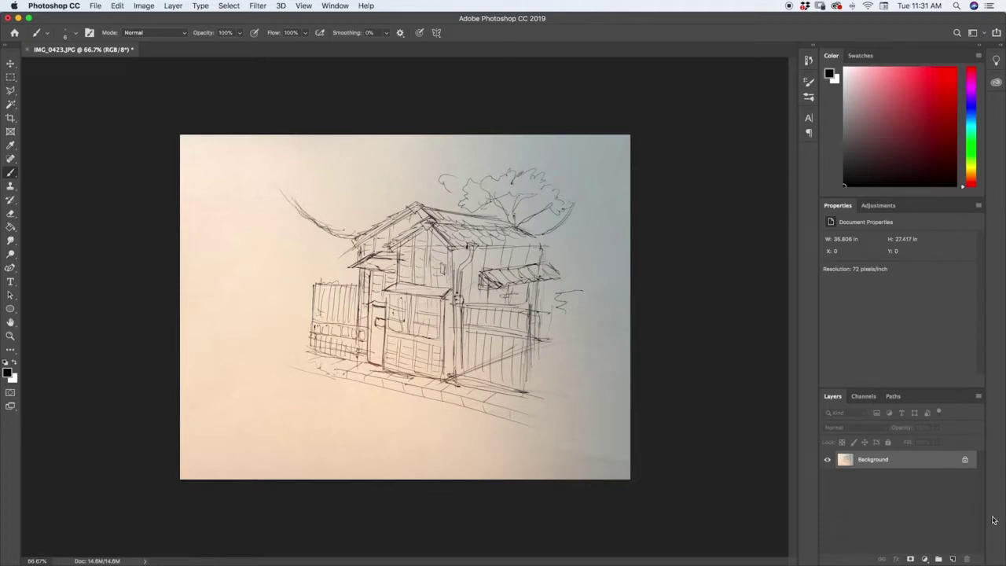
Add a new empty layer above the Background sketch.
{"action": "left_click", "coordinate": [953, 559]}
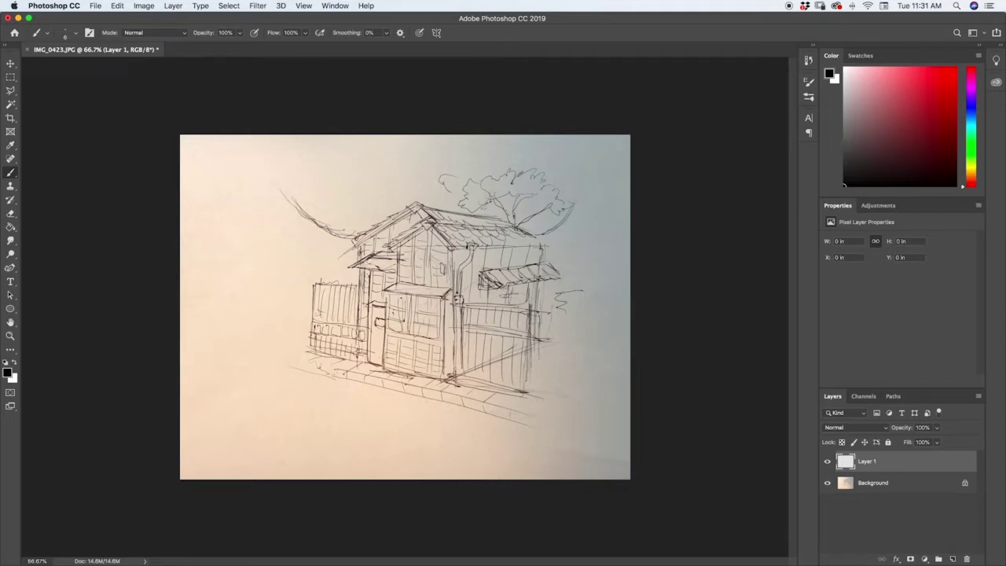
{"action": "mouse_move", "coordinate": [448, 382]}
{"action": "left_mouse_down"}
{"action": "mouse_move", "coordinate": [598, 330]}
{"action": "mouse_move", "coordinate": [578, 335]}
{"action": "left_mouse_up"}
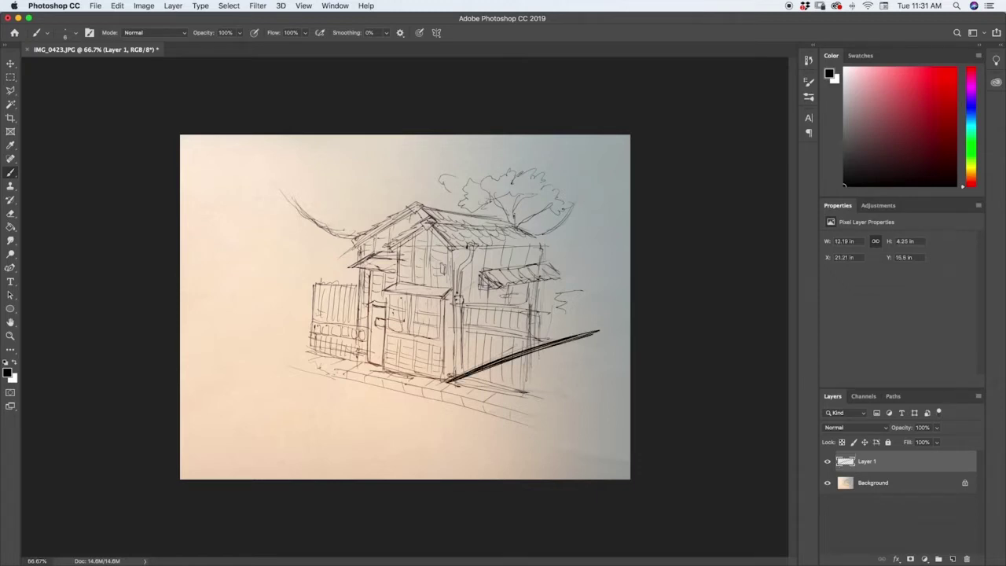
{"action": "left_click_drag", "start_coordinate": [439, 250], "coordinate": [581, 245]}
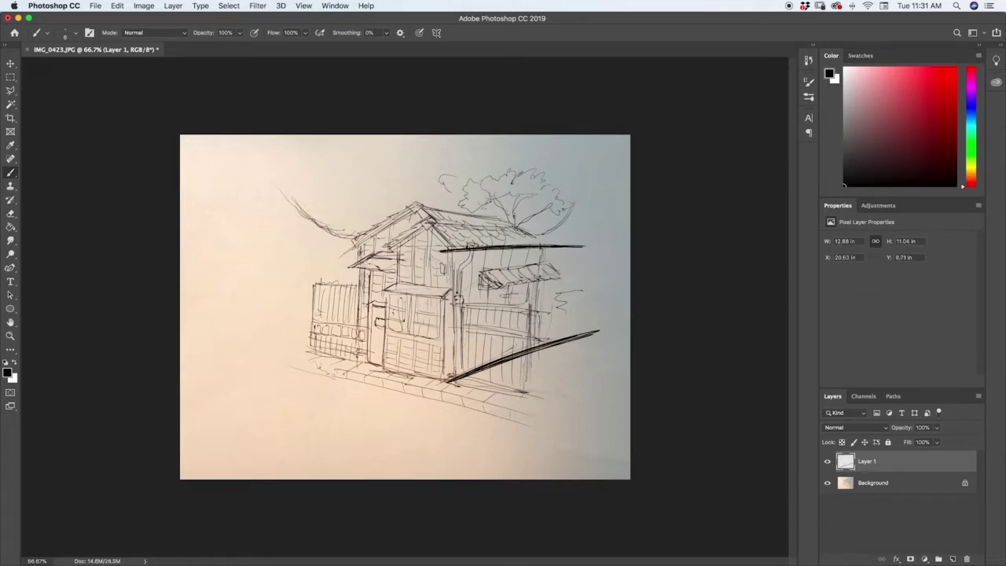
{"action": "key", "text": "ctrl+z"}
{"action": "key", "text": "ctrl+z"}
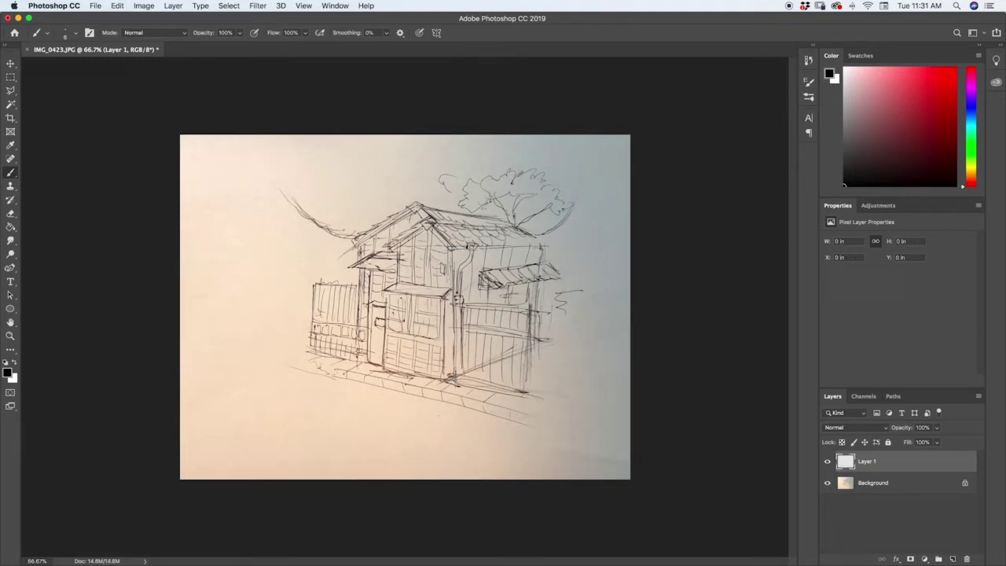
{"action": "mouse_move", "coordinate": [536, 341]}
{"action": "left_mouse_down"}
{"action": "mouse_move", "coordinate": [558, 327]}
{"action": "mouse_move", "coordinate": [438, 394]}
{"action": "left_mouse_up"}
{"action": "key", "text": "ctrl+z"}
Draw a thick perspective line from the house's front corner base, following the side wall upward toward the sketch's right edge.
{"action": "mouse_move", "coordinate": [564, 322]}
{"action": "left_mouse_down"}
{"action": "mouse_move", "coordinate": [446, 386]}
{"action": "mouse_move", "coordinate": [542, 334]}
{"action": "left_mouse_up"}
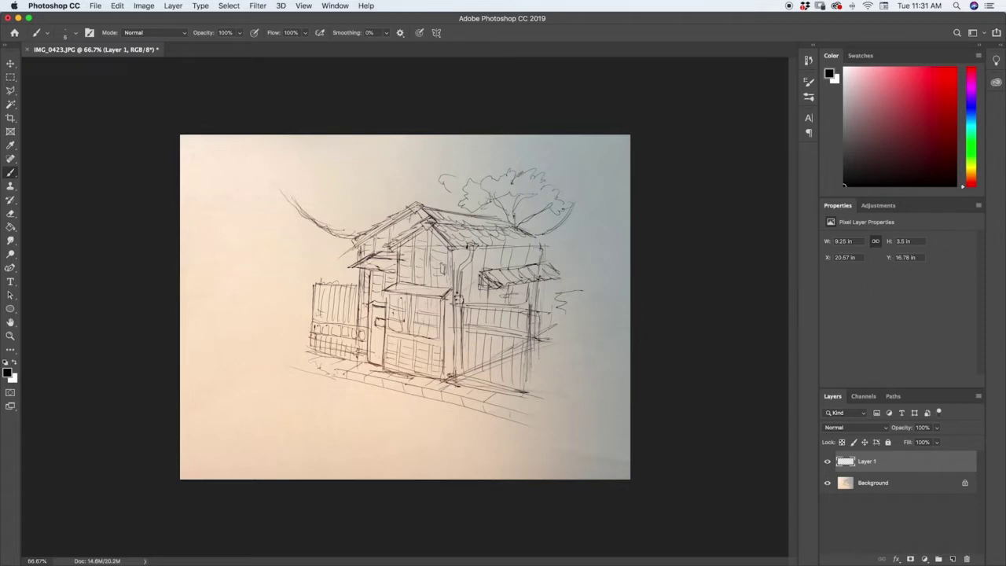
{"action": "left_click_drag", "start_coordinate": [543, 389], "coordinate": [743, 284]}
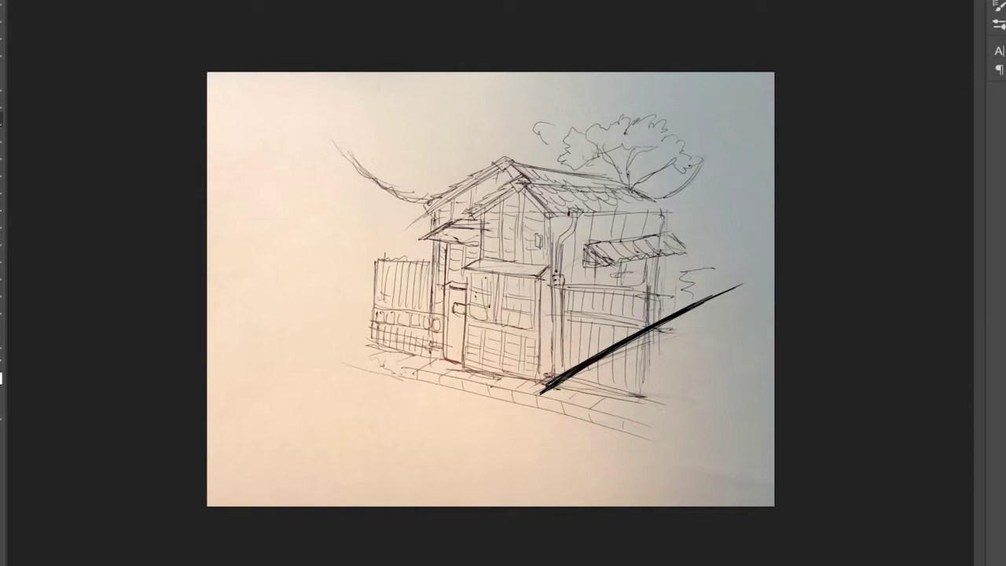
{"action": "mouse_move", "coordinate": [672, 219]}
{"action": "left_mouse_down"}
{"action": "mouse_move", "coordinate": [545, 210]}
{"action": "mouse_move", "coordinate": [761, 235]}
{"action": "left_mouse_up"}
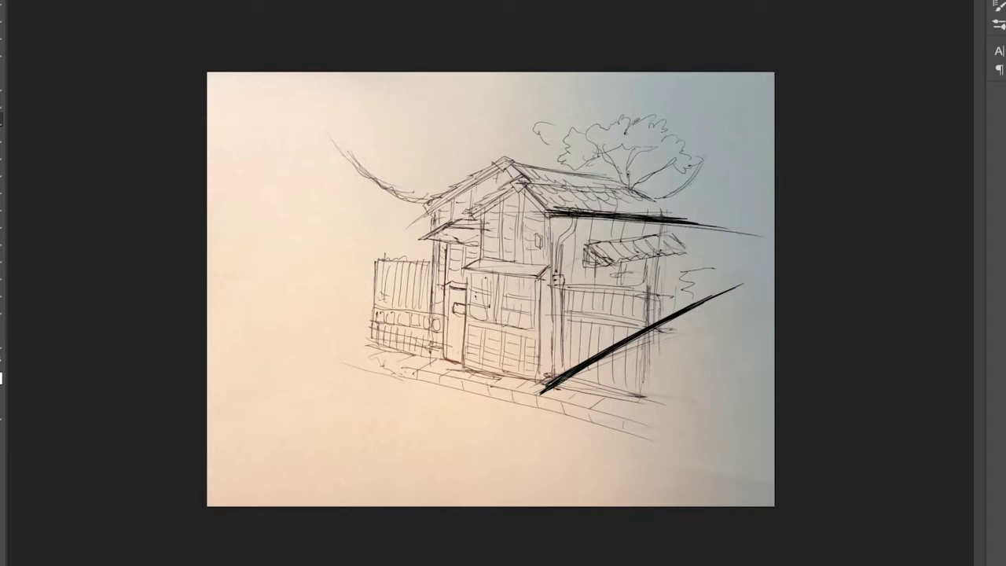
{"action": "key", "text": "ctrl+z"}
{"action": "key", "text": "ctrl+z"}
{"action": "key", "text": "ctrl+z"}
{"action": "key", "text": "ctrl+z"}
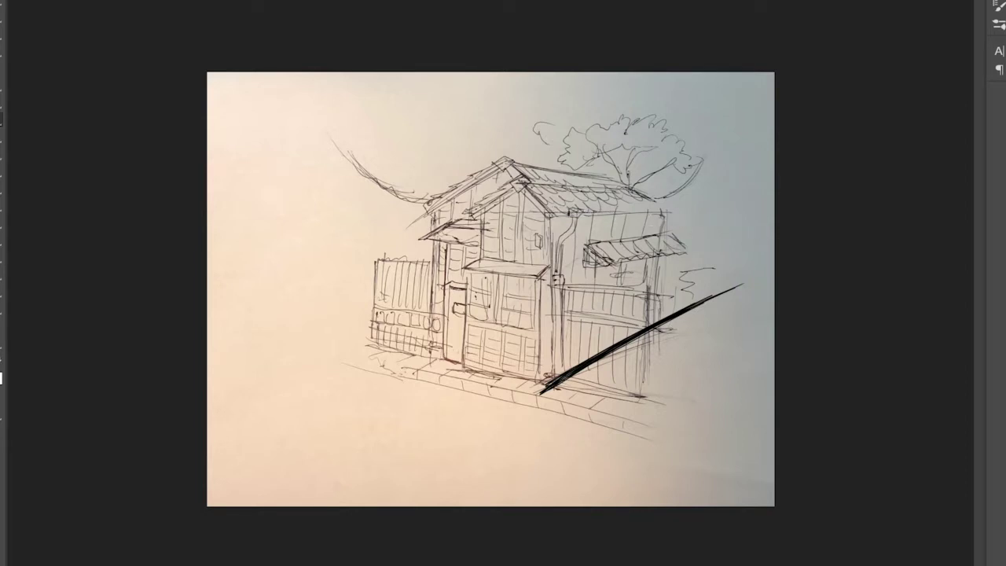
Draw the side wall's eave line sloping down to the right, and reinforce it and the wall's base line with repeated strokes.
{"action": "left_click_drag", "start_coordinate": [545, 211], "coordinate": [723, 236]}
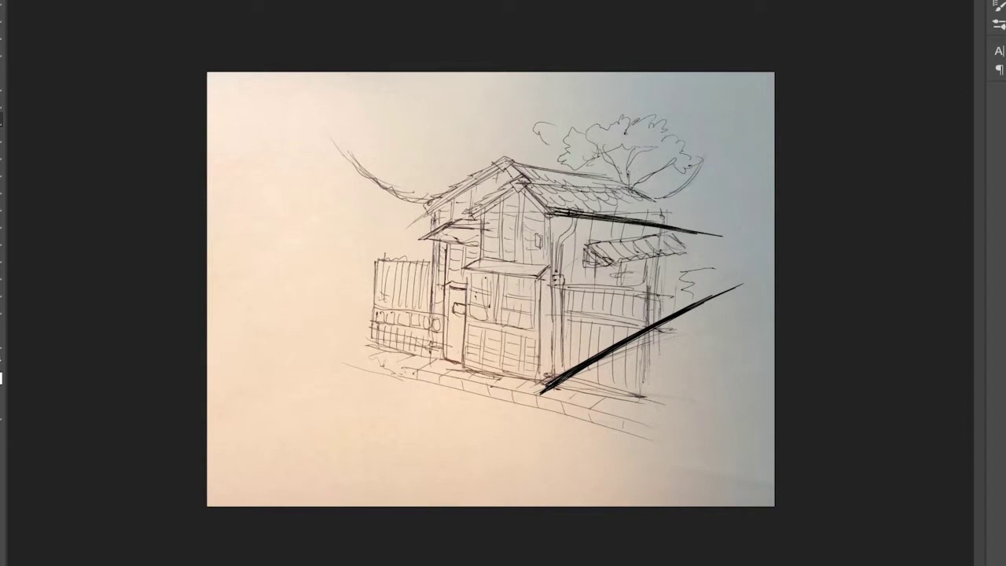
{"action": "left_click_drag", "start_coordinate": [559, 373], "coordinate": [553, 383]}
{"action": "left_click_drag", "start_coordinate": [628, 222], "coordinate": [696, 232]}
{"action": "left_click_drag", "start_coordinate": [578, 209], "coordinate": [746, 239]}
{"action": "left_click_drag", "start_coordinate": [626, 218], "coordinate": [741, 229]}
{"action": "left_click_drag", "start_coordinate": [741, 289], "coordinate": [553, 388]}
{"action": "left_click_drag", "start_coordinate": [594, 211], "coordinate": [710, 229]}
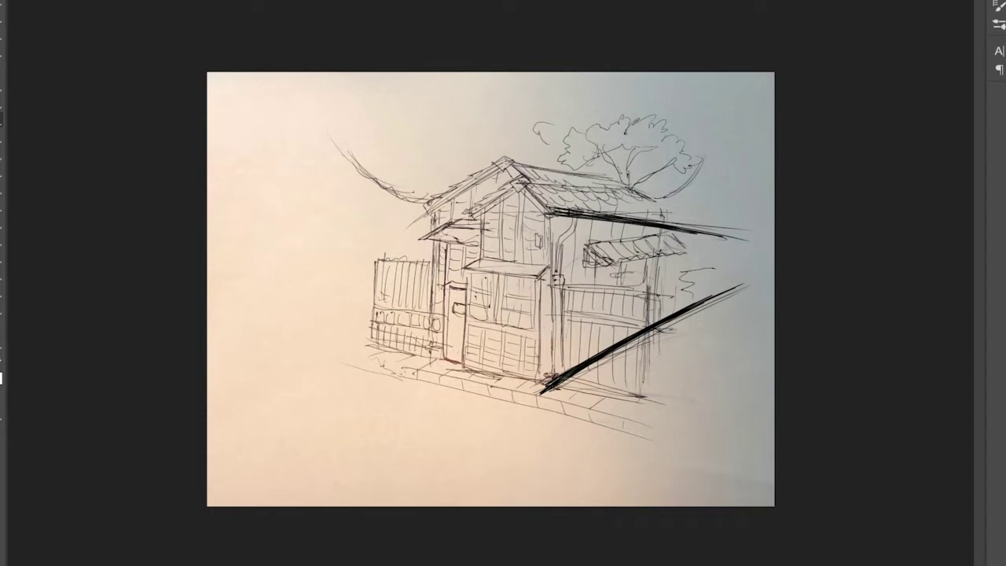
Draw the front wall's base line out to the canvas's left edge and sketch a faint eave line toward the same edge.
{"action": "left_click_drag", "start_coordinate": [440, 363], "coordinate": [581, 390]}
{"action": "left_click_drag", "start_coordinate": [368, 348], "coordinate": [550, 379]}
{"action": "left_click_drag", "start_coordinate": [334, 336], "coordinate": [577, 386]}
{"action": "left_click_drag", "start_coordinate": [376, 341], "coordinate": [587, 378]}
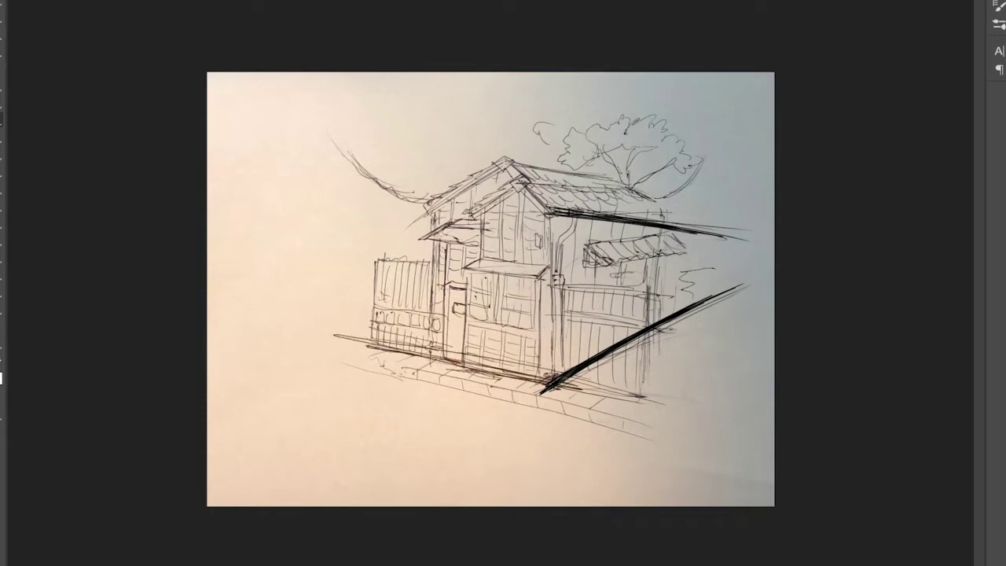
{"action": "left_click_drag", "start_coordinate": [260, 312], "coordinate": [462, 350]}
{"action": "left_click_drag", "start_coordinate": [385, 349], "coordinate": [550, 385]}
{"action": "left_click_drag", "start_coordinate": [207, 314], "coordinate": [386, 351]}
{"action": "left_click_drag", "start_coordinate": [206, 312], "coordinate": [563, 376]}
{"action": "left_click_drag", "start_coordinate": [328, 333], "coordinate": [550, 377]}
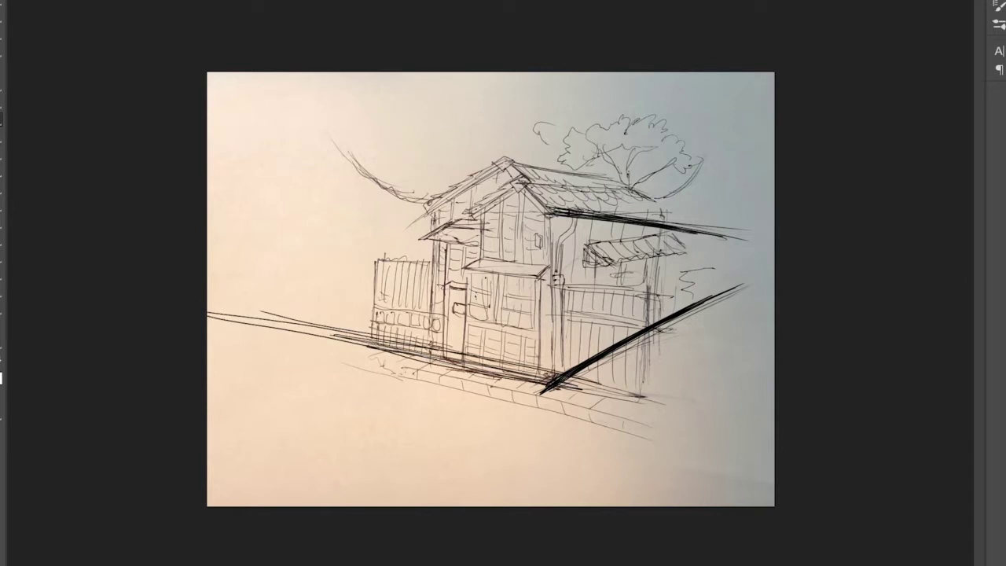
{"action": "left_click_drag", "start_coordinate": [244, 316], "coordinate": [551, 382]}
{"action": "left_click_drag", "start_coordinate": [384, 343], "coordinate": [583, 389]}
{"action": "left_click_drag", "start_coordinate": [248, 313], "coordinate": [491, 363]}
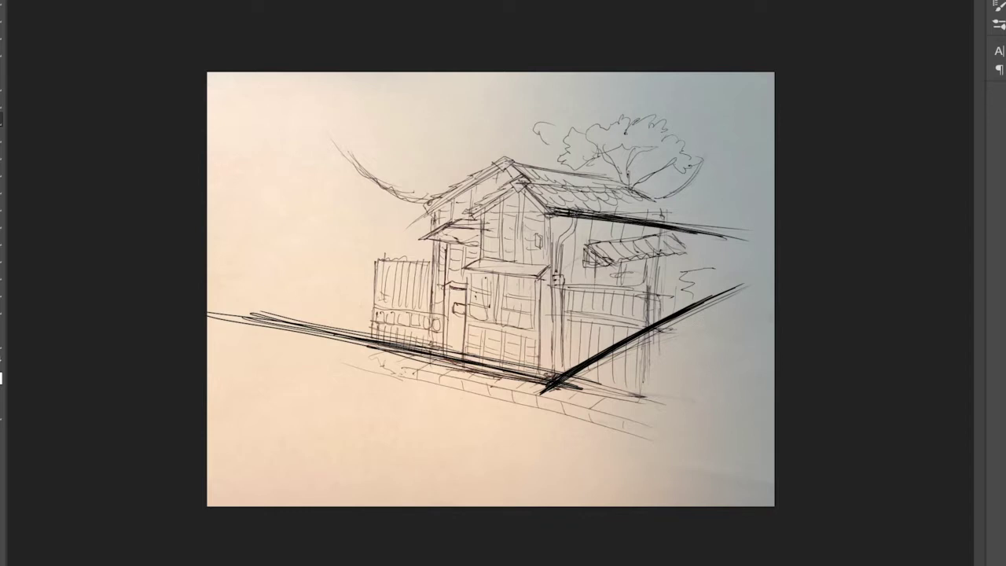
{"action": "left_click_drag", "start_coordinate": [408, 204], "coordinate": [209, 239]}
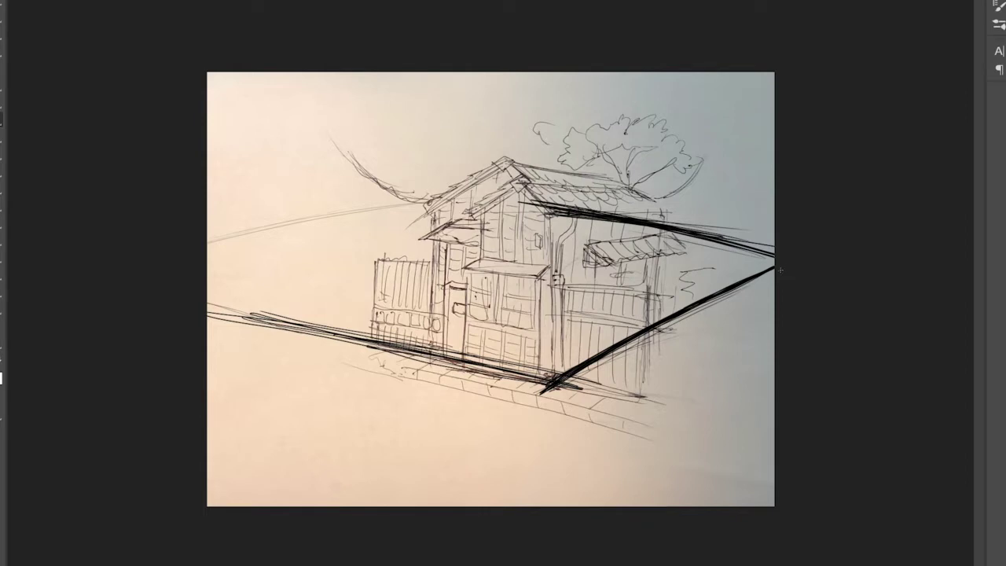
Extend the canvas slightly beyond the sketch's right edge with the Crop tool.
{"action": "key", "text": "c"}
{"action": "left_click_drag", "start_coordinate": [776, 290], "coordinate": [793, 291]}
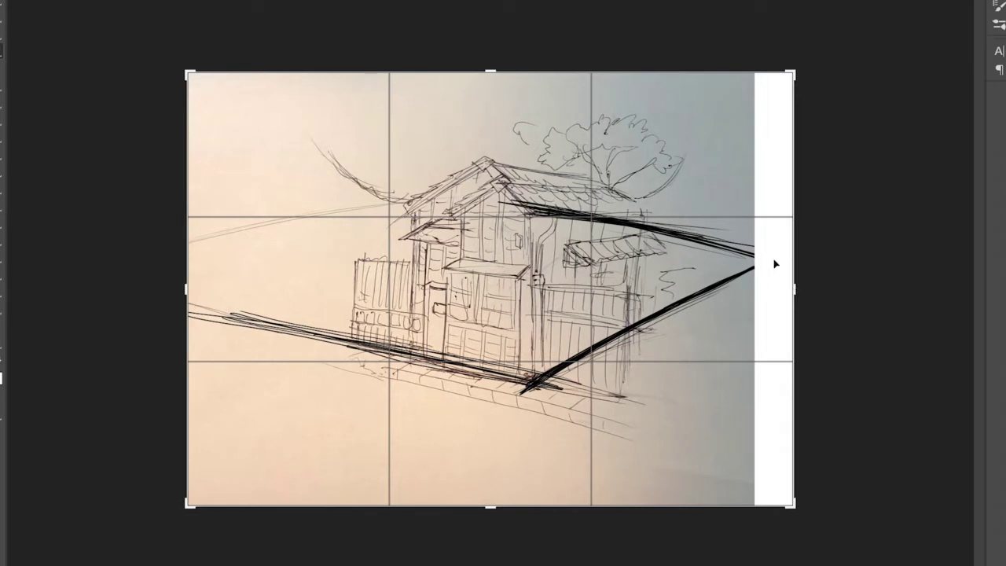
{"action": "key", "text": "Return"}
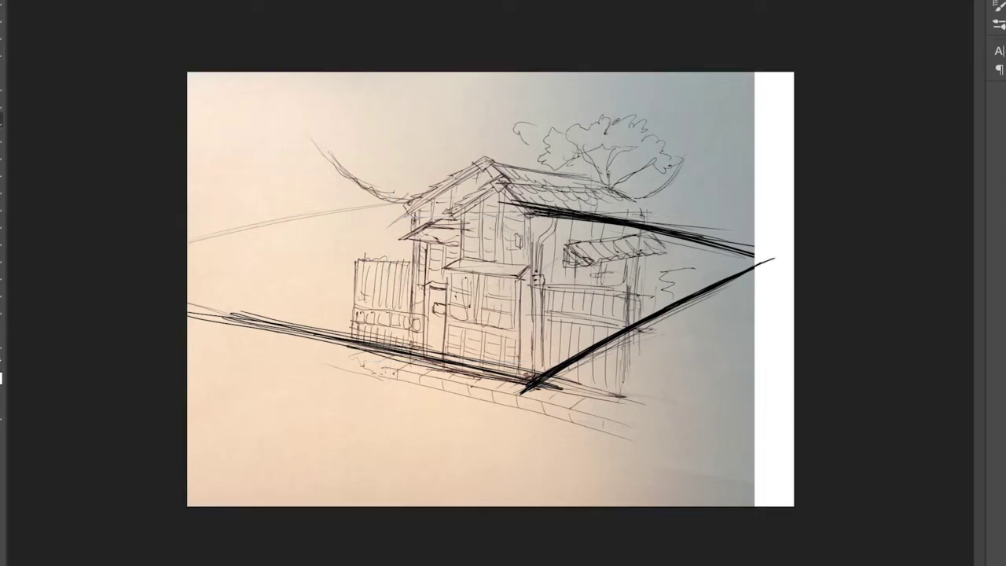
Join the side wall's lines at a vanishing point in the right margin and draw a horizontal horizon line from it across the canvas.
{"action": "left_click_drag", "start_coordinate": [742, 250], "coordinate": [778, 257]}
{"action": "left_click_drag", "start_coordinate": [775, 258], "coordinate": [206, 258]}
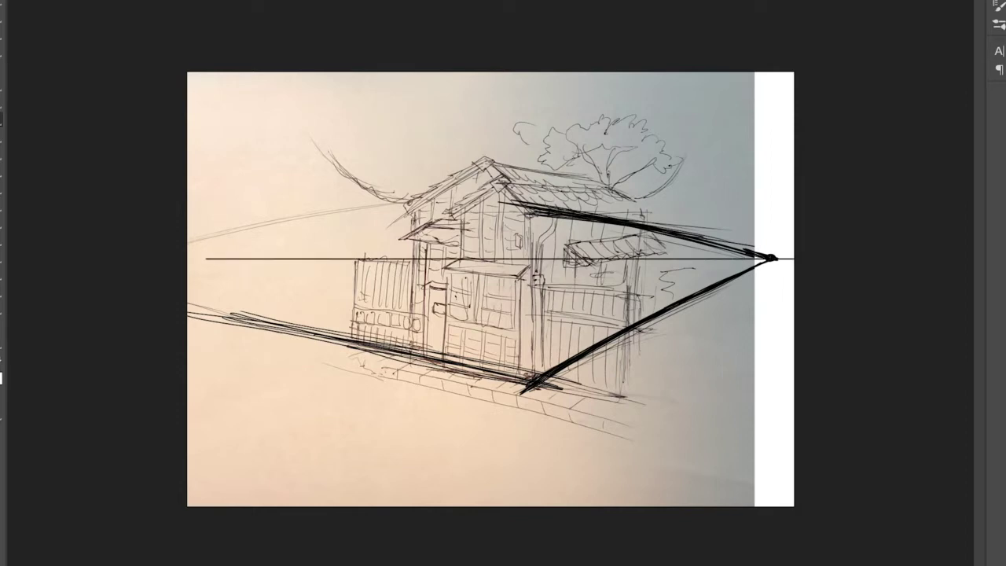
{"action": "left_click_drag", "start_coordinate": [259, 258], "coordinate": [187, 259]}
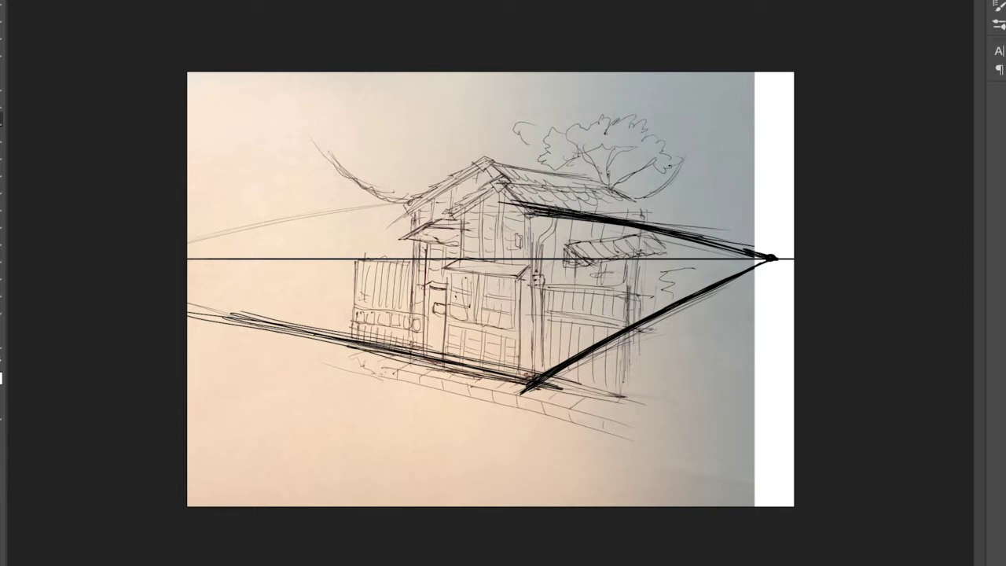
Reinforce the front wall's base line toward the canvas's left edge with more strokes.
{"action": "mouse_move", "coordinate": [440, 361]}
{"action": "left_mouse_down"}
{"action": "mouse_move", "coordinate": [187, 297]}
{"action": "mouse_move", "coordinate": [437, 361]}
{"action": "left_mouse_up"}
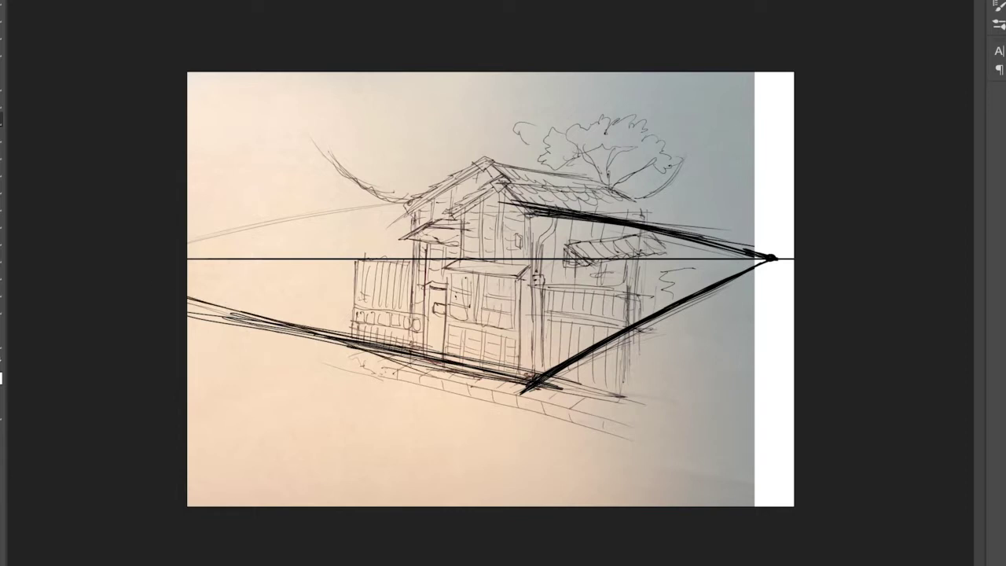
{"action": "mouse_move", "coordinate": [194, 313]}
{"action": "left_mouse_down"}
{"action": "mouse_move", "coordinate": [390, 346]}
{"action": "mouse_move", "coordinate": [339, 344]}
{"action": "left_mouse_up"}
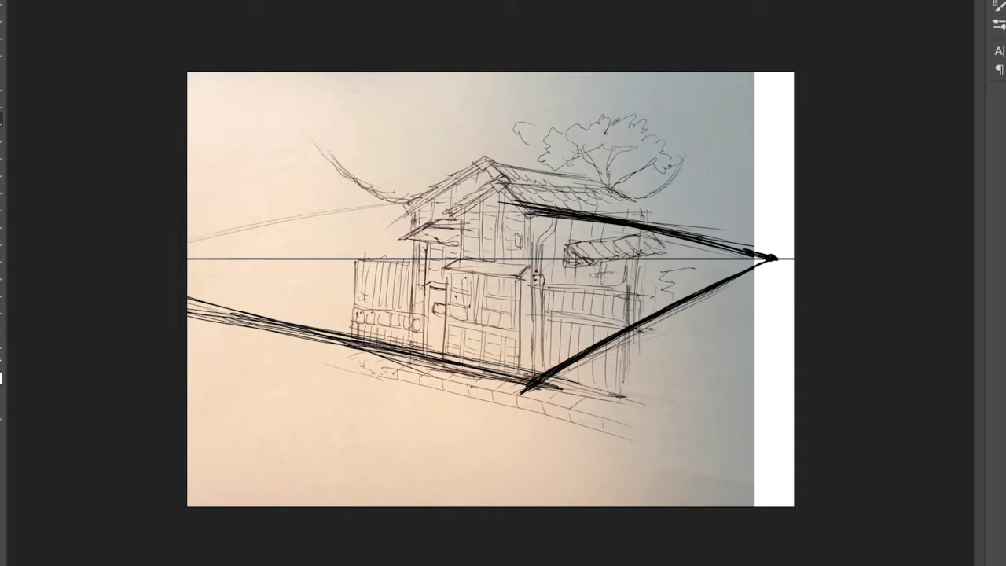
Extend the canvas far beyond the sketch's left edge with the Crop tool.
{"action": "key", "text": "c"}
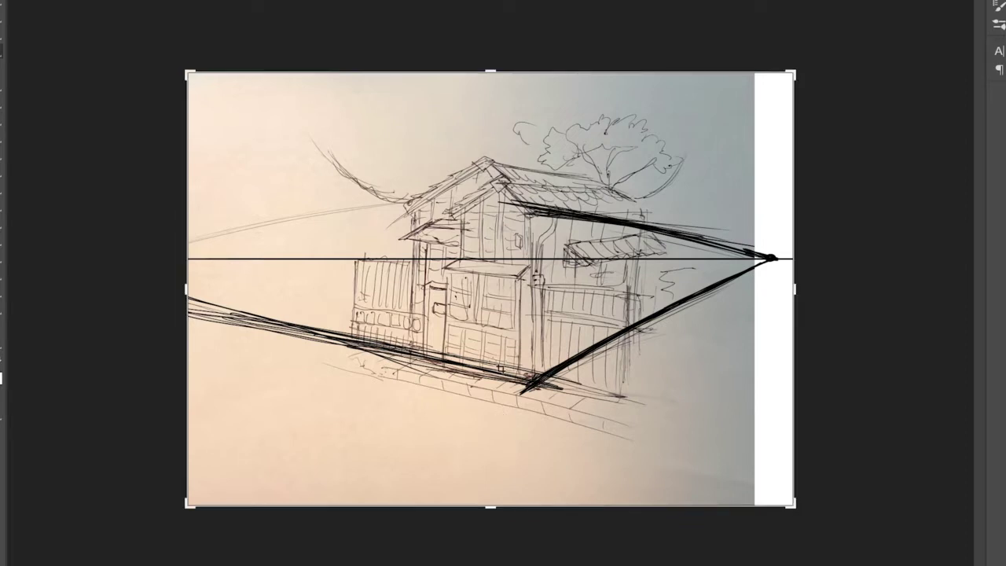
{"action": "left_click_drag", "start_coordinate": [185, 289], "coordinate": [36, 312]}
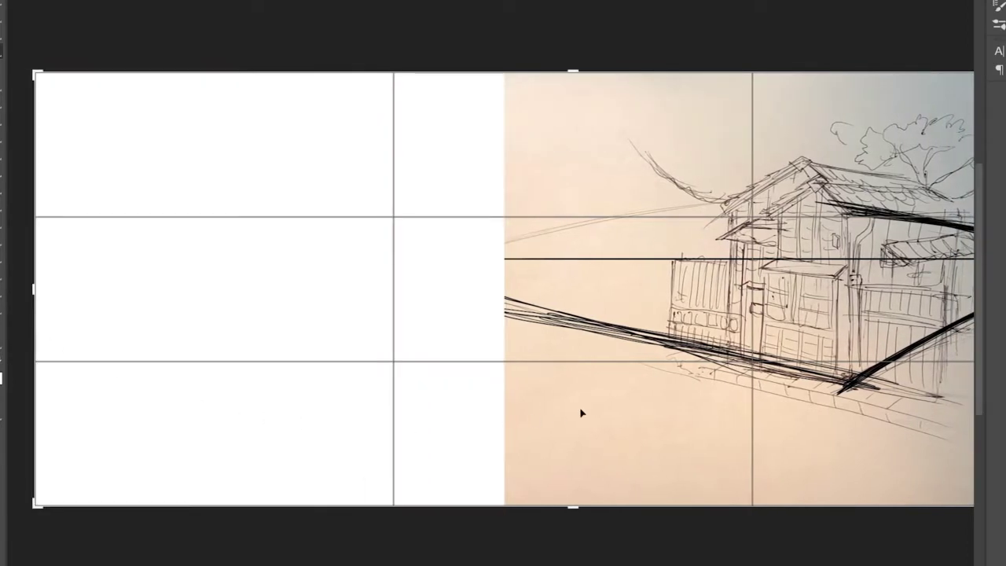
{"action": "key", "text": "Return"}
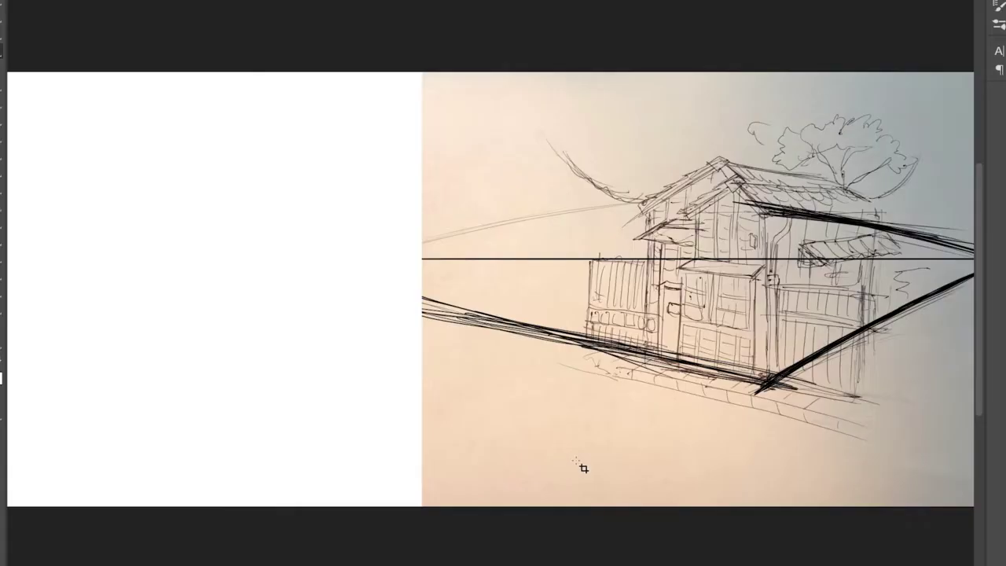
Draw the front wall's eave line from the house corner down to the left into the blank canvas area using repeated strokes.
{"action": "left_click_drag", "start_coordinate": [591, 371], "coordinate": [552, 404]}
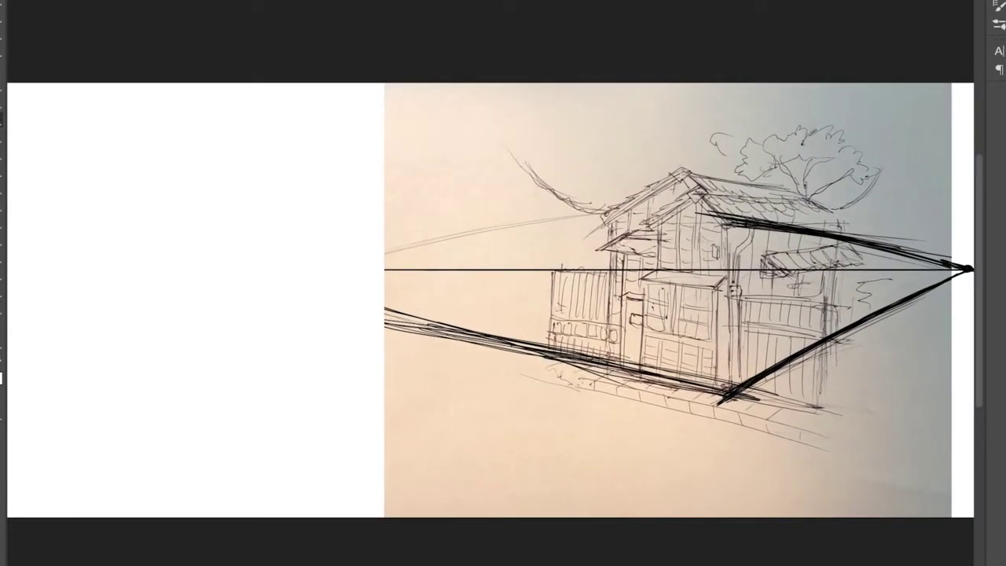
{"action": "left_click_drag", "start_coordinate": [679, 228], "coordinate": [635, 223]}
{"action": "left_click_drag", "start_coordinate": [666, 220], "coordinate": [538, 232]}
{"action": "left_click_drag", "start_coordinate": [729, 223], "coordinate": [445, 242]}
{"action": "left_click_drag", "start_coordinate": [773, 229], "coordinate": [433, 242]}
{"action": "left_click_drag", "start_coordinate": [672, 227], "coordinate": [282, 260]}
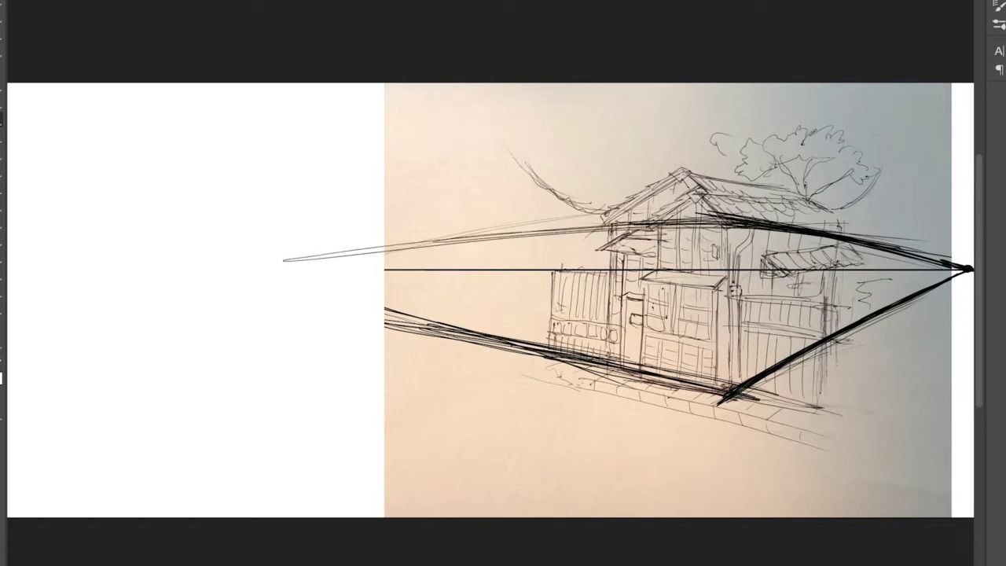
{"action": "left_click_drag", "start_coordinate": [731, 223], "coordinate": [218, 263]}
{"action": "left_click_drag", "start_coordinate": [590, 234], "coordinate": [275, 260]}
{"action": "left_click_drag", "start_coordinate": [723, 220], "coordinate": [280, 248]}
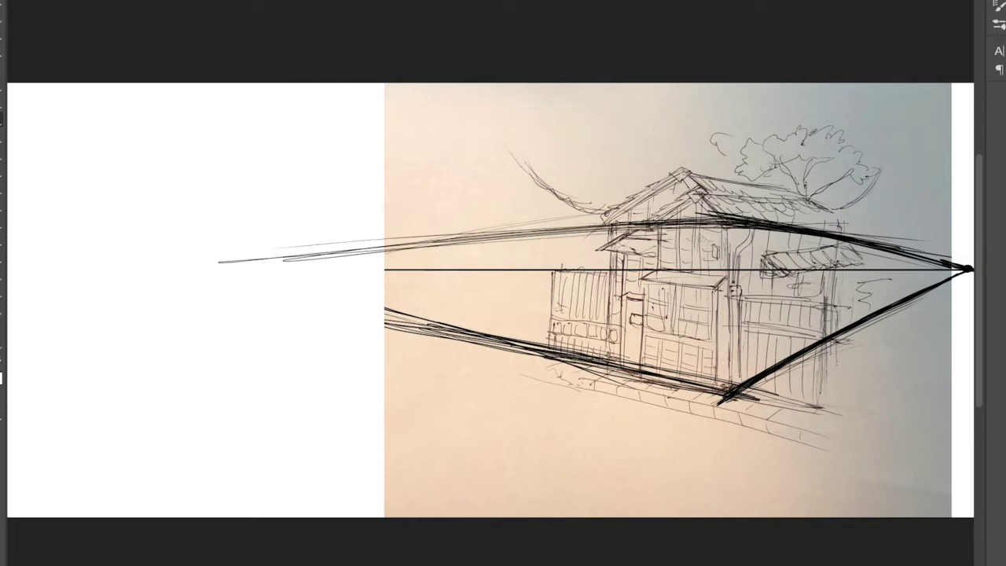
Extend the front wall's base and eave lines left until they converge, and continue the horizon line through their crossing.
{"action": "left_click_drag", "start_coordinate": [684, 393], "coordinate": [195, 262]}
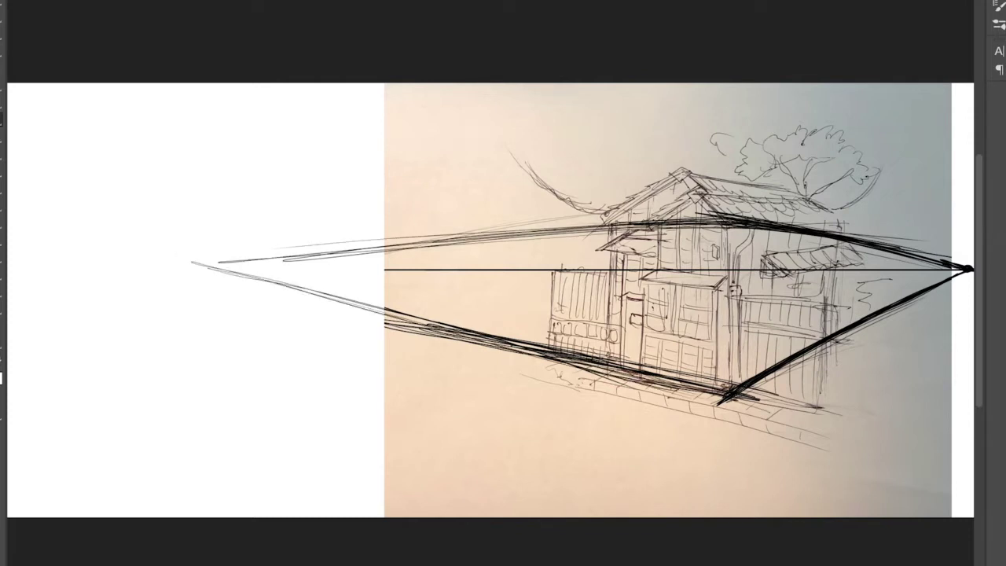
{"action": "left_click_drag", "start_coordinate": [597, 371], "coordinate": [138, 265]}
{"action": "left_click_drag", "start_coordinate": [466, 334], "coordinate": [226, 281]}
{"action": "left_click_drag", "start_coordinate": [697, 216], "coordinate": [288, 260]}
{"action": "left_click_drag", "start_coordinate": [610, 221], "coordinate": [267, 258]}
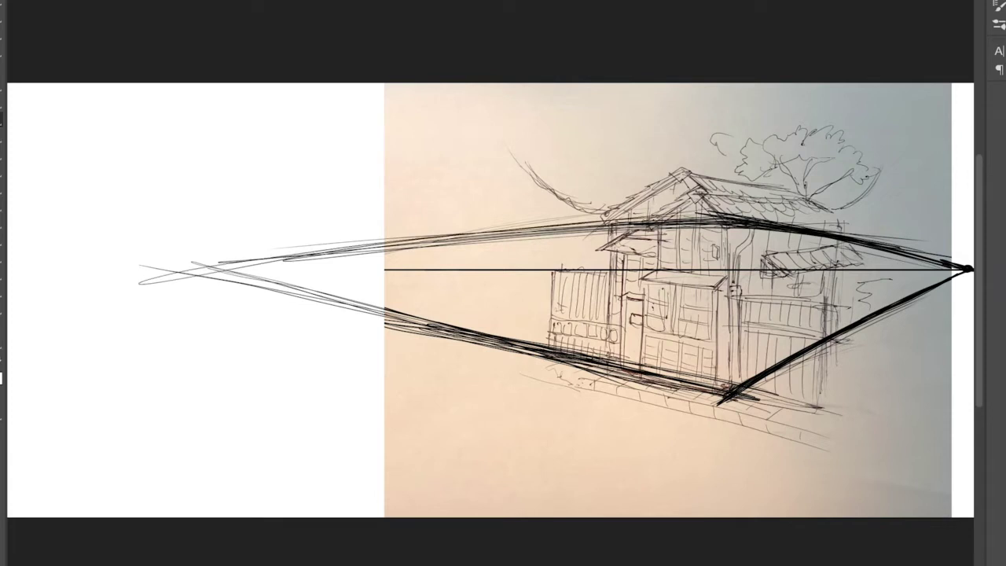
{"action": "left_click_drag", "start_coordinate": [673, 209], "coordinate": [153, 271]}
{"action": "left_click_drag", "start_coordinate": [709, 206], "coordinate": [302, 249]}
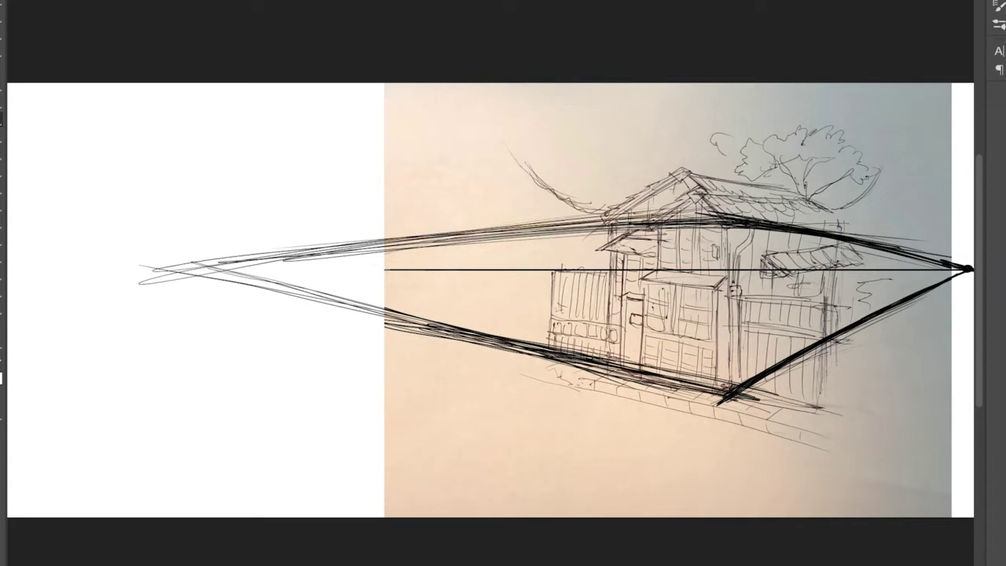
{"action": "left_click_drag", "start_coordinate": [385, 270], "coordinate": [85, 269]}
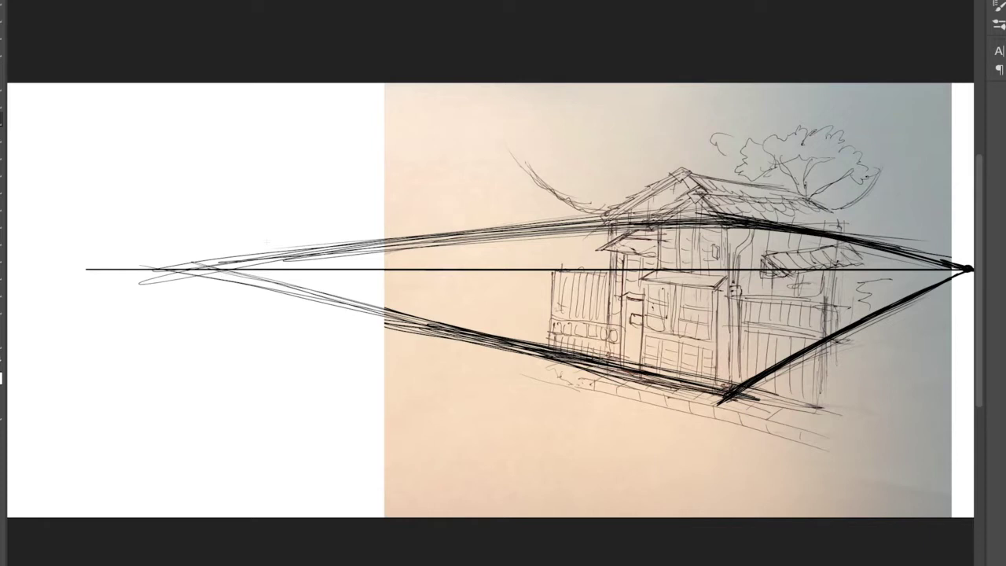
Mark the left vanishing point on the horizon and draw guide lines radiating from both vanishing points across the house.
{"action": "mouse_move", "coordinate": [210, 268]}
{"action": "left_mouse_down"}
{"action": "mouse_move", "coordinate": [761, 247]}
{"action": "mouse_move", "coordinate": [258, 276]}
{"action": "mouse_move", "coordinate": [744, 367]}
{"action": "left_mouse_up"}
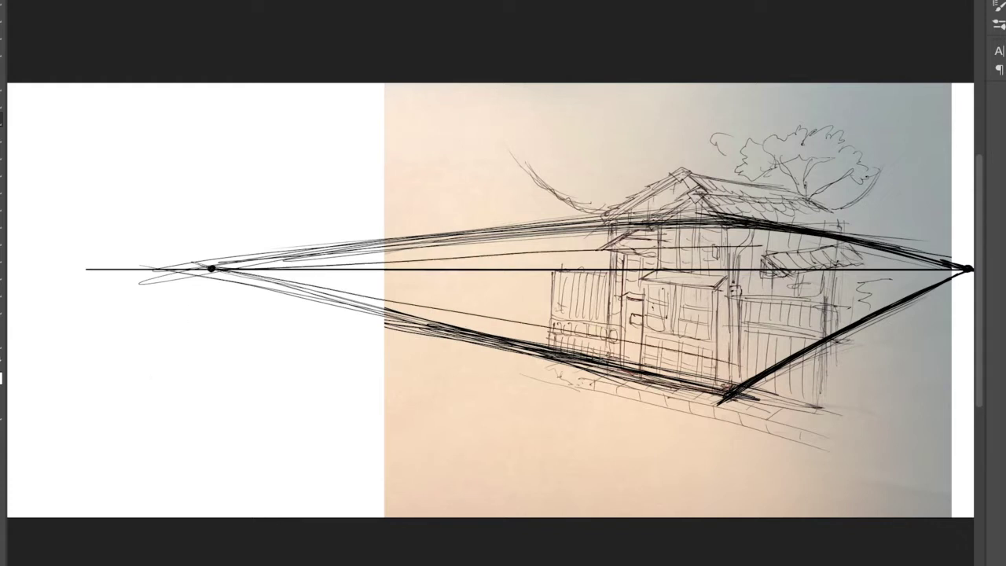
{"action": "left_click_drag", "start_coordinate": [213, 269], "coordinate": [748, 330]}
{"action": "left_click_drag", "start_coordinate": [968, 269], "coordinate": [685, 365]}
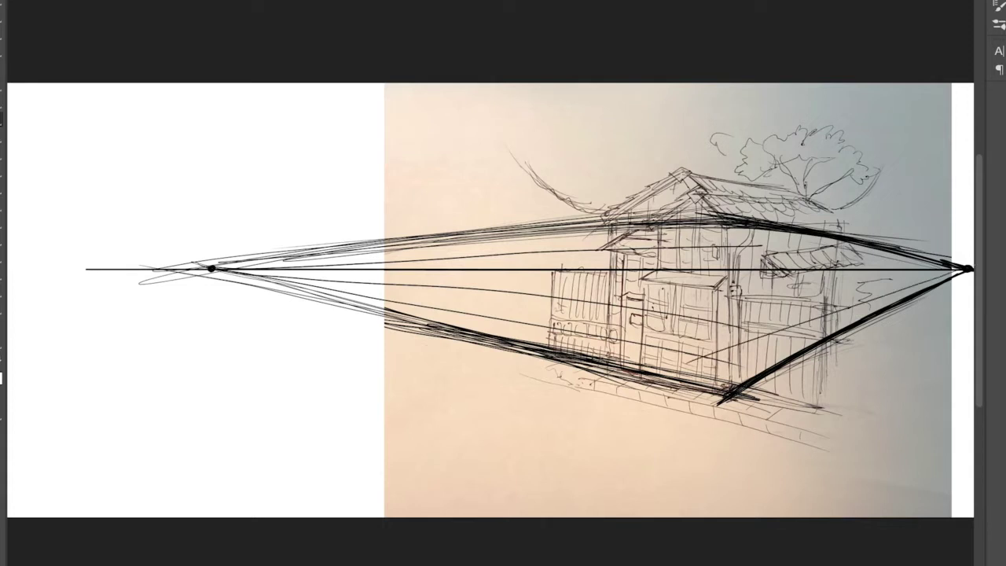
{"action": "mouse_move", "coordinate": [968, 268]}
{"action": "left_mouse_down"}
{"action": "mouse_move", "coordinate": [666, 317]}
{"action": "mouse_move", "coordinate": [685, 229]}
{"action": "mouse_move", "coordinate": [840, 219]}
{"action": "mouse_move", "coordinate": [657, 150]}
{"action": "mouse_move", "coordinate": [681, 111]}
{"action": "left_mouse_up"}
{"action": "mouse_move", "coordinate": [212, 268]}
{"action": "left_mouse_down"}
{"action": "mouse_move", "coordinate": [603, 132]}
{"action": "mouse_move", "coordinate": [365, 232]}
{"action": "mouse_move", "coordinate": [726, 145]}
{"action": "left_mouse_up"}
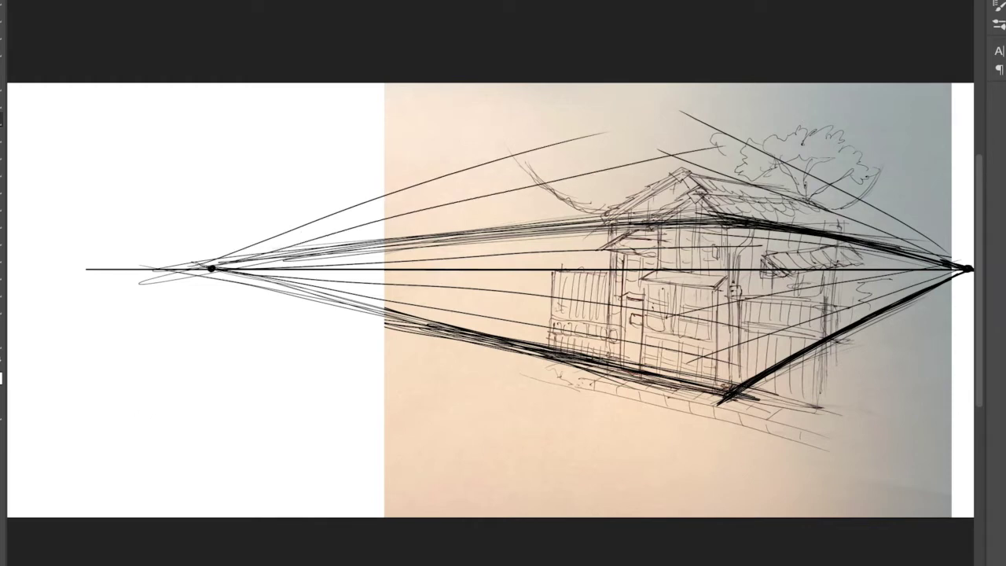
{"action": "left_click_drag", "start_coordinate": [968, 269], "coordinate": [646, 146]}
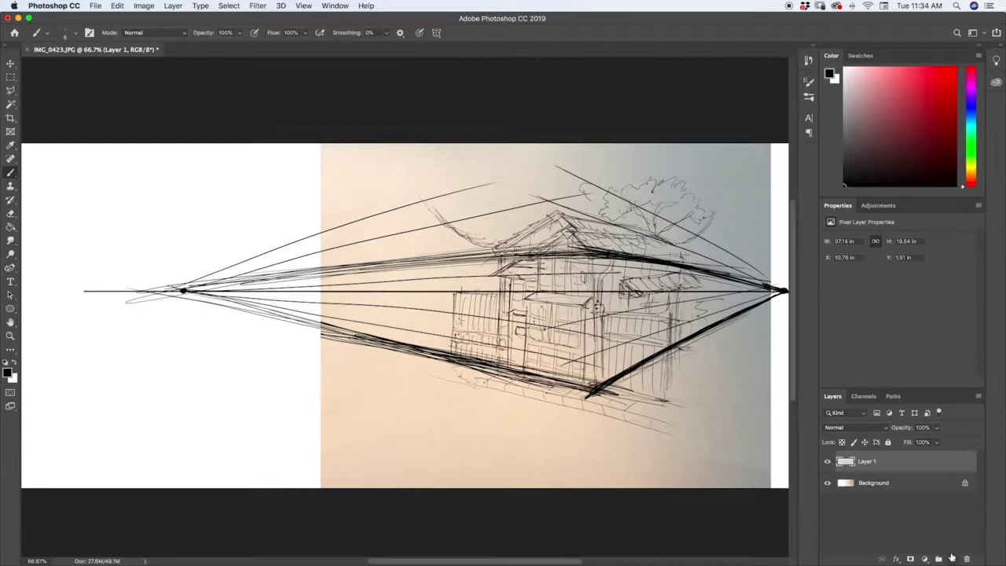
Add a new empty layer above the perspective guide lines layer.
{"action": "left_click", "coordinate": [953, 559]}
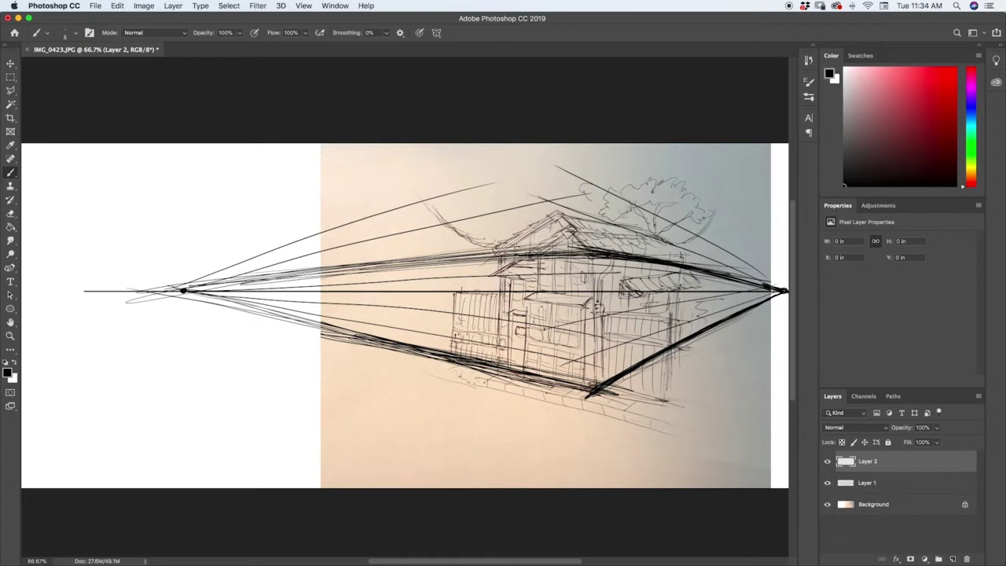
Draw a straight horizon line across the new layer and mark the left and right vanishing points on it with dots.
{"action": "left_click_drag", "start_coordinate": [782, 291], "coordinate": [124, 291]}
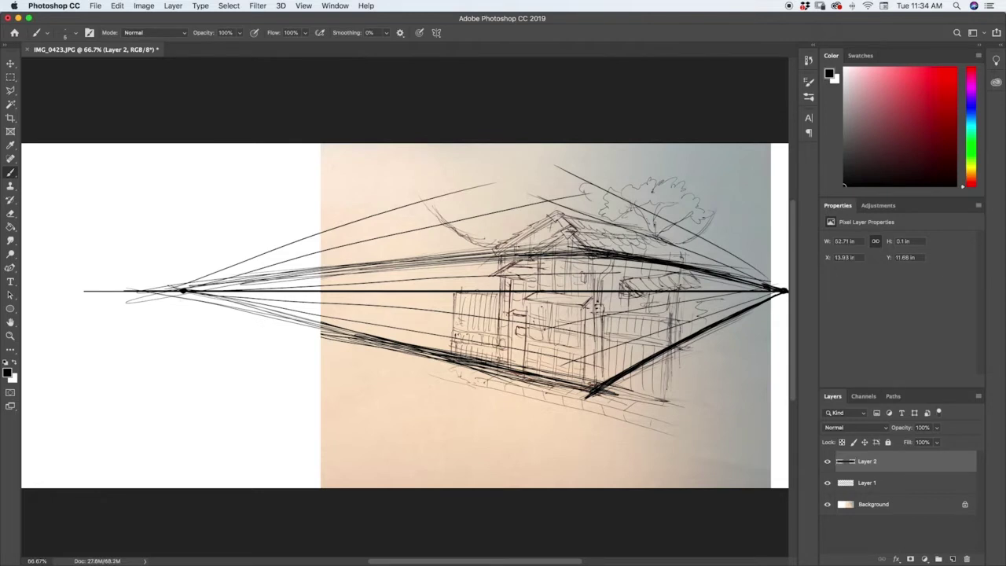
{"action": "left_click_drag", "start_coordinate": [182, 291], "coordinate": [184, 290]}
{"action": "left_click_drag", "start_coordinate": [783, 289], "coordinate": [785, 290]}
Toggle the visibility of the rough guide layer, Layer 1, to compare the sketch with and without it, and leave it hidden.
{"action": "left_click", "coordinate": [867, 482]}
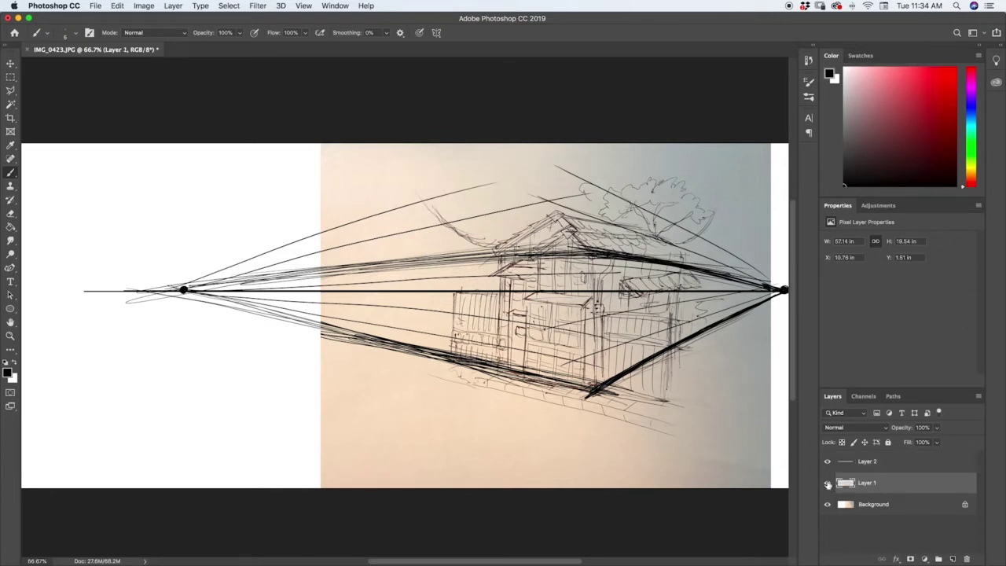
{"action": "left_click", "coordinate": [827, 483]}
{"action": "left_click", "coordinate": [827, 484]}
{"action": "left_click", "coordinate": [827, 483]}
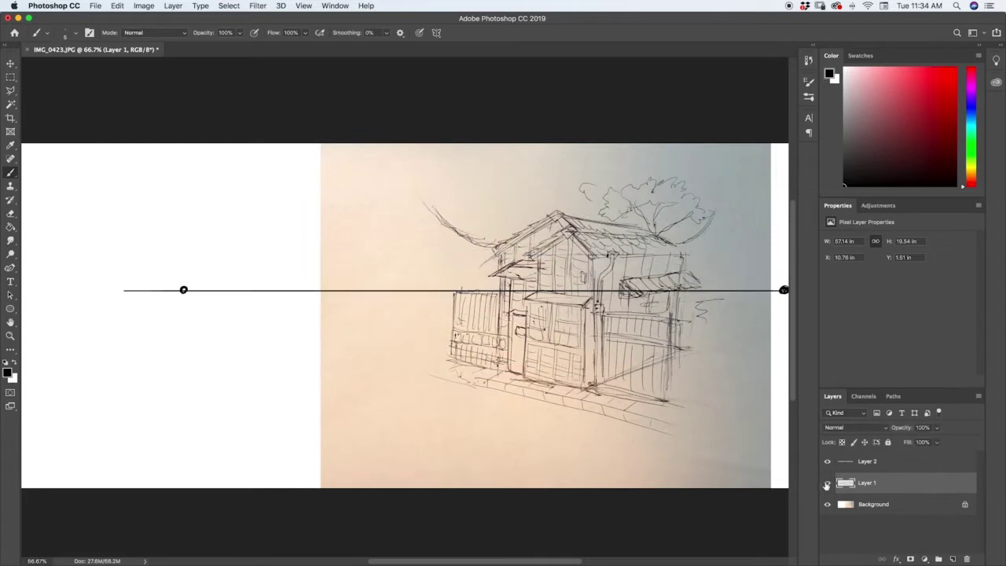
{"action": "left_click", "coordinate": [827, 483]}
{"action": "left_click", "coordinate": [826, 483]}
{"action": "left_click", "coordinate": [827, 483]}
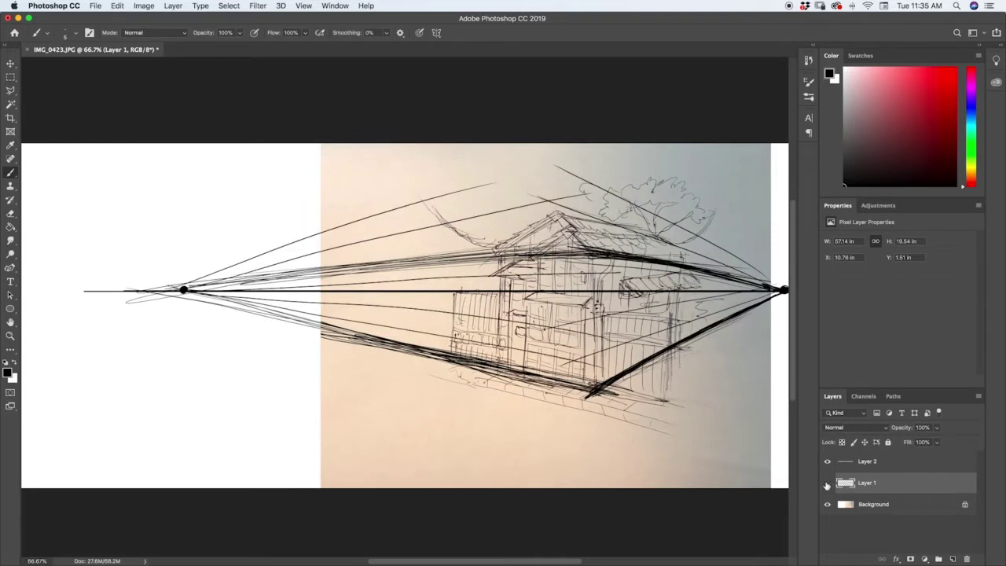
{"action": "left_click", "coordinate": [827, 483]}
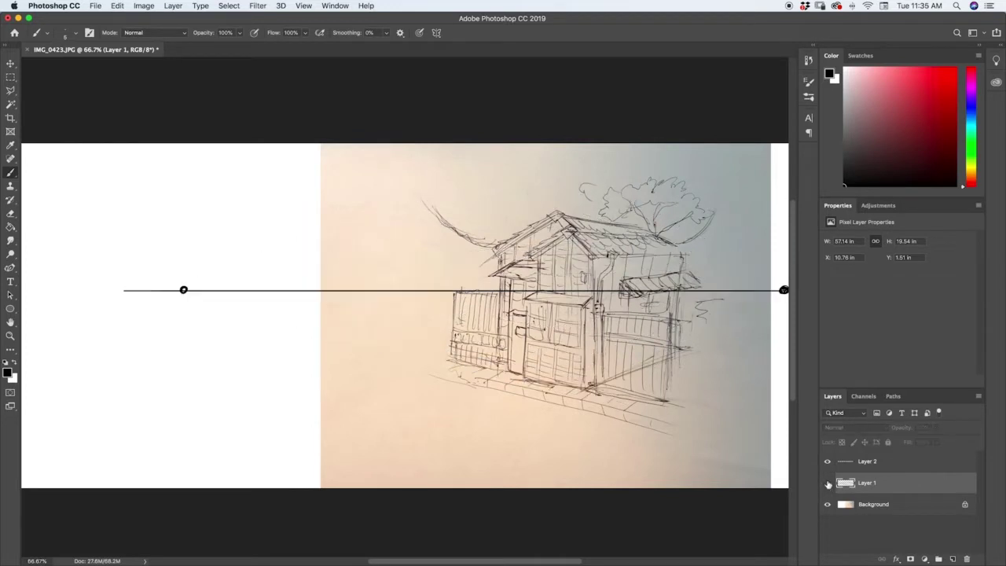
Switch to Layer 2 and fill in the vanishing point dots on the horizon line.
{"action": "left_click", "coordinate": [785, 291]}
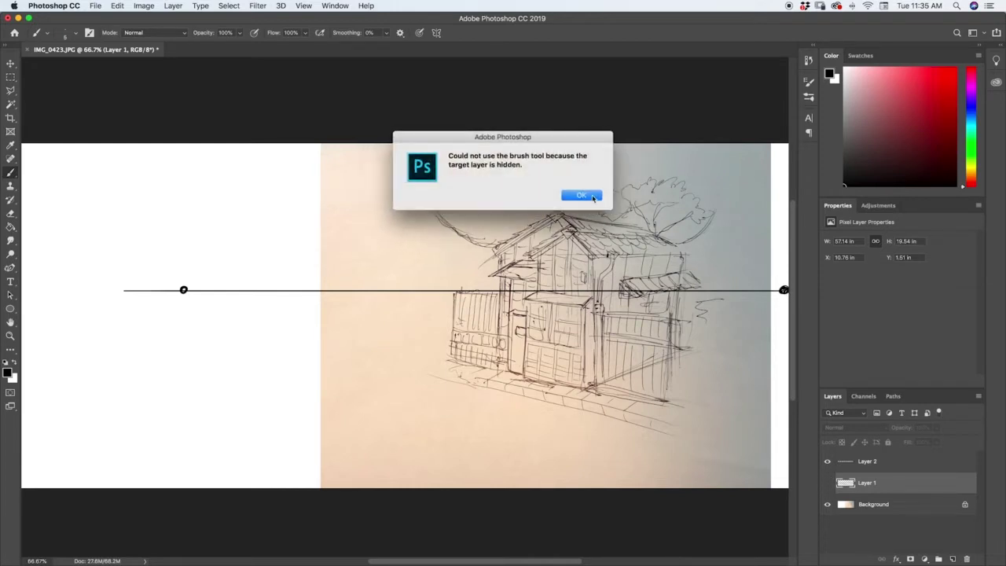
{"action": "key", "text": "Return"}
{"action": "key", "text": "alt+]"}
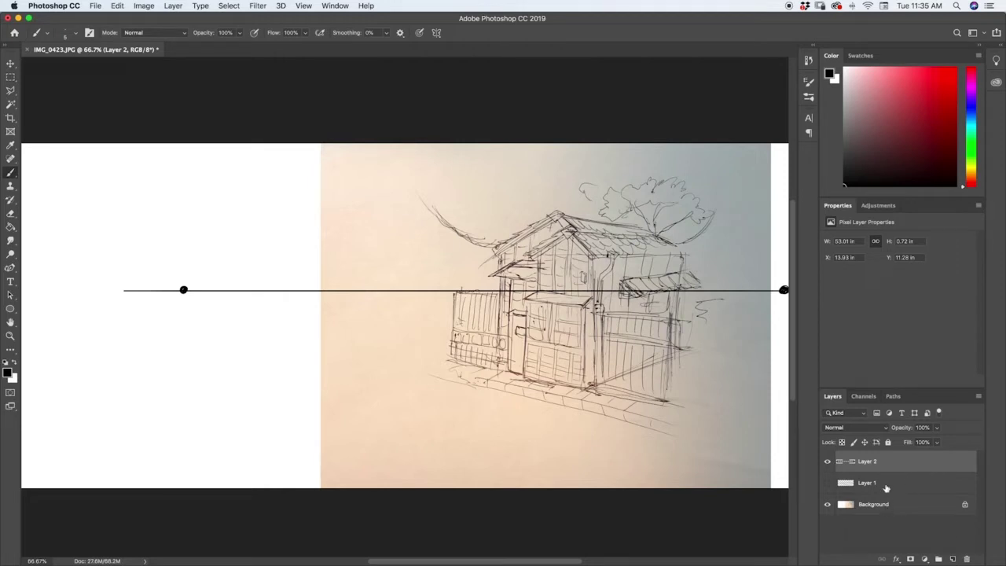
Compare the sketch with and without the rough guide lines once more, and delete Layer 1.
{"action": "left_click", "coordinate": [886, 484]}
{"action": "left_click", "coordinate": [828, 484]}
{"action": "left_click", "coordinate": [828, 484]}
{"action": "left_click", "coordinate": [828, 484]}
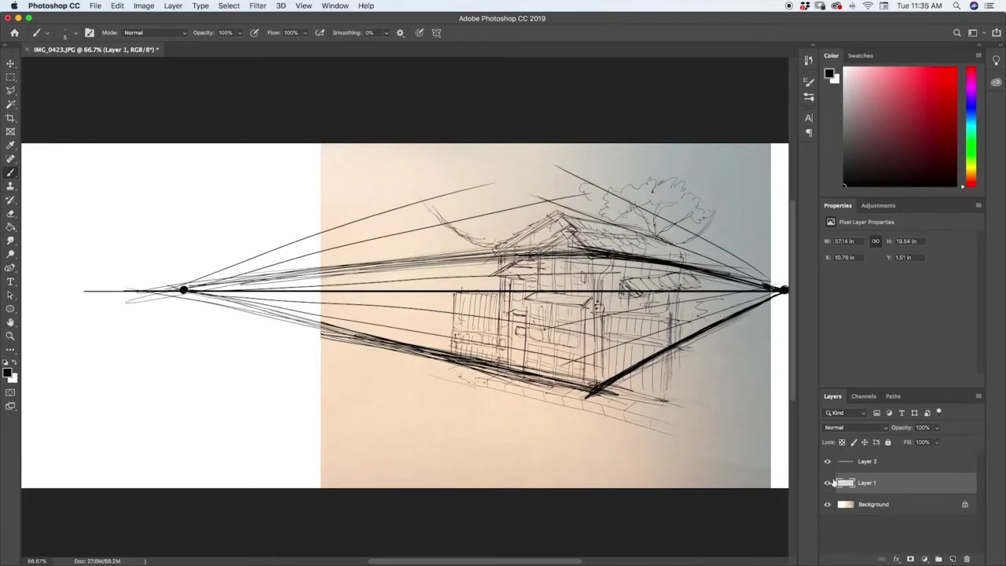
{"action": "left_click", "coordinate": [967, 559]}
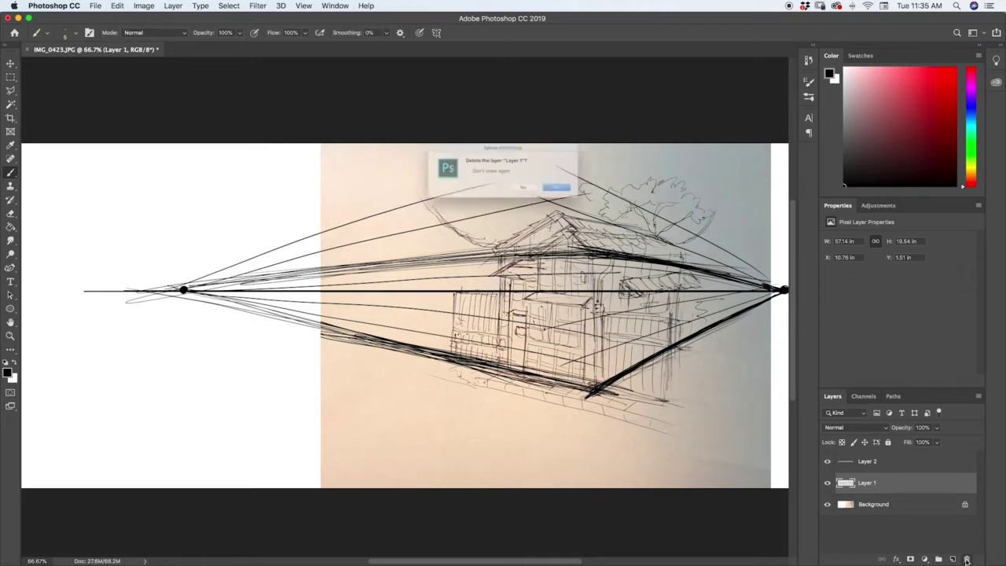
{"action": "left_click", "coordinate": [582, 195]}
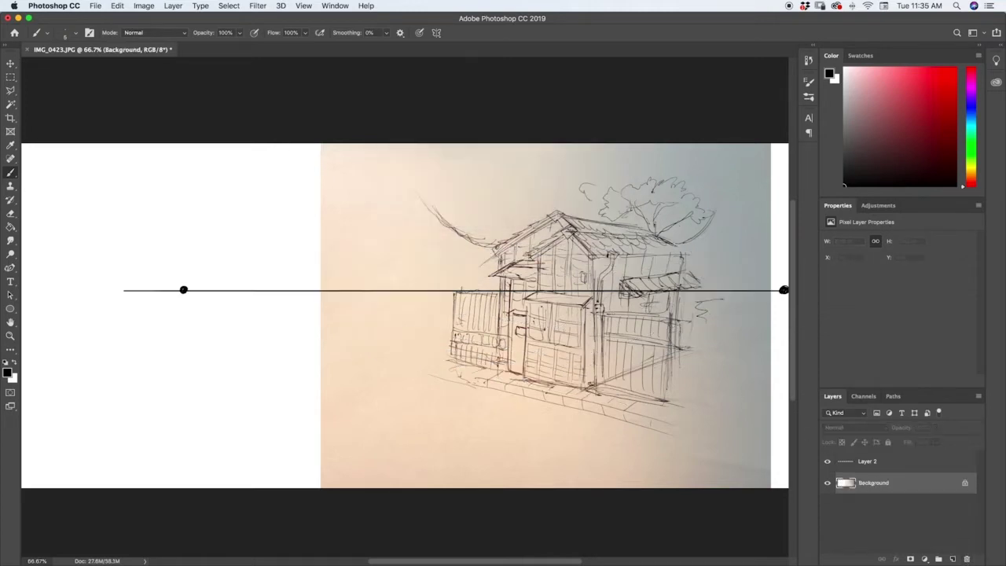
Add a new layer above Layer 2 and rename Layer 2 as "horizon line".
{"action": "left_click", "coordinate": [868, 468]}
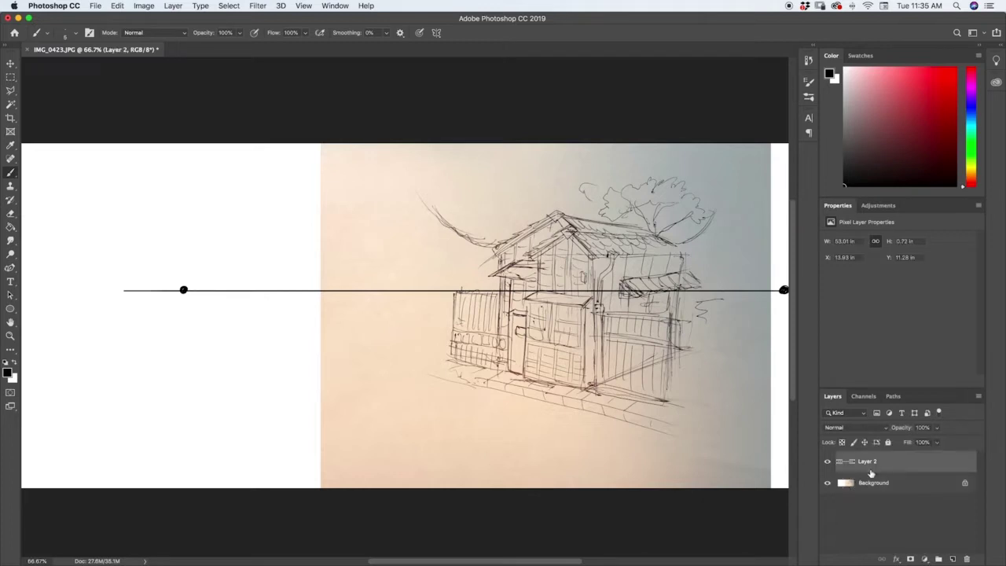
{"action": "left_click", "coordinate": [952, 559]}
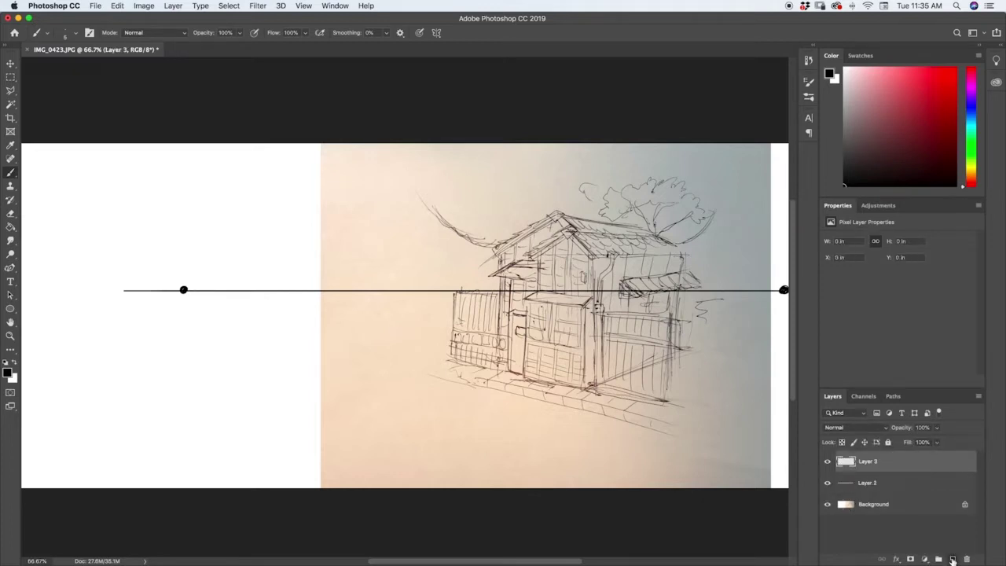
{"action": "double_click", "coordinate": [868, 483]}
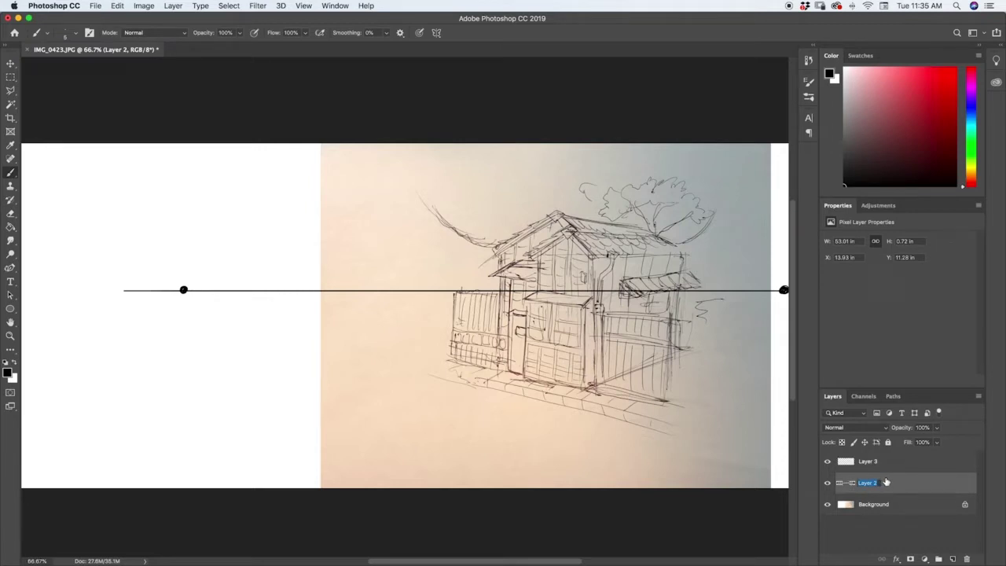
{"action": "type", "text": "hor"}
{"action": "key", "text": "BackSpace"}
{"action": "key", "text": "BackSpace"}
{"action": "type", "text": "rizon line"}
{"action": "key", "text": "Return"}
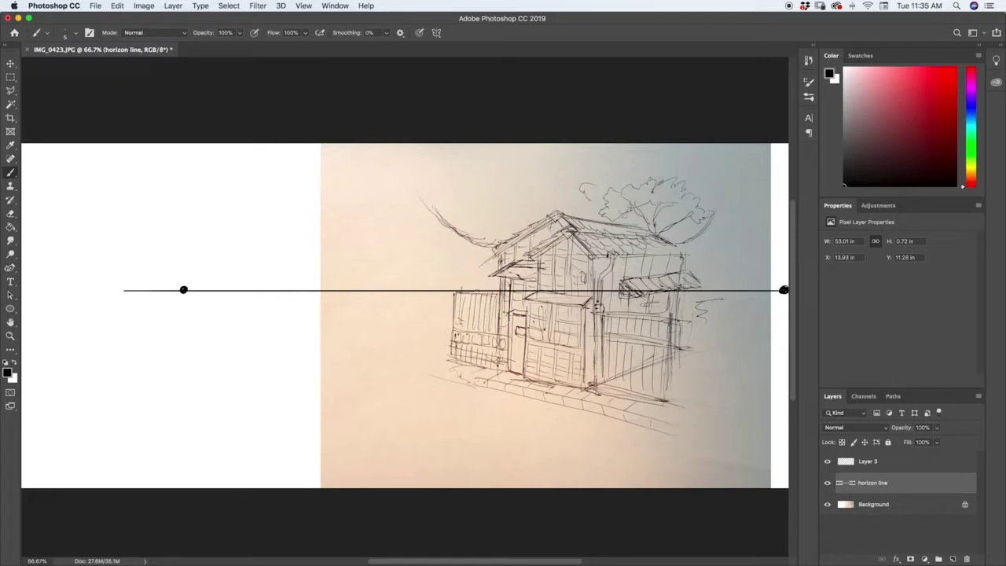
Rename the empty top layer as "guidelines".
{"action": "double_click", "coordinate": [868, 462]}
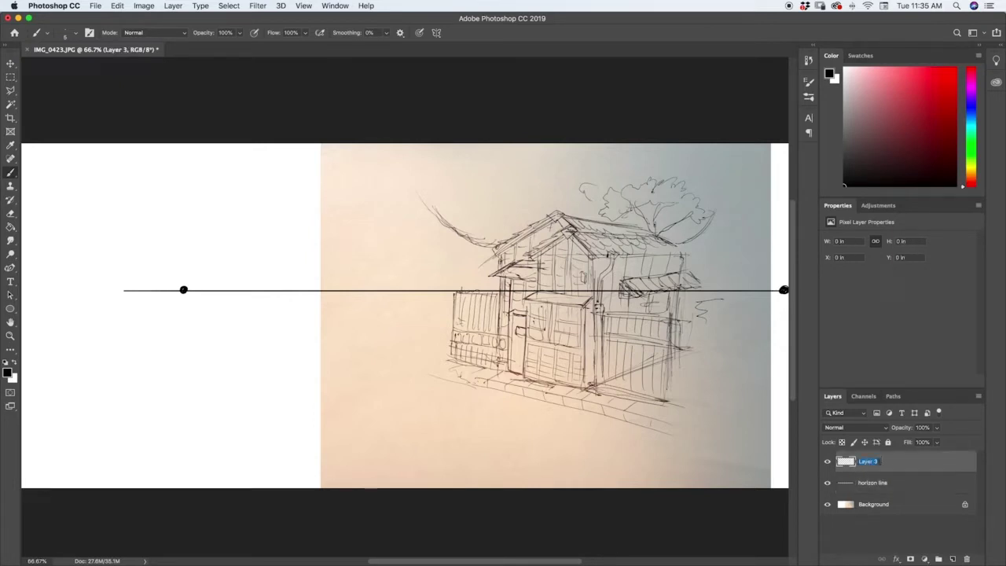
{"action": "type", "text": "guidelines"}
{"action": "key", "text": "Return"}
Draw a thick straight guide line between the right vanishing point and the eave end of the house's front corner.
{"action": "left_click", "coordinate": [784, 290]}
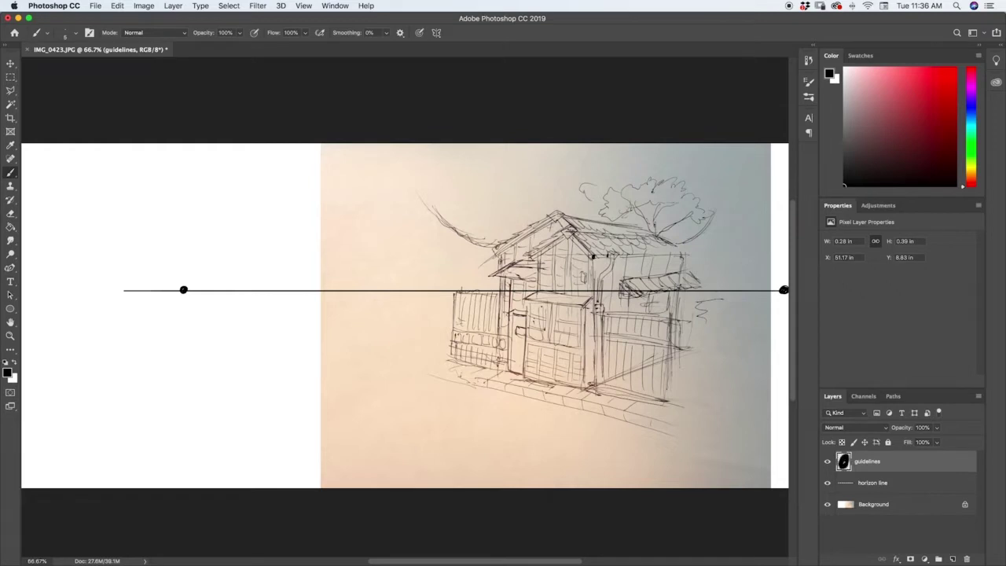
{"action": "left_click", "coordinate": [595, 256], "text": "shift"}
{"action": "left_click", "coordinate": [593, 256], "text": "shift"}
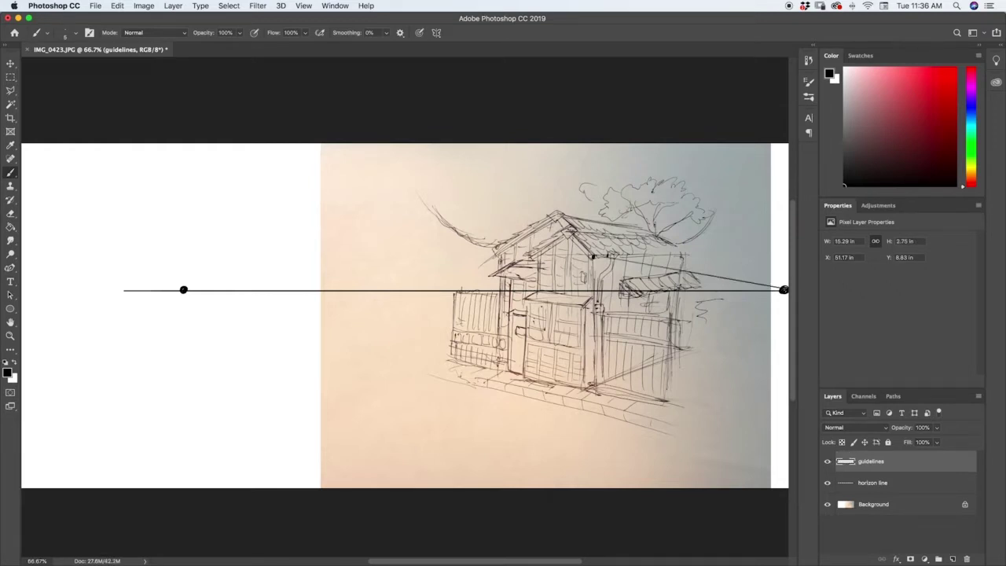
{"action": "left_click", "coordinate": [809, 96]}
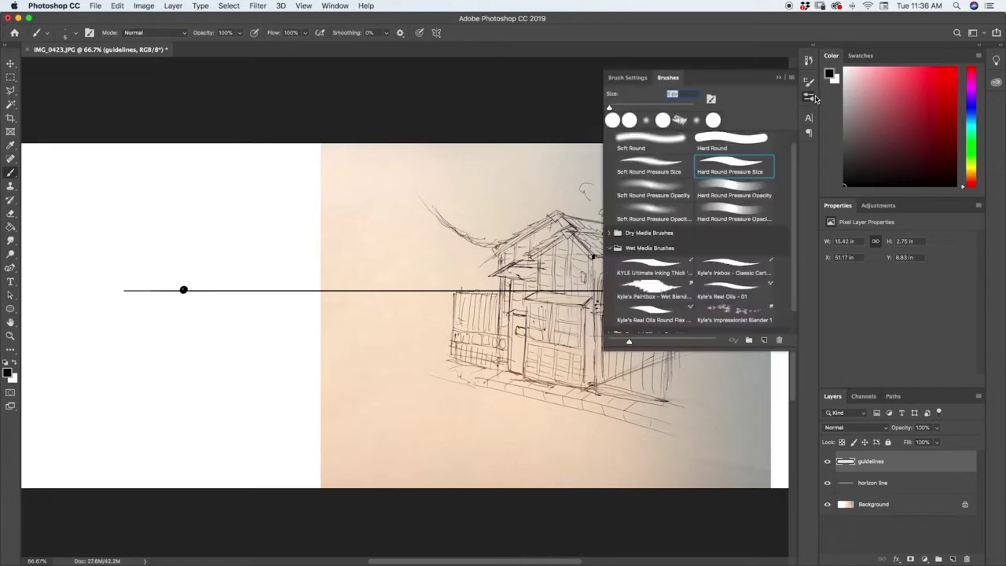
{"action": "left_click", "coordinate": [809, 97]}
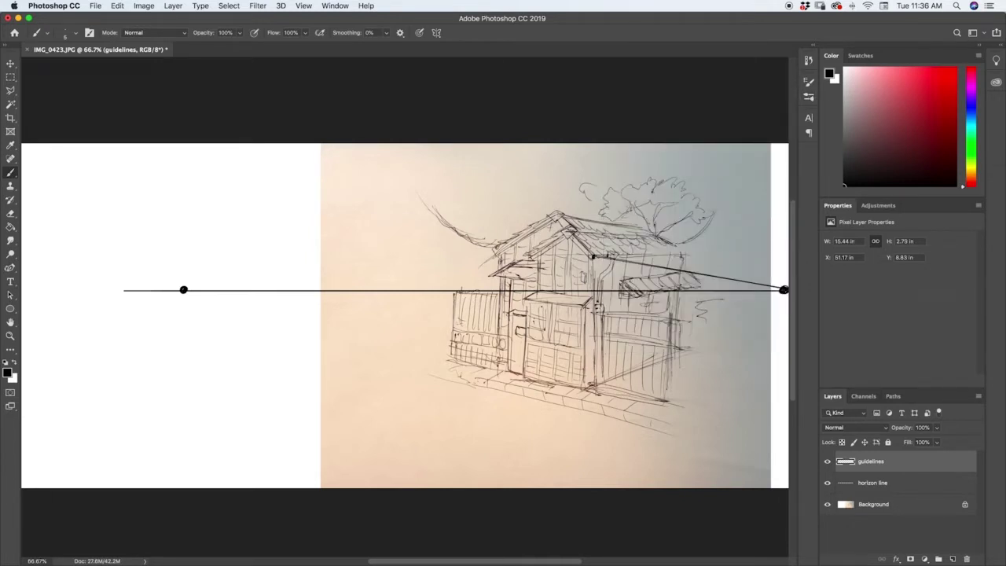
{"action": "left_click", "coordinate": [783, 290], "text": "shift"}
{"action": "left_click", "coordinate": [783, 290], "text": "shift"}
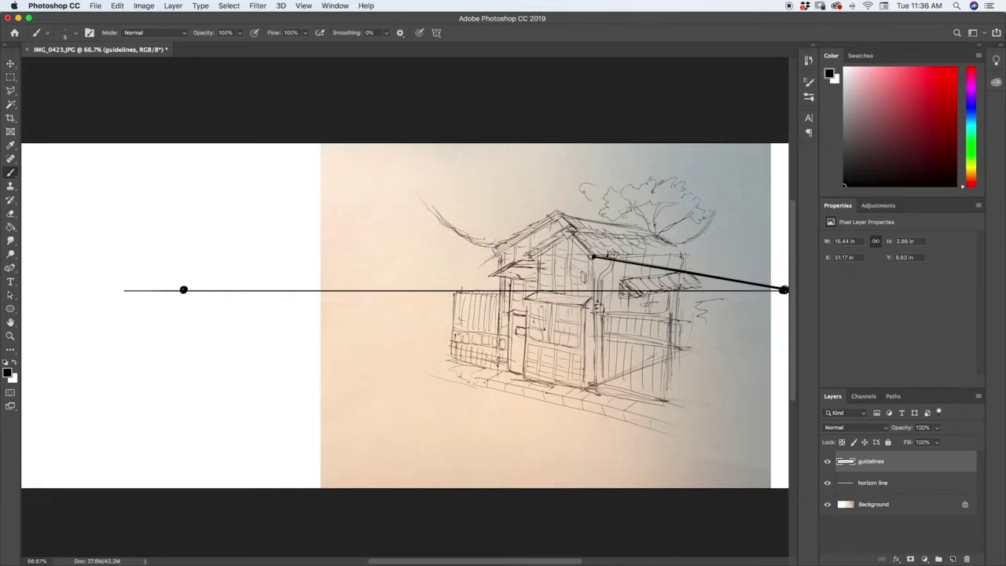
{"action": "left_click_drag", "start_coordinate": [594, 256], "coordinate": [681, 255]}
{"action": "key", "text": "super+z"}
Draw a guide line from the right vanishing point to the front corner's base, and trace the side wall's two vertical edges.
{"action": "left_click", "coordinate": [783, 290]}
{"action": "left_click", "coordinate": [595, 389], "text": "shift"}
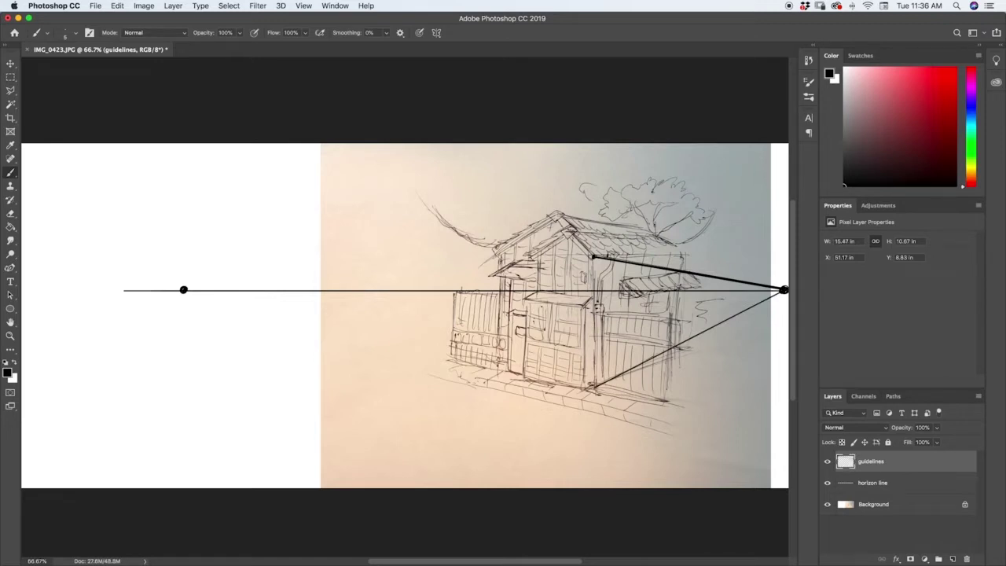
{"action": "left_click_drag", "start_coordinate": [593, 256], "coordinate": [594, 389]}
{"action": "left_click_drag", "start_coordinate": [681, 269], "coordinate": [681, 349]}
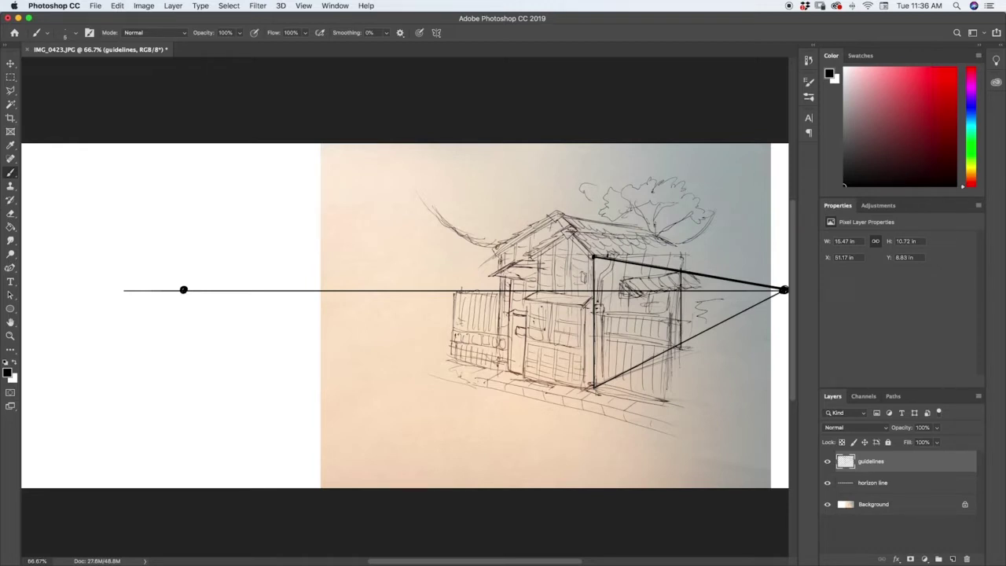
Draw guide lines from both gable peaks to the right vanishing point and trace the roof's sloping end edges.
{"action": "left_click_drag", "start_coordinate": [572, 231], "coordinate": [783, 290]}
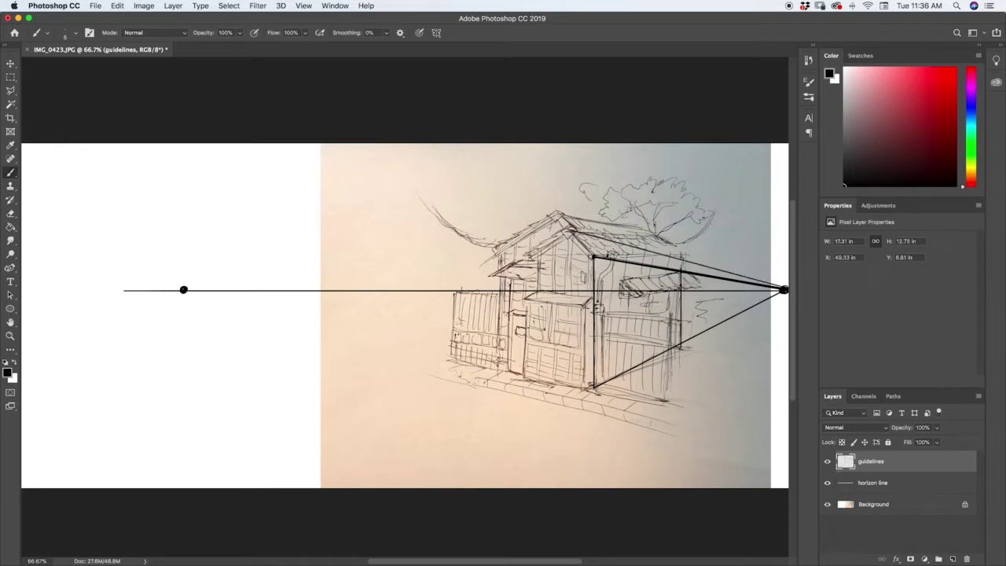
{"action": "left_click_drag", "start_coordinate": [604, 239], "coordinate": [783, 290]}
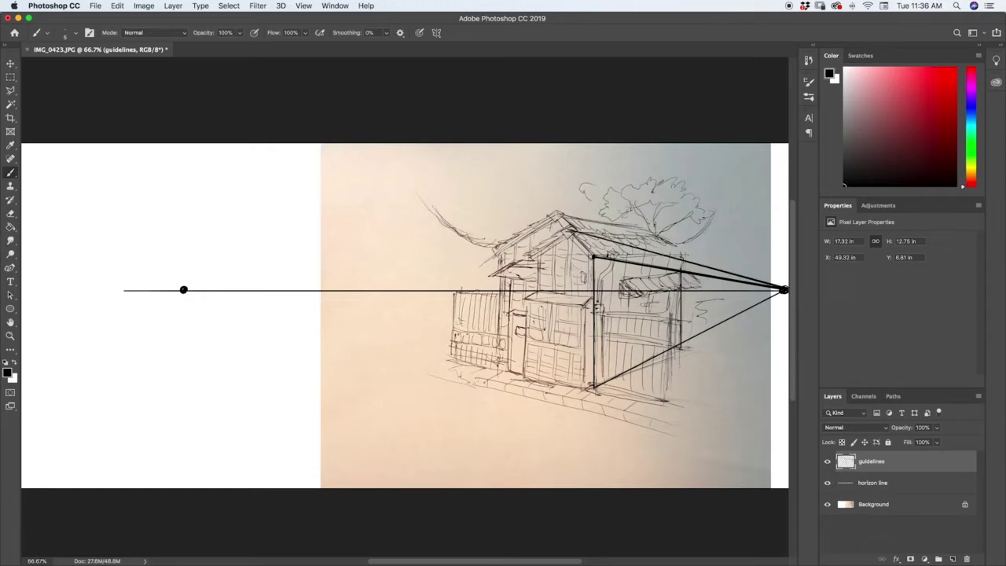
{"action": "mouse_move", "coordinate": [567, 233]}
{"action": "left_mouse_down"}
{"action": "mouse_move", "coordinate": [594, 256]}
{"action": "mouse_move", "coordinate": [565, 231]}
{"action": "left_mouse_up"}
{"action": "mouse_move", "coordinate": [672, 260]}
{"action": "left_mouse_down"}
{"action": "mouse_move", "coordinate": [687, 271]}
{"action": "mouse_move", "coordinate": [670, 260]}
{"action": "mouse_move", "coordinate": [681, 265]}
{"action": "left_mouse_up"}
{"action": "left_click_drag", "start_coordinate": [680, 253], "coordinate": [682, 266]}
{"action": "left_click_drag", "start_coordinate": [556, 214], "coordinate": [782, 289]}
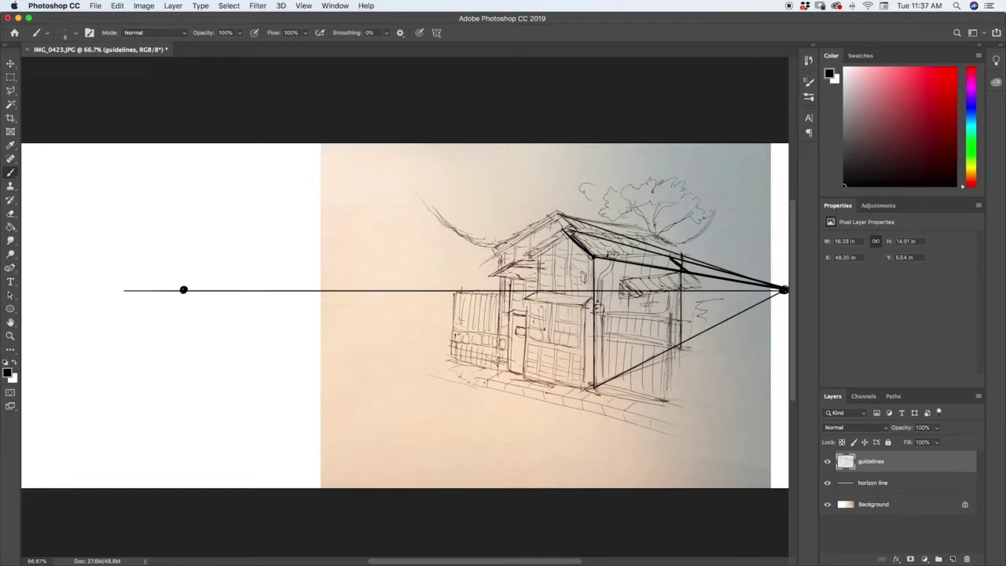
Outline the side awning with guide lines to the right vanishing point, and draw the front canopy's line to the left vanishing point.
{"action": "mouse_move", "coordinate": [574, 230]}
{"action": "left_mouse_down"}
{"action": "mouse_move", "coordinate": [555, 213]}
{"action": "mouse_move", "coordinate": [574, 231]}
{"action": "left_mouse_up"}
{"action": "left_click", "coordinate": [638, 302], "text": "shift"}
{"action": "left_click", "coordinate": [641, 302], "text": "shift"}
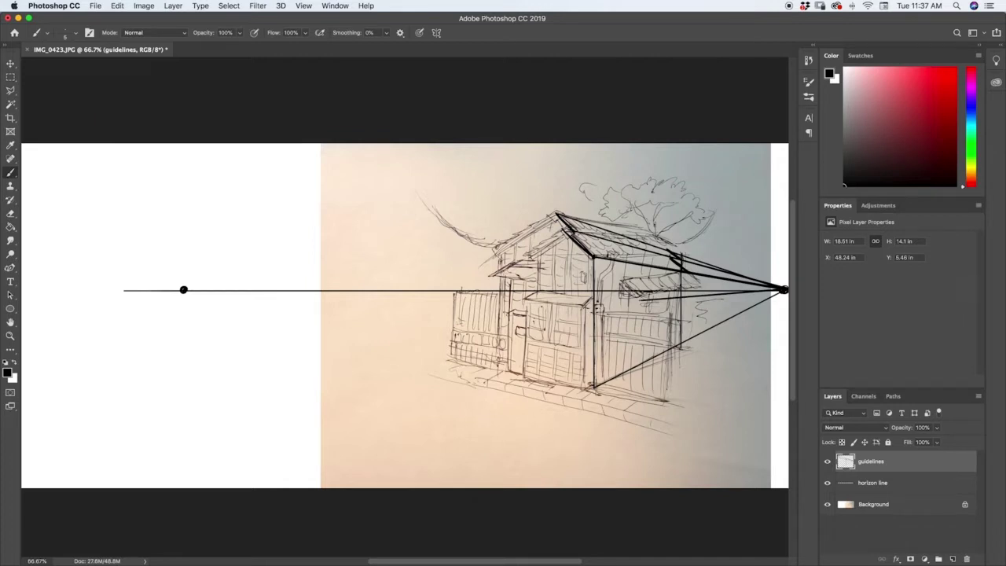
{"action": "left_click", "coordinate": [183, 290], "text": "shift"}
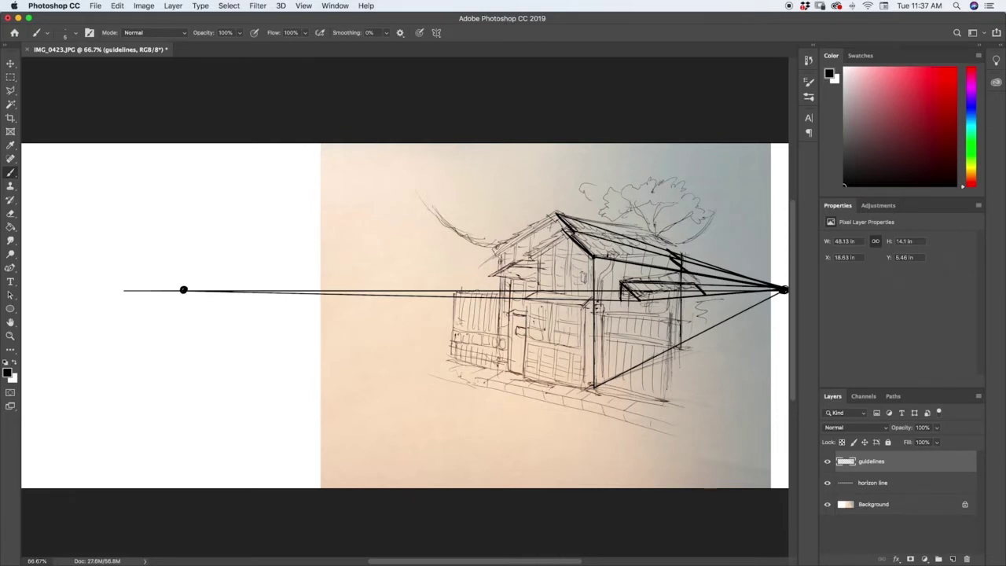
Trace the sloping roof edges of the front and rear gables with thick strokes.
{"action": "left_click_drag", "start_coordinate": [563, 232], "coordinate": [525, 259]}
{"action": "left_click_drag", "start_coordinate": [556, 213], "coordinate": [500, 252]}
{"action": "mouse_move", "coordinate": [534, 222]}
{"action": "left_mouse_down"}
{"action": "mouse_move", "coordinate": [522, 232]}
{"action": "mouse_move", "coordinate": [564, 222]}
{"action": "left_mouse_up"}
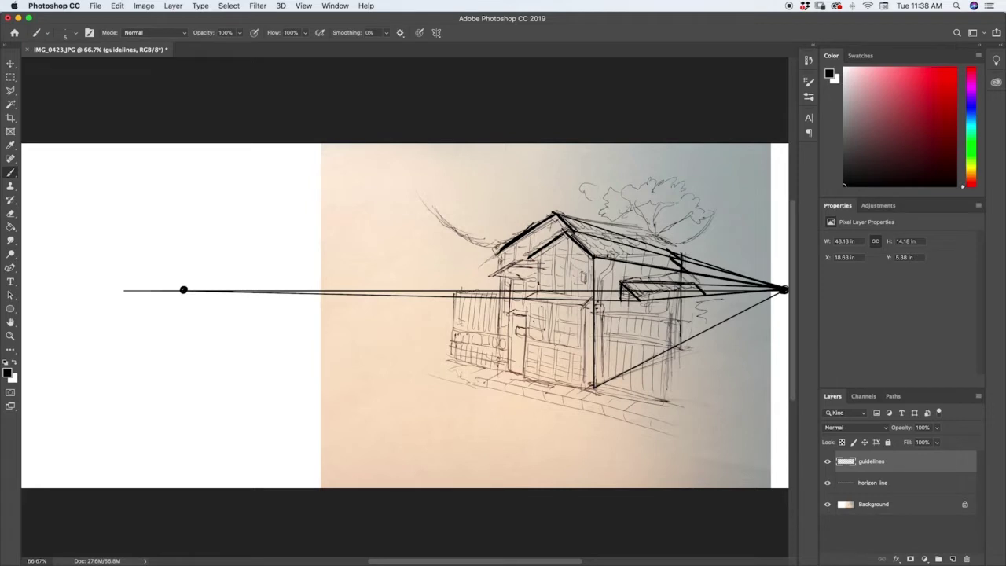
{"action": "mouse_move", "coordinate": [563, 233]}
{"action": "left_mouse_down"}
{"action": "mouse_move", "coordinate": [539, 249]}
{"action": "mouse_move", "coordinate": [594, 257]}
{"action": "left_mouse_up"}
{"action": "left_click_drag", "start_coordinate": [502, 247], "coordinate": [491, 256]}
Draw guide lines from the left vanishing point to the lower and upper edges of the small roof beside the front gable.
{"action": "mouse_move", "coordinate": [493, 276]}
{"action": "left_mouse_down"}
{"action": "mouse_move", "coordinate": [519, 262]}
{"action": "mouse_move", "coordinate": [541, 272]}
{"action": "left_mouse_up"}
{"action": "key", "text": "super+z"}
{"action": "left_click", "coordinate": [183, 290]}
{"action": "left_click", "coordinate": [539, 280], "text": "shift"}
{"action": "left_click", "coordinate": [183, 290]}
{"action": "left_click", "coordinate": [500, 284], "text": "shift"}
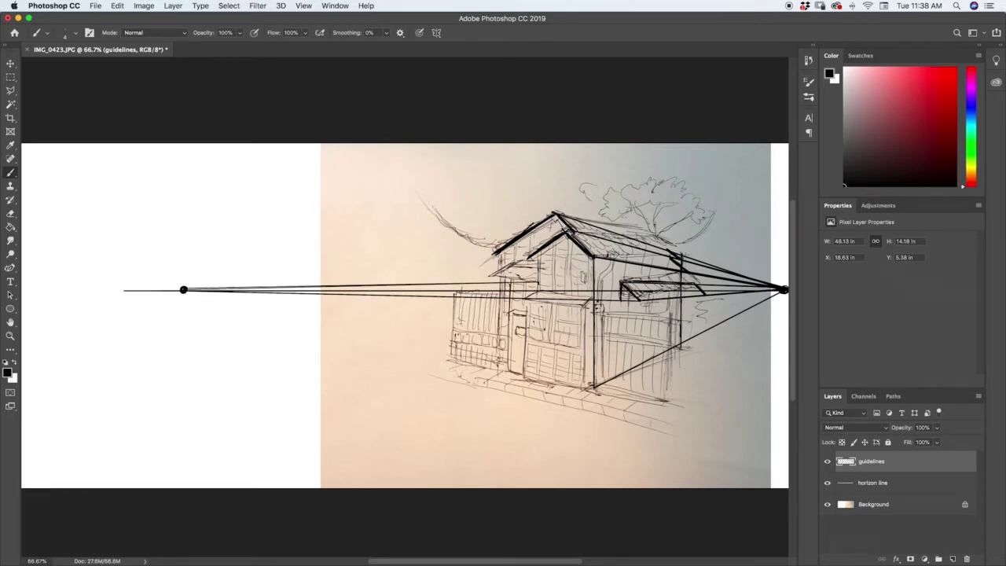
{"action": "left_click", "coordinate": [183, 290]}
{"action": "left_click", "coordinate": [537, 260], "text": "shift"}
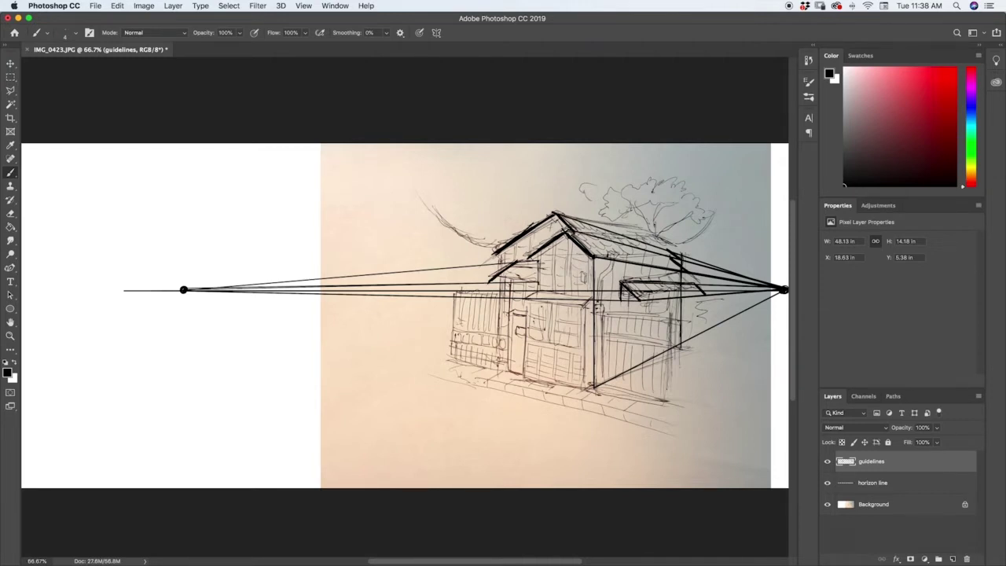
Trace the vertical wall edge below the small roof and draw a thick guide line from the left vanishing point to its foot.
{"action": "left_click_drag", "start_coordinate": [505, 254], "coordinate": [502, 339]}
{"action": "left_click_drag", "start_coordinate": [505, 277], "coordinate": [502, 330]}
{"action": "left_click_drag", "start_coordinate": [503, 283], "coordinate": [501, 332]}
{"action": "key", "text": "bracketright"}
{"action": "left_click", "coordinate": [509, 340], "text": "shift"}
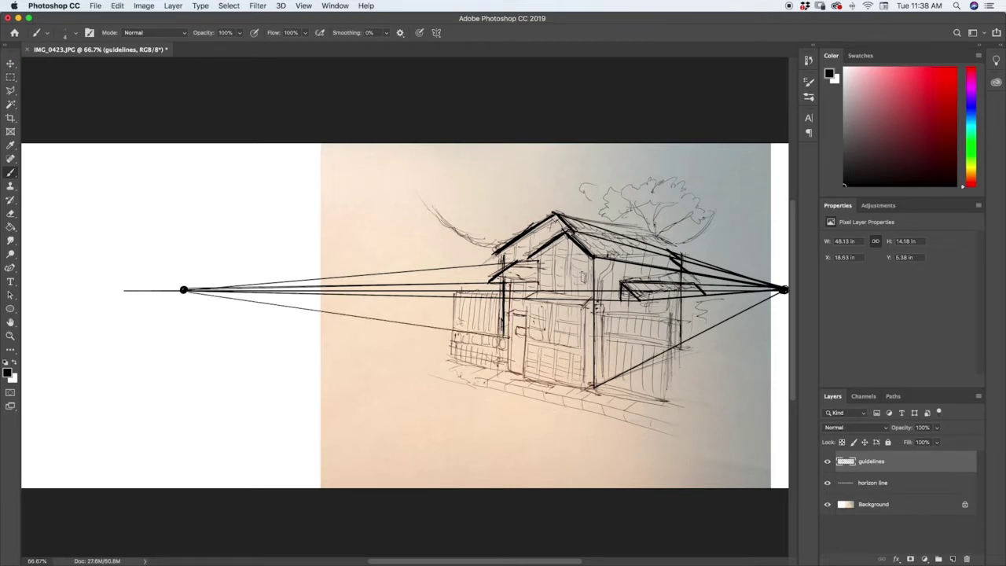
{"action": "left_click", "coordinate": [510, 338], "text": "shift"}
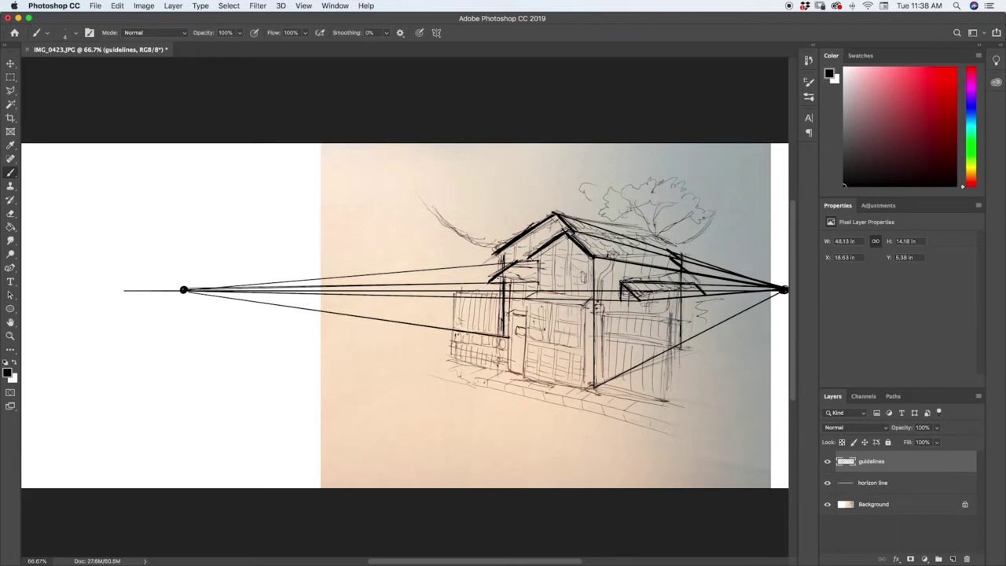
Draw guide lines from the left vanishing point to the front door's base and top, and trace the door's left edge.
{"action": "left_click", "coordinate": [512, 371], "text": "shift"}
{"action": "left_click", "coordinate": [511, 369], "text": "shift"}
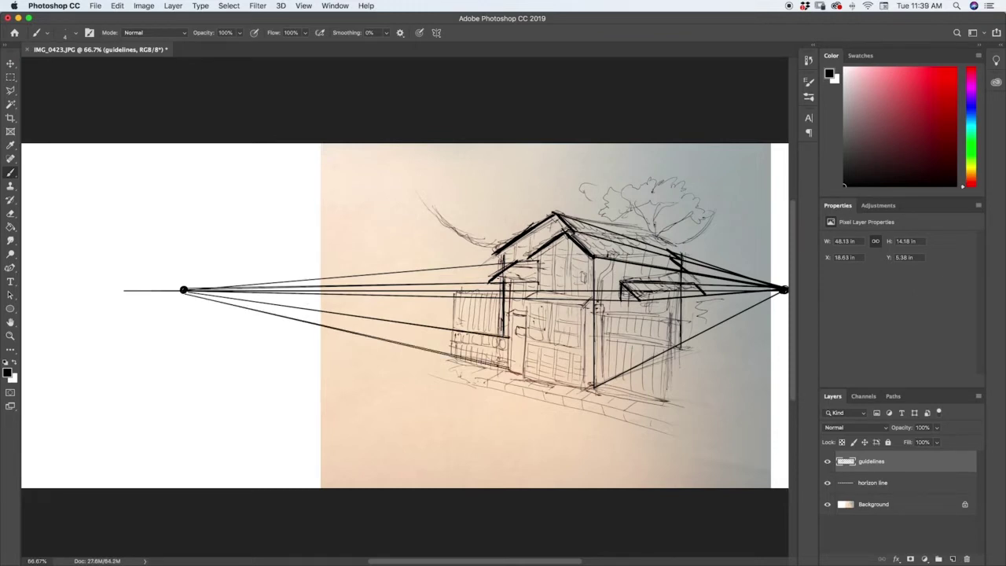
{"action": "left_click", "coordinate": [513, 371], "text": "shift"}
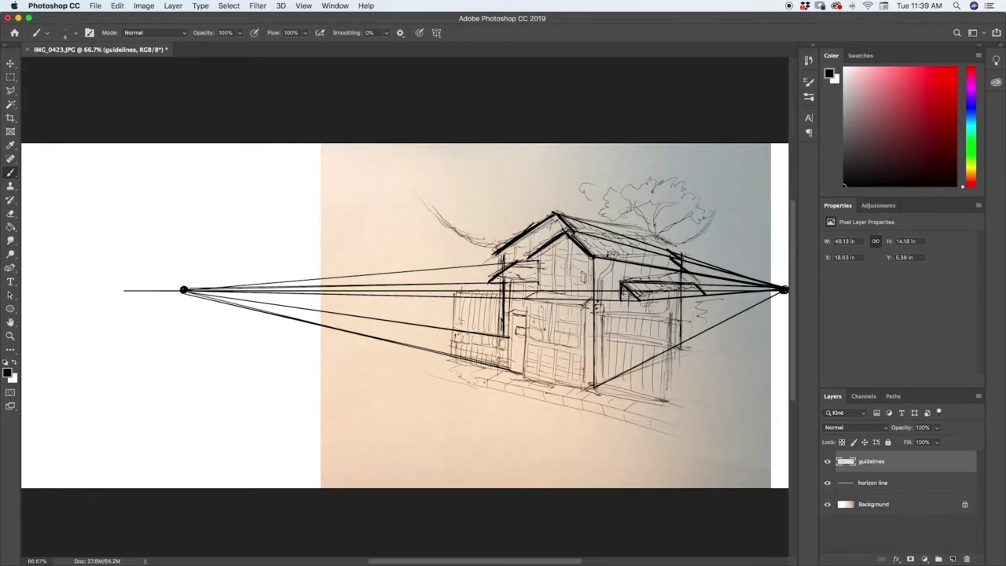
{"action": "left_click_drag", "start_coordinate": [507, 371], "coordinate": [508, 314]}
{"action": "left_click", "coordinate": [523, 311], "text": "shift"}
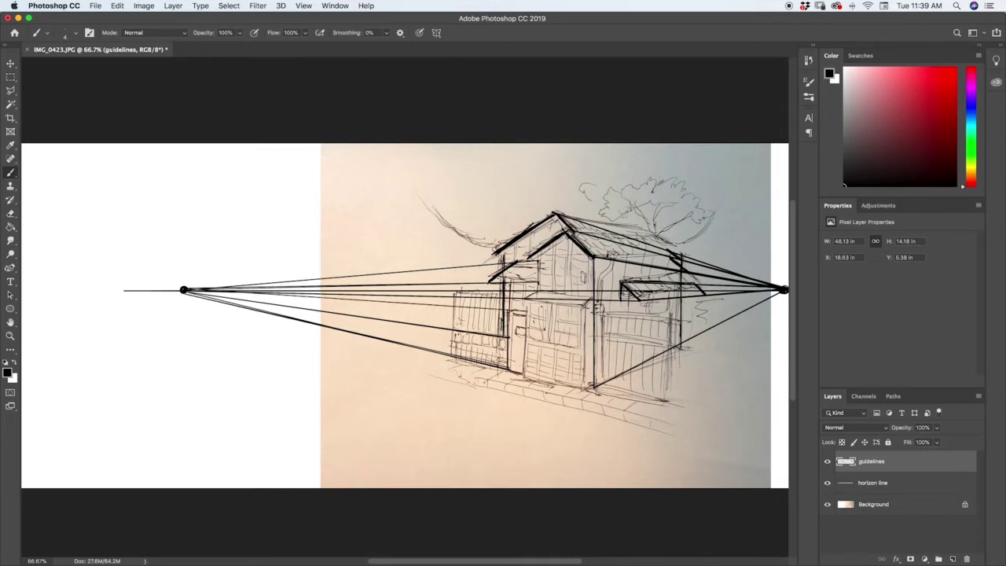
Trace the front door's outline details and move the guidelines layer below the horizon line layer.
{"action": "mouse_move", "coordinate": [513, 372]}
{"action": "left_mouse_down"}
{"action": "mouse_move", "coordinate": [512, 321]}
{"action": "mouse_move", "coordinate": [527, 316]}
{"action": "left_mouse_up"}
{"action": "left_click_drag", "start_coordinate": [524, 329], "coordinate": [230, 278]}
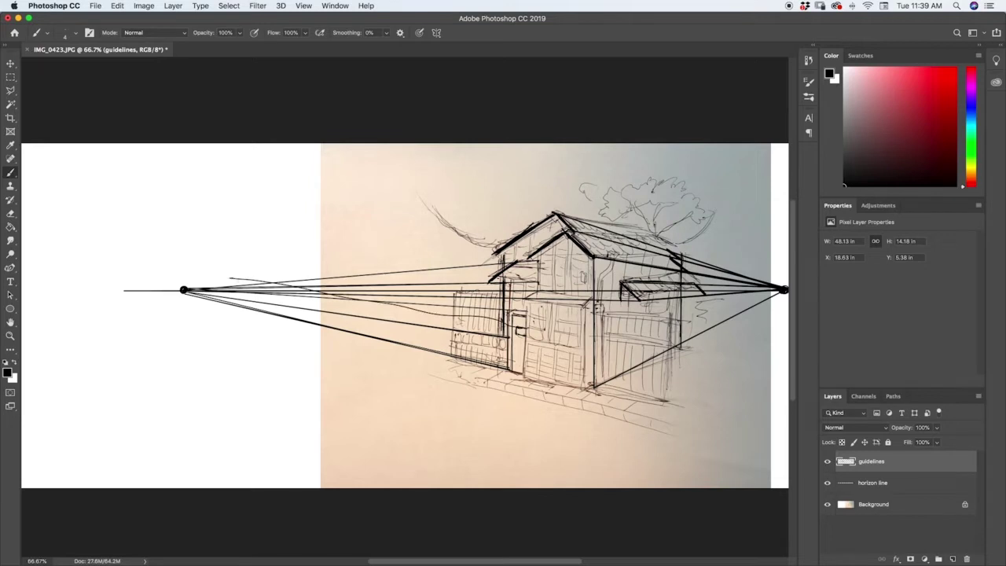
{"action": "key", "text": "ctrl+z"}
{"action": "key", "text": "ctrl+bracketleft"}
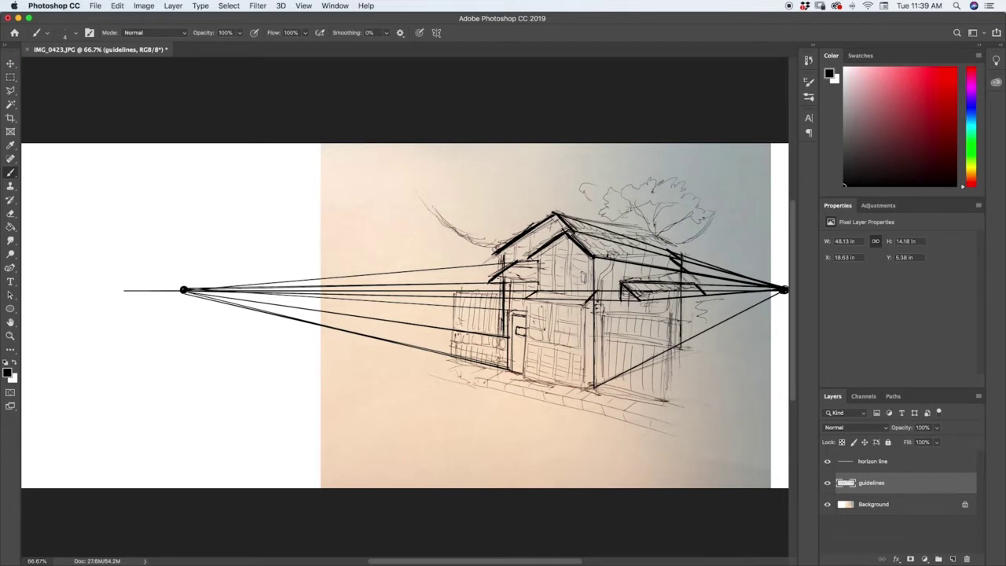
Trace the garage's vertical edges and draw guide lines from the left vanishing point along the garage.
{"action": "left_click_drag", "start_coordinate": [585, 298], "coordinate": [586, 386]}
{"action": "left_click_drag", "start_coordinate": [527, 300], "coordinate": [526, 381]}
{"action": "left_click", "coordinate": [185, 291], "text": "shift"}
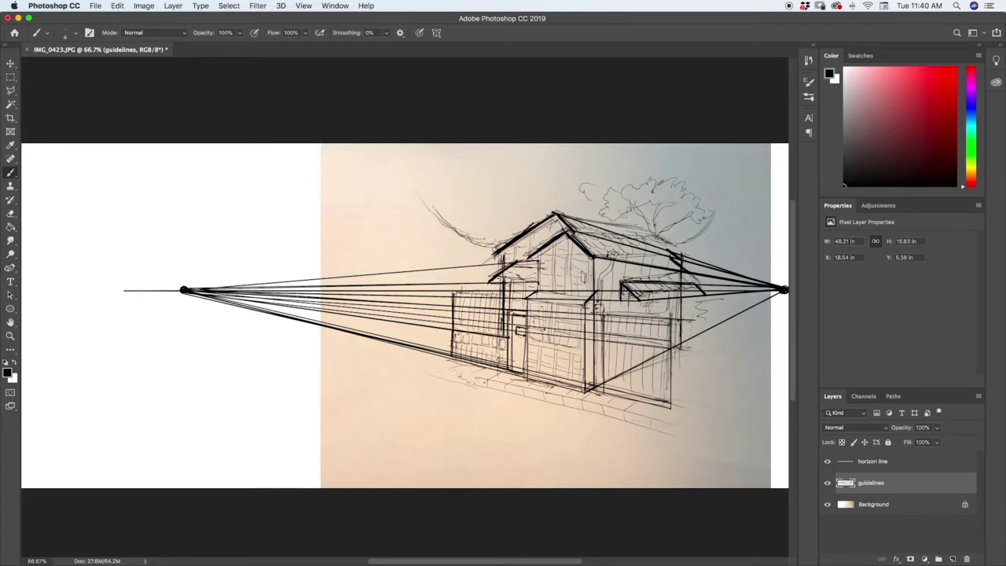
Trace the rear gable's inner roof edge, draw the garage door's panel lines, and add a guide line toward the right vanishing point below the side roof.
{"action": "left_click_drag", "start_coordinate": [494, 259], "coordinate": [553, 222]}
{"action": "left_click", "coordinate": [585, 348], "text": "shift"}
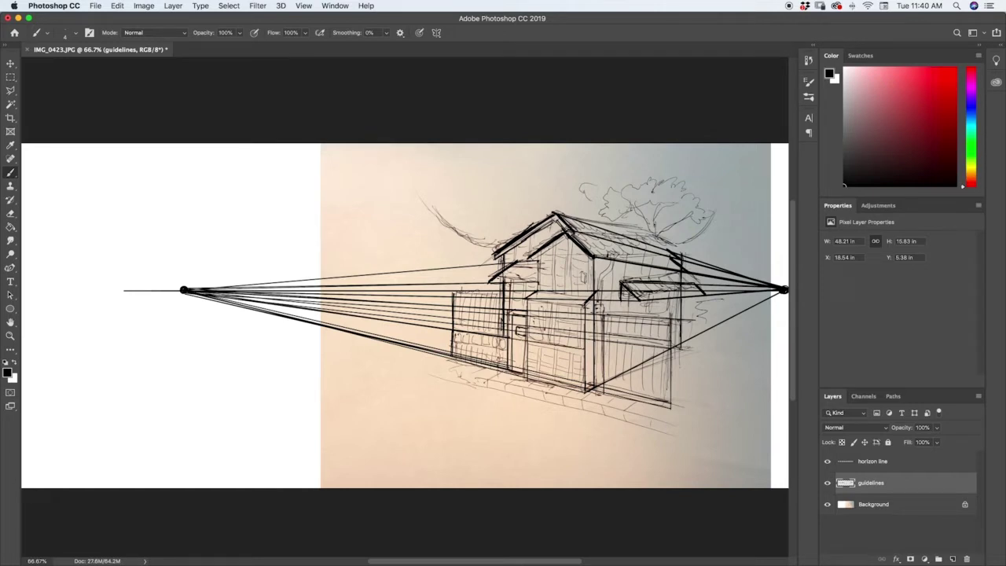
{"action": "left_click", "coordinate": [585, 356], "text": "shift"}
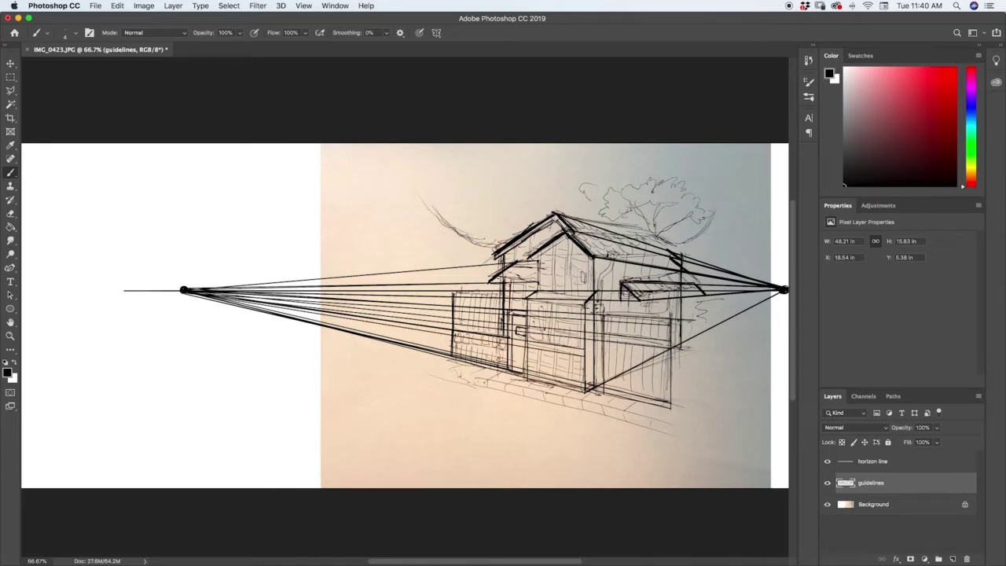
{"action": "left_click", "coordinate": [615, 323], "text": "shift"}
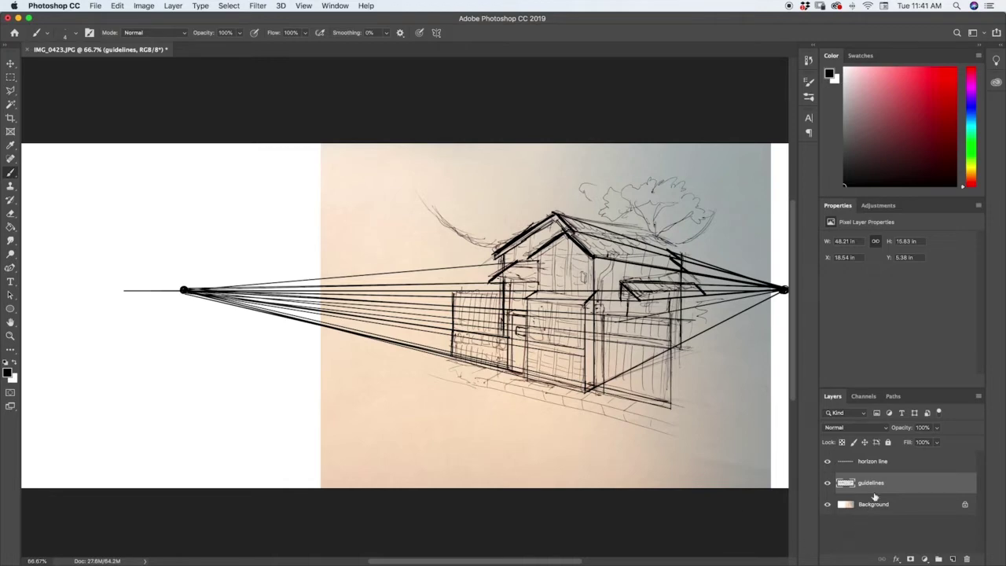
Hide the Background layer and add a new layer named Drawing above the horizon line layer.
{"action": "left_click", "coordinate": [827, 505]}
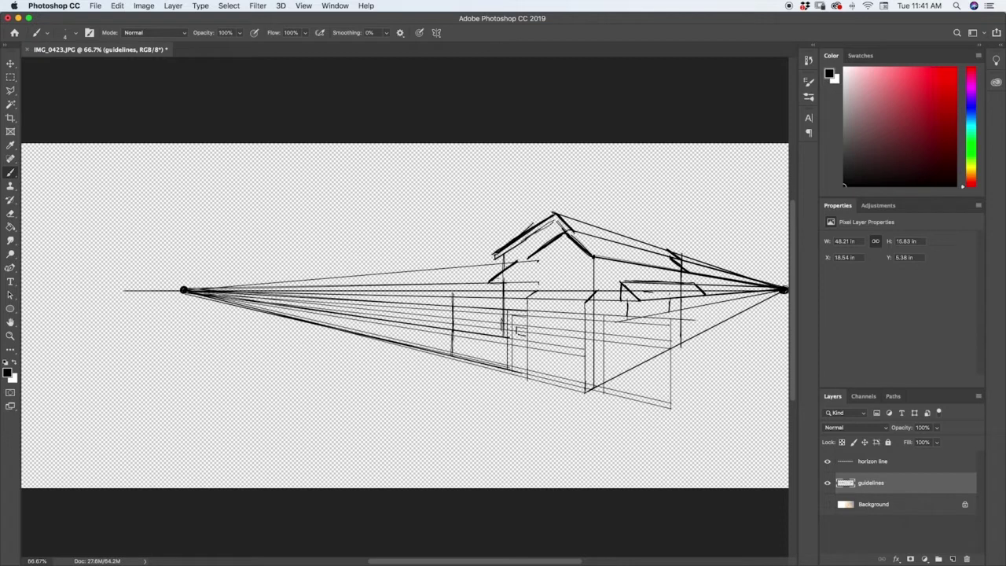
{"action": "left_click", "coordinate": [916, 463]}
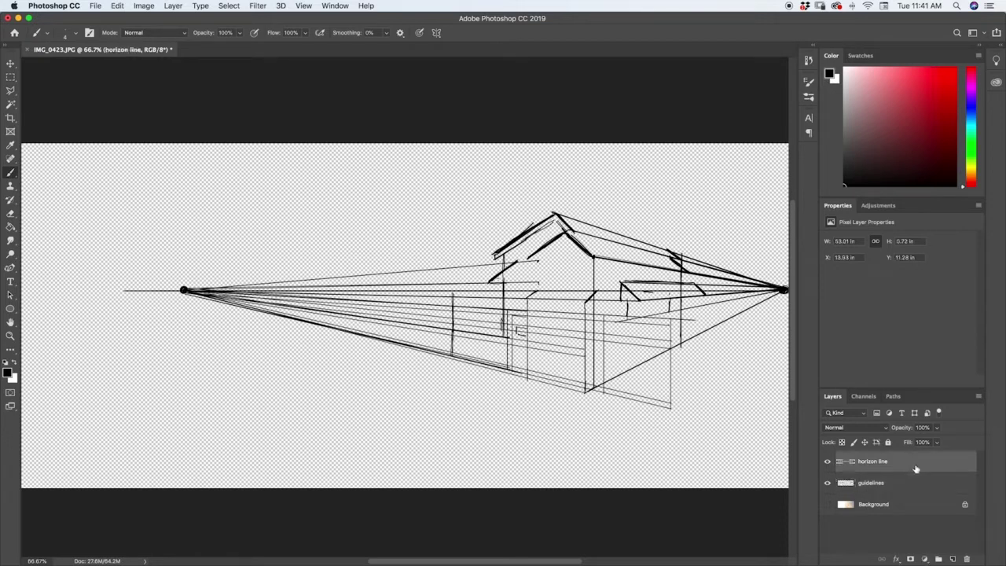
{"action": "left_click", "coordinate": [952, 558]}
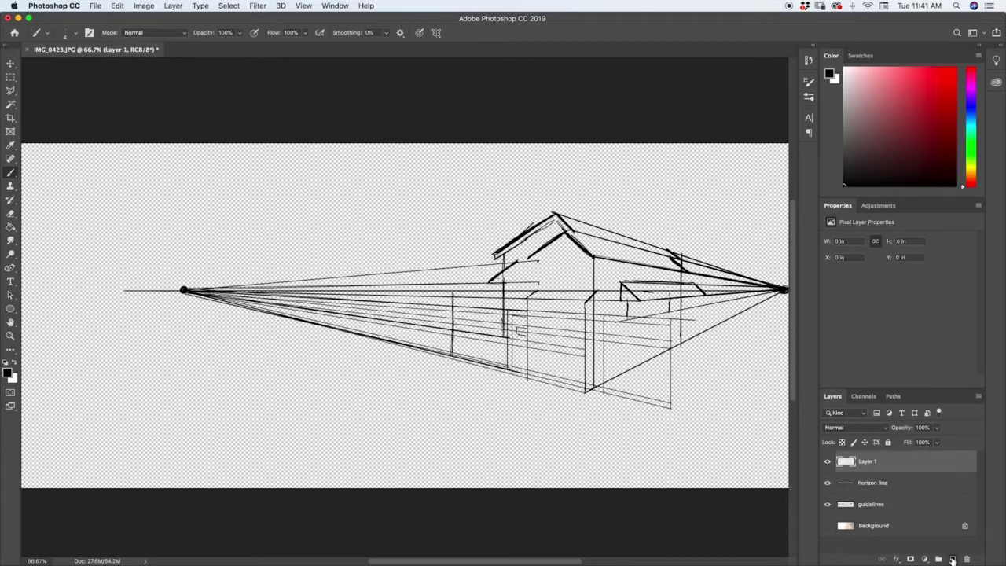
{"action": "double_click", "coordinate": [869, 462]}
{"action": "type", "text": "Drawing"}
{"action": "key", "text": "Return"}
Add a new layer directly above the Background layer and fill it with white.
{"action": "left_click", "coordinate": [828, 504]}
{"action": "left_click", "coordinate": [828, 504]}
{"action": "left_click", "coordinate": [827, 526]}
{"action": "left_click", "coordinate": [827, 526]}
{"action": "left_click", "coordinate": [872, 528]}
{"action": "left_click", "coordinate": [952, 559]}
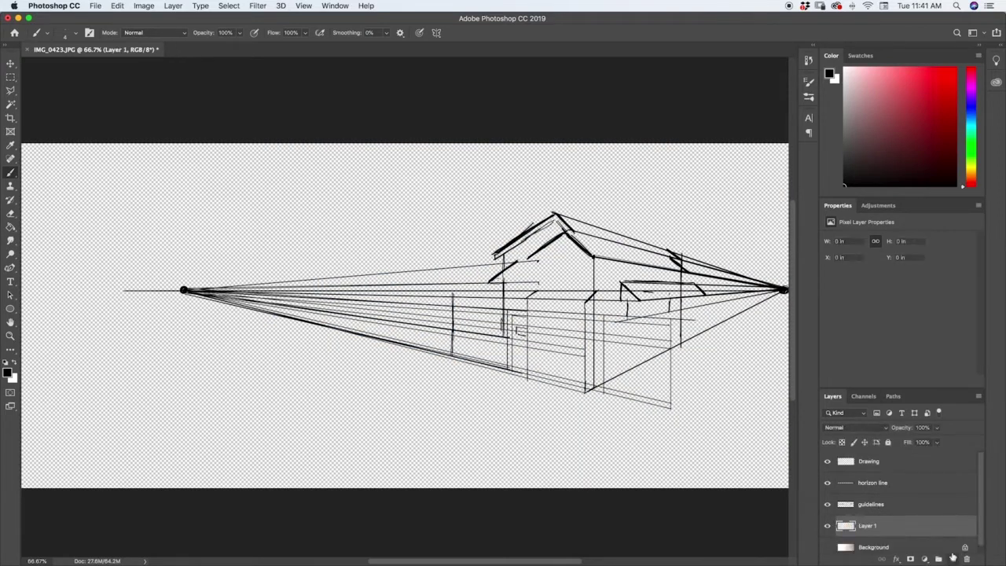
{"action": "key", "text": "x"}
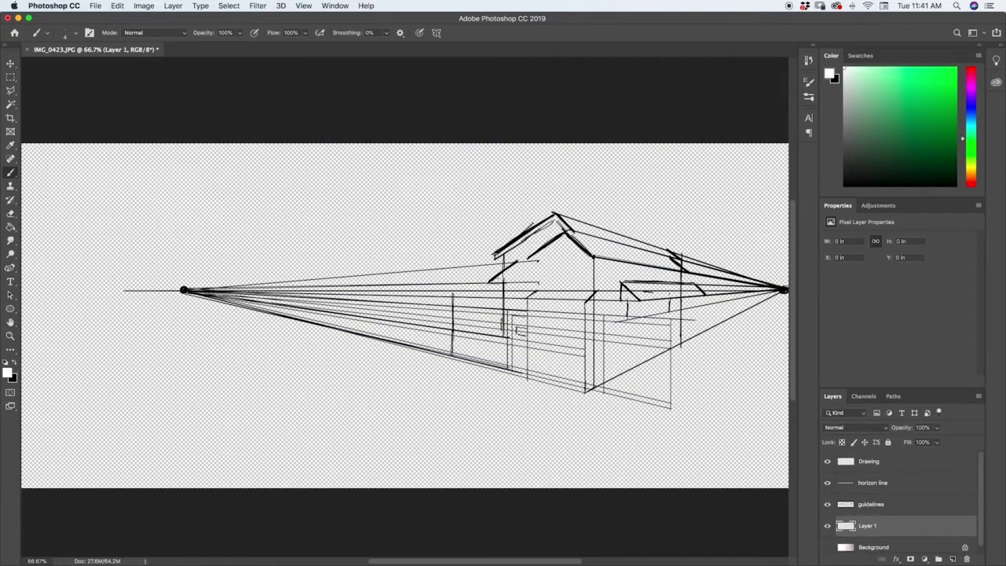
{"action": "left_click", "coordinate": [10, 227]}
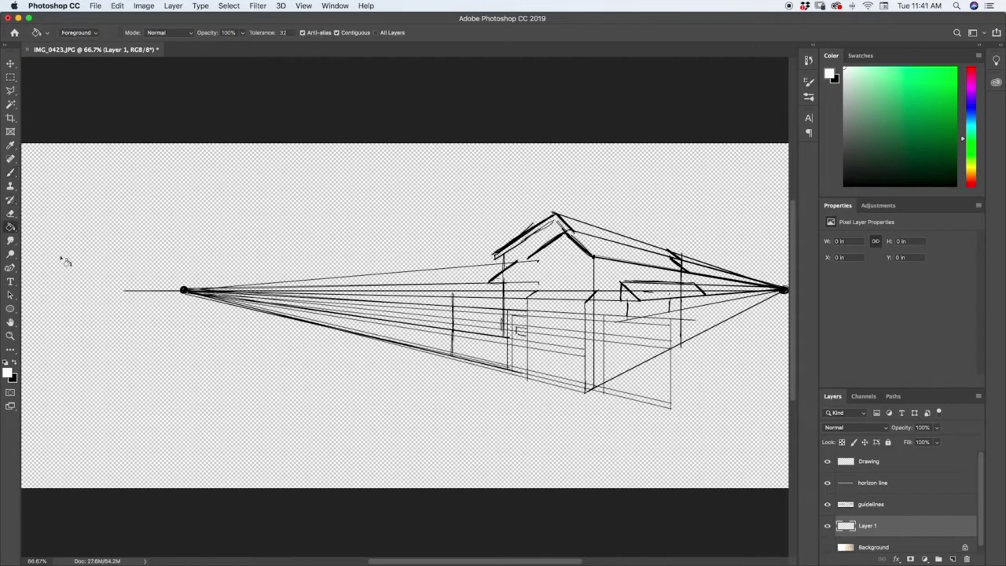
{"action": "left_click", "coordinate": [434, 403]}
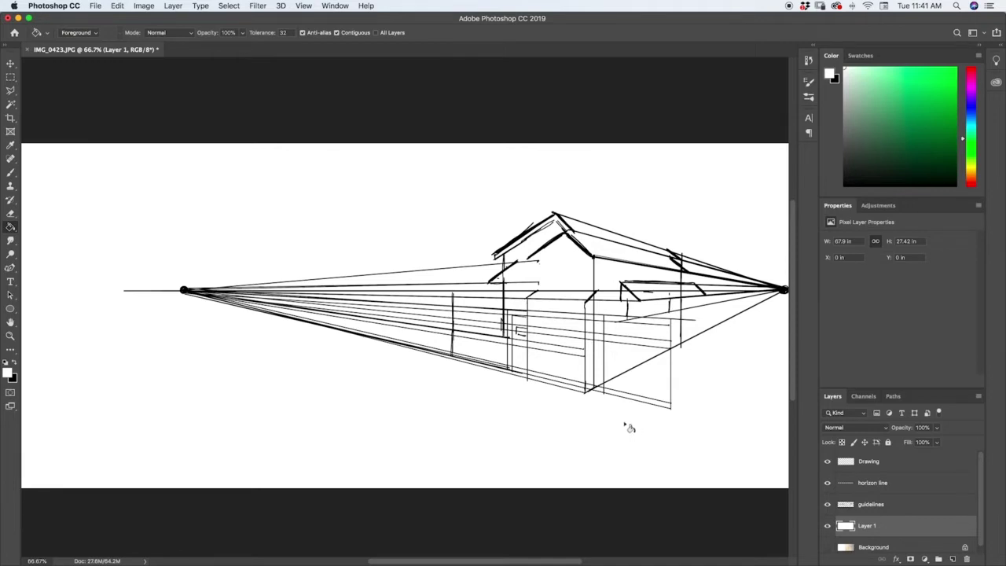
Make the Drawing layer active and set up the Brush with black as the foreground colour.
{"action": "left_click", "coordinate": [884, 462]}
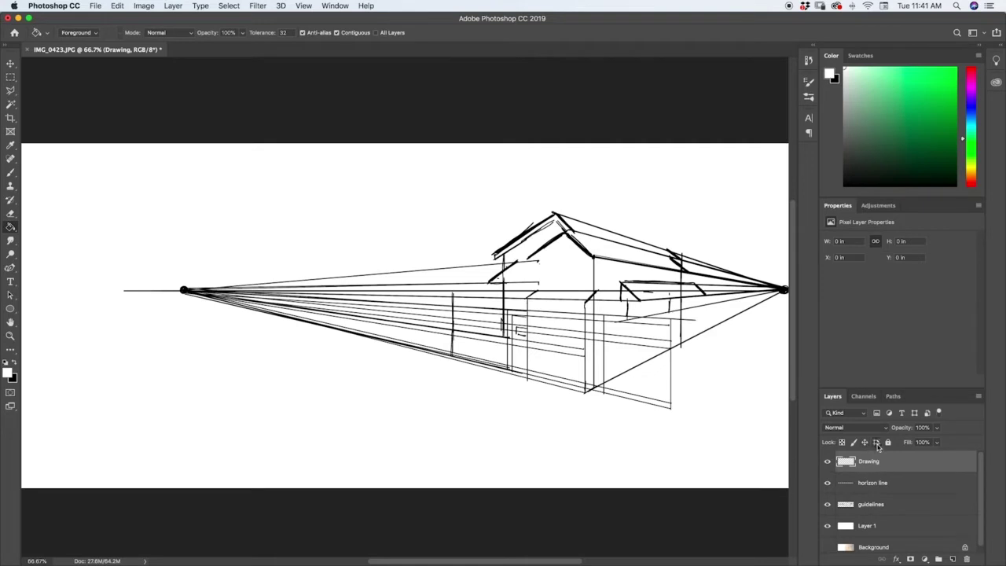
{"action": "key", "text": "b"}
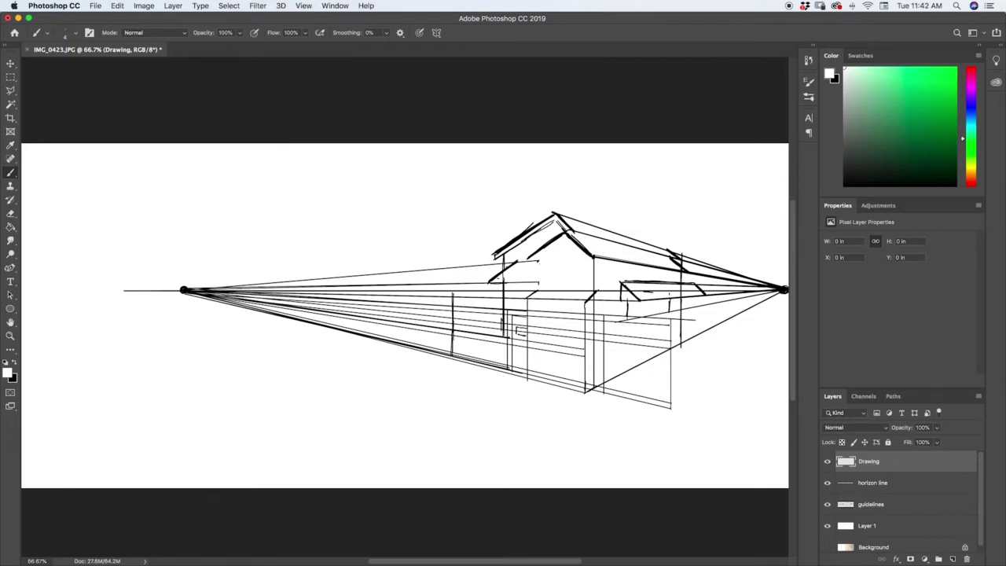
{"action": "key", "text": "ctrl+z"}
{"action": "key", "text": "x"}
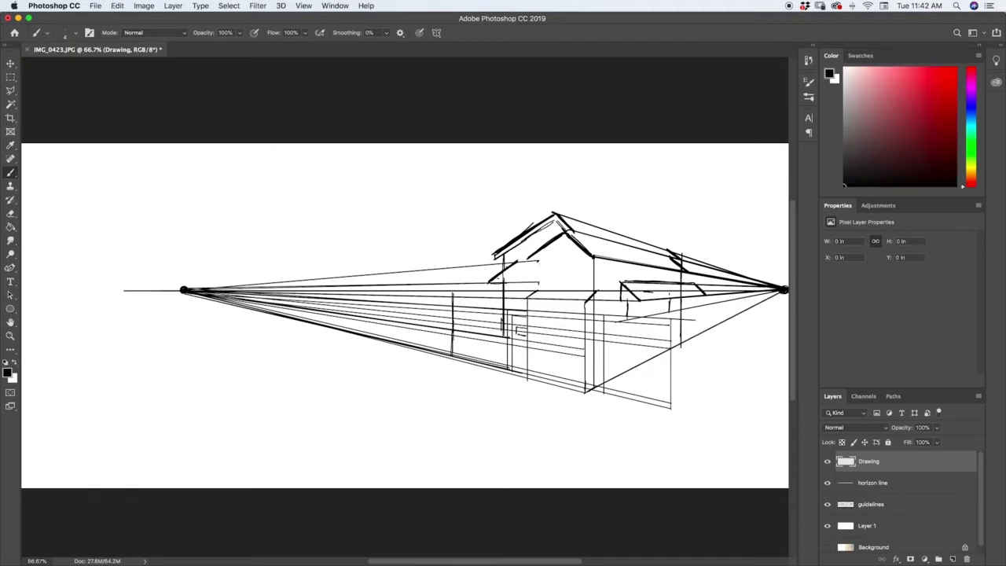
{"action": "mouse_move", "coordinate": [585, 393]}
{"action": "left_mouse_down"}
{"action": "mouse_move", "coordinate": [687, 340]}
{"action": "mouse_move", "coordinate": [577, 397]}
{"action": "mouse_move", "coordinate": [677, 346]}
{"action": "mouse_move", "coordinate": [595, 389]}
{"action": "left_mouse_up"}
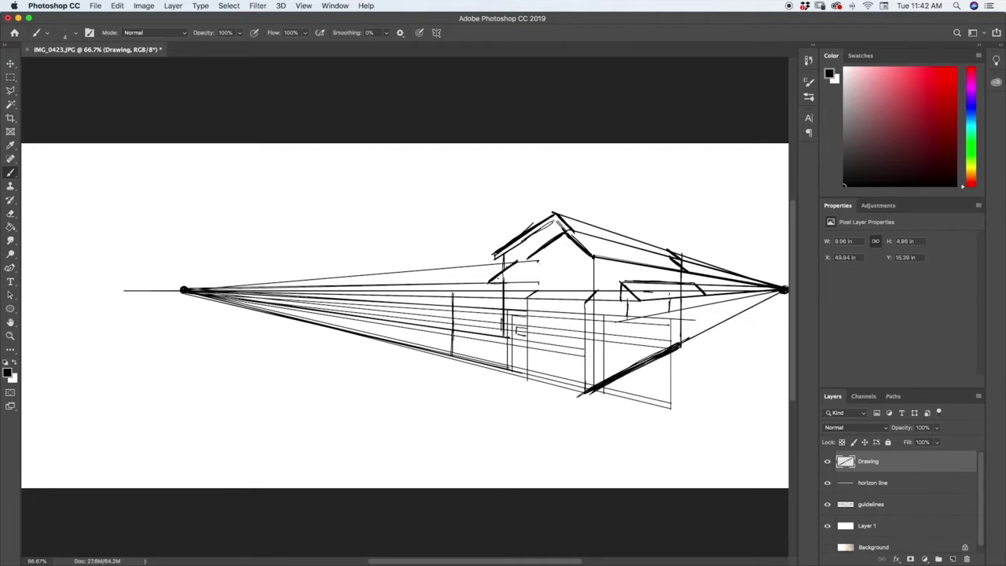
{"action": "key", "text": "super+z"}
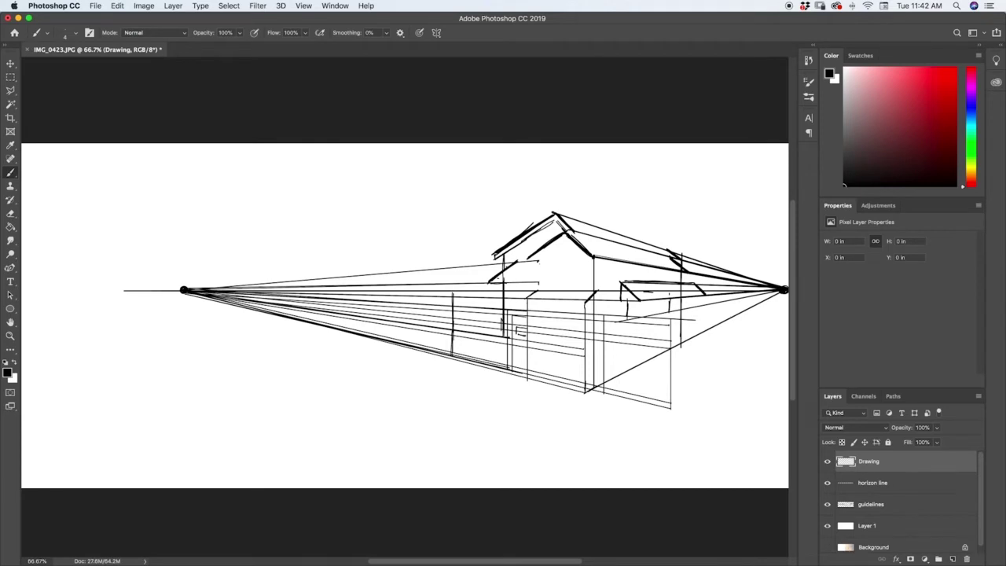
{"action": "mouse_move", "coordinate": [539, 290]}
{"action": "left_mouse_down"}
{"action": "mouse_move", "coordinate": [539, 257]}
{"action": "mouse_move", "coordinate": [539, 269]}
{"action": "left_mouse_up"}
{"action": "key", "text": "super+z"}
Lower the guidelines layer's opacity to 35%.
{"action": "left_click", "coordinate": [893, 508]}
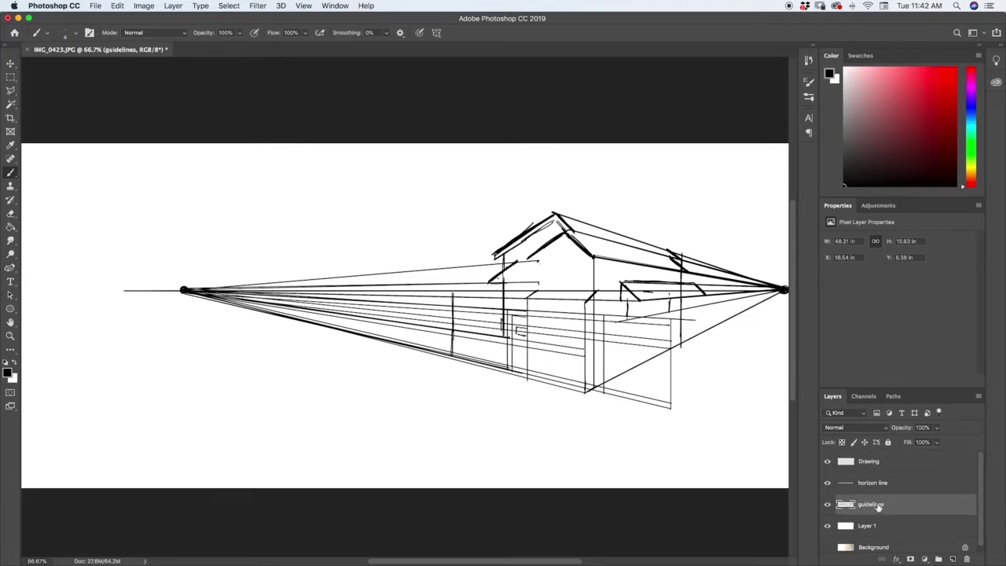
{"action": "left_click", "coordinate": [827, 504]}
{"action": "left_click", "coordinate": [827, 504]}
{"action": "left_click", "coordinate": [936, 427]}
{"action": "left_click_drag", "start_coordinate": [939, 441], "coordinate": [906, 446]}
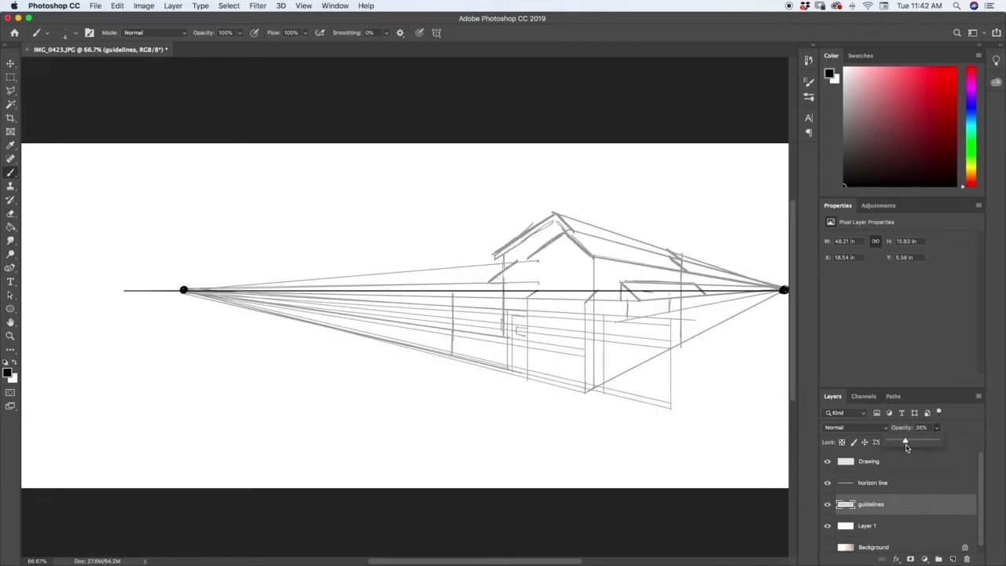
Lower the horizon line layer's opacity to 24%.
{"action": "left_click", "coordinate": [890, 484]}
{"action": "left_click", "coordinate": [936, 427]}
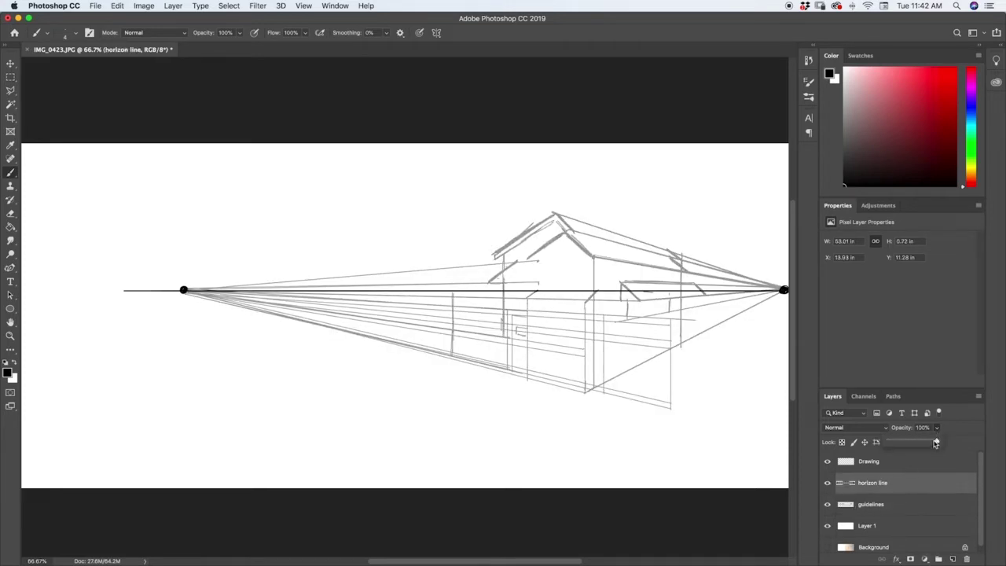
{"action": "left_click_drag", "start_coordinate": [935, 443], "coordinate": [901, 451]}
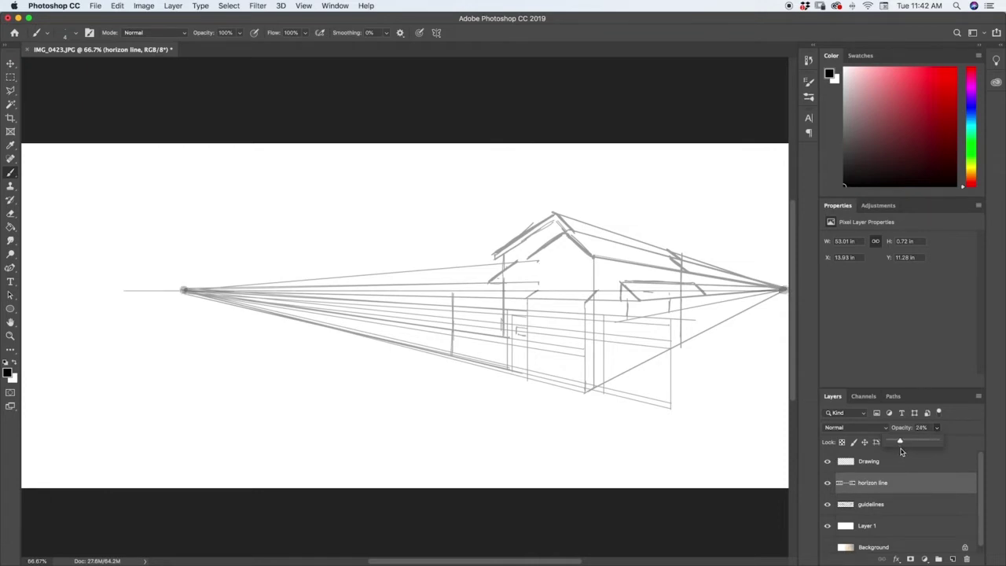
{"action": "left_click", "coordinate": [947, 428]}
On the Drawing layer, outline the fence beside the front door in black, including its middle rail, following the perspective guides.
{"action": "left_click", "coordinate": [872, 463]}
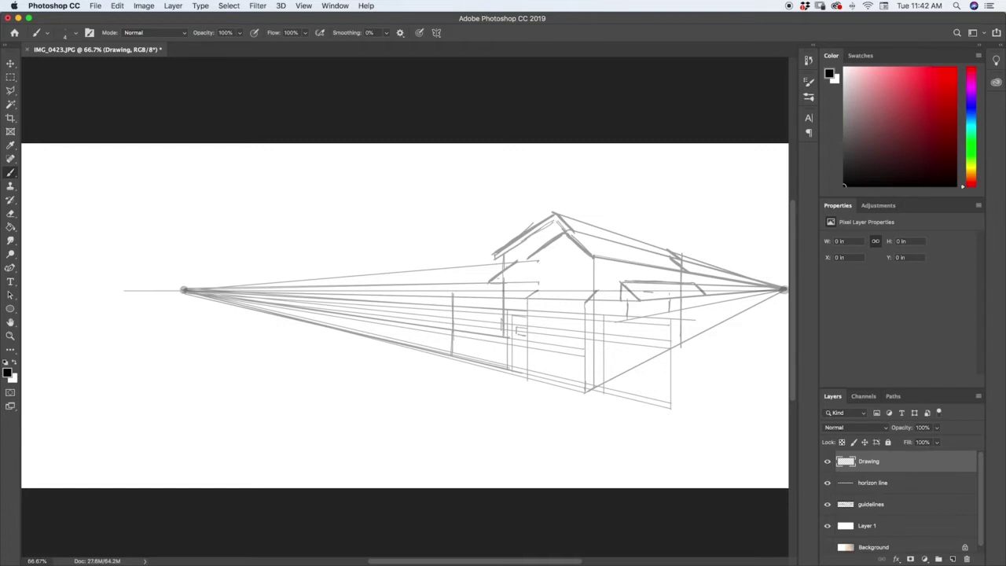
{"action": "left_click_drag", "start_coordinate": [453, 353], "coordinate": [453, 297]}
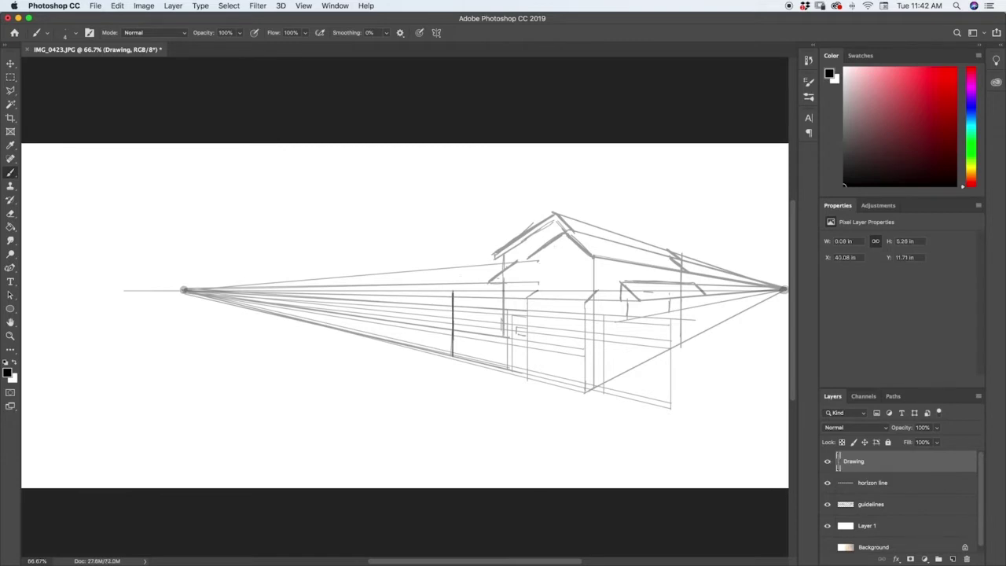
{"action": "left_click", "coordinate": [503, 291], "text": "shift"}
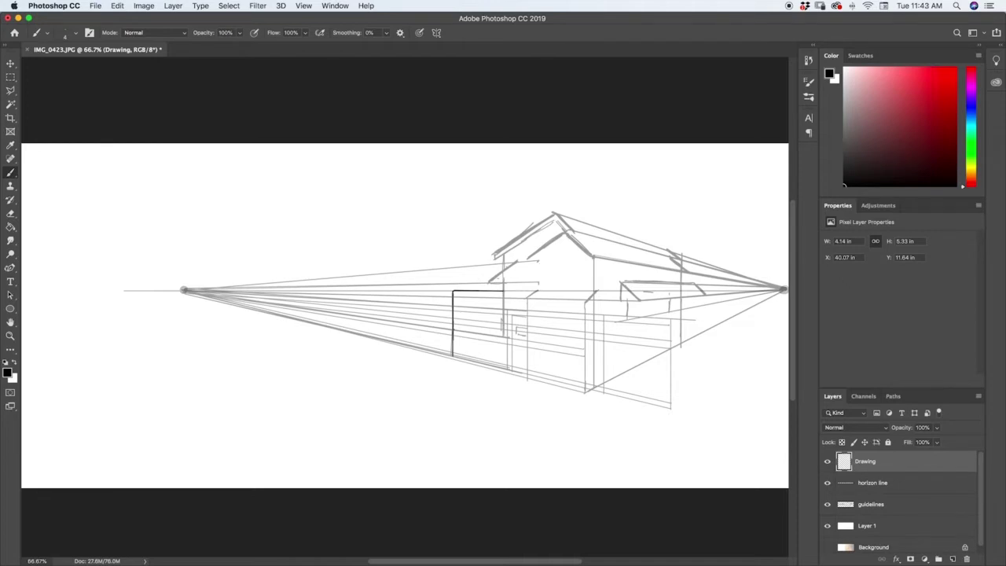
{"action": "left_click_drag", "start_coordinate": [453, 330], "coordinate": [508, 336]}
{"action": "left_click_drag", "start_coordinate": [453, 355], "coordinate": [508, 367]}
{"action": "left_click_drag", "start_coordinate": [508, 290], "coordinate": [508, 368]}
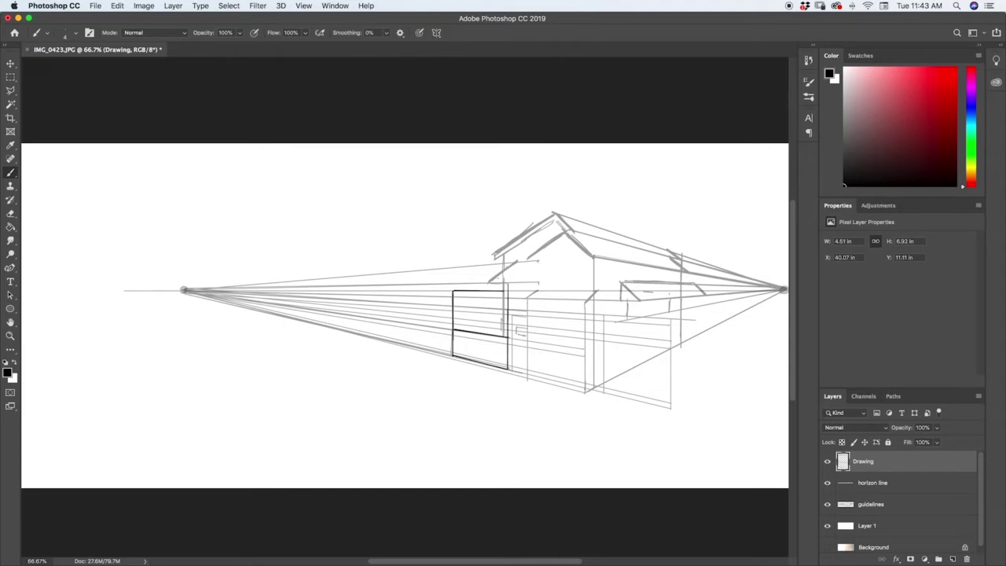
Thicken the fence's post next to the door and trace the house wall's vertical edge behind it.
{"action": "left_click_drag", "start_coordinate": [508, 321], "coordinate": [508, 368]}
{"action": "left_click_drag", "start_coordinate": [507, 283], "coordinate": [508, 327]}
{"action": "left_click_drag", "start_coordinate": [504, 283], "coordinate": [504, 338]}
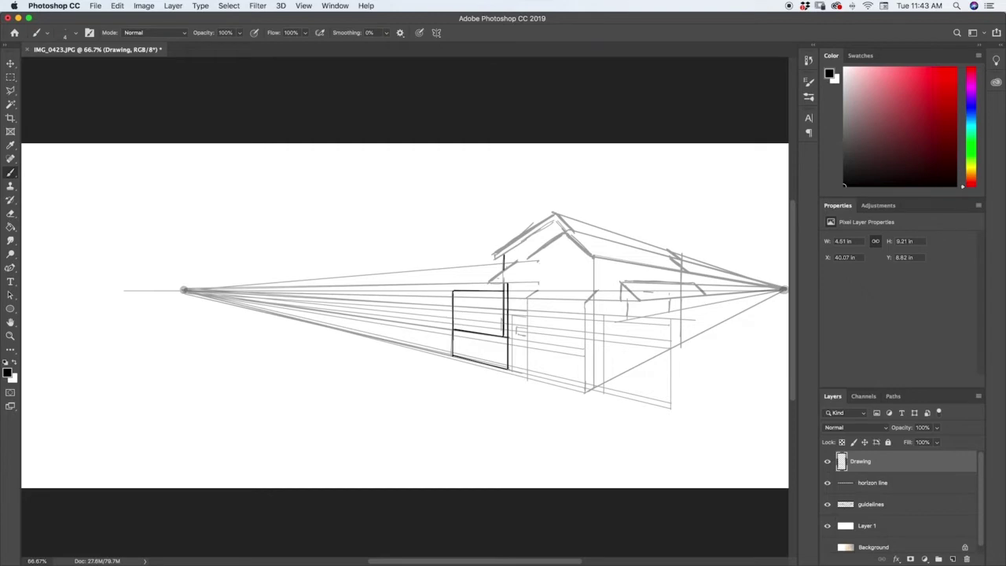
Fill the fence's upper section with evenly spaced vertical bars from the top edge down to the middle rail.
{"action": "left_click_drag", "start_coordinate": [455, 295], "coordinate": [464, 326]}
{"action": "left_click_drag", "start_coordinate": [467, 290], "coordinate": [466, 324]}
{"action": "left_click_drag", "start_coordinate": [470, 289], "coordinate": [473, 330]}
{"action": "left_click_drag", "start_coordinate": [478, 295], "coordinate": [477, 327]}
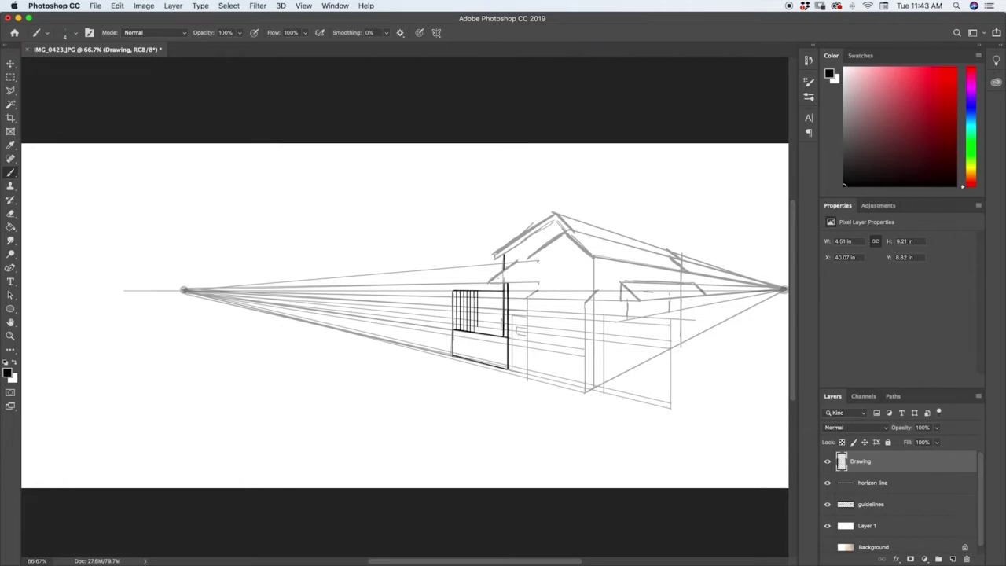
{"action": "left_click_drag", "start_coordinate": [481, 290], "coordinate": [481, 333]}
{"action": "left_click_drag", "start_coordinate": [485, 293], "coordinate": [489, 333]}
{"action": "key", "text": "super+z"}
{"action": "left_click_drag", "start_coordinate": [489, 290], "coordinate": [489, 330]}
{"action": "mouse_move", "coordinate": [492, 289]}
{"action": "left_mouse_down"}
{"action": "mouse_move", "coordinate": [492, 333]}
{"action": "mouse_move", "coordinate": [496, 289]}
{"action": "left_mouse_up"}
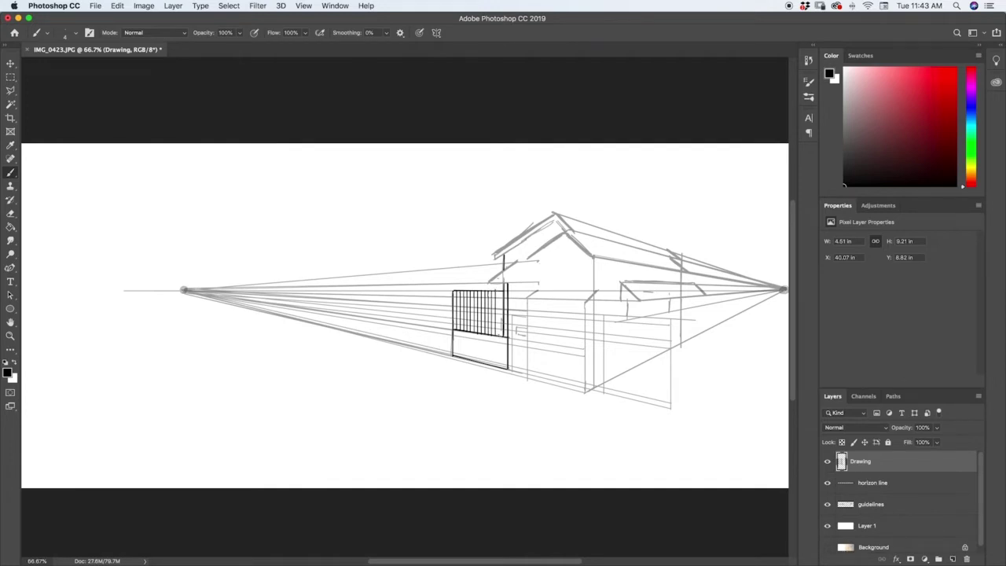
{"action": "left_click_drag", "start_coordinate": [499, 338], "coordinate": [499, 294]}
{"action": "left_click_drag", "start_coordinate": [503, 327], "coordinate": [503, 294]}
Draw a second rail just below the fence's middle rail and add short vertical strokes between the two.
{"action": "left_click_drag", "start_coordinate": [452, 339], "coordinate": [508, 339]}
{"action": "key", "text": "super+z"}
{"action": "key", "text": "super+shift+z"}
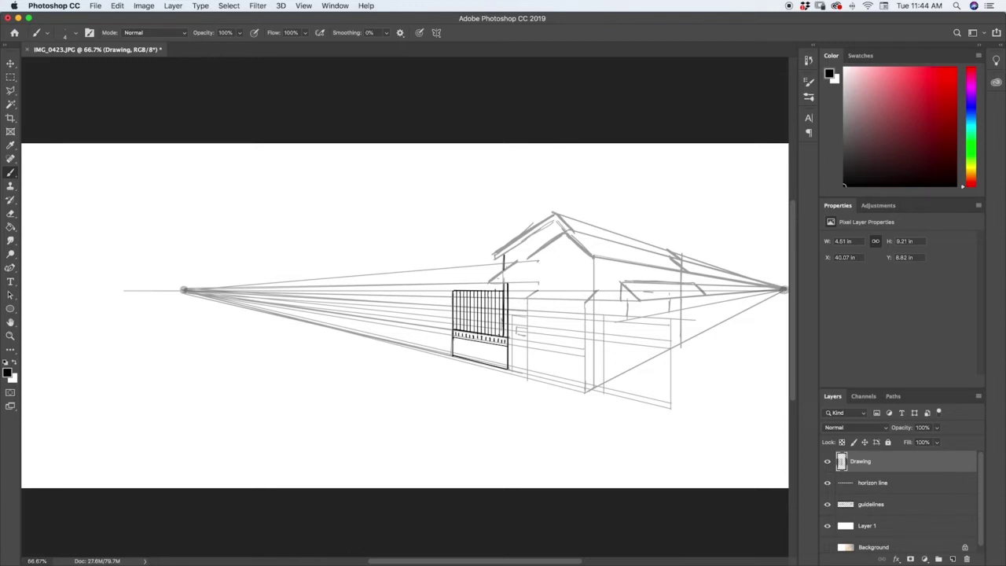
Close the short strokes between the fence's two rails into a row of small squares.
{"action": "key", "text": "z"}
{"action": "left_click_drag", "start_coordinate": [488, 331], "coordinate": [516, 291]}
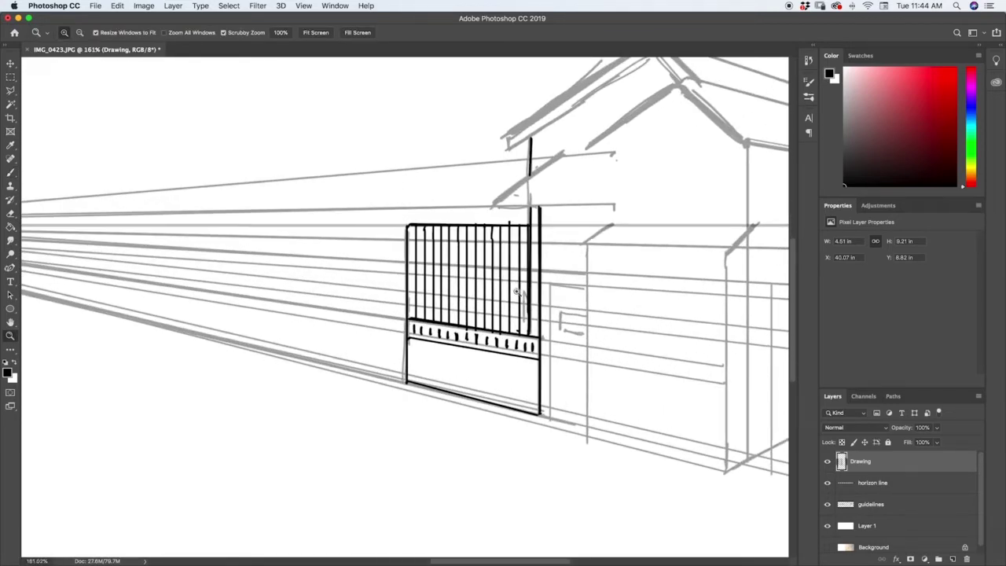
{"action": "key", "text": "b"}
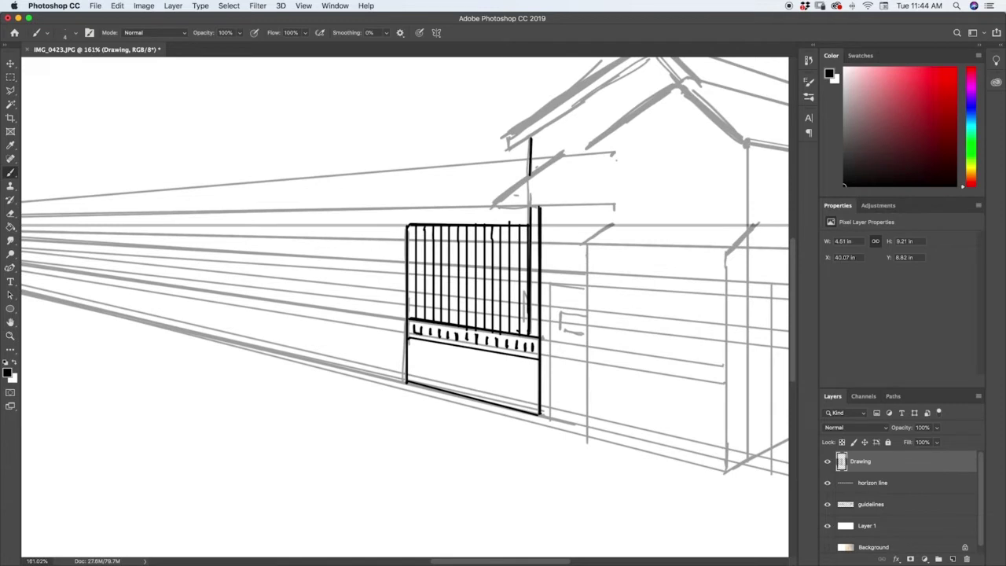
{"action": "left_click_drag", "start_coordinate": [431, 333], "coordinate": [431, 338]}
{"action": "mouse_move", "coordinate": [438, 333]}
{"action": "left_mouse_down"}
{"action": "mouse_move", "coordinate": [497, 345]}
{"action": "mouse_move", "coordinate": [496, 335]}
{"action": "left_mouse_up"}
{"action": "left_click_drag", "start_coordinate": [525, 351], "coordinate": [534, 351]}
Draw an inset rectangular frame inside the fence's lower section, following its perspective.
{"action": "left_click_drag", "start_coordinate": [413, 379], "coordinate": [413, 343]}
{"action": "left_click_drag", "start_coordinate": [531, 407], "coordinate": [531, 364]}
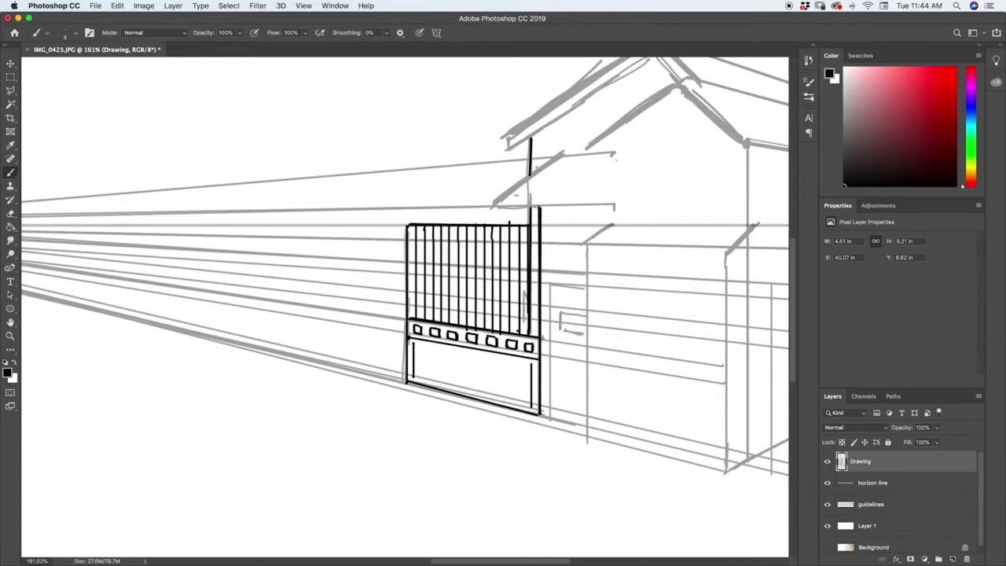
{"action": "left_click_drag", "start_coordinate": [413, 343], "coordinate": [531, 357]}
{"action": "left_click_drag", "start_coordinate": [413, 379], "coordinate": [531, 406]}
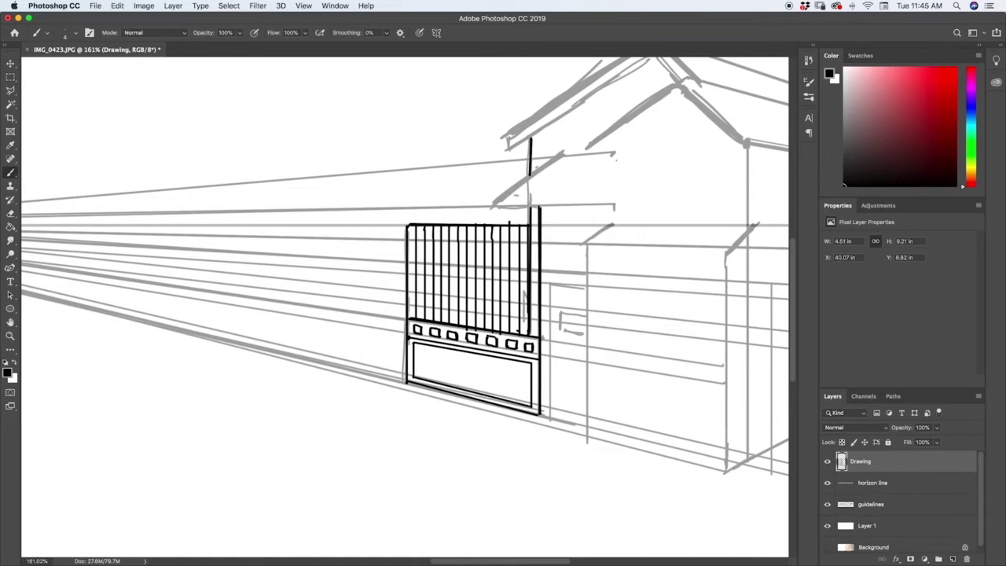
Divide the fence's lower frame into four panels with pairs of closely spaced vertical lines.
{"action": "mouse_move", "coordinate": [438, 350]}
{"action": "left_mouse_down"}
{"action": "mouse_move", "coordinate": [439, 379]}
{"action": "mouse_move", "coordinate": [444, 349]}
{"action": "mouse_move", "coordinate": [469, 371]}
{"action": "mouse_move", "coordinate": [469, 353]}
{"action": "left_mouse_up"}
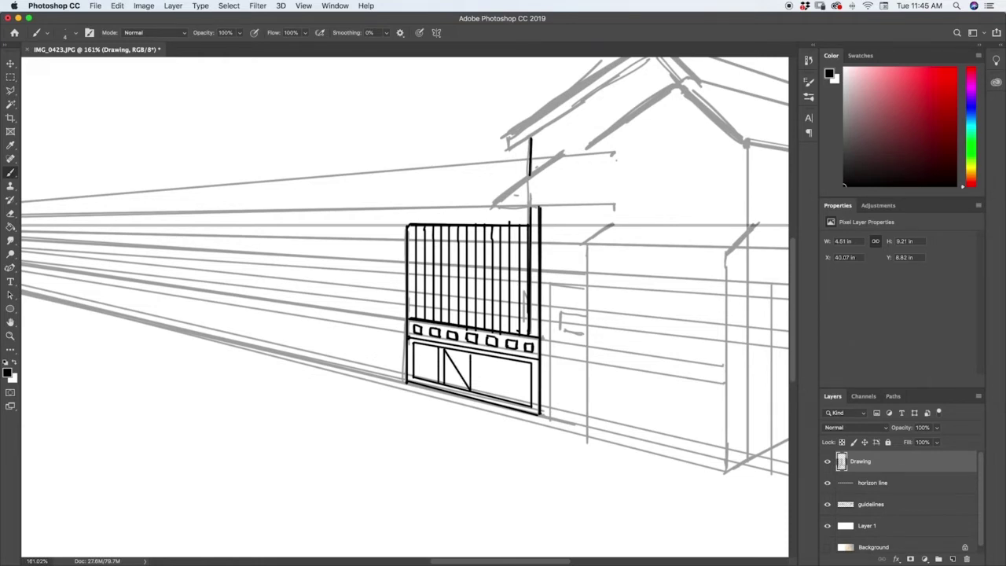
{"action": "key", "text": "super+z"}
{"action": "left_click_drag", "start_coordinate": [465, 390], "coordinate": [465, 355]}
{"action": "left_click_drag", "start_coordinate": [471, 390], "coordinate": [472, 354]}
{"action": "left_click_drag", "start_coordinate": [498, 398], "coordinate": [498, 359]}
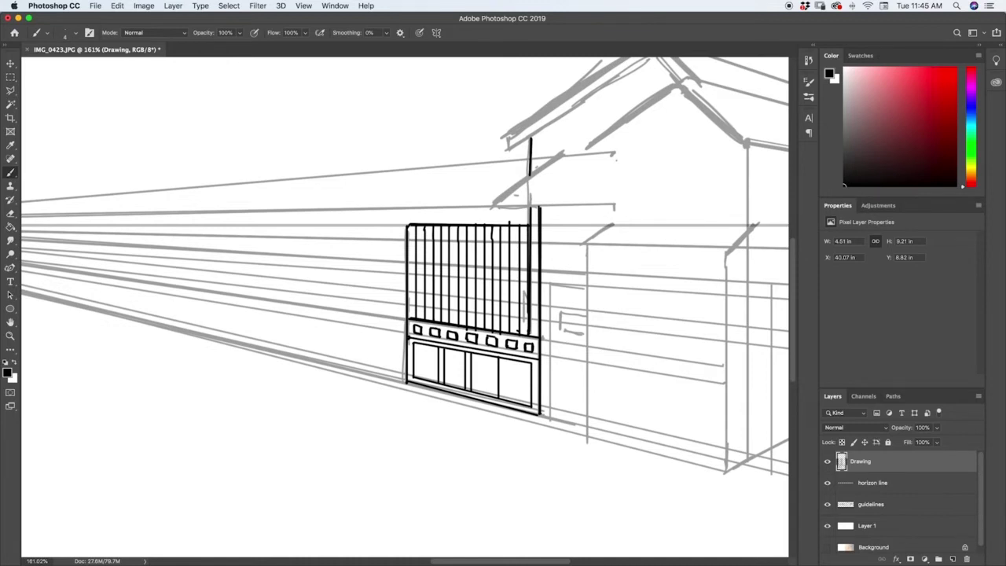
{"action": "left_click_drag", "start_coordinate": [504, 401], "coordinate": [505, 358]}
Set the brush size to 3 and add thin inner edge lines along the sides and base of the four fence panels.
{"action": "left_click_drag", "start_coordinate": [415, 379], "coordinate": [416, 344]}
{"action": "key", "text": "super+z"}
{"action": "key", "text": "bracketright"}
{"action": "key", "text": "bracketleft"}
{"action": "key", "text": "bracketleft"}
{"action": "key", "text": "bracketleft"}
{"action": "left_click_drag", "start_coordinate": [417, 363], "coordinate": [417, 374]}
{"action": "key", "text": "super+z"}
{"action": "left_click_drag", "start_coordinate": [417, 352], "coordinate": [416, 374]}
{"action": "left_click", "coordinate": [531, 405], "text": "shift"}
{"action": "mouse_move", "coordinate": [446, 349]}
{"action": "left_mouse_down"}
{"action": "mouse_move", "coordinate": [446, 382]}
{"action": "mouse_move", "coordinate": [473, 389]}
{"action": "left_mouse_up"}
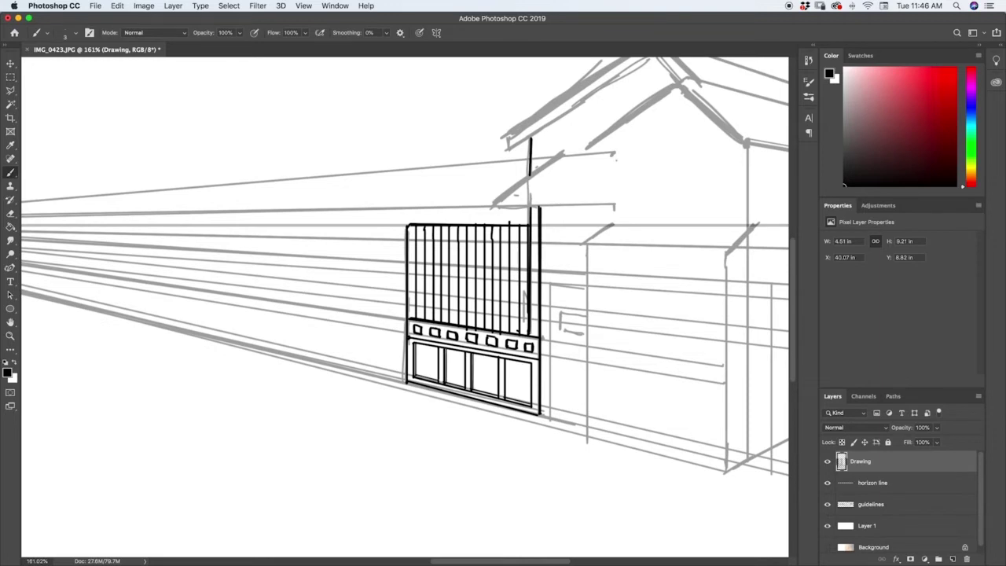
{"action": "left_click_drag", "start_coordinate": [508, 358], "coordinate": [508, 398]}
Draw three thin slat lines in perspective across the fence's lower panels.
{"action": "left_click_drag", "start_coordinate": [415, 368], "coordinate": [530, 395]}
{"action": "left_click_drag", "start_coordinate": [415, 360], "coordinate": [530, 385]}
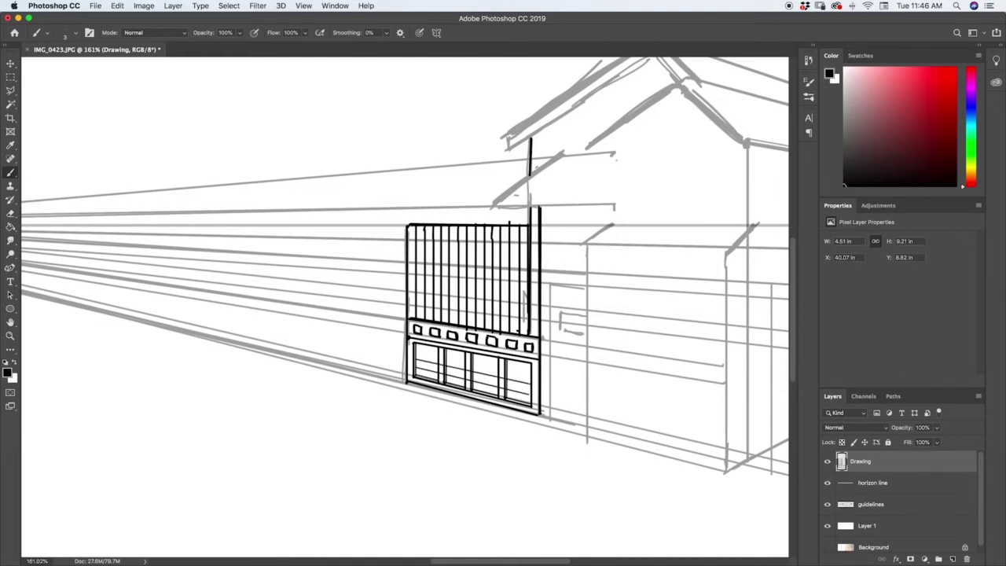
{"action": "left_click_drag", "start_coordinate": [415, 350], "coordinate": [531, 374]}
Erase the slat lines crossing the panel dividers and add a thin ledge line along the middle rail's upper edge.
{"action": "key", "text": "e"}
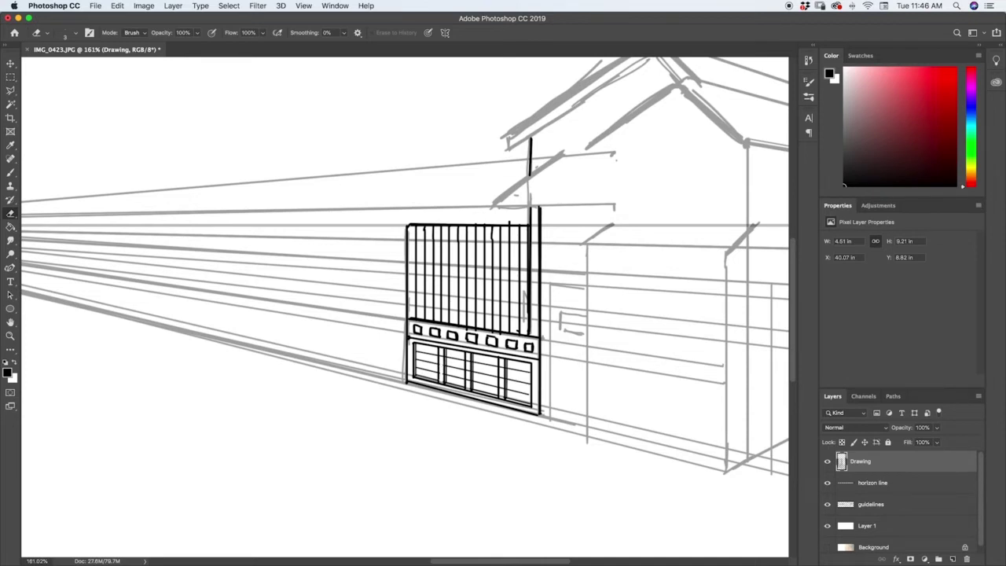
{"action": "left_click_drag", "start_coordinate": [443, 364], "coordinate": [443, 377]}
{"action": "left_click_drag", "start_coordinate": [499, 366], "coordinate": [499, 382]}
{"action": "key", "text": "b"}
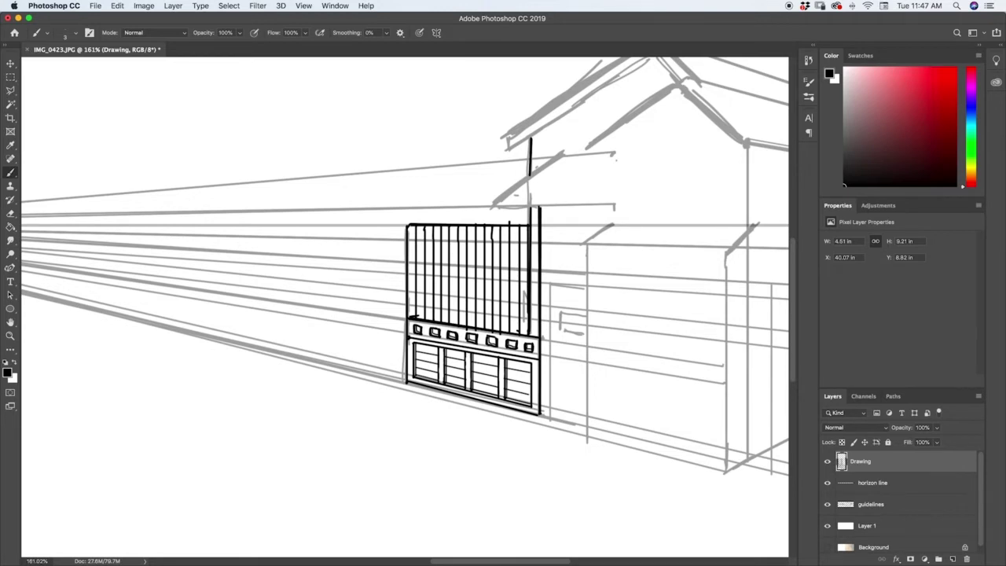
{"action": "left_click_drag", "start_coordinate": [419, 318], "coordinate": [516, 330]}
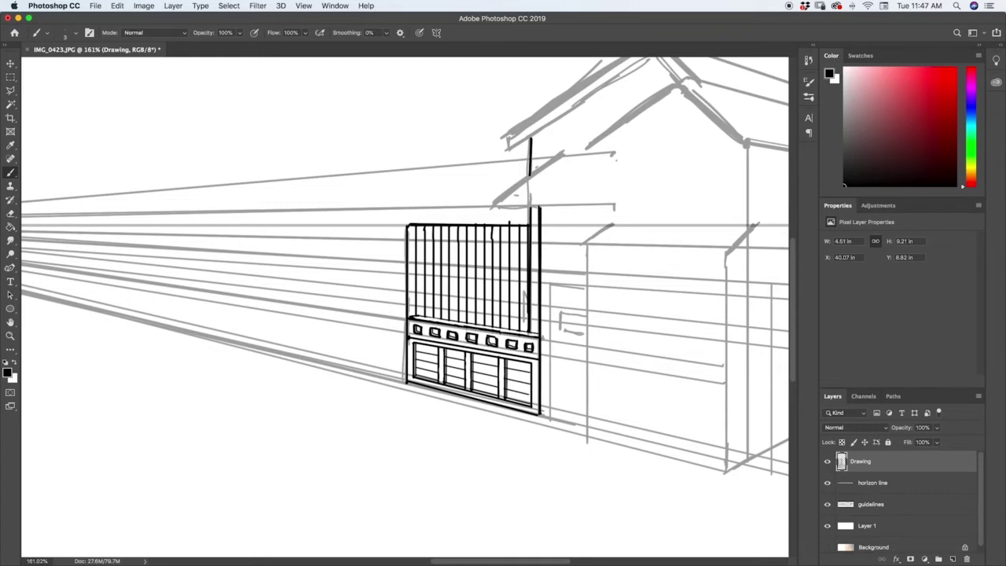
Draw the inner and outer vertical and top edges of the door frame beside the fence's post.
{"action": "key", "text": "z"}
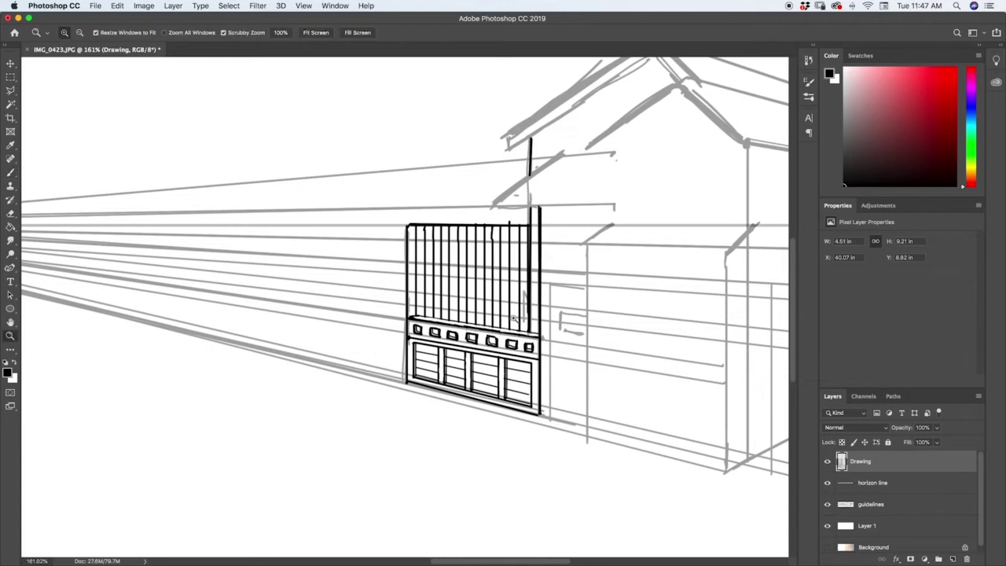
{"action": "key", "text": "super+0"}
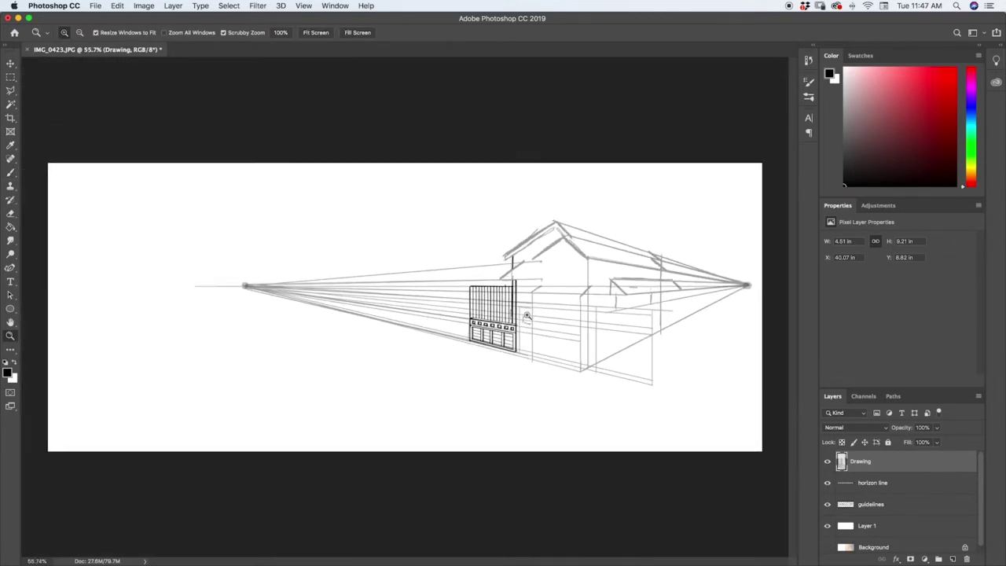
{"action": "key", "text": "super+minus"}
{"action": "key", "text": "super+minus"}
{"action": "key", "text": "super+0"}
{"action": "left_click_drag", "start_coordinate": [528, 315], "coordinate": [529, 312]}
{"action": "key", "text": "b"}
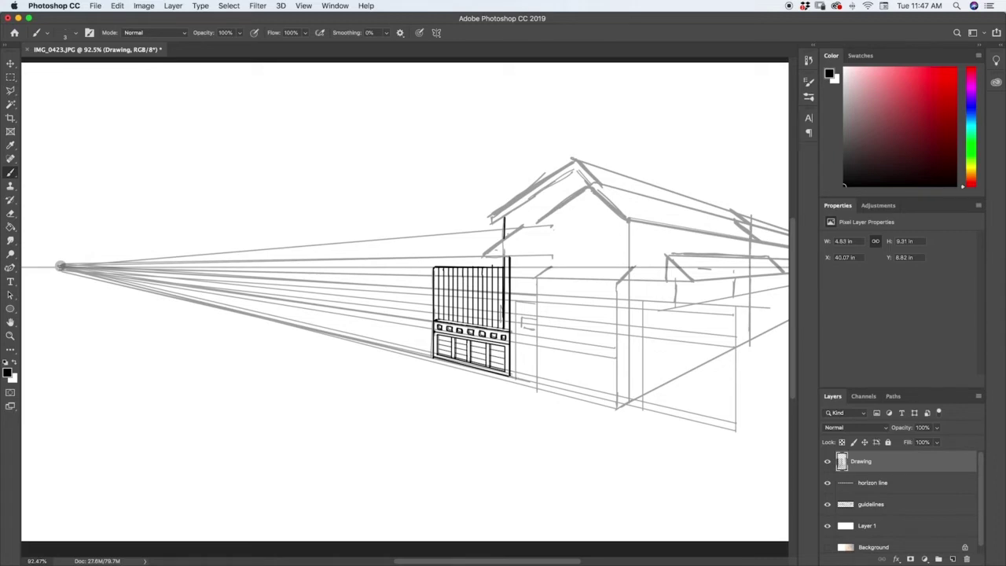
{"action": "left_click_drag", "start_coordinate": [516, 301], "coordinate": [515, 379]}
{"action": "left_click_drag", "start_coordinate": [516, 301], "coordinate": [537, 302]}
{"action": "left_click_drag", "start_coordinate": [512, 297], "coordinate": [512, 377]}
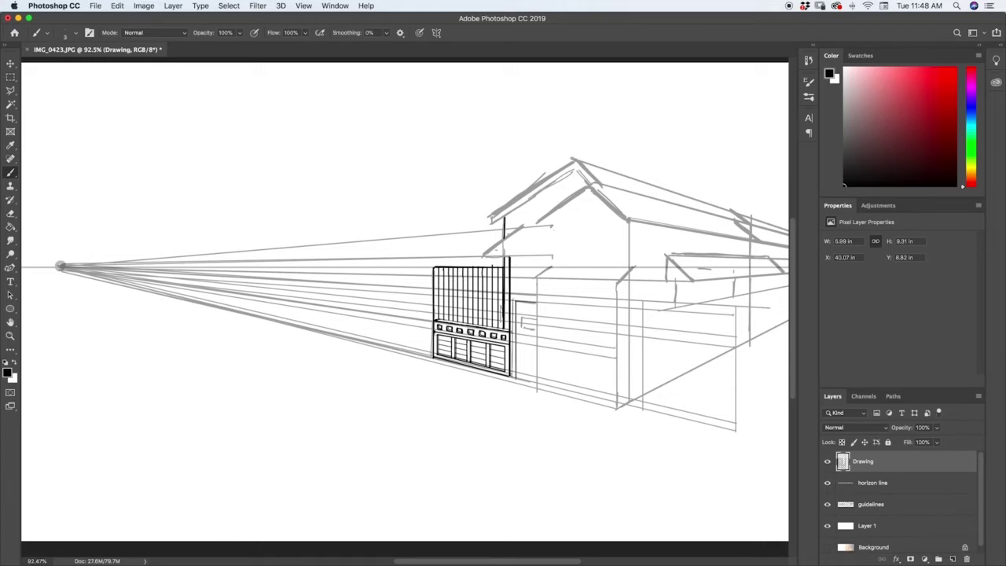
{"action": "key", "text": "super+z"}
{"action": "left_click_drag", "start_coordinate": [511, 360], "coordinate": [511, 311]}
{"action": "left_click_drag", "start_coordinate": [512, 294], "coordinate": [538, 295]}
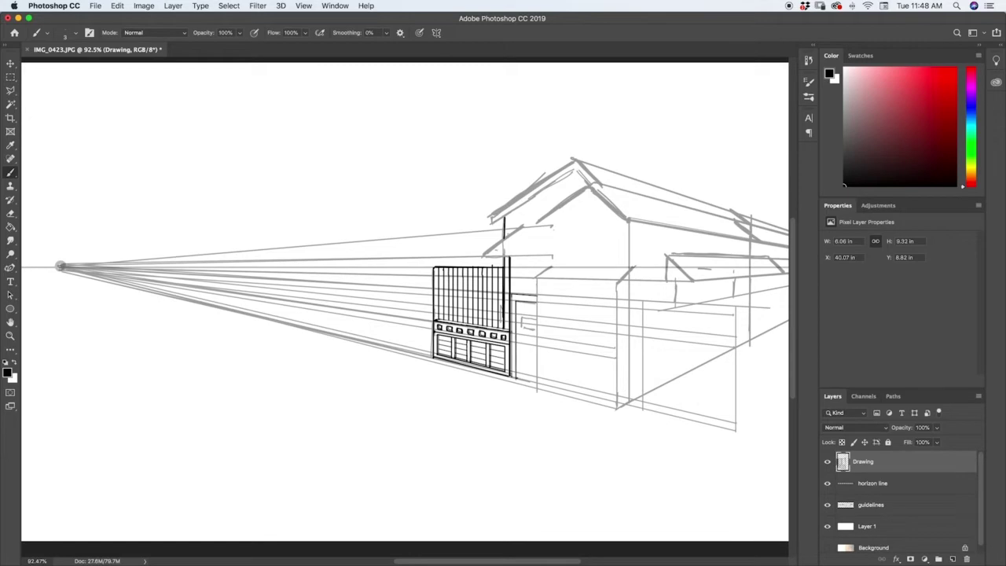
Add a second line along the door frame's inner vertical edge and close the frame's foot.
{"action": "key", "text": "z"}
{"action": "left_click_drag", "start_coordinate": [523, 352], "coordinate": [537, 281]}
{"action": "key", "text": "b"}
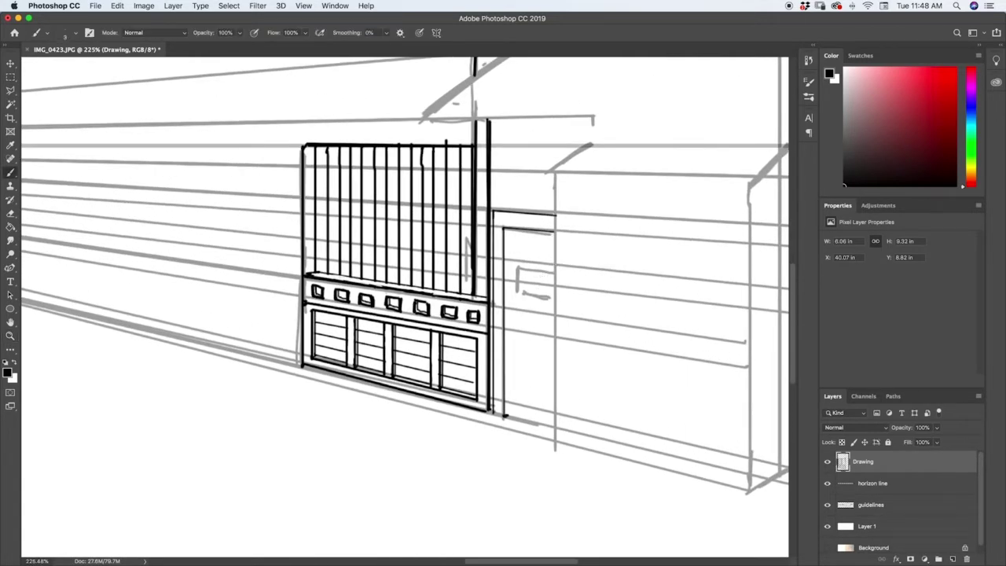
{"action": "left_click_drag", "start_coordinate": [508, 415], "coordinate": [507, 241]}
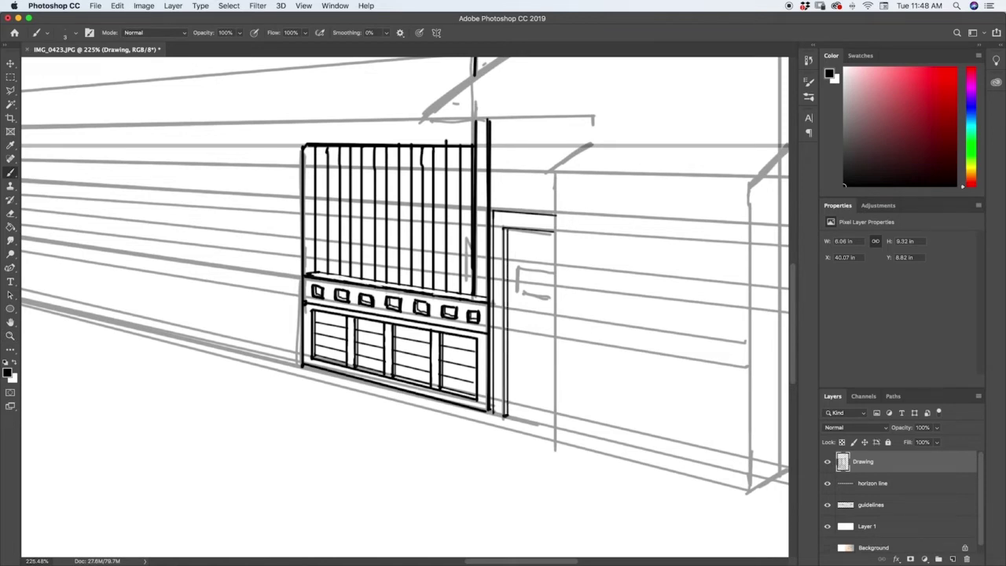
{"action": "left_click_drag", "start_coordinate": [505, 410], "coordinate": [503, 418]}
{"action": "mouse_move", "coordinate": [495, 408]}
{"action": "left_mouse_down"}
{"action": "mouse_move", "coordinate": [518, 265]}
{"action": "mouse_move", "coordinate": [518, 289]}
{"action": "mouse_move", "coordinate": [553, 297]}
{"action": "left_mouse_up"}
{"action": "key", "text": "super+z"}
{"action": "key", "text": "super+z"}
Draw the door's small window with a double frame and glass reflection strokes, and trace the door's bottom edge.
{"action": "left_click_drag", "start_coordinate": [518, 266], "coordinate": [554, 269]}
{"action": "mouse_move", "coordinate": [522, 272]}
{"action": "left_mouse_down"}
{"action": "mouse_move", "coordinate": [522, 290]}
{"action": "mouse_move", "coordinate": [555, 295]}
{"action": "mouse_move", "coordinate": [555, 274]}
{"action": "left_mouse_up"}
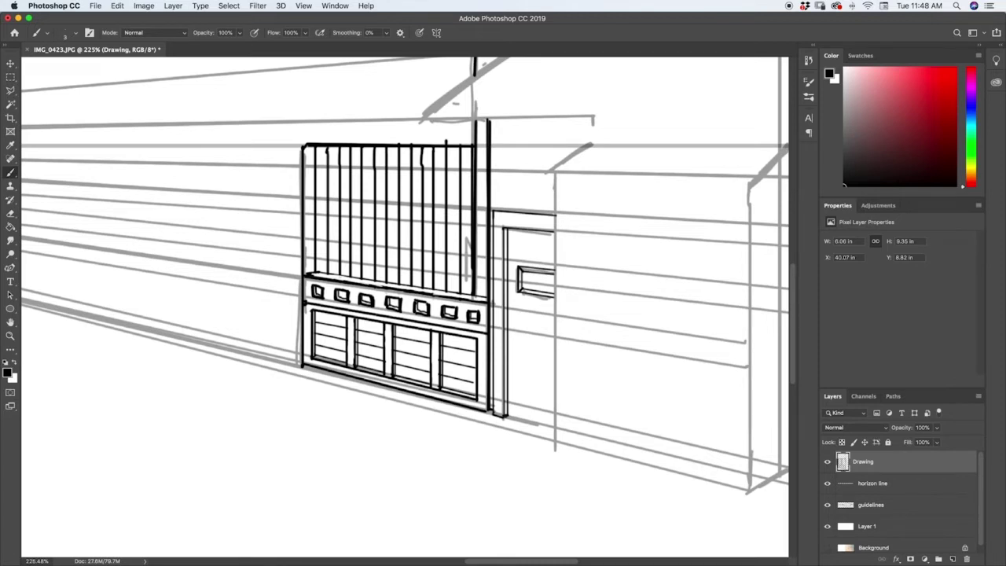
{"action": "mouse_move", "coordinate": [523, 283]}
{"action": "left_mouse_down"}
{"action": "mouse_move", "coordinate": [538, 274]}
{"action": "mouse_move", "coordinate": [554, 282]}
{"action": "left_mouse_up"}
{"action": "left_click_drag", "start_coordinate": [508, 415], "coordinate": [555, 428]}
{"action": "key", "text": "z"}
{"action": "mouse_move", "coordinate": [594, 300]}
{"action": "left_mouse_down"}
{"action": "mouse_move", "coordinate": [574, 295]}
{"action": "mouse_move", "coordinate": [570, 271]}
{"action": "mouse_move", "coordinate": [529, 313]}
{"action": "left_mouse_up"}
{"action": "key", "text": "h"}
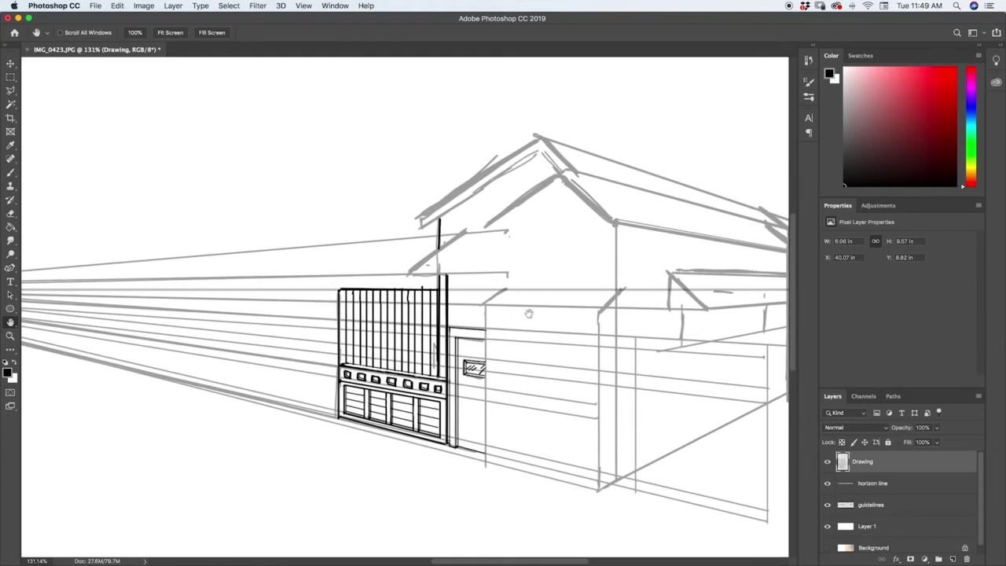
{"action": "key", "text": "b"}
{"action": "left_click_drag", "start_coordinate": [448, 328], "coordinate": [473, 321]}
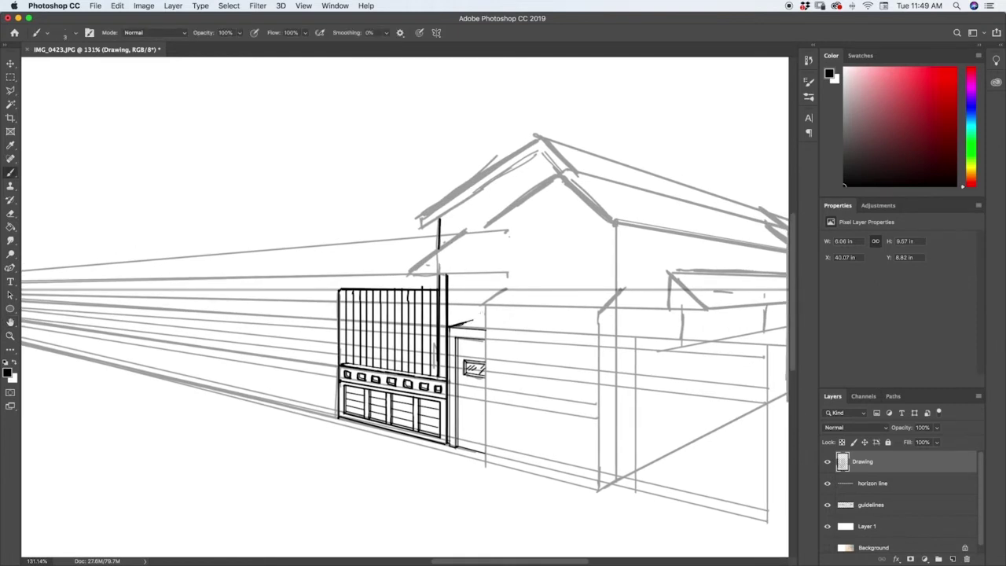
{"action": "key", "text": "super+z"}
{"action": "key", "text": "h"}
{"action": "left_click_drag", "start_coordinate": [763, 324], "coordinate": [618, 358]}
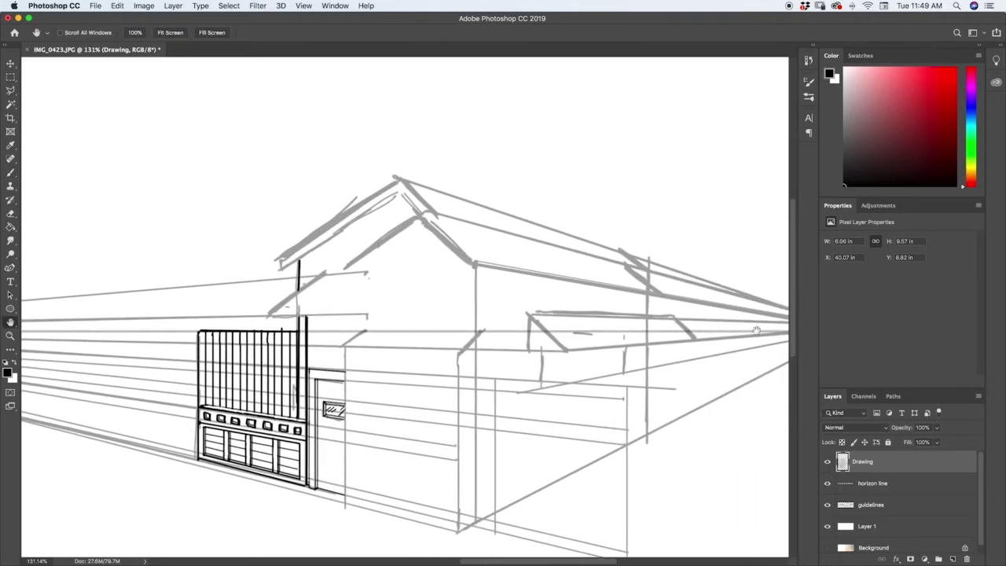
{"action": "left_click_drag", "start_coordinate": [750, 326], "coordinate": [719, 291]}
{"action": "left_click_drag", "start_coordinate": [342, 327], "coordinate": [415, 345]}
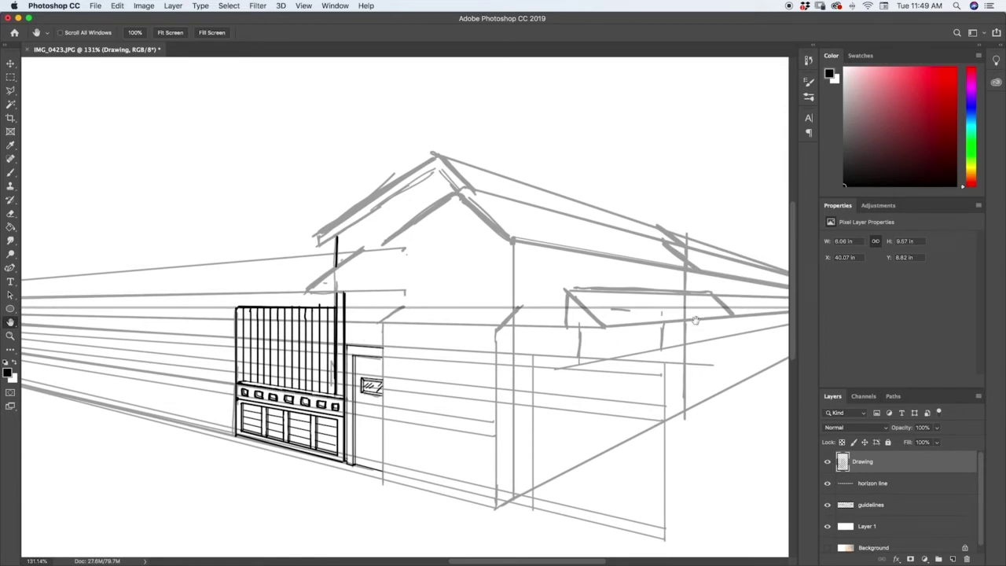
Draw a thin ledge line just above the door frame's top edge to give it thickness.
{"action": "key", "text": "z"}
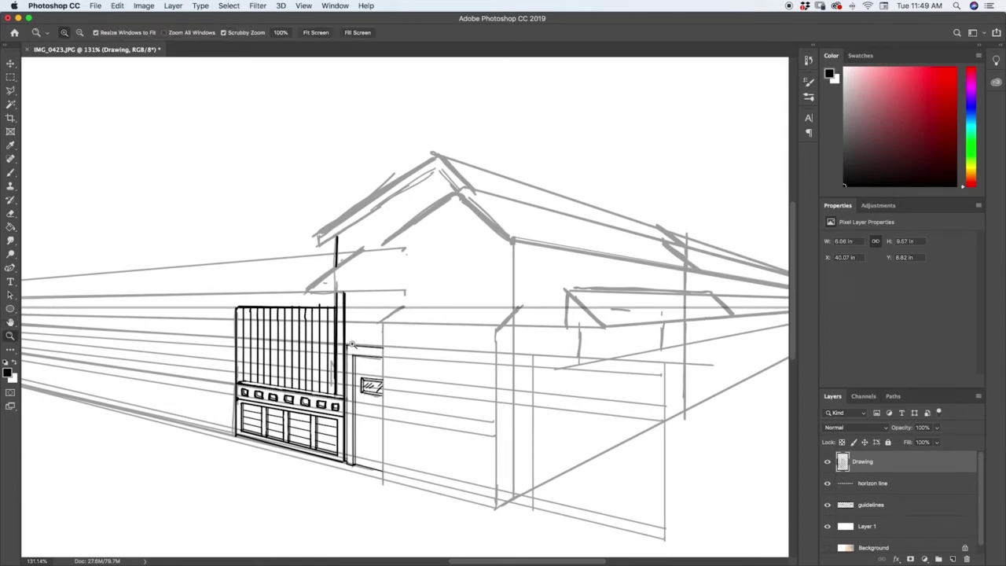
{"action": "key", "text": "b"}
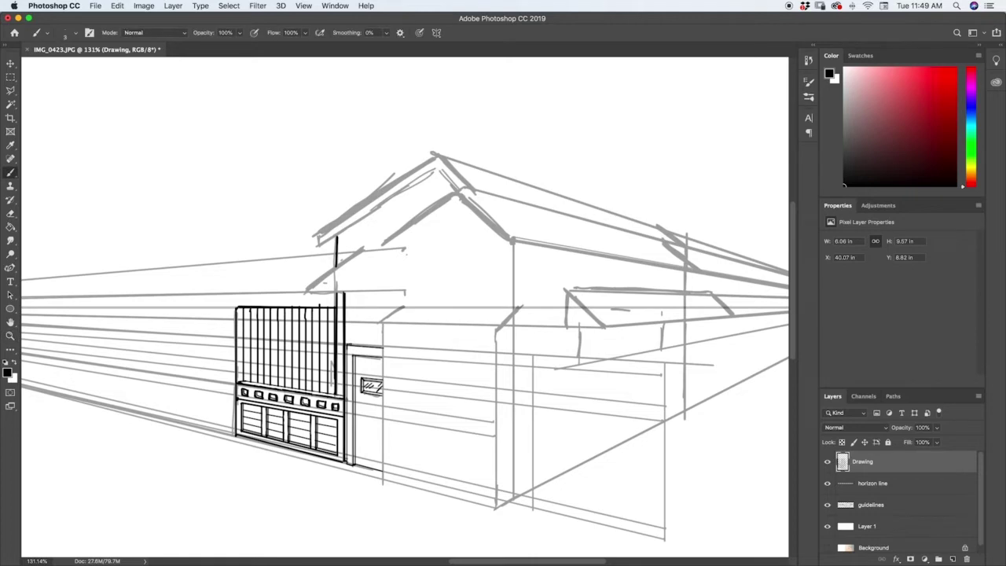
{"action": "key", "text": "z"}
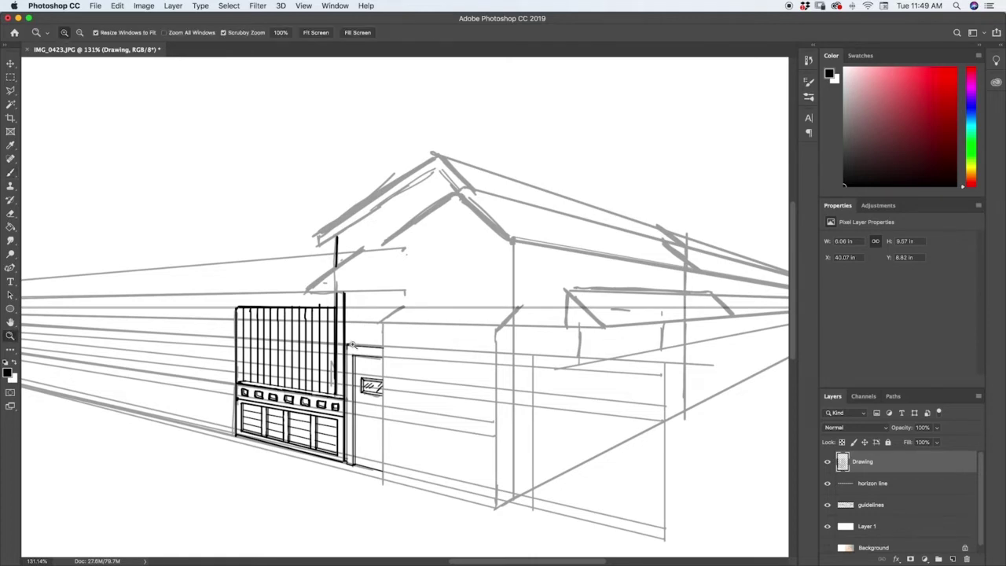
{"action": "mouse_move", "coordinate": [353, 345]}
{"action": "left_mouse_down"}
{"action": "mouse_move", "coordinate": [395, 292]}
{"action": "mouse_move", "coordinate": [387, 299]}
{"action": "left_mouse_up"}
{"action": "key", "text": "b"}
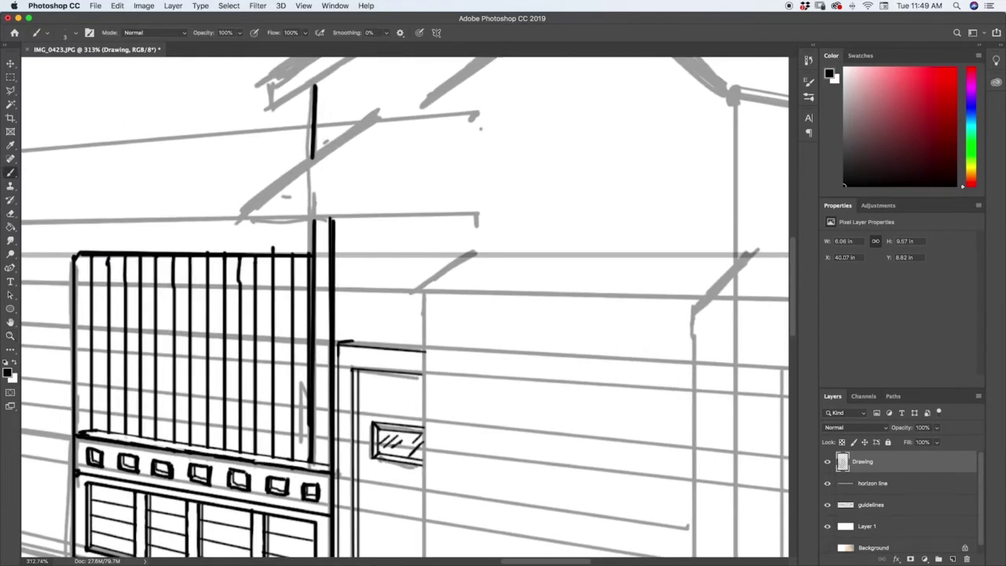
{"action": "left_click_drag", "start_coordinate": [352, 344], "coordinate": [426, 347]}
Trace the awning's slanted outer edge and the vertical wall edge where the awning ends above the door.
{"action": "key", "text": "z"}
{"action": "left_click_drag", "start_coordinate": [468, 279], "coordinate": [443, 305]}
{"action": "key", "text": "b"}
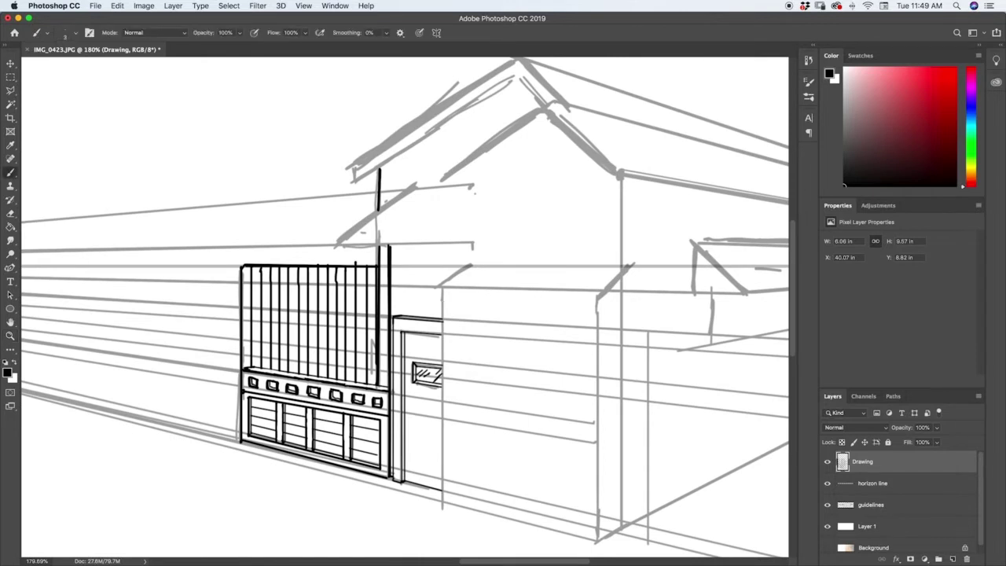
{"action": "left_click_drag", "start_coordinate": [337, 244], "coordinate": [415, 186]}
{"action": "mouse_move", "coordinate": [472, 264]}
{"action": "left_mouse_down"}
{"action": "mouse_move", "coordinate": [472, 172]}
{"action": "mouse_move", "coordinate": [472, 264]}
{"action": "left_mouse_up"}
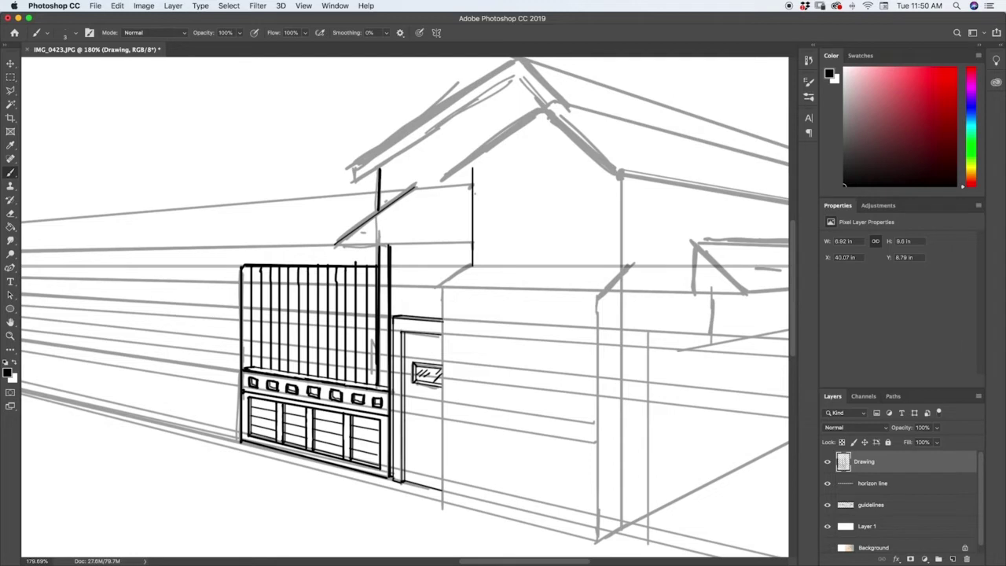
Draw wavy upper and lower edges on the awning and fill it with slanted parallel lines as corrugated roofing.
{"action": "left_click_drag", "start_coordinate": [358, 244], "coordinate": [474, 243]}
{"action": "left_click_drag", "start_coordinate": [415, 188], "coordinate": [471, 185]}
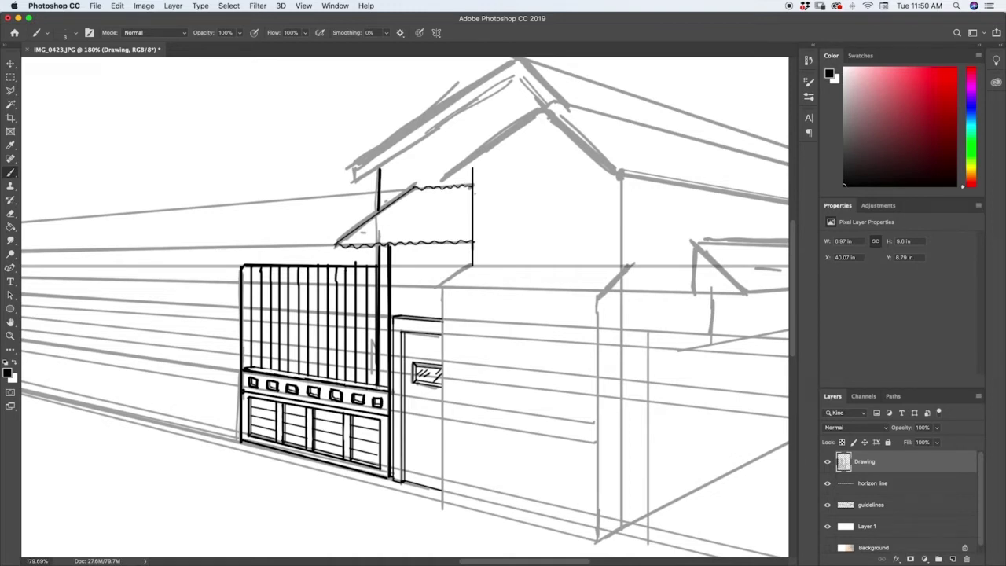
{"action": "left_click_drag", "start_coordinate": [424, 186], "coordinate": [349, 246]}
{"action": "left_click_drag", "start_coordinate": [437, 186], "coordinate": [359, 247]}
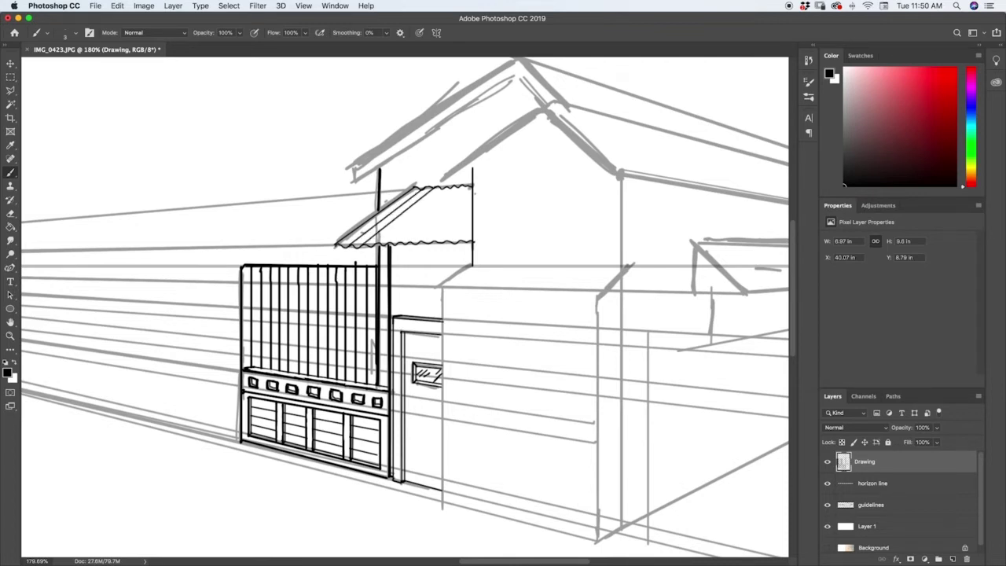
{"action": "left_click_drag", "start_coordinate": [446, 187], "coordinate": [374, 245]}
{"action": "left_click_drag", "start_coordinate": [453, 186], "coordinate": [387, 244]}
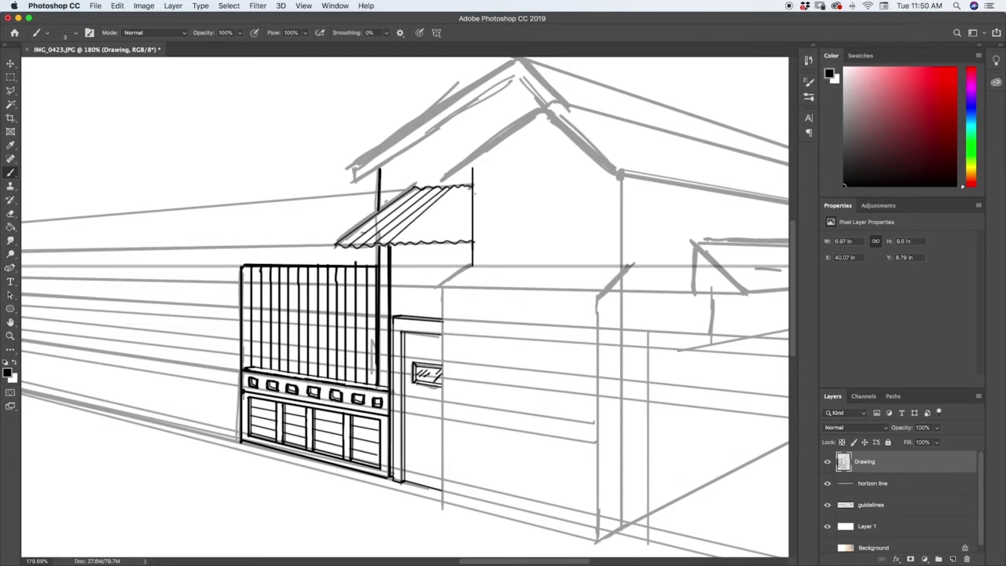
{"action": "left_click_drag", "start_coordinate": [460, 186], "coordinate": [396, 244]}
{"action": "left_click_drag", "start_coordinate": [469, 185], "coordinate": [404, 244]}
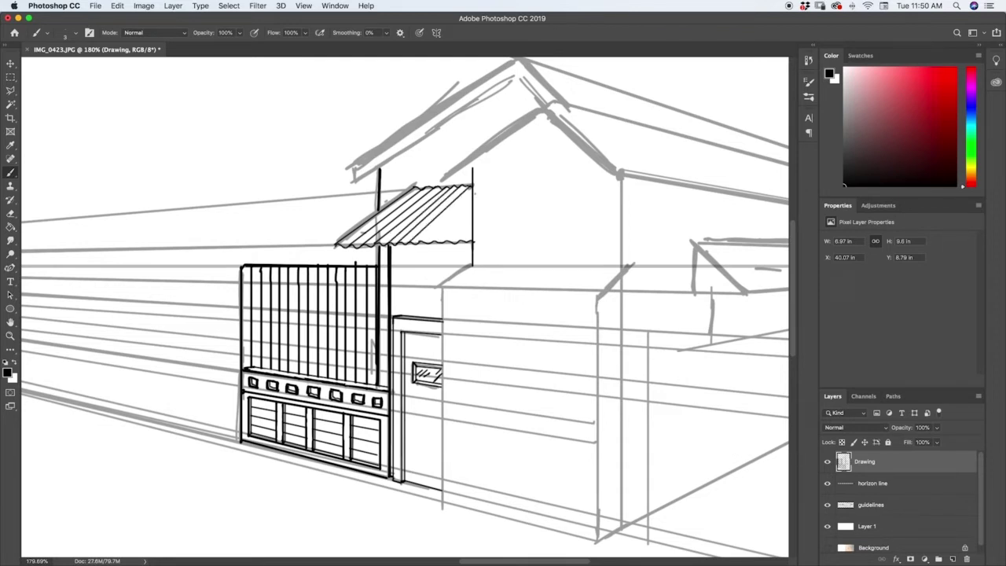
{"action": "left_click_drag", "start_coordinate": [473, 192], "coordinate": [419, 242]}
{"action": "left_click_drag", "start_coordinate": [473, 200], "coordinate": [432, 242]}
{"action": "mouse_move", "coordinate": [473, 209]}
{"action": "left_mouse_down"}
{"action": "mouse_move", "coordinate": [445, 241]}
{"action": "mouse_move", "coordinate": [460, 241]}
{"action": "left_mouse_up"}
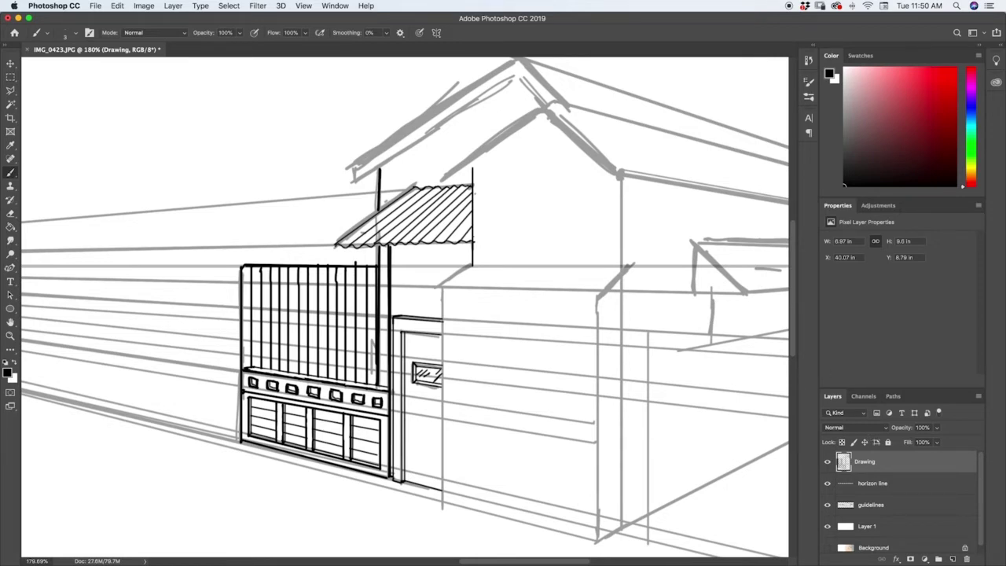
Hide the guidelines and horizon line layers to show the clean drawing alone on the whole canvas.
{"action": "key", "text": "e"}
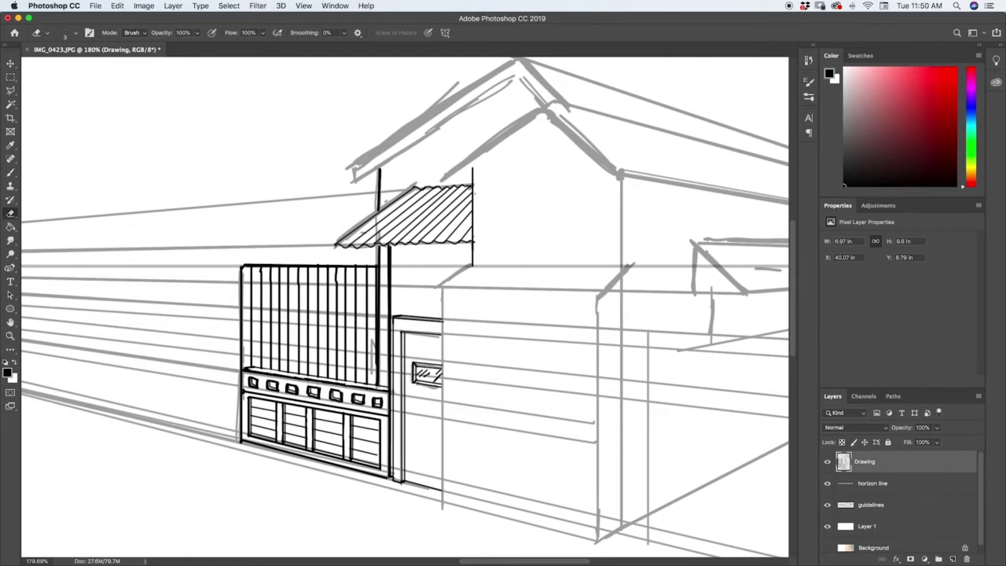
{"action": "left_click", "coordinate": [827, 506]}
{"action": "left_click", "coordinate": [827, 484]}
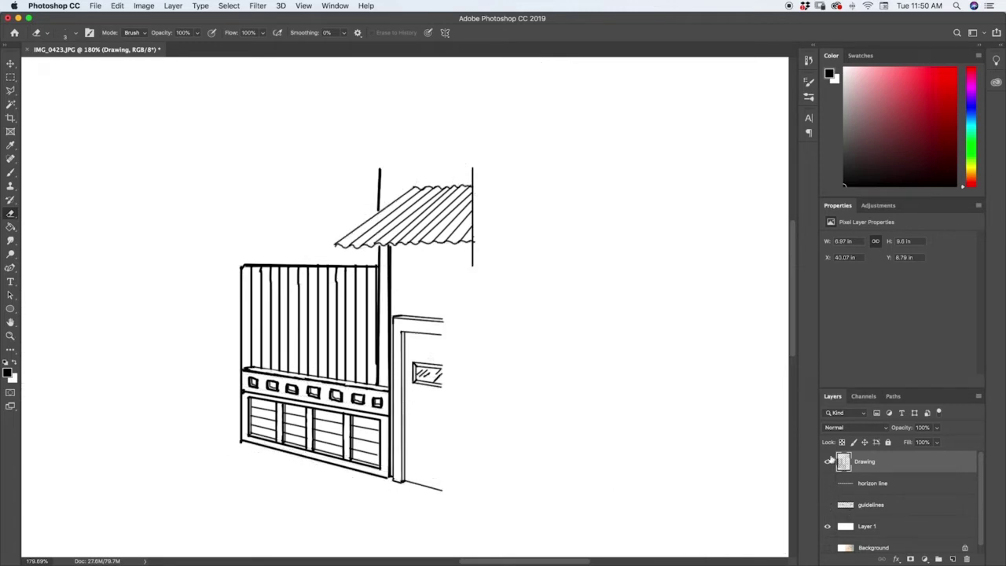
{"action": "key", "text": "z"}
{"action": "left_click_drag", "start_coordinate": [542, 333], "coordinate": [480, 331]}
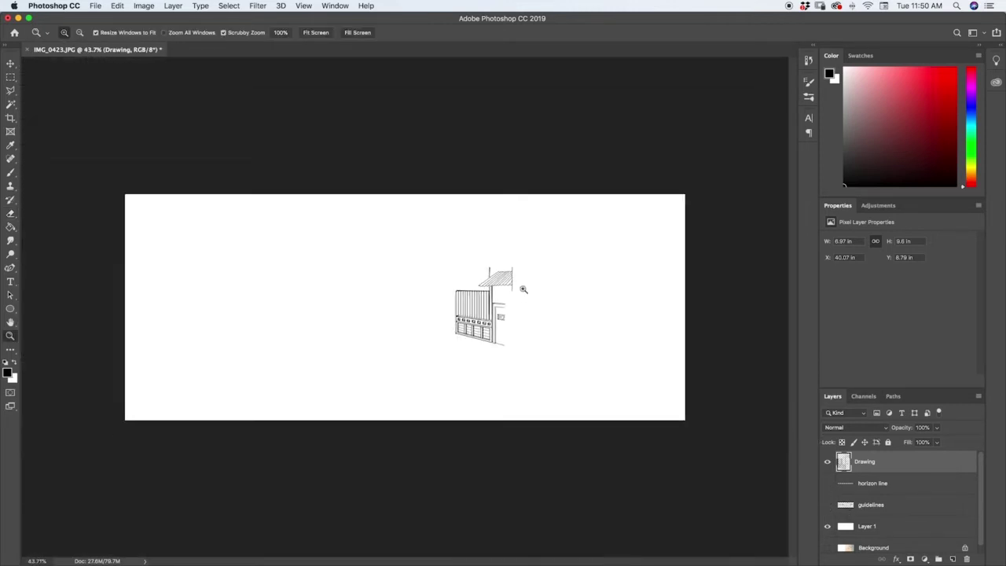
Show the horizon line and guidelines layers again around the clean drawing.
{"action": "left_click_drag", "start_coordinate": [504, 292], "coordinate": [537, 285]}
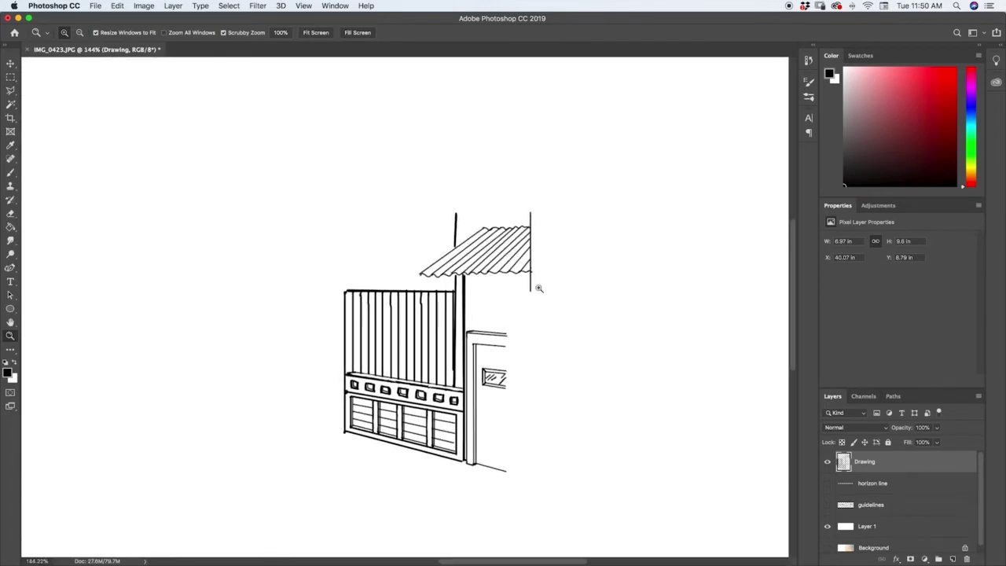
{"action": "left_click", "coordinate": [827, 483]}
{"action": "left_click", "coordinate": [827, 505]}
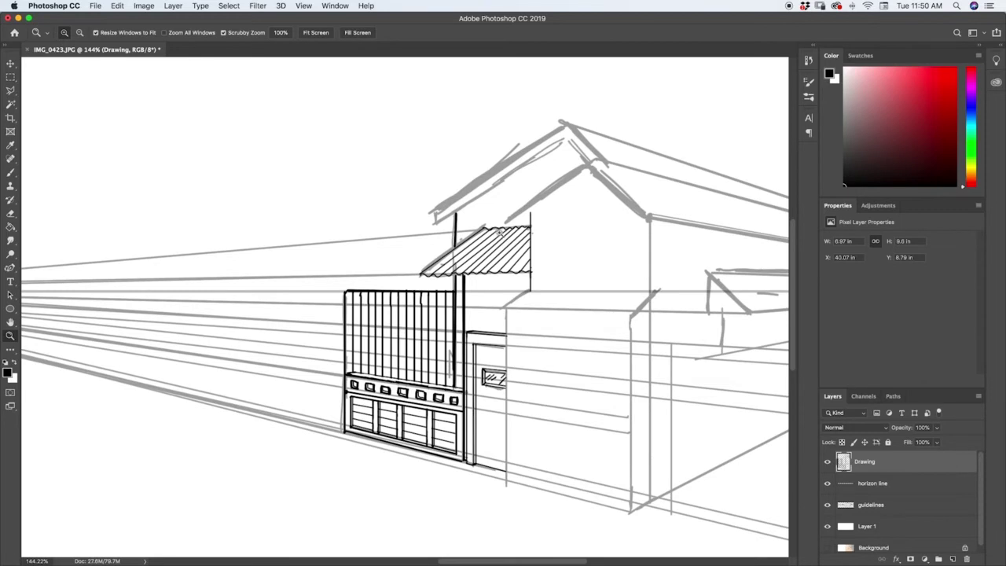
{"action": "left_click_drag", "start_coordinate": [497, 235], "coordinate": [508, 234]}
{"action": "key", "text": "b"}
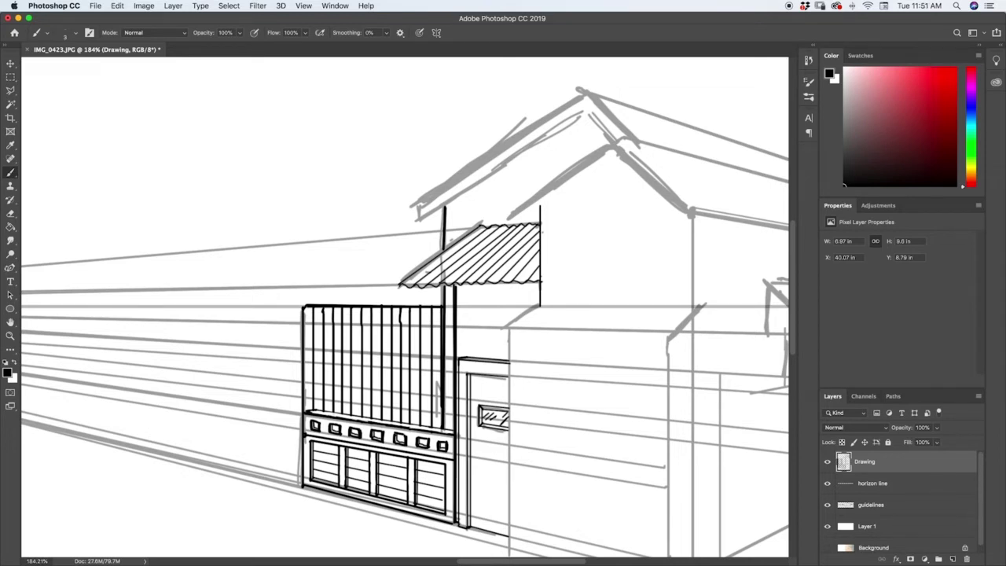
Mark a new roof peak with a dot above the awning on the Drawing layer and make the guidelines layer active for brushing.
{"action": "left_click", "coordinate": [534, 89]}
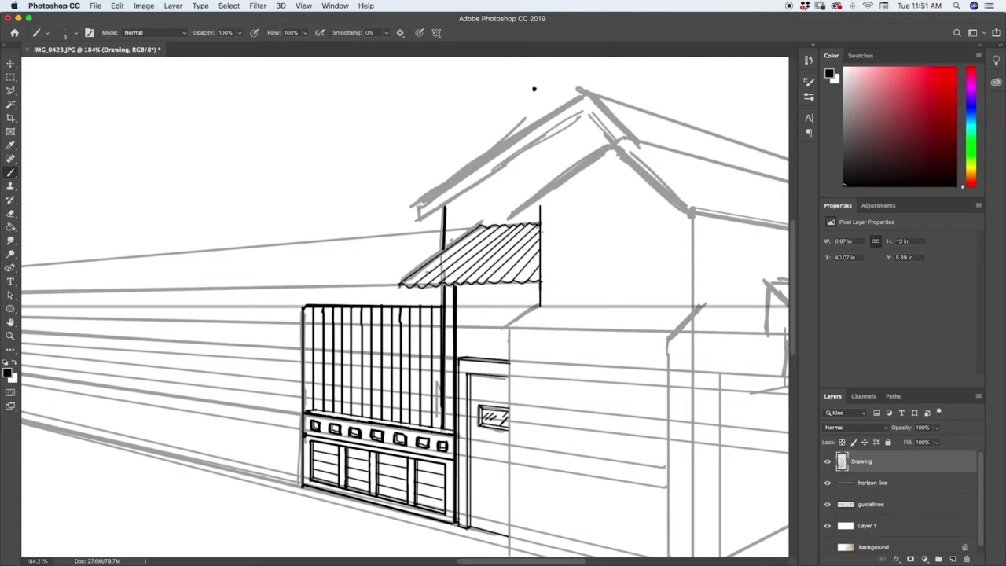
{"action": "key", "text": "z"}
{"action": "left_click_drag", "start_coordinate": [599, 211], "coordinate": [557, 230]}
{"action": "left_click", "coordinate": [882, 507]}
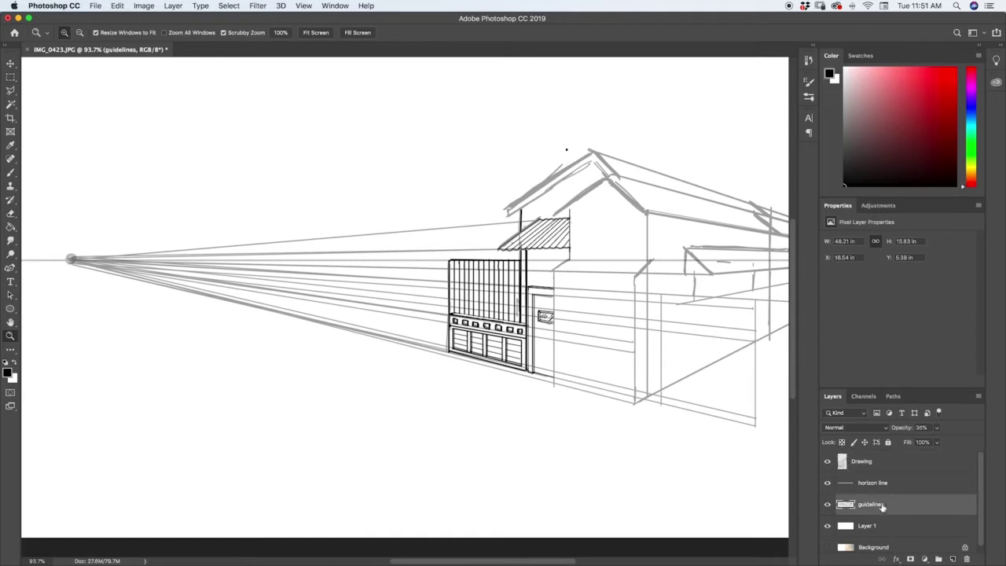
{"action": "key", "text": "h"}
{"action": "mouse_move", "coordinate": [612, 355]}
{"action": "left_mouse_down"}
{"action": "mouse_move", "coordinate": [447, 405]}
{"action": "mouse_move", "coordinate": [414, 425]}
{"action": "left_mouse_up"}
{"action": "key", "text": "b"}
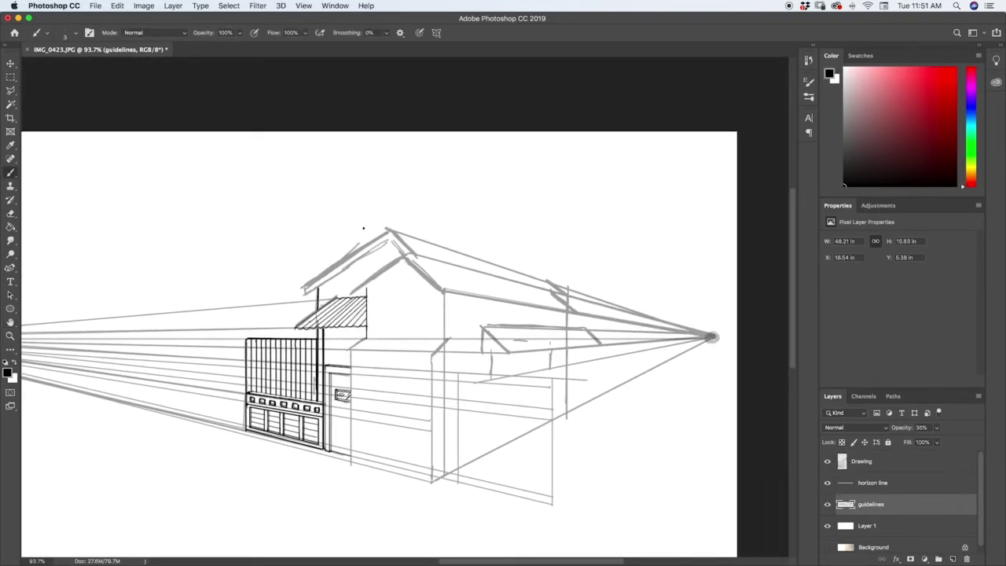
{"action": "left_click", "coordinate": [363, 228], "text": "shift"}
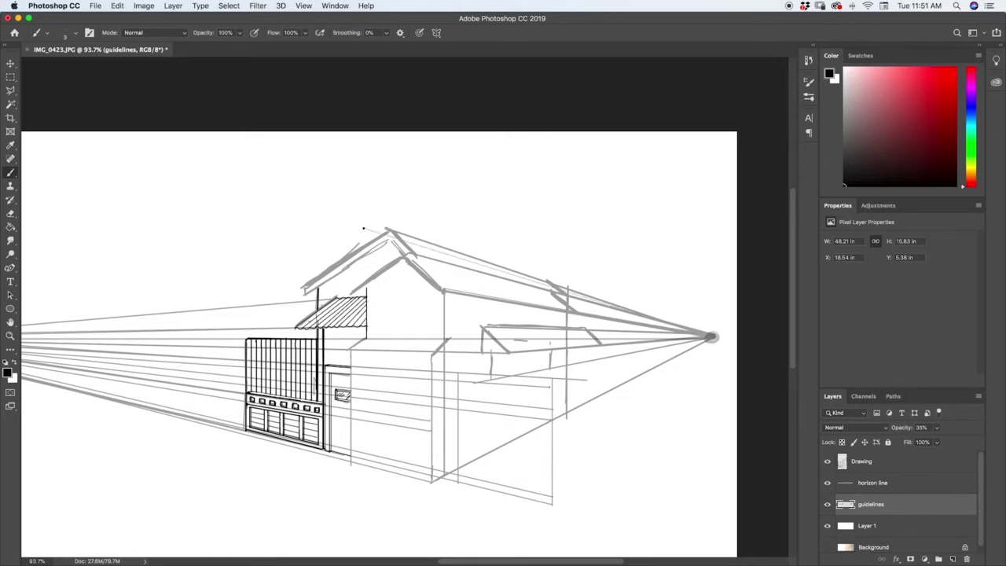
{"action": "left_click", "coordinate": [359, 212], "text": "shift"}
{"action": "key", "text": "super+z"}
{"action": "key", "text": "super+z"}
{"action": "left_click_drag", "start_coordinate": [397, 234], "coordinate": [519, 274]}
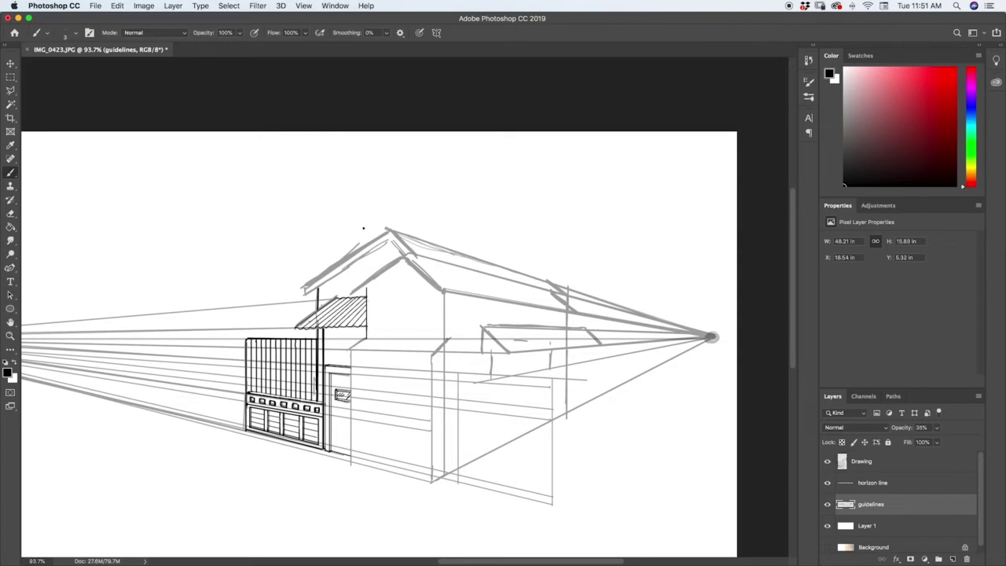
{"action": "key", "text": "super+z"}
Draw a guide line from the new roof peak to the right vanishing point and erase the old gable slopes.
{"action": "left_click", "coordinate": [364, 223], "text": "shift"}
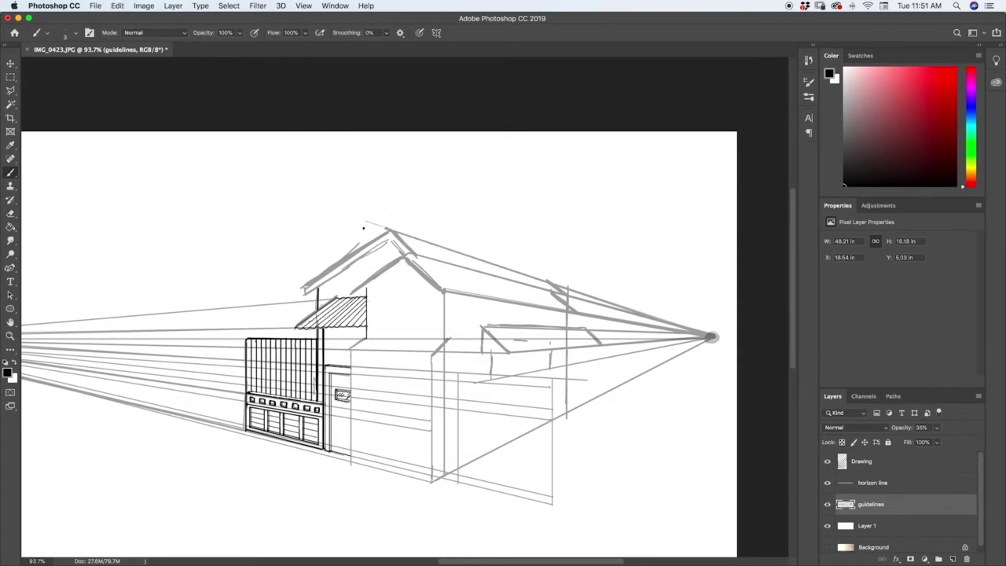
{"action": "left_click", "coordinate": [363, 228], "text": "shift"}
{"action": "left_click", "coordinate": [364, 227], "text": "shift"}
{"action": "mouse_move", "coordinate": [375, 242]}
{"action": "left_mouse_down"}
{"action": "mouse_move", "coordinate": [330, 275]}
{"action": "mouse_move", "coordinate": [357, 244]}
{"action": "mouse_move", "coordinate": [397, 237]}
{"action": "mouse_move", "coordinate": [415, 247]}
{"action": "left_mouse_up"}
{"action": "left_click_drag", "start_coordinate": [329, 267], "coordinate": [318, 275]}
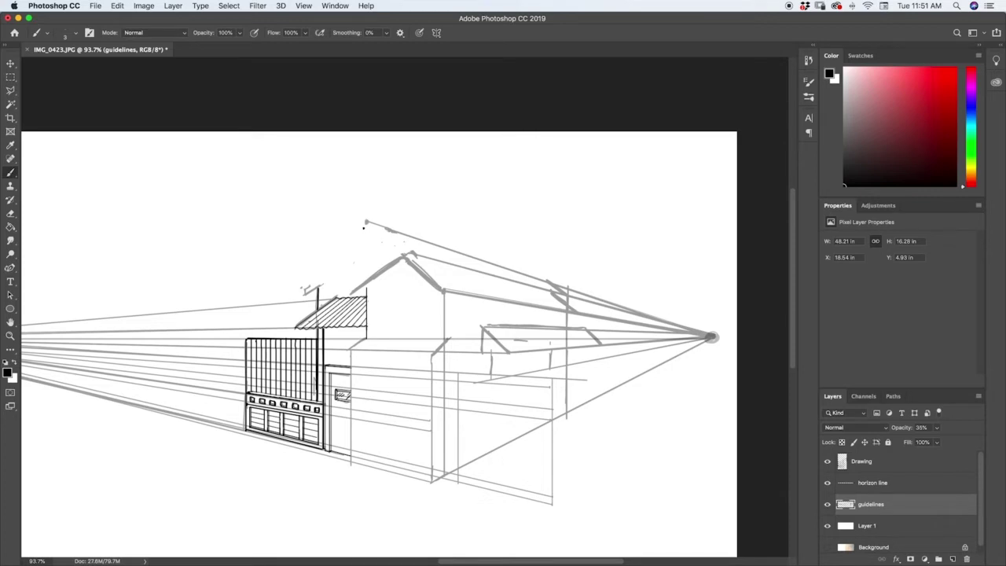
Sketch new guide slopes down both sides of the new peak and a vertical center line below it.
{"action": "mouse_move", "coordinate": [367, 224]}
{"action": "left_mouse_down"}
{"action": "mouse_move", "coordinate": [401, 254]}
{"action": "mouse_move", "coordinate": [363, 228]}
{"action": "mouse_move", "coordinate": [302, 288]}
{"action": "mouse_move", "coordinate": [363, 228]}
{"action": "mouse_move", "coordinate": [329, 259]}
{"action": "left_mouse_up"}
{"action": "left_click_drag", "start_coordinate": [328, 260], "coordinate": [363, 226]}
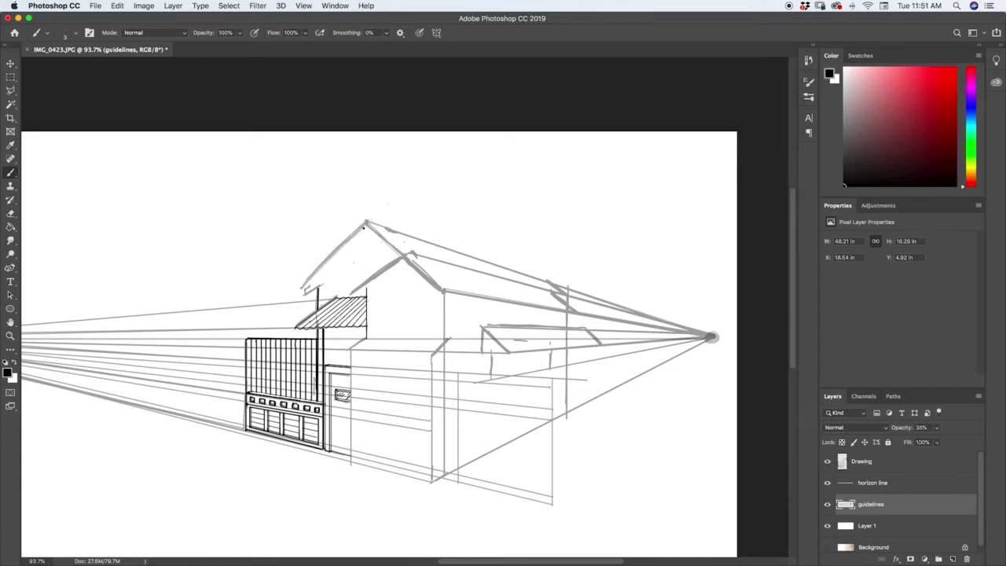
{"action": "left_click_drag", "start_coordinate": [364, 227], "coordinate": [364, 277]}
{"action": "left_click_drag", "start_coordinate": [364, 276], "coordinate": [364, 226]}
On the Drawing layer, ink both gable slopes from the peak as parallel double lines forming the roof's front edge.
{"action": "left_click", "coordinate": [873, 463]}
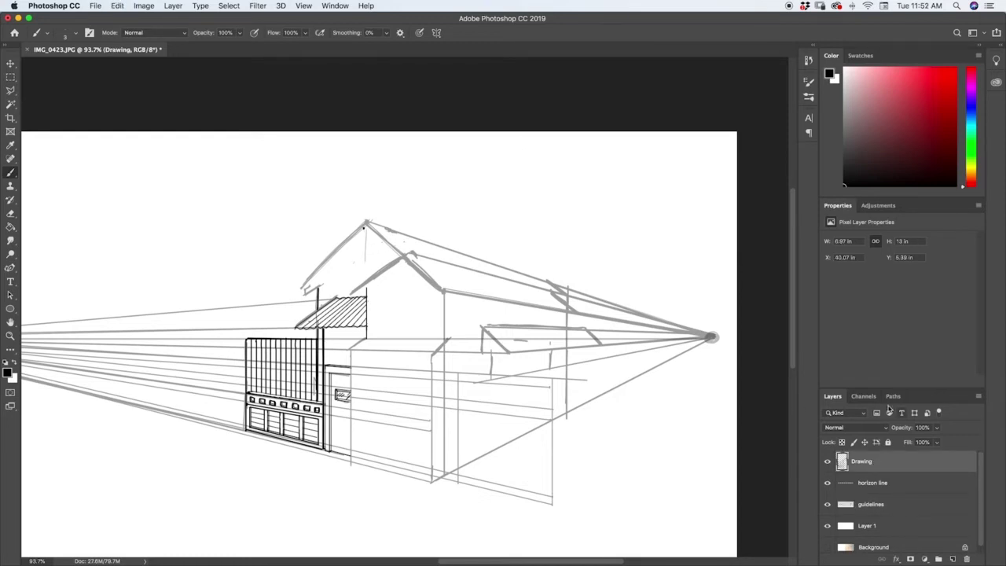
{"action": "left_click_drag", "start_coordinate": [391, 216], "coordinate": [366, 253]}
{"action": "key", "text": "super+z"}
{"action": "left_click_drag", "start_coordinate": [363, 226], "coordinate": [304, 287]}
{"action": "left_click_drag", "start_coordinate": [365, 225], "coordinate": [401, 255]}
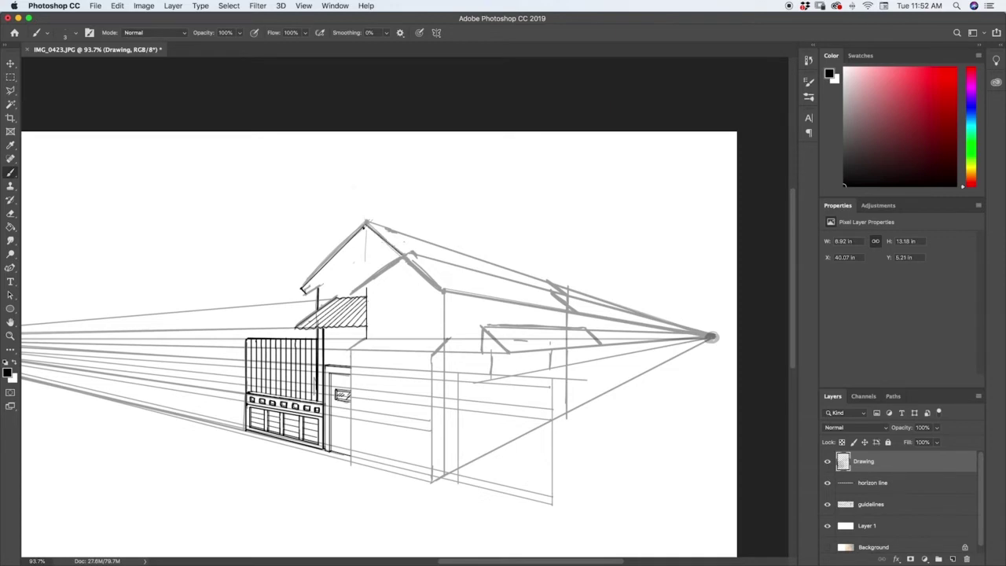
{"action": "left_click_drag", "start_coordinate": [364, 228], "coordinate": [305, 291]}
{"action": "left_click_drag", "start_coordinate": [362, 237], "coordinate": [307, 292]}
{"action": "left_click_drag", "start_coordinate": [366, 235], "coordinate": [393, 261]}
{"action": "mouse_move", "coordinate": [367, 224]}
{"action": "left_mouse_down"}
{"action": "mouse_move", "coordinate": [400, 253]}
{"action": "mouse_move", "coordinate": [304, 287]}
{"action": "left_mouse_up"}
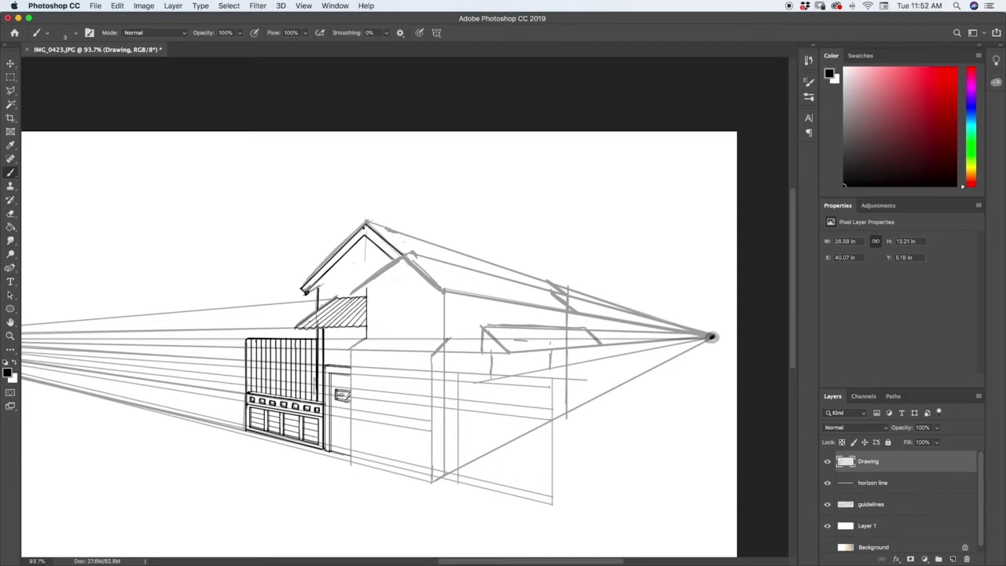
{"action": "left_click", "coordinate": [711, 337], "text": "shift"}
{"action": "key", "text": "super+z"}
On the guidelines layer, draw guide lines from the front gable's lower eave to the right vanishing point.
{"action": "left_click", "coordinate": [872, 503]}
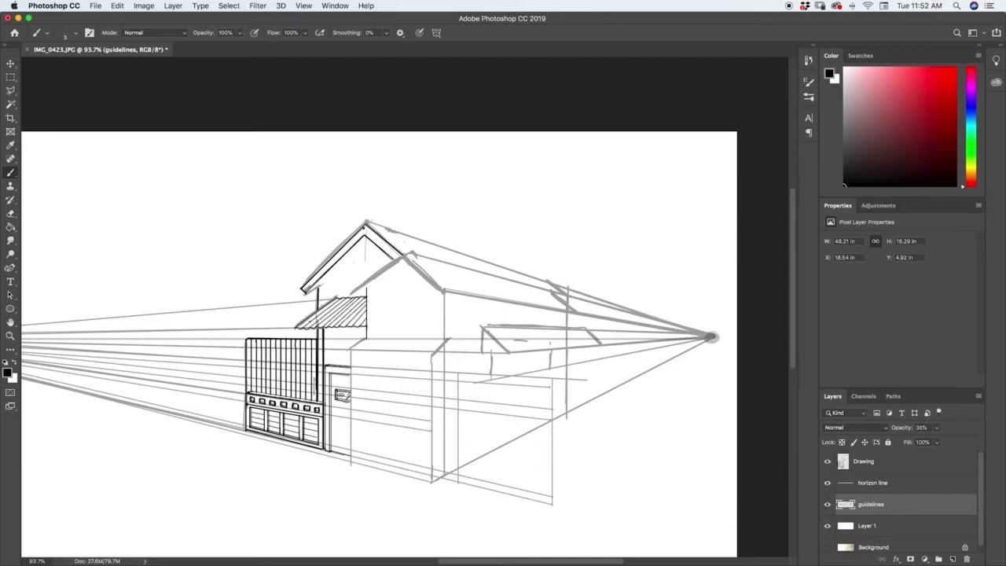
{"action": "left_click_drag", "start_coordinate": [346, 299], "coordinate": [657, 332]}
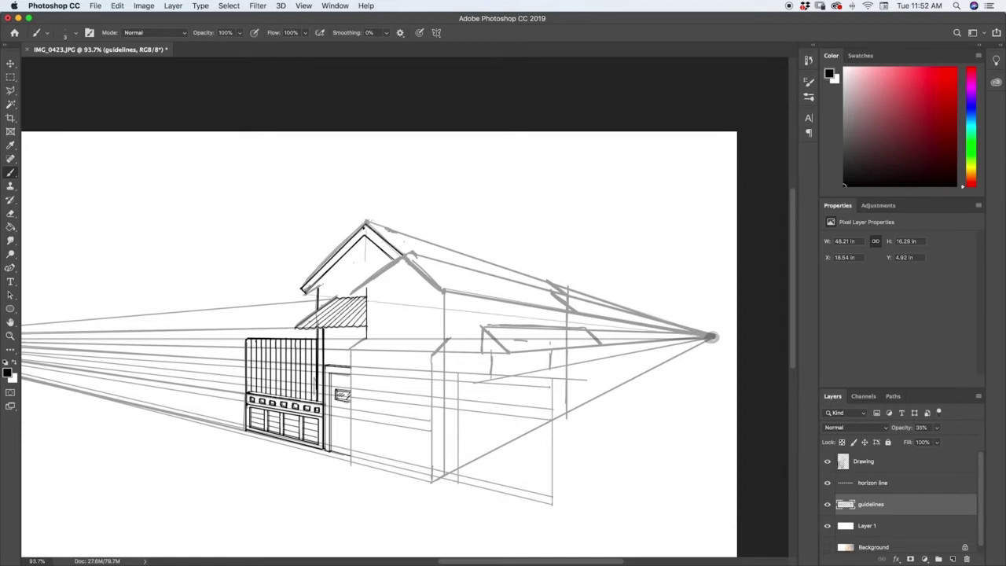
{"action": "left_click_drag", "start_coordinate": [445, 307], "coordinate": [666, 331]}
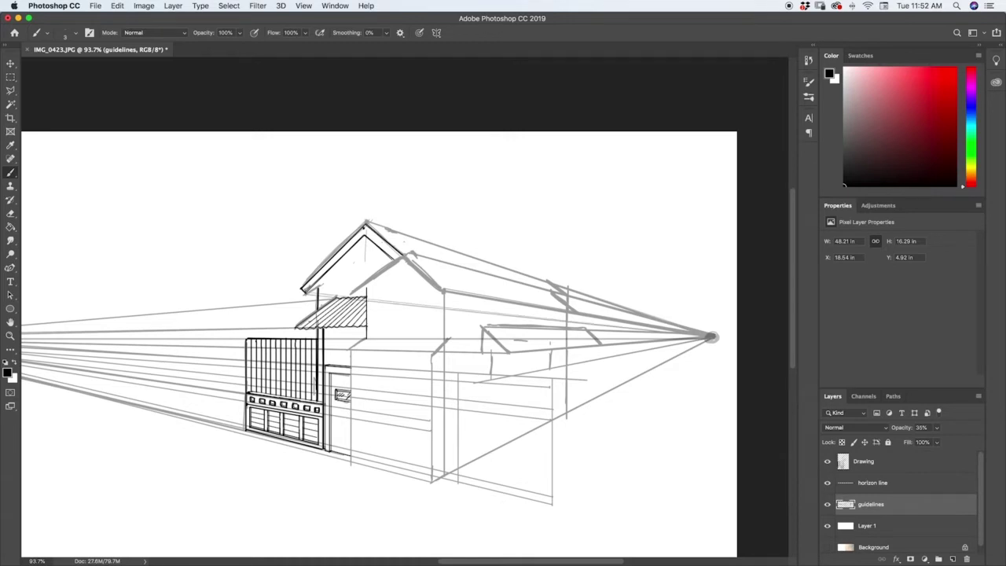
{"action": "left_click_drag", "start_coordinate": [446, 309], "coordinate": [646, 331]}
On the Drawing layer, ink the eave's short underside edge and an extra inner line along both gable slopes.
{"action": "left_click", "coordinate": [872, 466]}
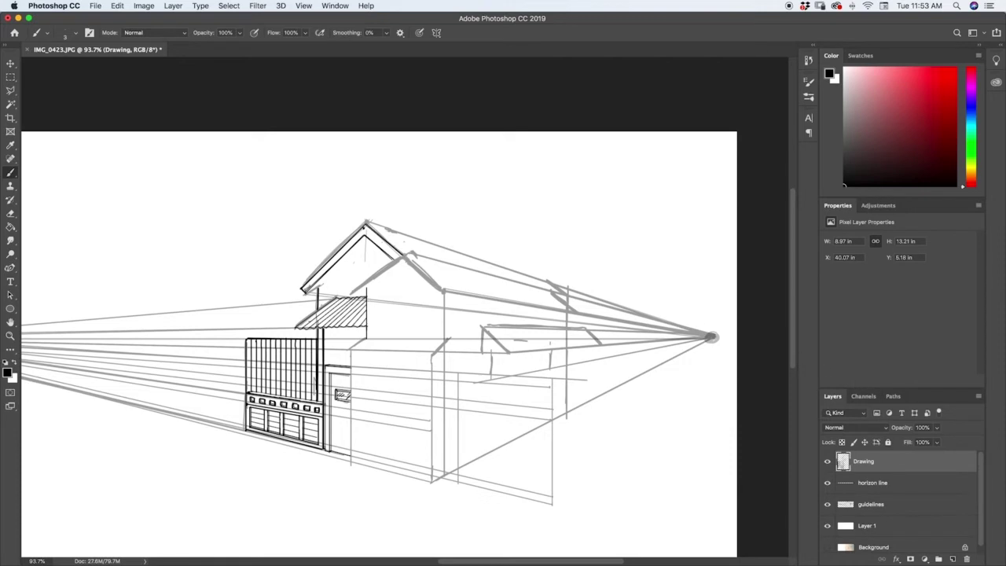
{"action": "left_click_drag", "start_coordinate": [305, 292], "coordinate": [319, 299]}
{"action": "left_click_drag", "start_coordinate": [363, 240], "coordinate": [319, 286]}
{"action": "left_click_drag", "start_coordinate": [363, 242], "coordinate": [318, 288]}
{"action": "left_click_drag", "start_coordinate": [366, 237], "coordinate": [388, 256]}
{"action": "left_click_drag", "start_coordinate": [312, 287], "coordinate": [304, 295]}
Ink the ridge line from the peak toward the right vanishing point and draw a diamond-shaped ridge cap at the peak.
{"action": "left_click_drag", "start_coordinate": [367, 224], "coordinate": [547, 281]}
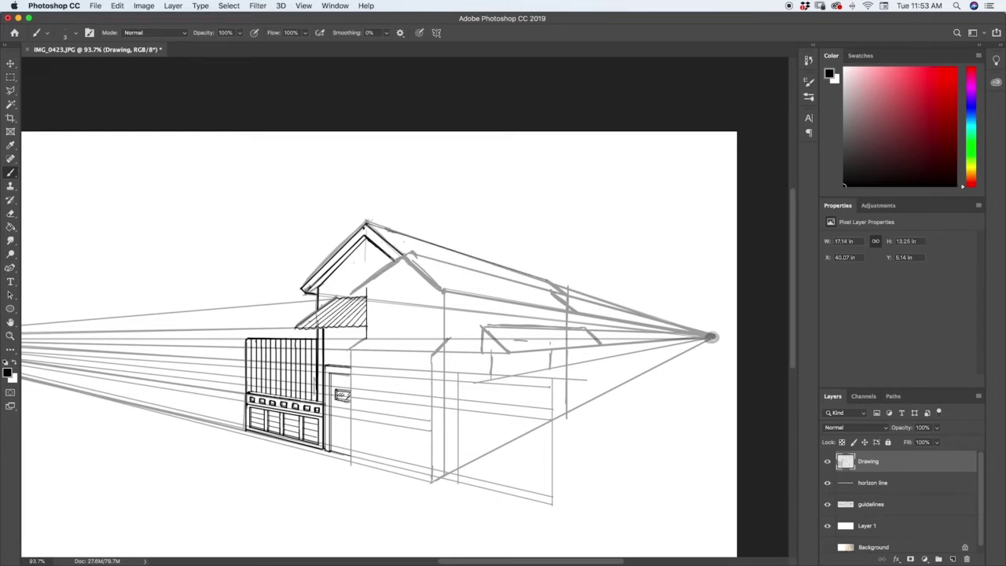
{"action": "left_click_drag", "start_coordinate": [366, 224], "coordinate": [562, 293]}
{"action": "key", "text": "ctrl+z"}
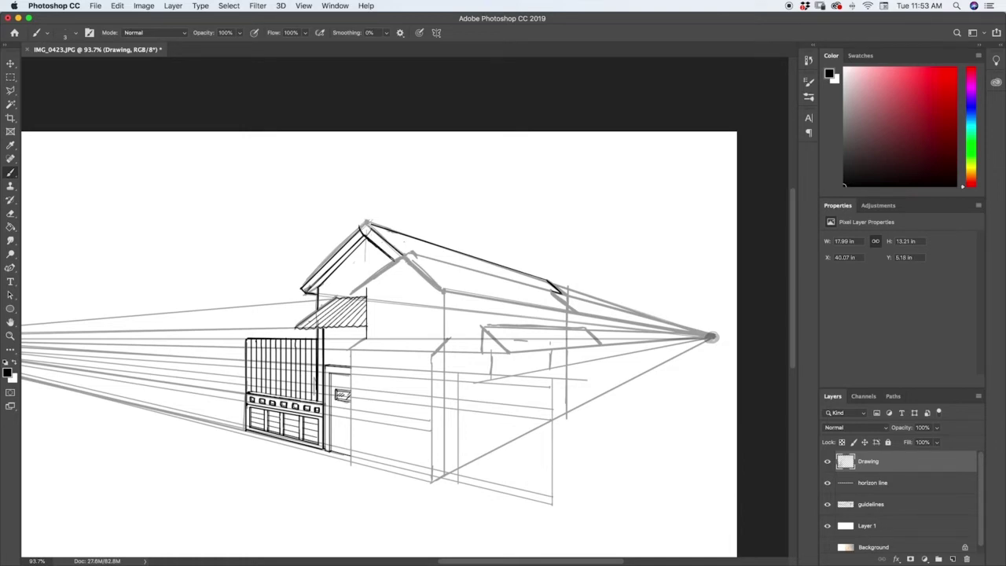
{"action": "left_click_drag", "start_coordinate": [371, 228], "coordinate": [366, 224]}
Hide the layers above the Background to examine the original scanned house sketch, and restore them.
{"action": "scroll", "coordinate": [979, 491], "scroll_direction": "down", "scroll_amount": 1}
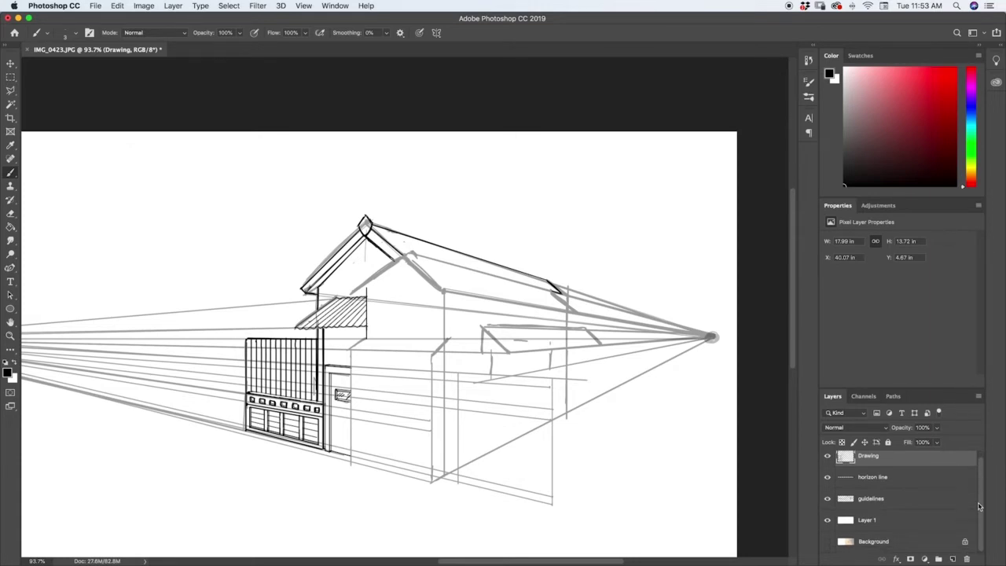
{"action": "left_click", "coordinate": [828, 521]}
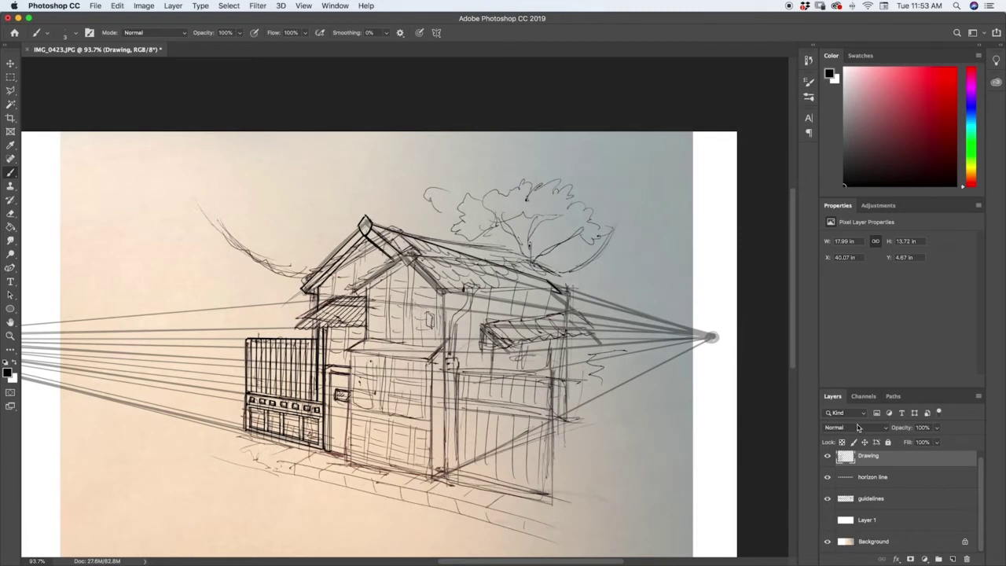
{"action": "left_click_drag", "start_coordinate": [827, 500], "coordinate": [828, 460]}
{"action": "left_click", "coordinate": [827, 458]}
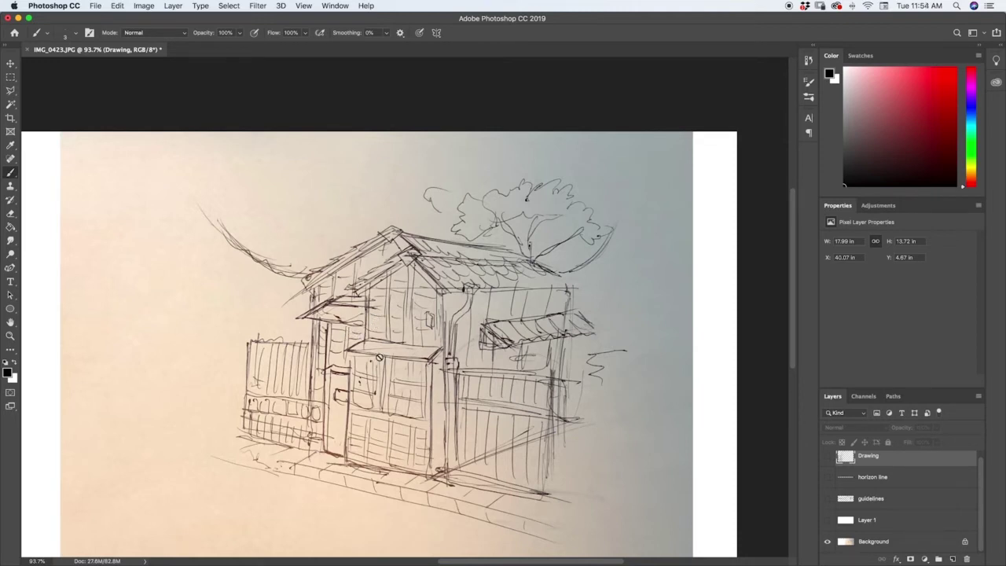
{"action": "left_click", "coordinate": [827, 456]}
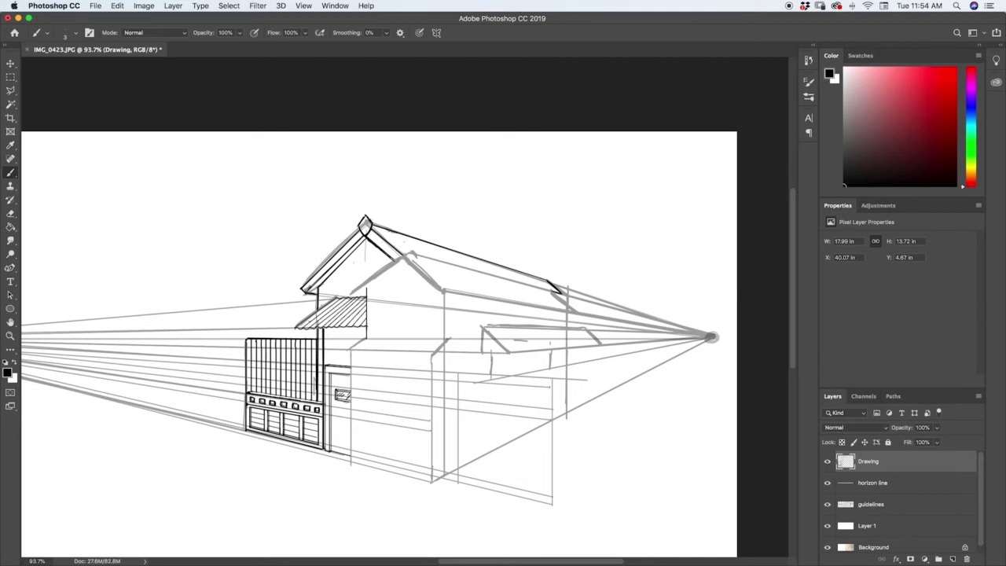
Draw thin vertical board lines on the wall between awning and door and on the gable wall above the awning.
{"action": "left_click_drag", "start_coordinate": [328, 364], "coordinate": [329, 329]}
{"action": "left_click_drag", "start_coordinate": [341, 364], "coordinate": [342, 327]}
{"action": "left_click_drag", "start_coordinate": [346, 366], "coordinate": [346, 330]}
{"action": "key", "text": "super+z"}
{"action": "key", "text": "super+z"}
{"action": "left_click_drag", "start_coordinate": [345, 360], "coordinate": [352, 330]}
{"action": "left_click_drag", "start_coordinate": [322, 299], "coordinate": [322, 281]}
{"action": "left_click_drag", "start_coordinate": [337, 299], "coordinate": [342, 272]}
{"action": "left_click_drag", "start_coordinate": [358, 286], "coordinate": [359, 246]}
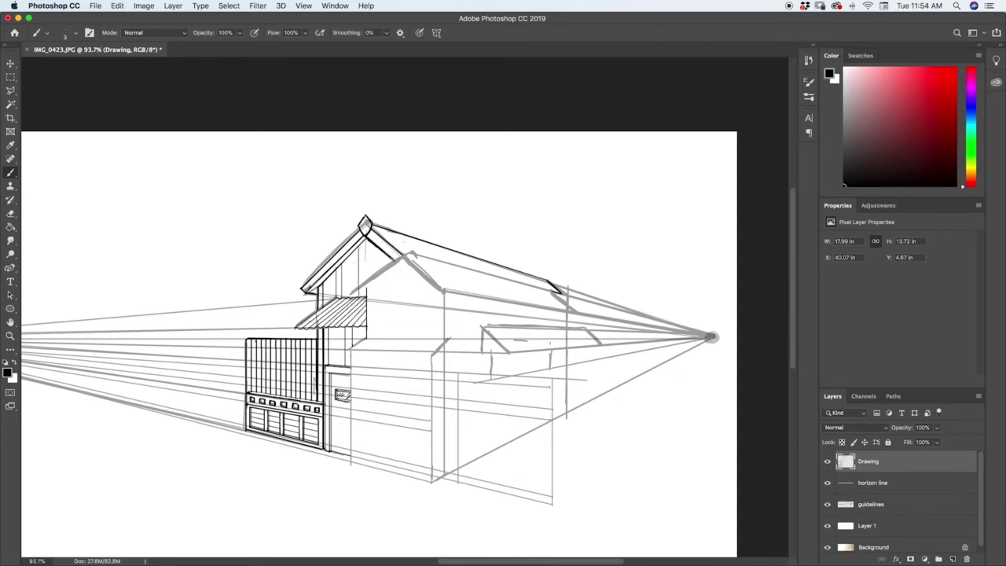
{"action": "mouse_move", "coordinate": [365, 299]}
{"action": "left_mouse_down"}
{"action": "mouse_move", "coordinate": [364, 250]}
{"action": "mouse_move", "coordinate": [382, 251]}
{"action": "left_mouse_up"}
Double the vertical board lines above and below the awning with parallel strokes to give them thickness.
{"action": "key", "text": "z"}
{"action": "left_click_drag", "start_coordinate": [328, 288], "coordinate": [353, 249]}
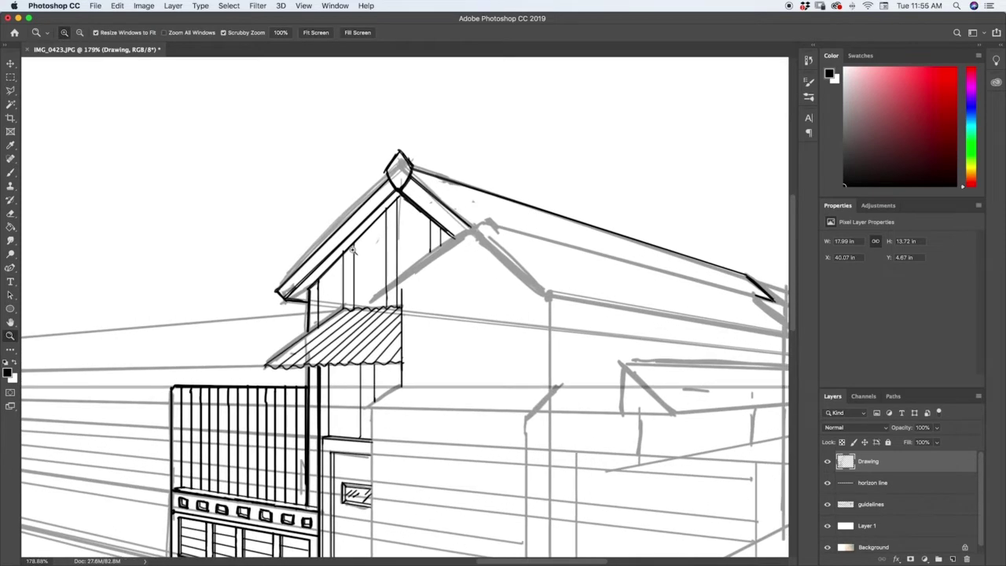
{"action": "key", "text": "b"}
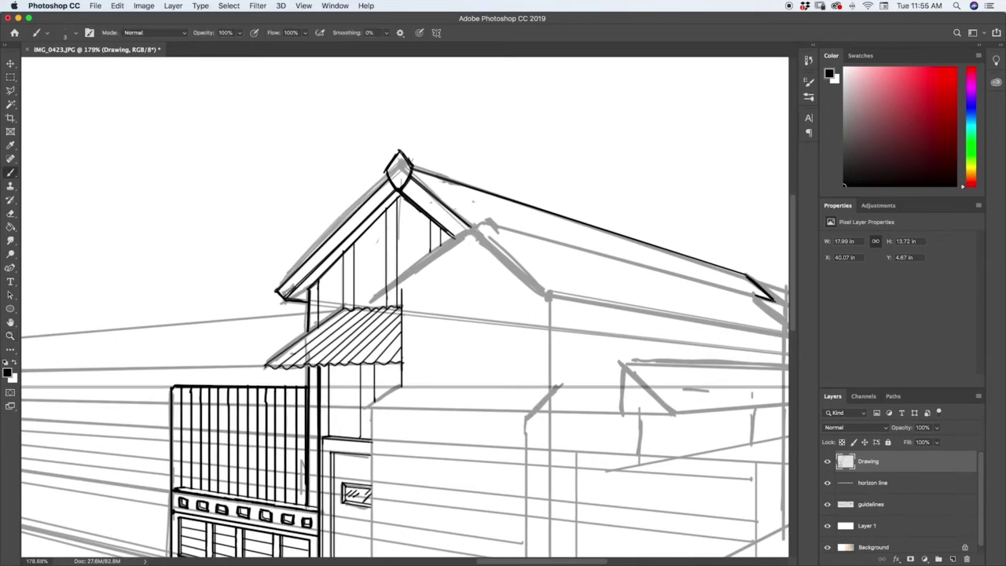
{"action": "left_click_drag", "start_coordinate": [321, 325], "coordinate": [321, 286]}
{"action": "left_click_drag", "start_coordinate": [357, 308], "coordinate": [357, 245]}
{"action": "left_click_drag", "start_coordinate": [398, 307], "coordinate": [399, 202]}
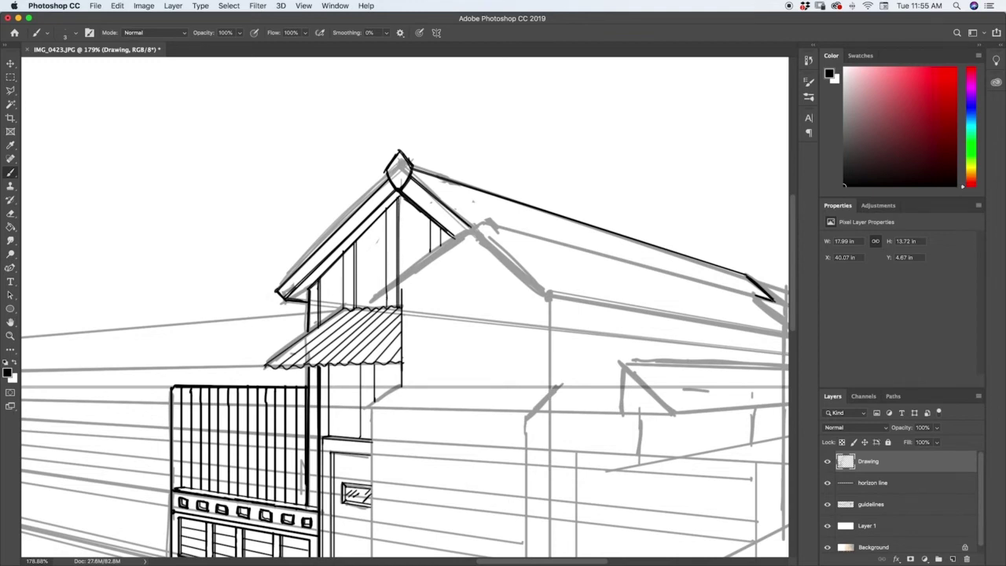
{"action": "left_click_drag", "start_coordinate": [442, 245], "coordinate": [443, 229]}
{"action": "left_click_drag", "start_coordinate": [331, 435], "coordinate": [331, 366]}
{"action": "left_click_drag", "start_coordinate": [376, 401], "coordinate": [376, 366]}
Draw horizontal plank lines between the vertical boards on the wall under the awning, above the door.
{"action": "key", "text": "z"}
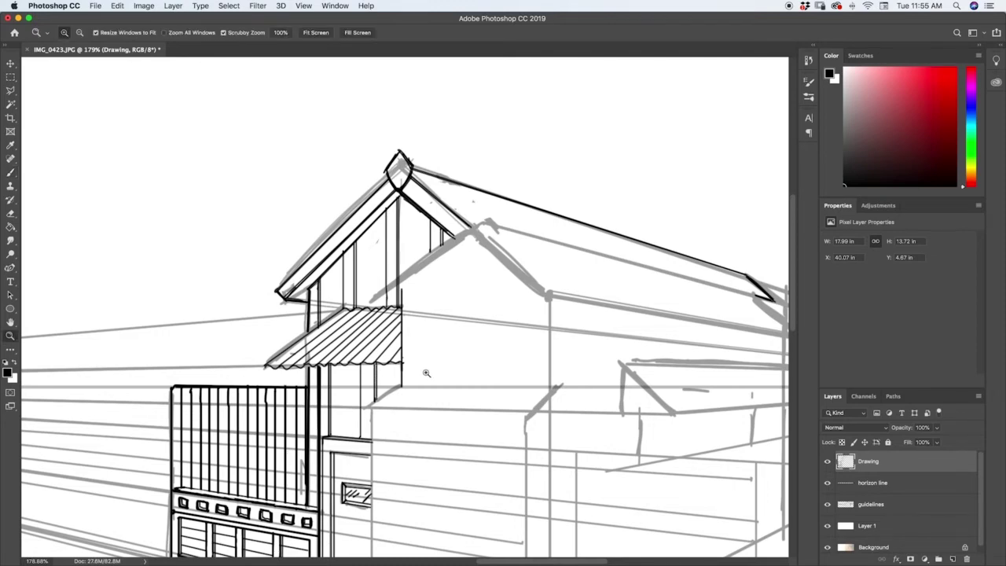
{"action": "mouse_move", "coordinate": [427, 377]}
{"action": "left_mouse_down"}
{"action": "mouse_move", "coordinate": [398, 386]}
{"action": "mouse_move", "coordinate": [438, 371]}
{"action": "left_mouse_up"}
{"action": "key", "text": "b"}
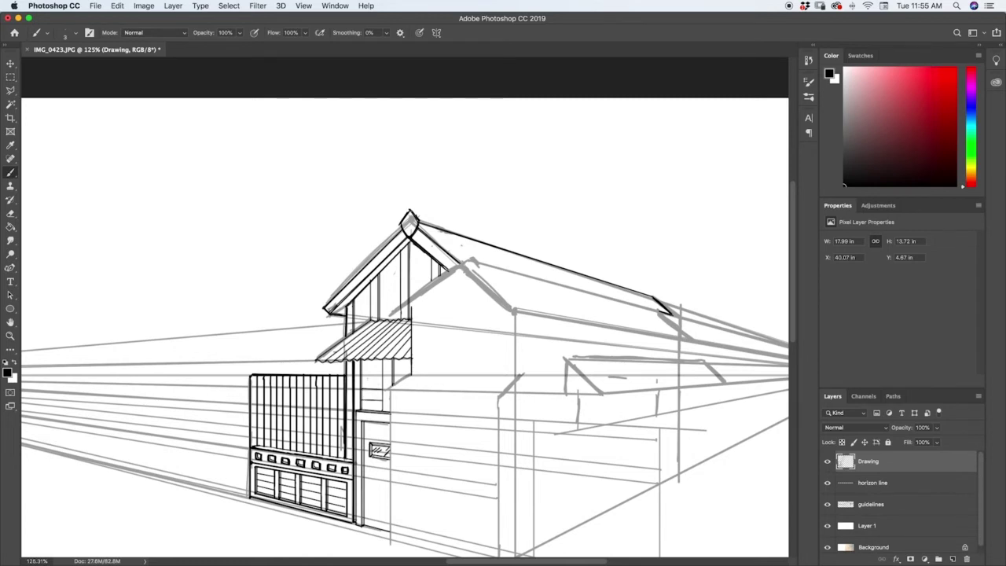
{"action": "left_click_drag", "start_coordinate": [362, 378], "coordinate": [383, 377]}
{"action": "left_click_drag", "start_coordinate": [362, 364], "coordinate": [409, 364]}
{"action": "left_click_drag", "start_coordinate": [363, 361], "coordinate": [412, 359]}
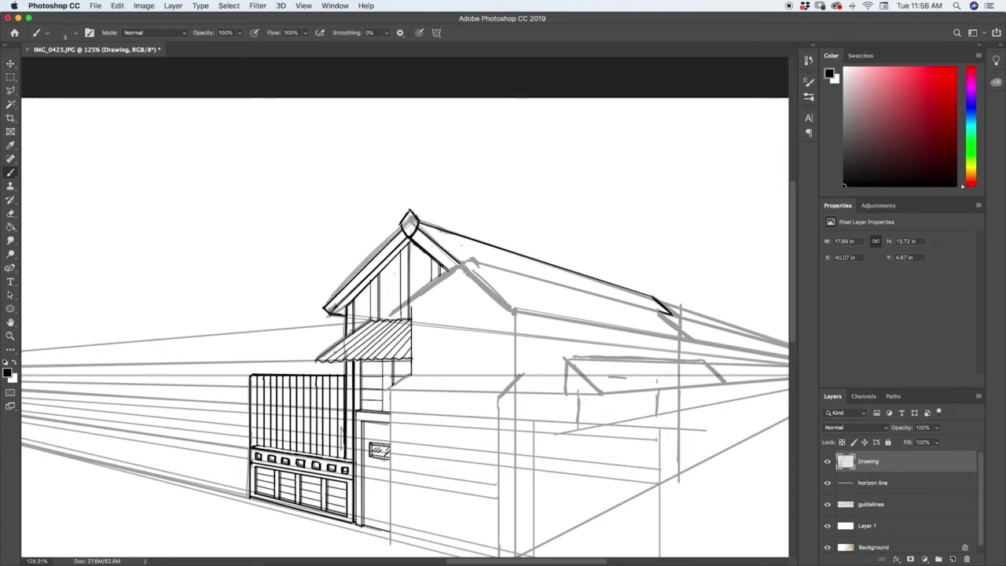
{"action": "key", "text": "z"}
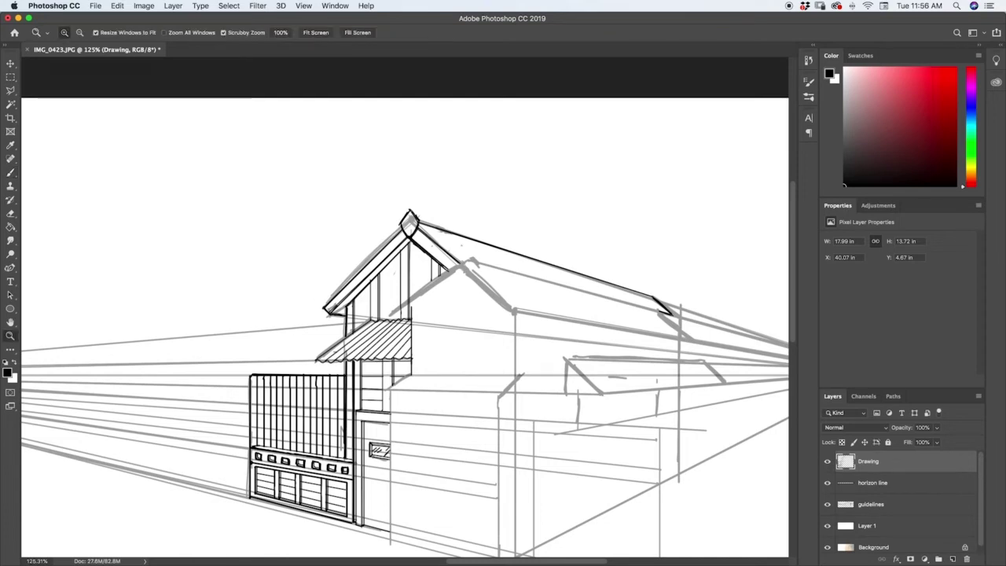
{"action": "left_click_drag", "start_coordinate": [386, 356], "coordinate": [420, 329]}
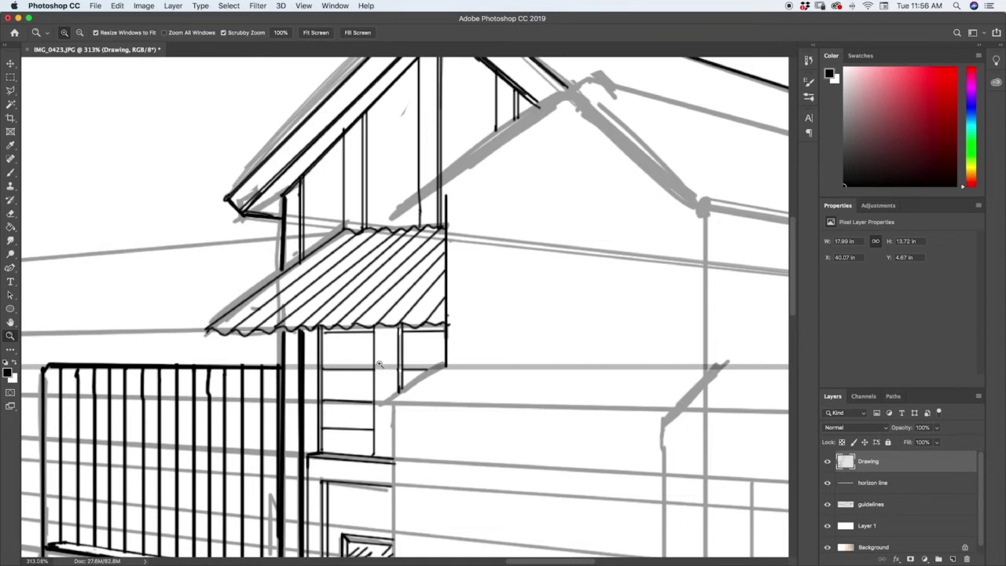
{"action": "left_click", "coordinate": [401, 343], "text": "alt"}
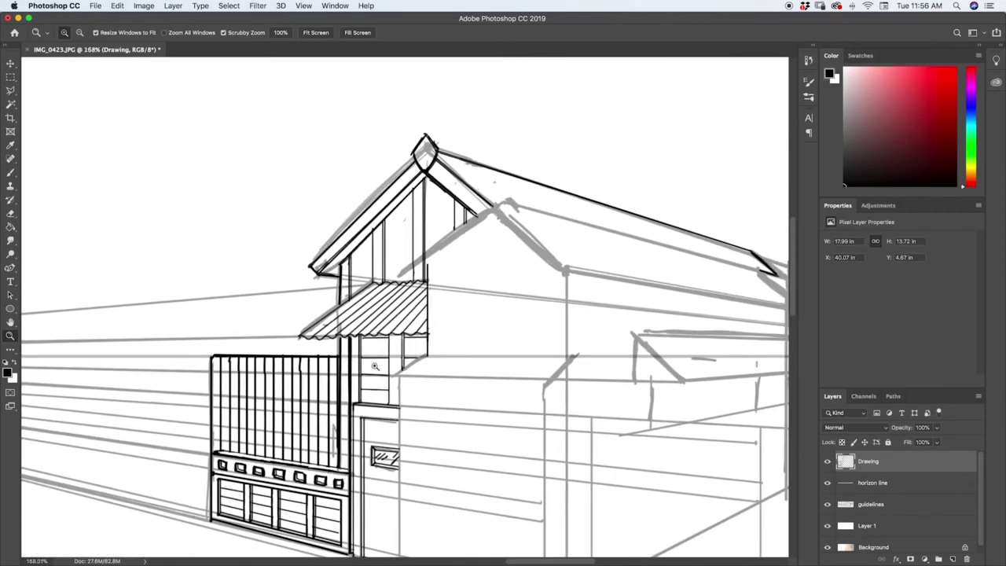
{"action": "left_click", "coordinate": [400, 344], "text": "alt"}
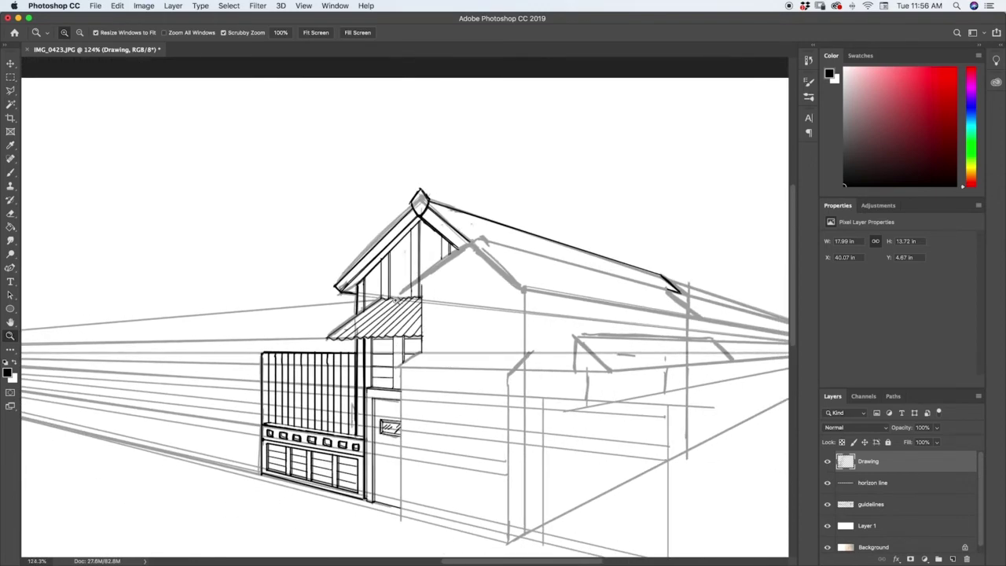
{"action": "left_click", "coordinate": [417, 299]}
{"action": "left_click", "coordinate": [417, 299], "text": "alt"}
{"action": "left_click", "coordinate": [391, 356], "text": "alt"}
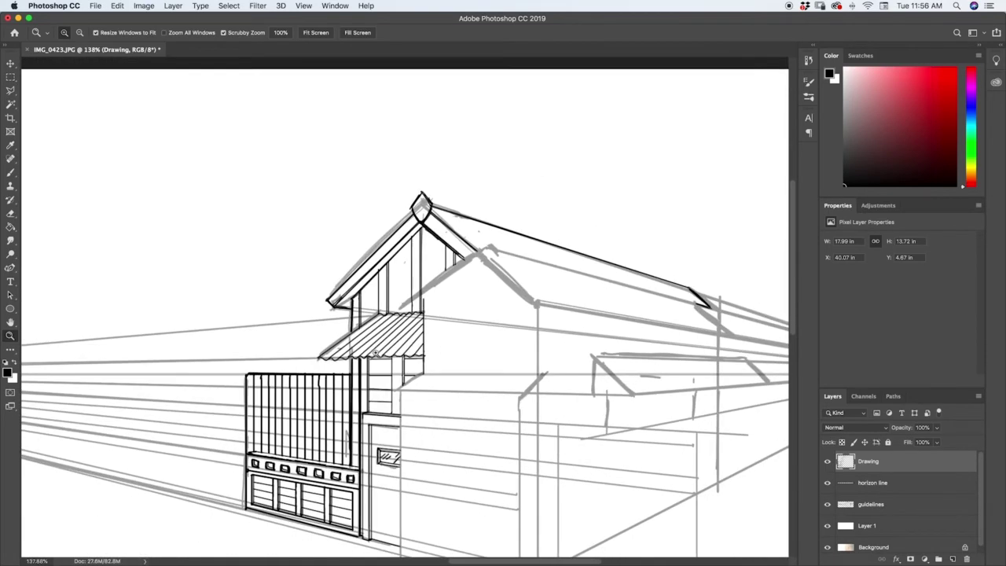
{"action": "key", "text": "b"}
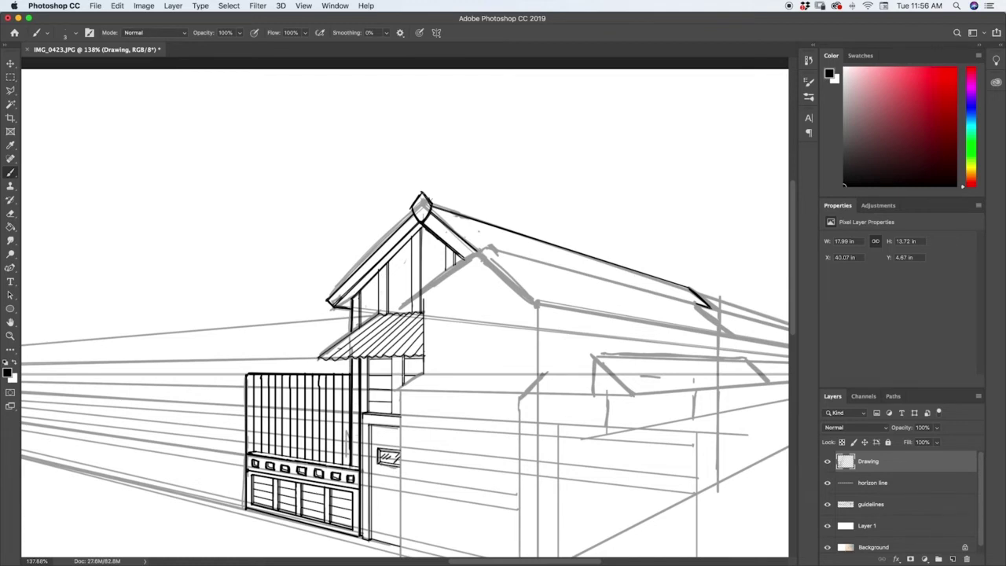
{"action": "mouse_move", "coordinate": [364, 306]}
{"action": "left_mouse_down"}
{"action": "mouse_move", "coordinate": [378, 306]}
{"action": "mouse_move", "coordinate": [380, 291]}
{"action": "mouse_move", "coordinate": [408, 299]}
{"action": "left_mouse_up"}
{"action": "left_click_drag", "start_coordinate": [394, 282], "coordinate": [410, 268]}
{"action": "key", "text": "super+z"}
{"action": "key", "text": "super+z"}
{"action": "key", "text": "super+z"}
{"action": "key", "text": "super+z"}
{"action": "key", "text": "super+z"}
{"action": "left_click_drag", "start_coordinate": [362, 316], "coordinate": [377, 314]}
Draw four guide lines on the guidelines layer from the left vanishing point to the gable wall above the awning.
{"action": "left_click", "coordinate": [877, 507]}
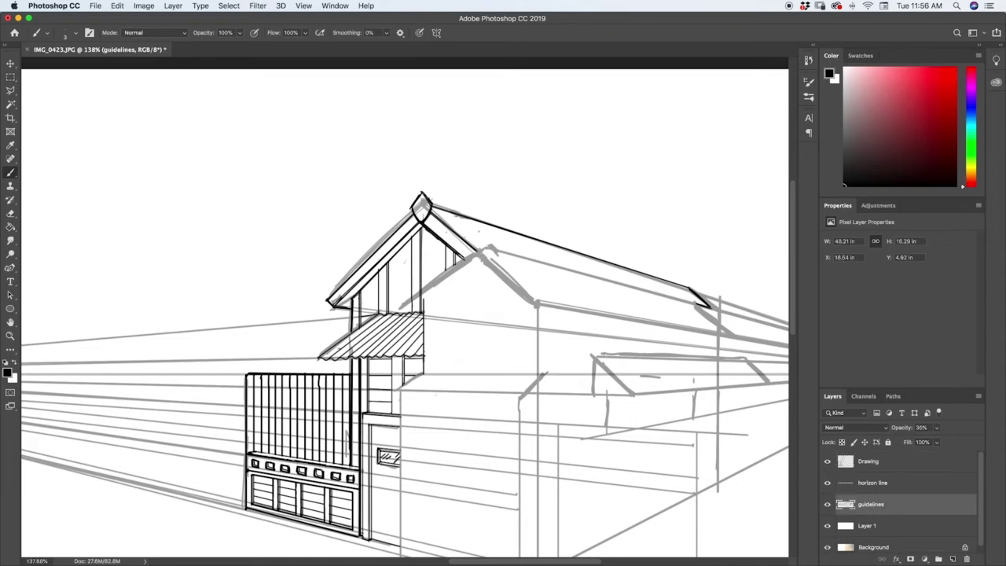
{"action": "scroll", "coordinate": [436, 398], "scroll_direction": "down", "scroll_amount": 5}
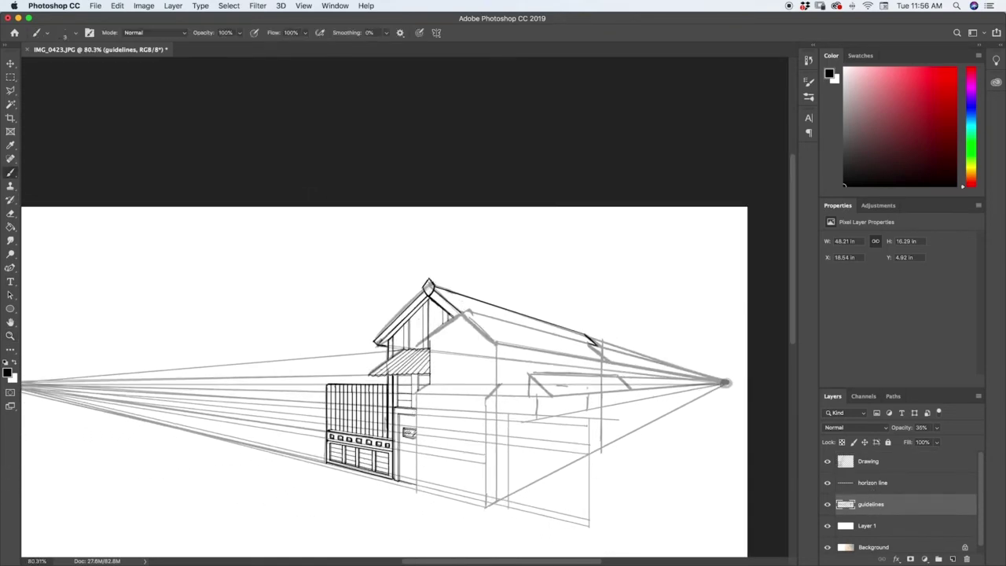
{"action": "scroll", "coordinate": [402, 401], "scroll_direction": "down", "scroll_amount": 3}
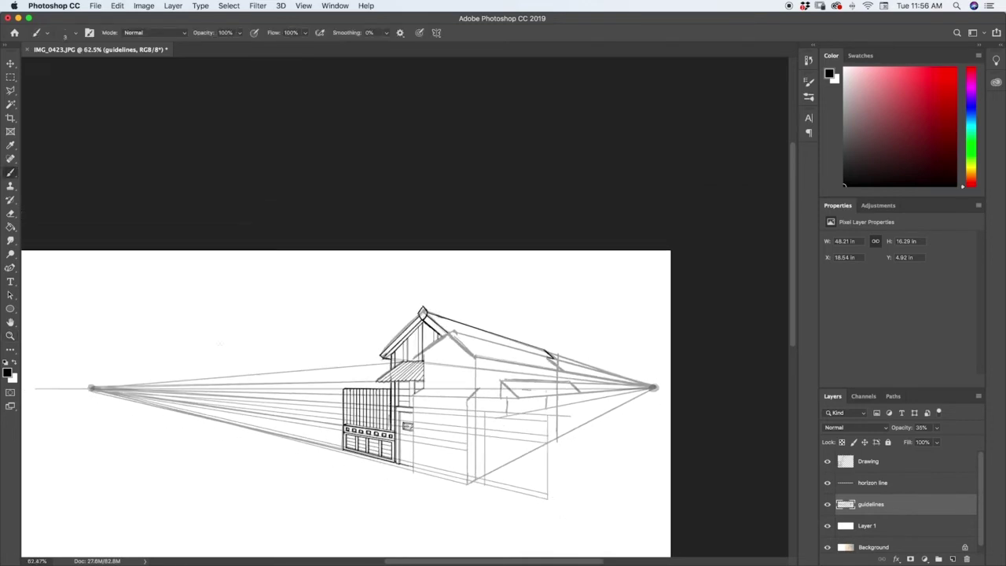
{"action": "left_click_drag", "start_coordinate": [92, 387], "coordinate": [426, 353]}
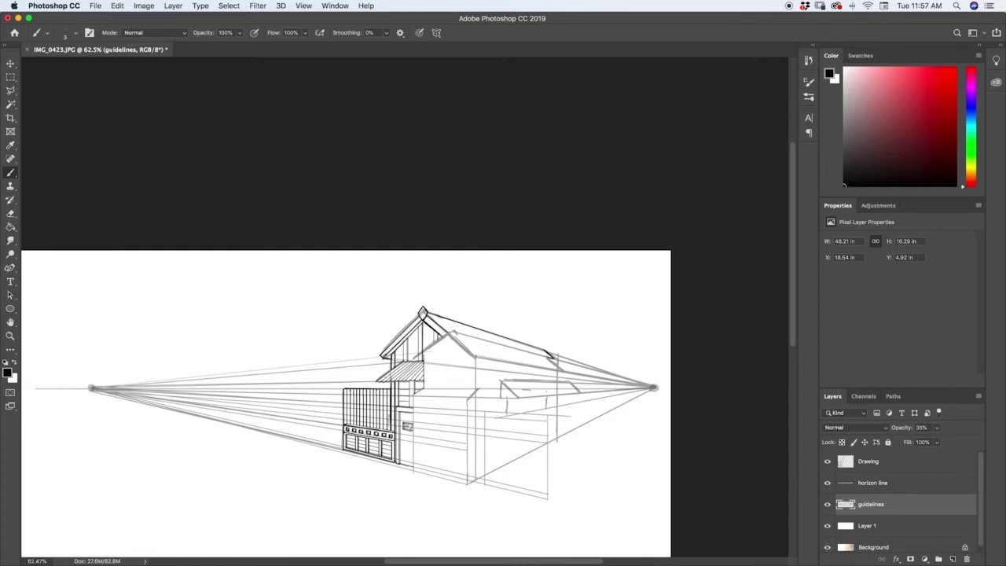
{"action": "left_click_drag", "start_coordinate": [92, 387], "coordinate": [383, 349]}
{"action": "left_click_drag", "start_coordinate": [92, 387], "coordinate": [385, 342]}
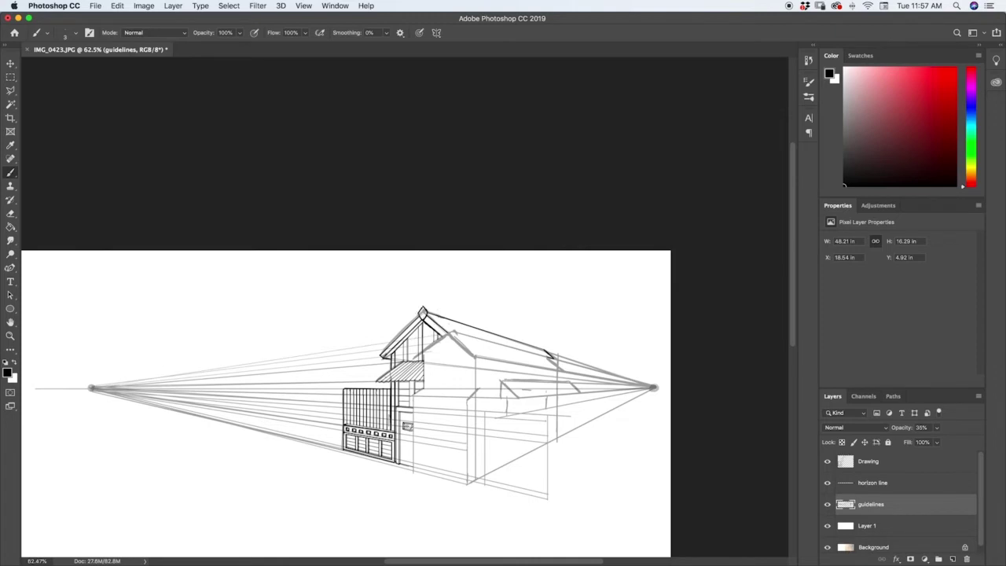
{"action": "left_click_drag", "start_coordinate": [92, 387], "coordinate": [399, 332]}
Draw horizontal plank lines on the Drawing layer between the gable wall's vertical boards above the awning, following the new guides.
{"action": "left_click", "coordinate": [884, 462]}
{"action": "key", "text": "z"}
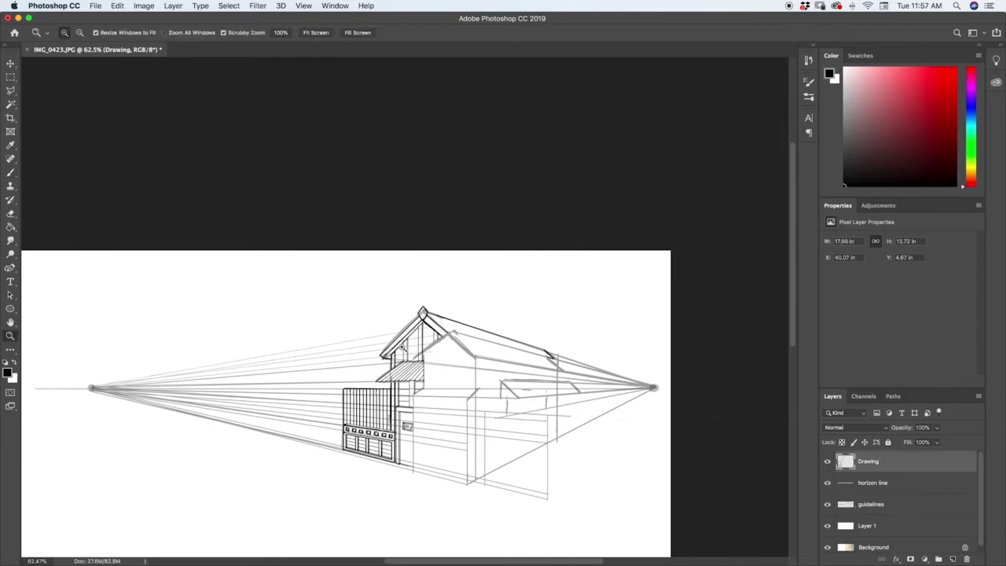
{"action": "left_click_drag", "start_coordinate": [415, 344], "coordinate": [448, 315]}
{"action": "key", "text": "b"}
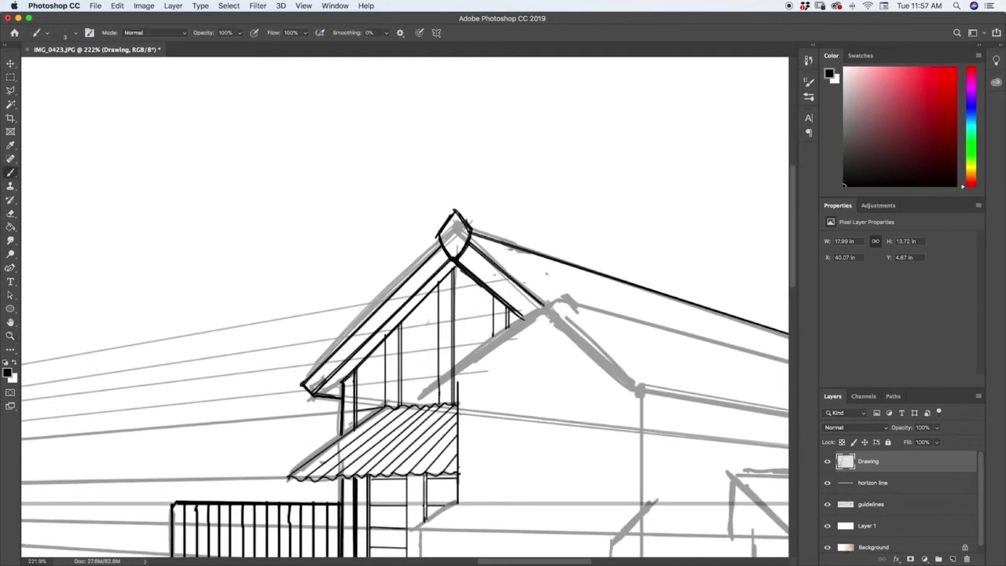
{"action": "left_click_drag", "start_coordinate": [357, 383], "coordinate": [385, 384]}
{"action": "left_click_drag", "start_coordinate": [356, 386], "coordinate": [439, 374]}
{"action": "left_click_drag", "start_coordinate": [368, 360], "coordinate": [491, 340]}
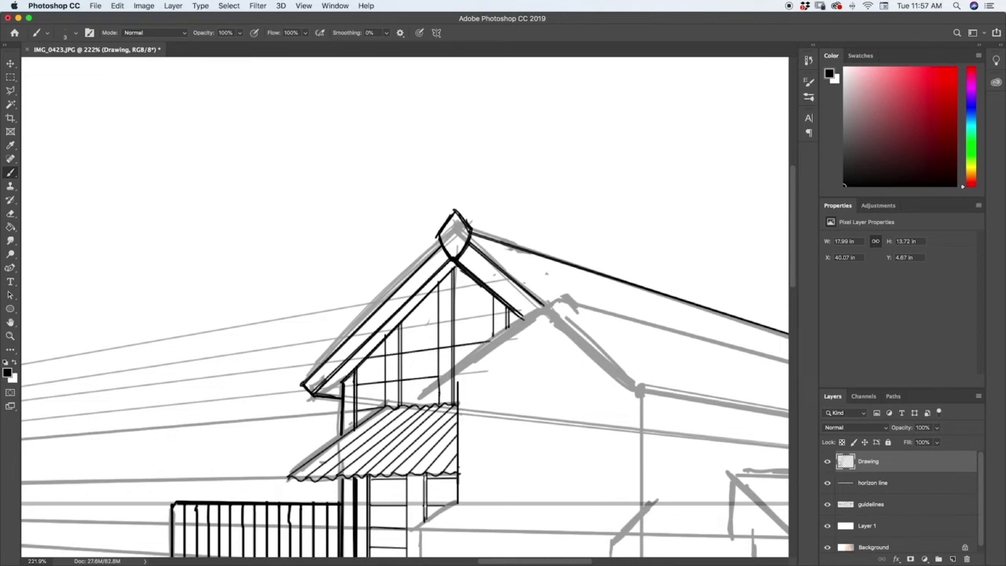
{"action": "left_click_drag", "start_coordinate": [402, 330], "coordinate": [493, 312]}
{"action": "left_click_drag", "start_coordinate": [431, 294], "coordinate": [480, 284]}
{"action": "left_click_drag", "start_coordinate": [186, 528], "coordinate": [186, 553]}
Cap the tops of the vertical boards under the gable's sloping roof edge with short slanted strokes parallel to the roof.
{"action": "key", "text": "z"}
{"action": "mouse_move", "coordinate": [476, 354]}
{"action": "left_mouse_down"}
{"action": "mouse_move", "coordinate": [436, 376]}
{"action": "mouse_move", "coordinate": [483, 339]}
{"action": "left_mouse_up"}
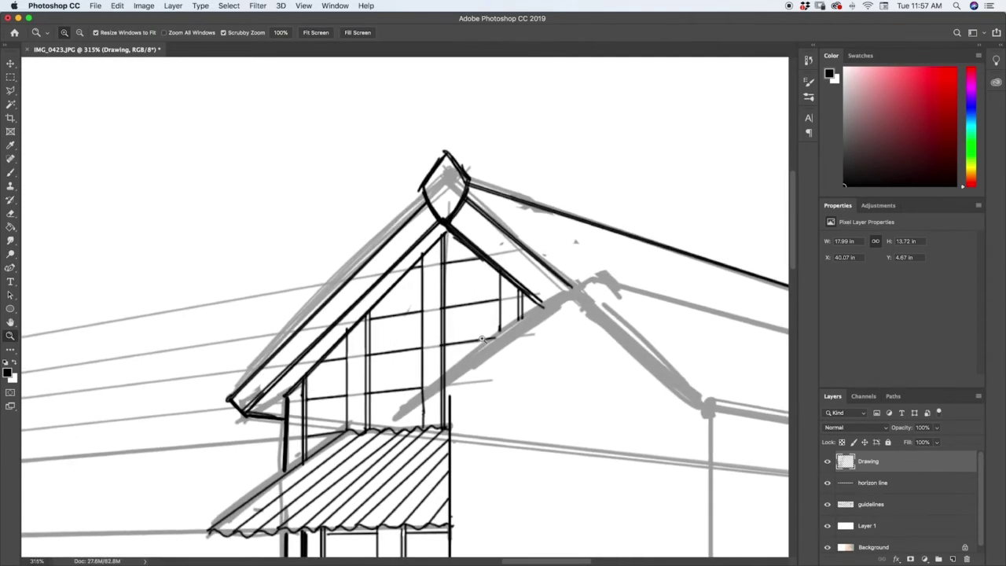
{"action": "key", "text": "b"}
{"action": "left_click_drag", "start_coordinate": [344, 327], "coordinate": [357, 316]}
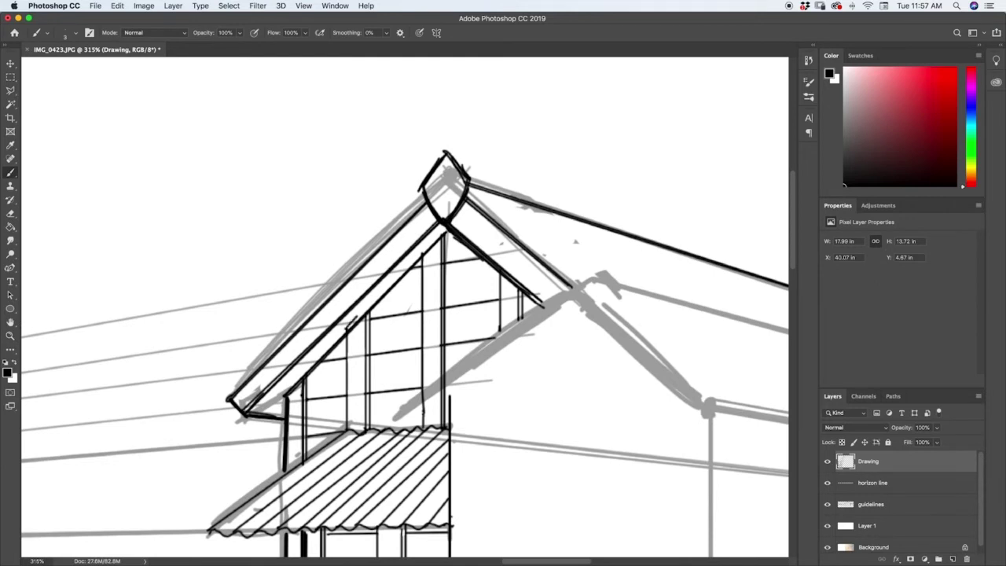
{"action": "key", "text": "super+z"}
{"action": "left_click_drag", "start_coordinate": [347, 327], "coordinate": [368, 307]}
{"action": "left_click_drag", "start_coordinate": [421, 251], "coordinate": [442, 233]}
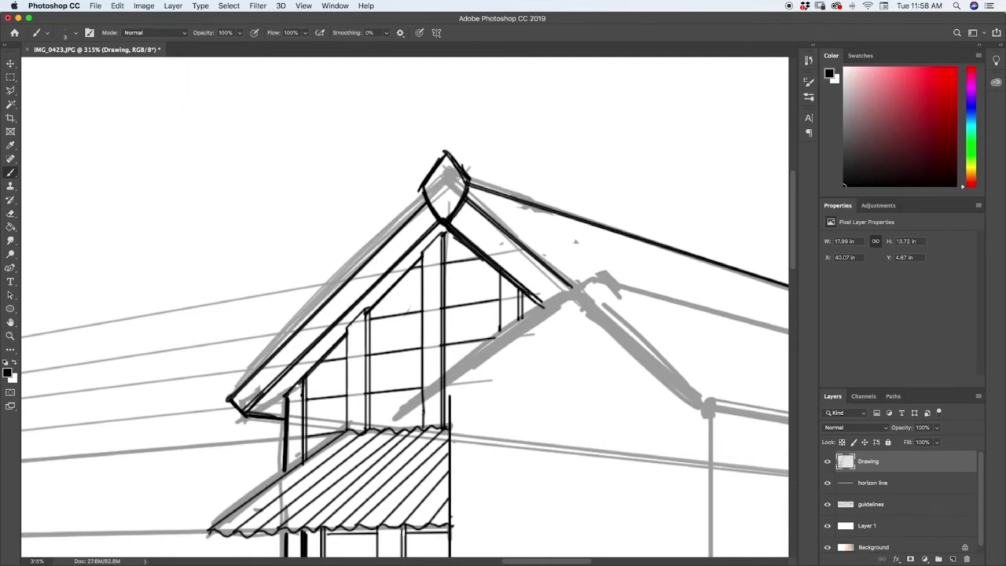
Hide the horizon line and guidelines layers to examine the clean drawing alone, and restore them.
{"action": "key", "text": "z"}
{"action": "left_click", "coordinate": [468, 305], "text": "alt"}
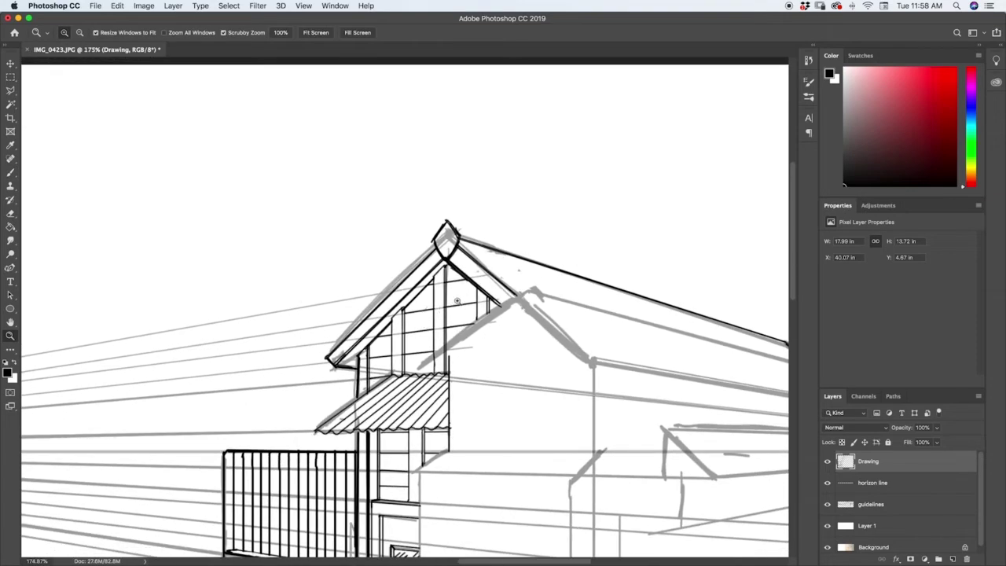
{"action": "left_click", "coordinate": [480, 331], "text": "alt"}
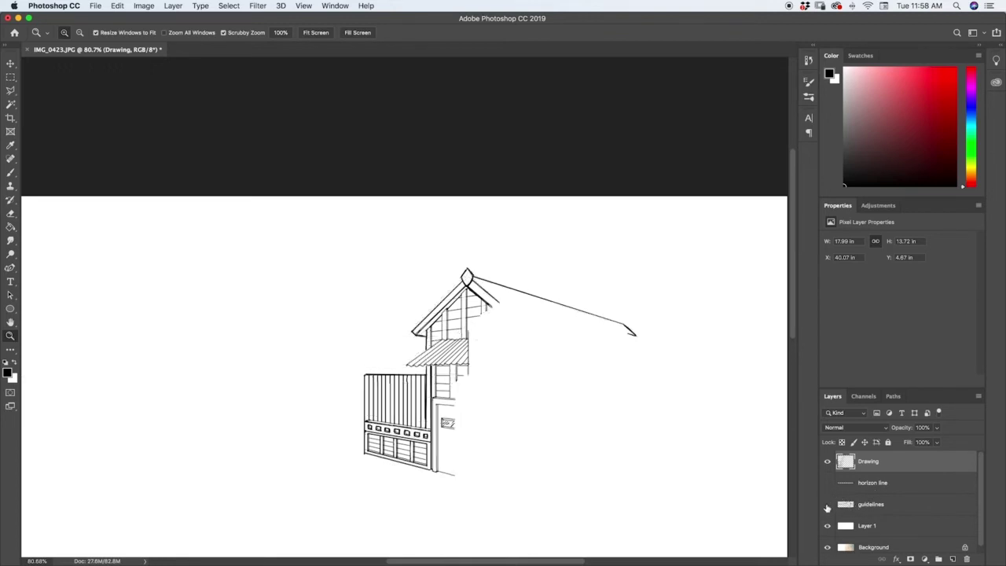
{"action": "left_click", "coordinate": [827, 504]}
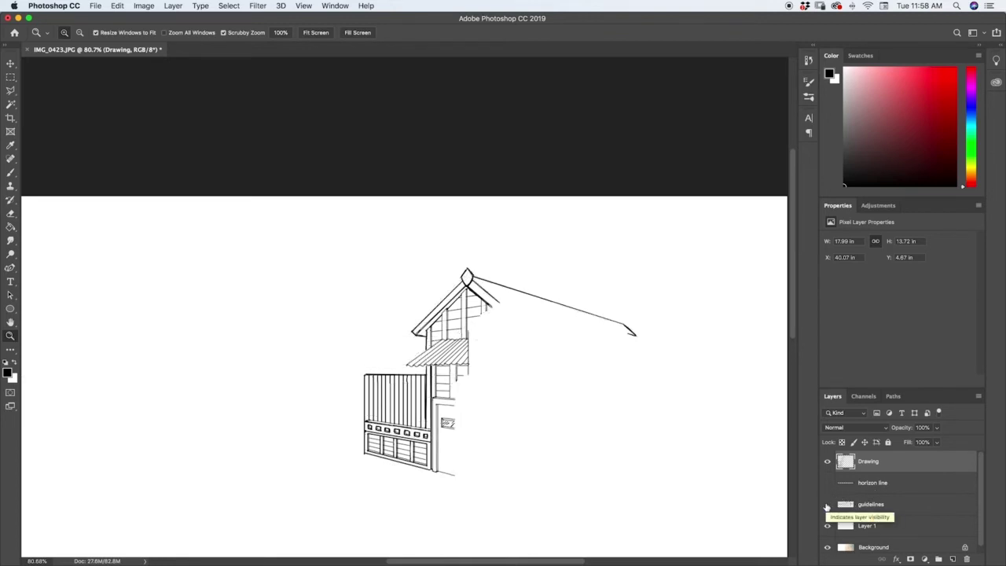
{"action": "left_click", "coordinate": [827, 505]}
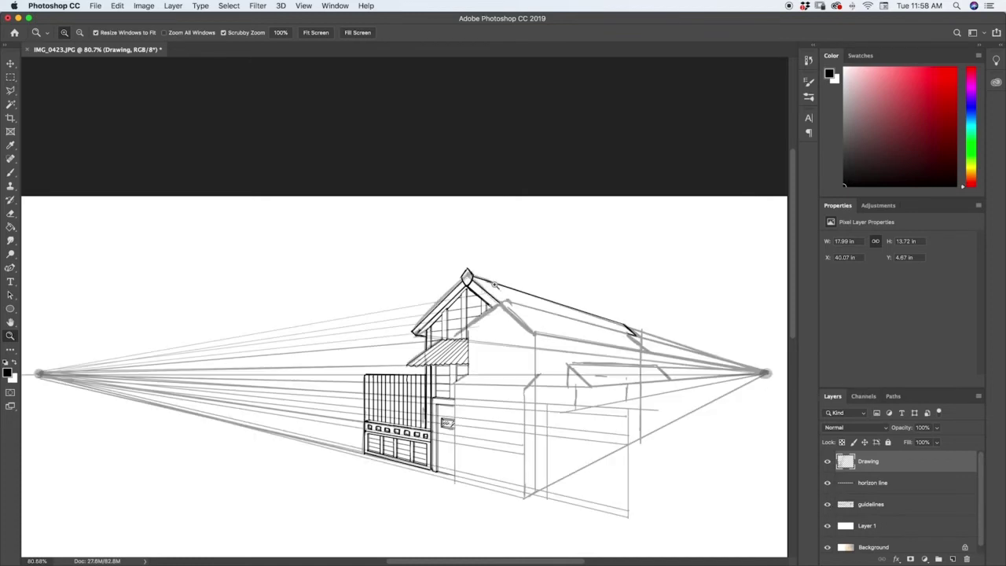
Draw the front gable's sloping roof boards as double lines with closed ends and a diamond-shaped ridge cap at the peak.
{"action": "left_click_drag", "start_coordinate": [480, 351], "coordinate": [521, 294]}
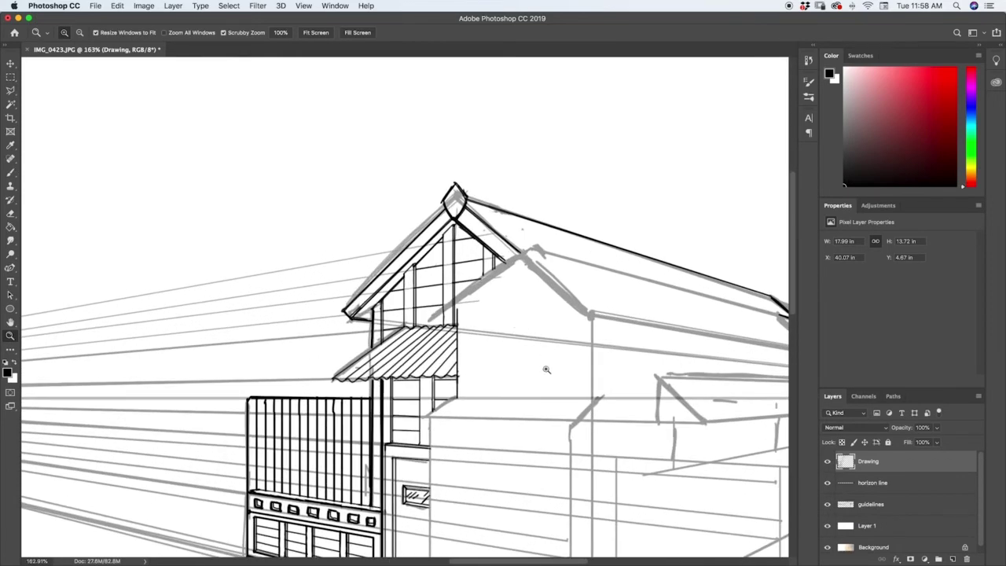
{"action": "key", "text": "space"}
{"action": "left_click_drag", "start_coordinate": [546, 378], "coordinate": [444, 415]}
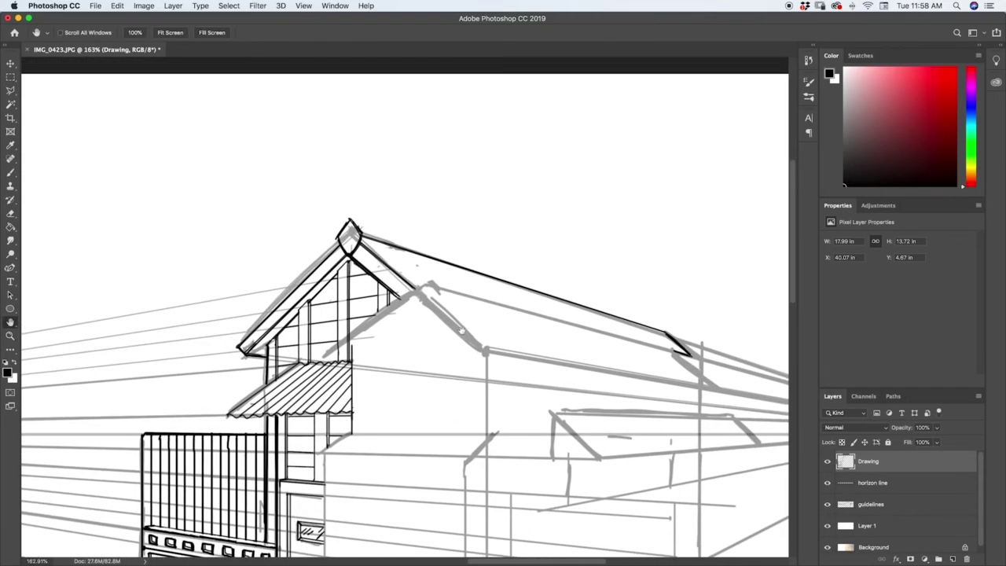
{"action": "key", "text": "b"}
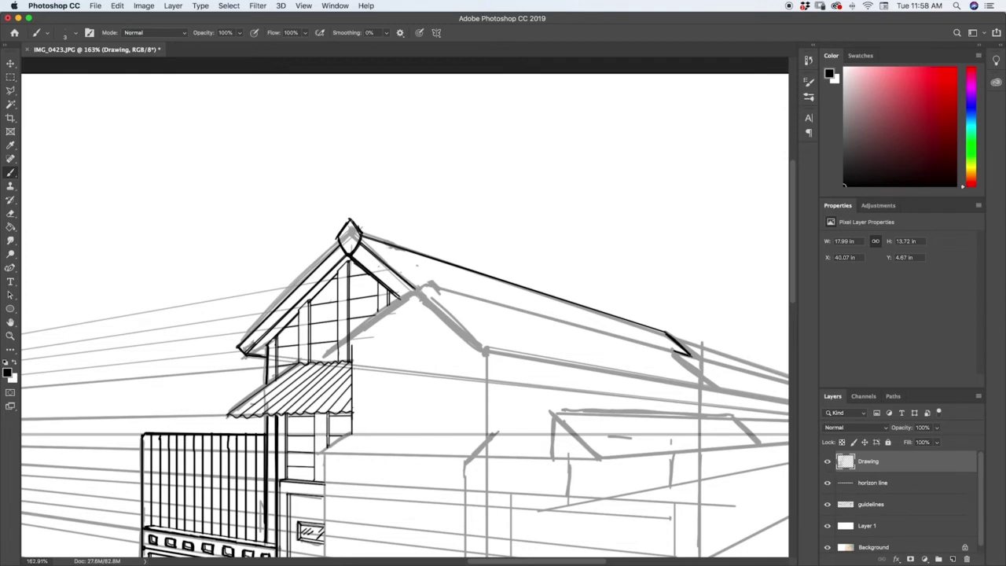
{"action": "left_click_drag", "start_coordinate": [416, 291], "coordinate": [489, 350]}
{"action": "left_click_drag", "start_coordinate": [324, 360], "coordinate": [497, 357]}
{"action": "mouse_move", "coordinate": [414, 290]}
{"action": "left_mouse_down"}
{"action": "mouse_move", "coordinate": [325, 362]}
{"action": "mouse_move", "coordinate": [486, 366]}
{"action": "left_mouse_up"}
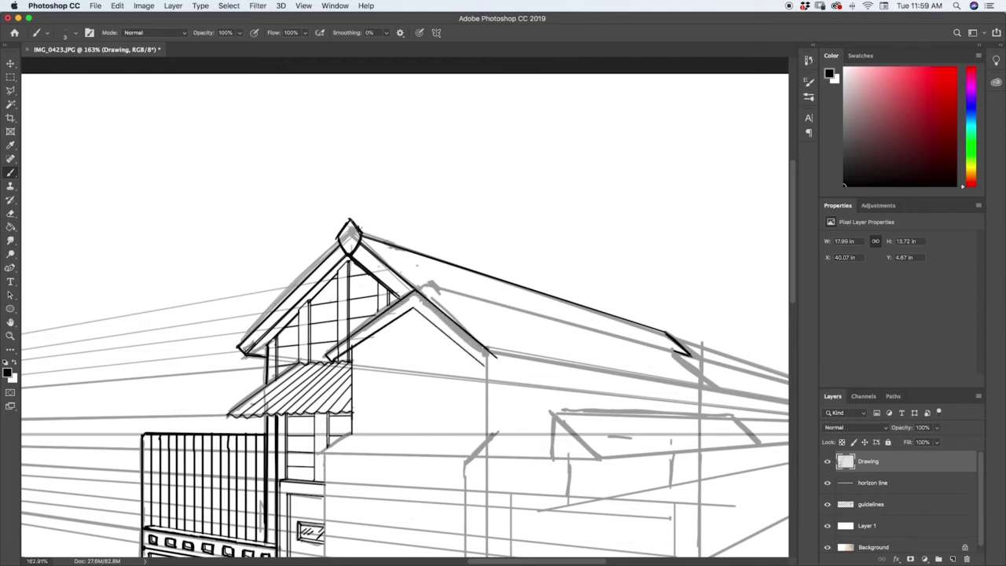
{"action": "key", "text": "cmd+z"}
{"action": "left_click_drag", "start_coordinate": [414, 305], "coordinate": [496, 363]}
{"action": "mouse_move", "coordinate": [424, 280]}
{"action": "left_mouse_down"}
{"action": "mouse_move", "coordinate": [412, 307]}
{"action": "mouse_move", "coordinate": [424, 292]}
{"action": "left_mouse_up"}
{"action": "left_click_drag", "start_coordinate": [347, 361], "coordinate": [333, 364]}
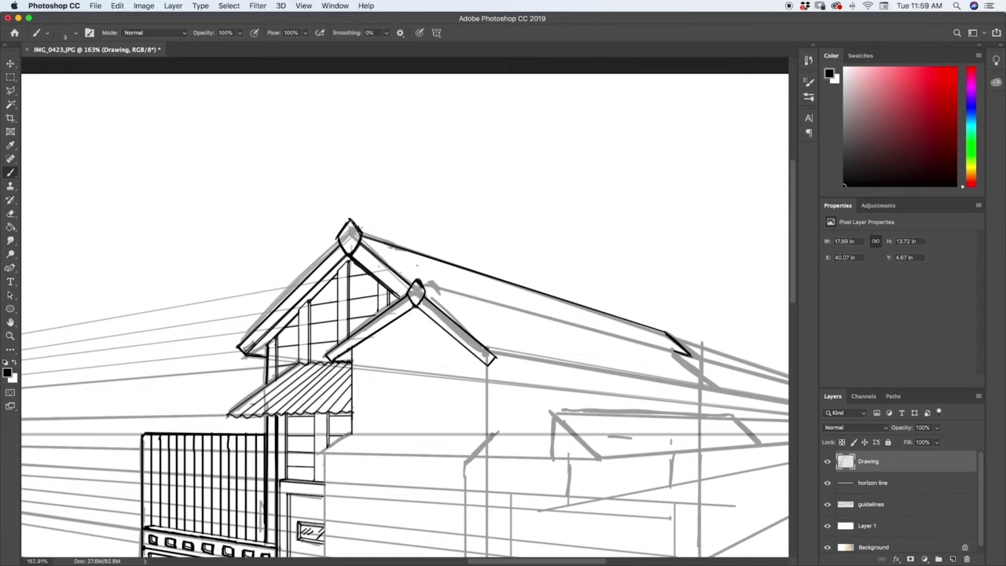
Draw the front roof's double eave line, sloping far edge and ridge line receding toward the right vanishing point.
{"action": "left_click_drag", "start_coordinate": [495, 356], "coordinate": [719, 390]}
{"action": "left_click_drag", "start_coordinate": [489, 363], "coordinate": [715, 396]}
{"action": "left_click_drag", "start_coordinate": [672, 351], "coordinate": [718, 391]}
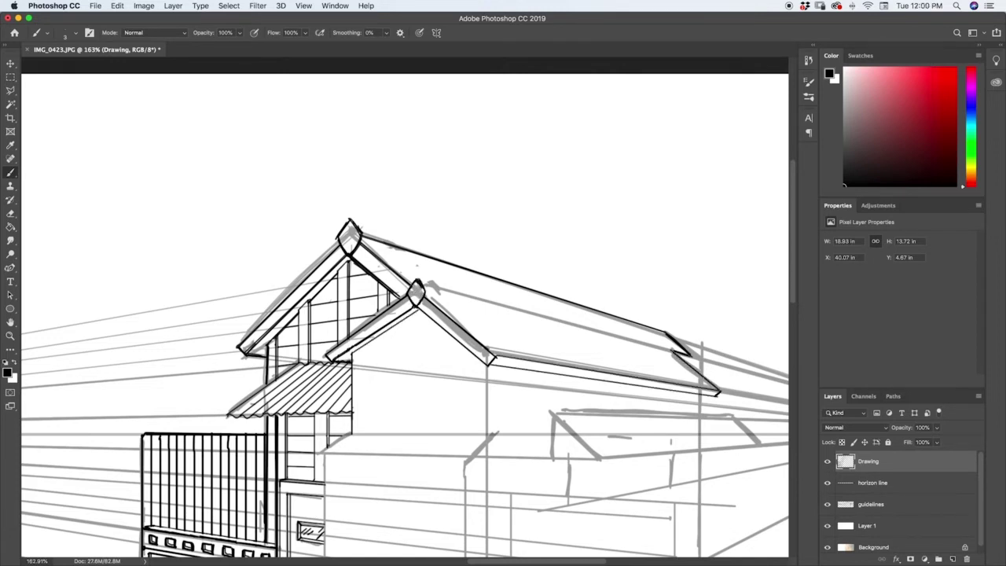
{"action": "left_click_drag", "start_coordinate": [423, 284], "coordinate": [672, 351]}
Draw thin vertical board lines on the front gable wall from its centre to its left edge.
{"action": "left_click_drag", "start_coordinate": [414, 436], "coordinate": [414, 309]}
{"action": "left_click_drag", "start_coordinate": [428, 436], "coordinate": [428, 321]}
{"action": "key", "text": "cmd+z"}
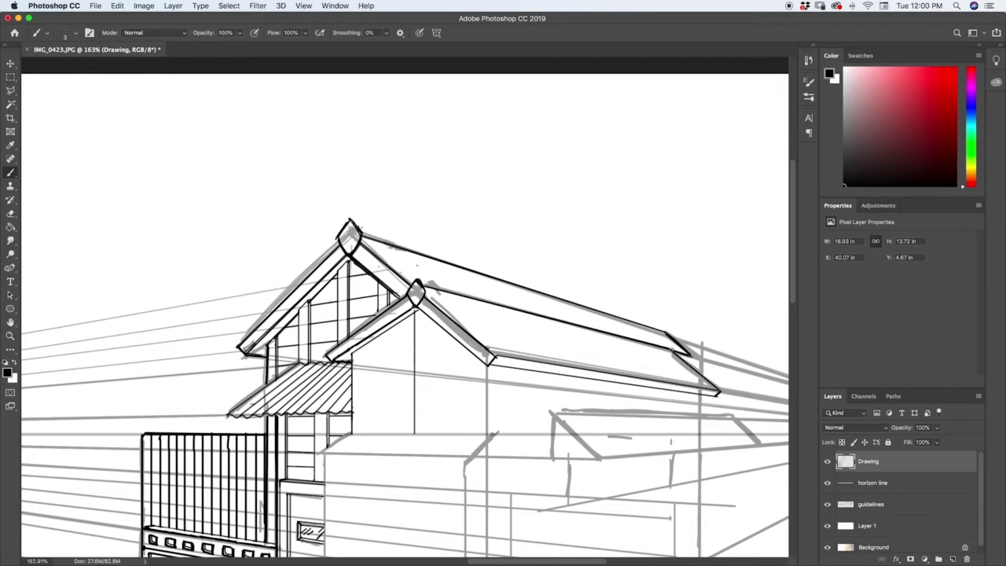
{"action": "left_click_drag", "start_coordinate": [424, 435], "coordinate": [424, 311]}
{"action": "left_click_drag", "start_coordinate": [388, 435], "coordinate": [388, 329]}
{"action": "left_click_drag", "start_coordinate": [375, 435], "coordinate": [376, 333]}
{"action": "key", "text": "super+z"}
{"action": "key", "text": "super+z"}
{"action": "left_click_drag", "start_coordinate": [361, 434], "coordinate": [362, 344]}
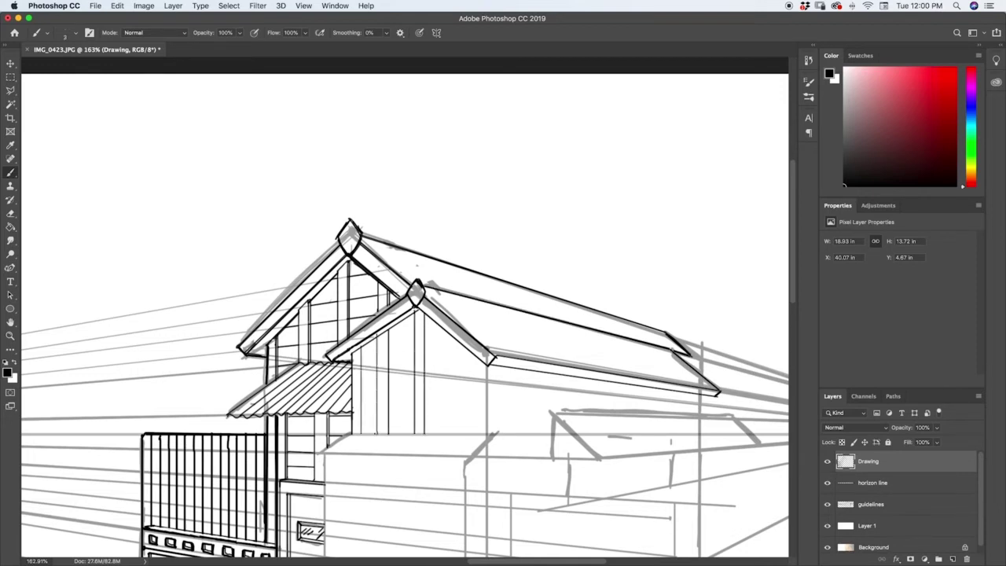
Add vertical board lines on the front gable wall's right half and double the boards' edges to give them thickness.
{"action": "mouse_move", "coordinate": [446, 435]}
{"action": "left_mouse_down"}
{"action": "mouse_move", "coordinate": [447, 330]}
{"action": "mouse_move", "coordinate": [459, 343]}
{"action": "left_mouse_up"}
{"action": "mouse_move", "coordinate": [488, 434]}
{"action": "left_mouse_down"}
{"action": "mouse_move", "coordinate": [487, 364]}
{"action": "mouse_move", "coordinate": [475, 355]}
{"action": "left_mouse_up"}
{"action": "left_click_drag", "start_coordinate": [362, 435], "coordinate": [362, 344]}
{"action": "left_click_drag", "start_coordinate": [392, 434], "coordinate": [391, 328]}
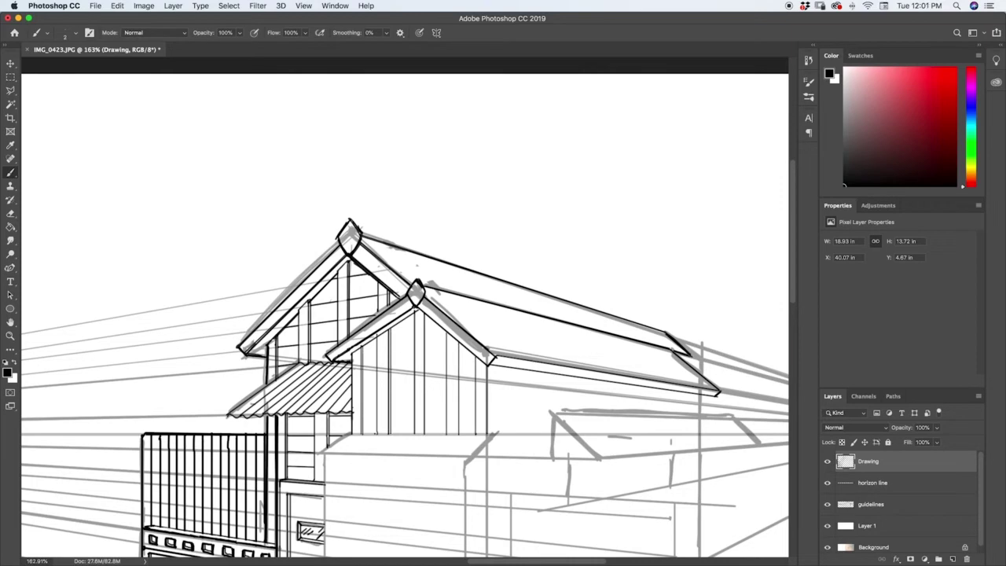
{"action": "left_click_drag", "start_coordinate": [426, 436], "coordinate": [426, 314]}
{"action": "left_click_drag", "start_coordinate": [460, 435], "coordinate": [461, 343]}
{"action": "left_click_drag", "start_coordinate": [489, 434], "coordinate": [488, 366]}
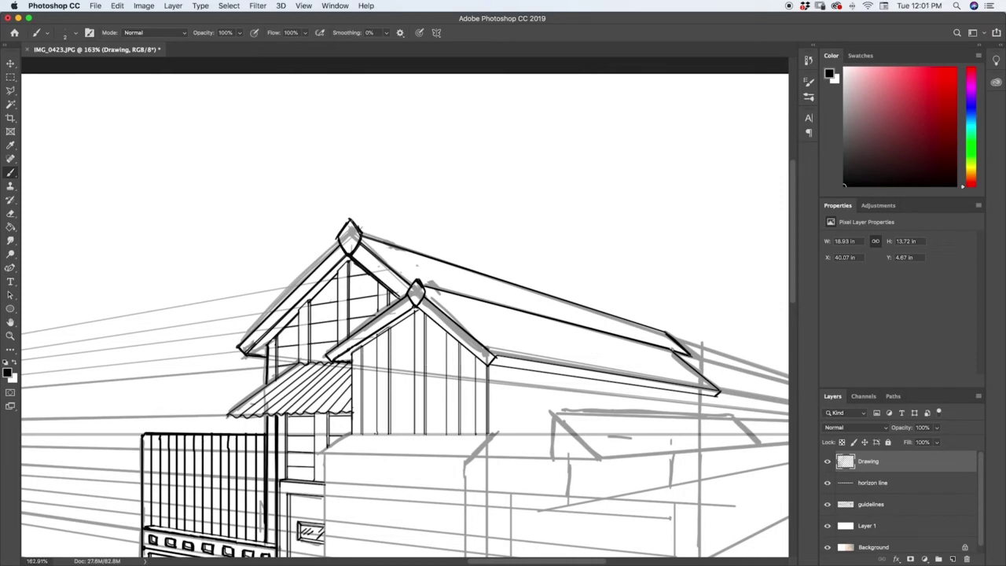
Clean up the upper ends of the front gable wall's vertical boards beneath the roof with the Eraser.
{"action": "key", "text": "z"}
{"action": "key", "text": "e"}
{"action": "mouse_move", "coordinate": [381, 342]}
{"action": "left_mouse_down"}
{"action": "mouse_move", "coordinate": [437, 342]}
{"action": "mouse_move", "coordinate": [419, 377]}
{"action": "left_mouse_up"}
{"action": "left_click", "coordinate": [460, 280]}
{"action": "key", "text": "z"}
{"action": "key", "text": "b"}
{"action": "key", "text": "z"}
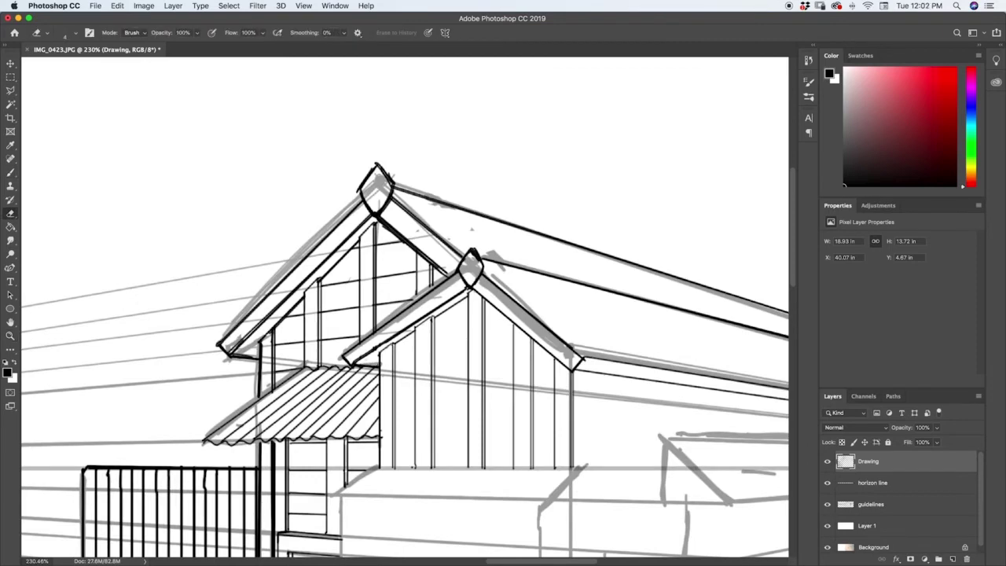
{"action": "key", "text": "b"}
Add guide lines on the guidelines layer from the left vanishing point toward the front gable wall.
{"action": "key", "text": "z"}
{"action": "key", "text": "super+minus"}
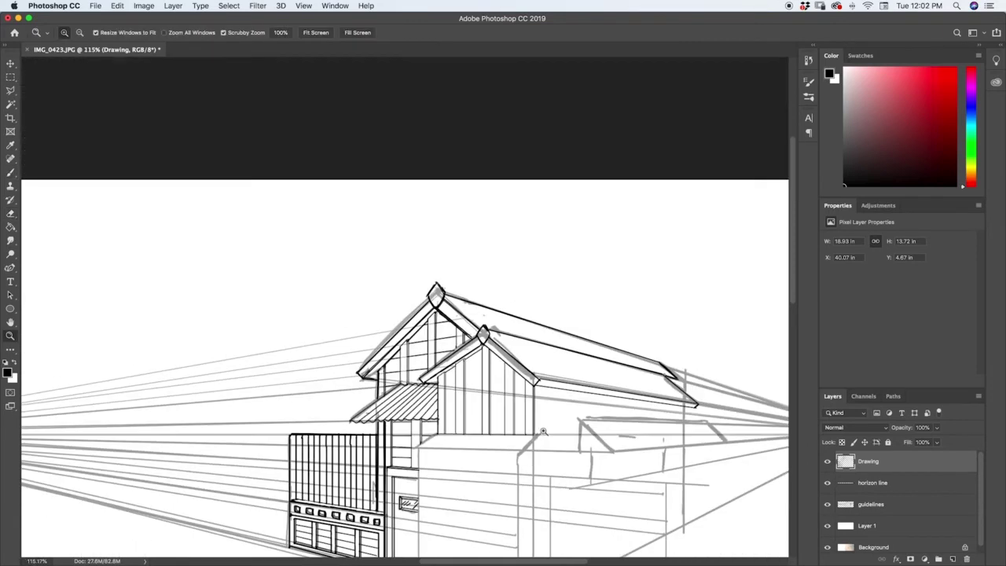
{"action": "key", "text": "b"}
{"action": "left_click", "coordinate": [871, 504]}
{"action": "key", "text": "z"}
{"action": "key", "text": "super+minus"}
{"action": "key", "text": "b"}
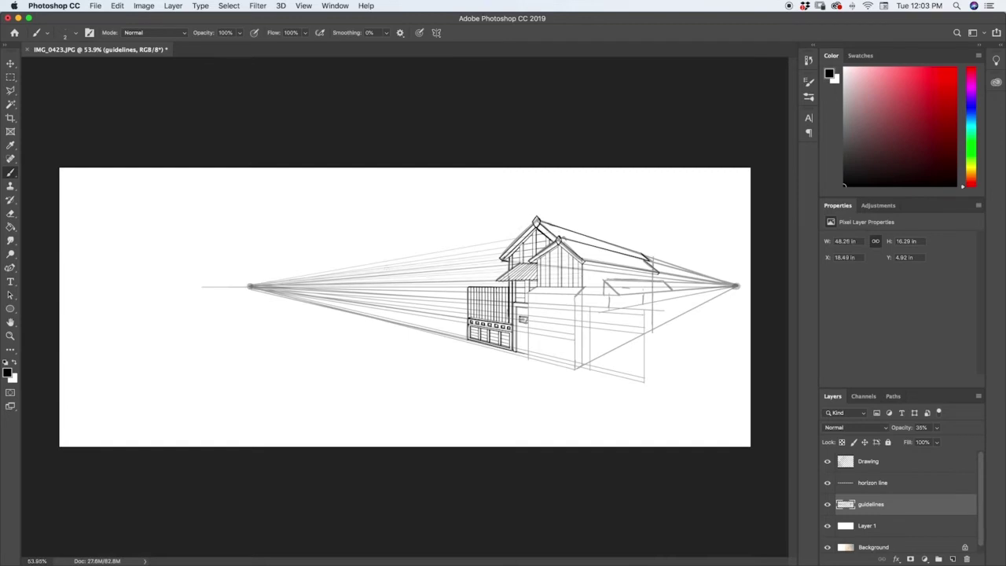
Draw horizontal plank lines across the front gable wall on the Drawing layer, following the guide lines.
{"action": "key", "text": "z"}
{"action": "key", "text": "super+plus"}
{"action": "key", "text": "super+plus"}
{"action": "key", "text": "alt+]"}
{"action": "key", "text": "alt+]"}
{"action": "key", "text": "b"}
{"action": "left_click_drag", "start_coordinate": [508, 285], "coordinate": [651, 281]}
{"action": "mouse_move", "coordinate": [508, 265]}
{"action": "left_mouse_down"}
{"action": "mouse_move", "coordinate": [637, 263]}
{"action": "mouse_move", "coordinate": [635, 251]}
{"action": "left_mouse_up"}
{"action": "left_click_drag", "start_coordinate": [506, 239], "coordinate": [629, 236]}
{"action": "left_click_drag", "start_coordinate": [508, 226], "coordinate": [615, 224]}
{"action": "left_click_drag", "start_coordinate": [538, 214], "coordinate": [601, 212]}
Erase the plank lines where they cross the front gable wall's vertical boards.
{"action": "key", "text": "super+plus"}
{"action": "key", "text": "e"}
{"action": "left_click_drag", "start_coordinate": [498, 276], "coordinate": [493, 385]}
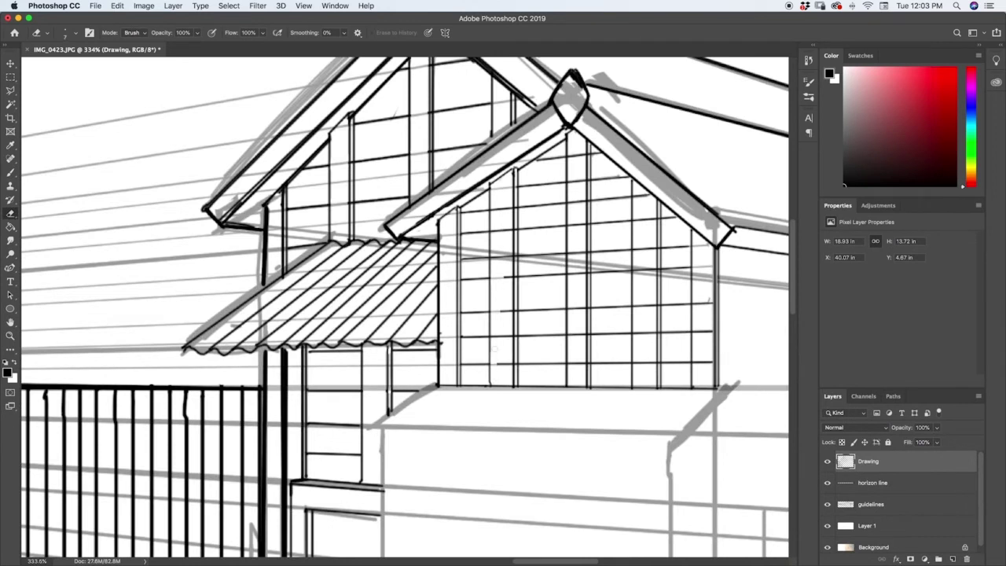
{"action": "left_click_drag", "start_coordinate": [508, 192], "coordinate": [503, 371]}
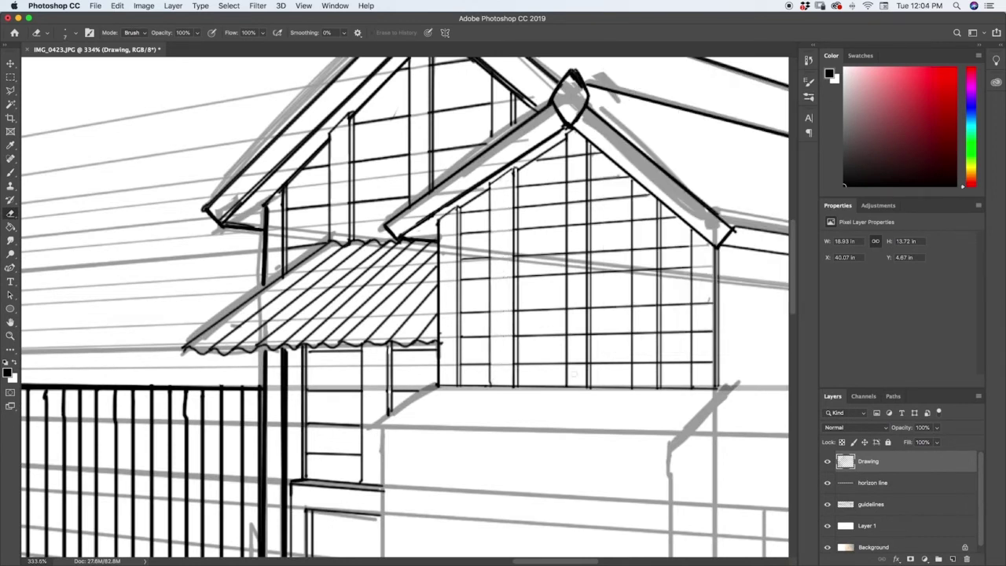
{"action": "mouse_move", "coordinate": [571, 379]}
{"action": "left_mouse_down"}
{"action": "mouse_move", "coordinate": [575, 157]}
{"action": "mouse_move", "coordinate": [583, 364]}
{"action": "left_mouse_up"}
{"action": "left_click_drag", "start_coordinate": [585, 148], "coordinate": [583, 347]}
{"action": "mouse_move", "coordinate": [636, 366]}
{"action": "left_mouse_down"}
{"action": "mouse_move", "coordinate": [635, 196]}
{"action": "mouse_move", "coordinate": [653, 361]}
{"action": "left_mouse_up"}
{"action": "left_click_drag", "start_coordinate": [645, 218], "coordinate": [644, 306]}
{"action": "left_click_drag", "start_coordinate": [700, 363], "coordinate": [706, 304]}
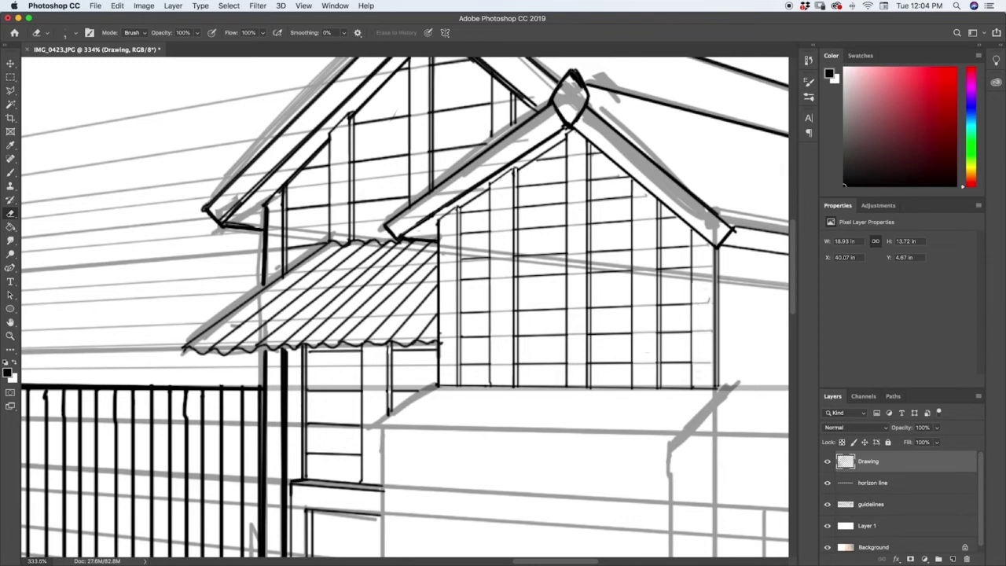
Trim the remaining plank line ends between the doubled board edges on the front gable wall with a finer Eraser.
{"action": "left_click_drag", "start_coordinate": [658, 369], "coordinate": [658, 213]}
{"action": "left_click_drag", "start_coordinate": [588, 151], "coordinate": [588, 381]}
{"action": "left_click_drag", "start_coordinate": [516, 384], "coordinate": [516, 175]}
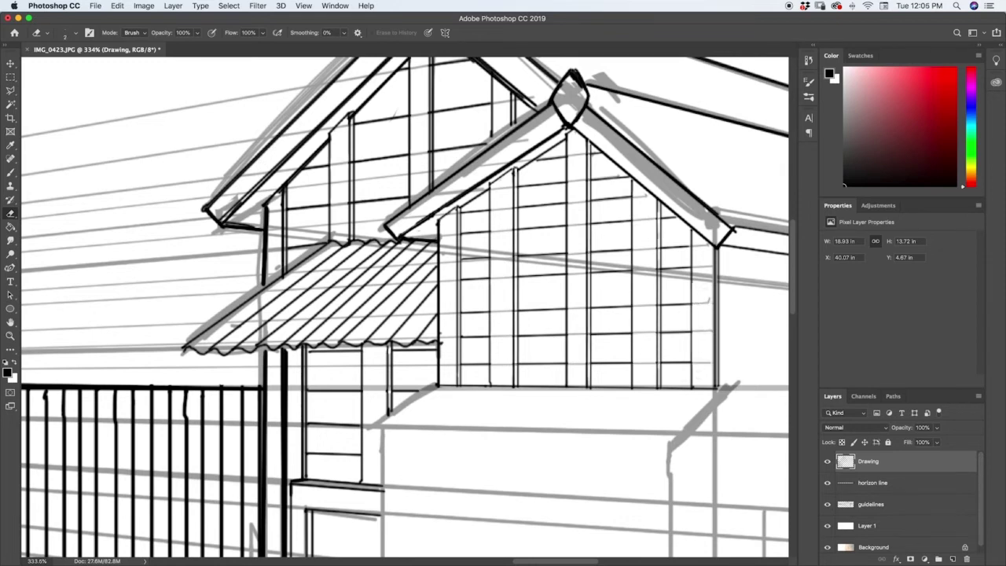
{"action": "left_click_drag", "start_coordinate": [459, 377], "coordinate": [458, 216]}
{"action": "key", "text": "z"}
{"action": "left_click", "coordinate": [578, 314], "text": "alt"}
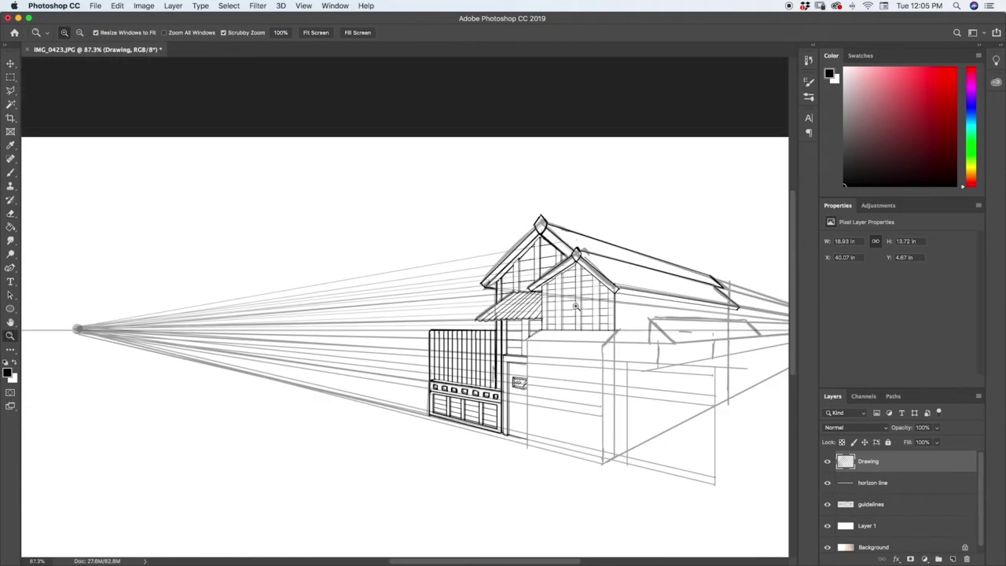
Check the clean line work alone by temporarily hiding the horizon line and guidelines layers, and restore both.
{"action": "key", "text": "h"}
{"action": "left_click_drag", "start_coordinate": [579, 305], "coordinate": [535, 336]}
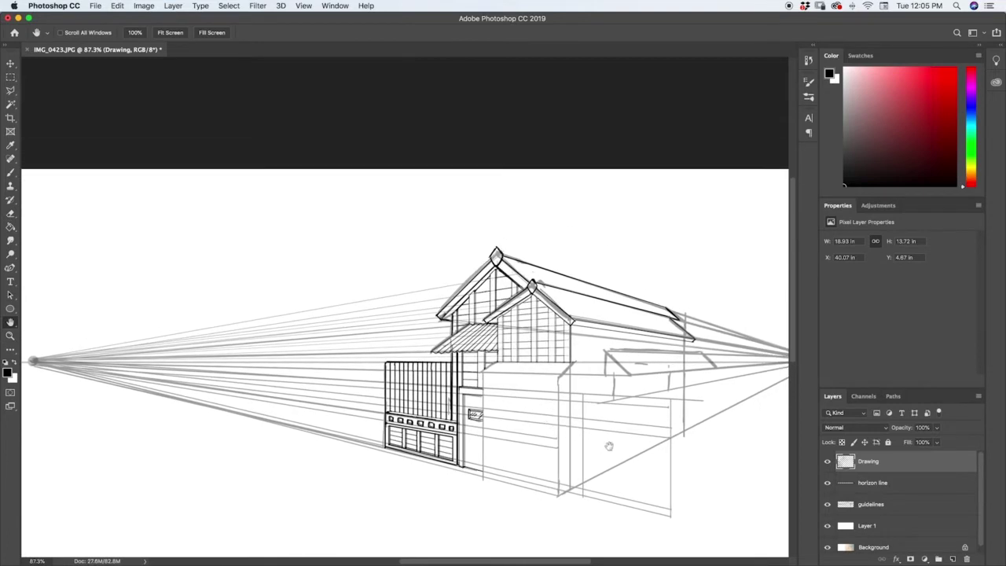
{"action": "left_click_drag", "start_coordinate": [827, 485], "coordinate": [830, 526]}
{"action": "left_click", "coordinate": [826, 526]}
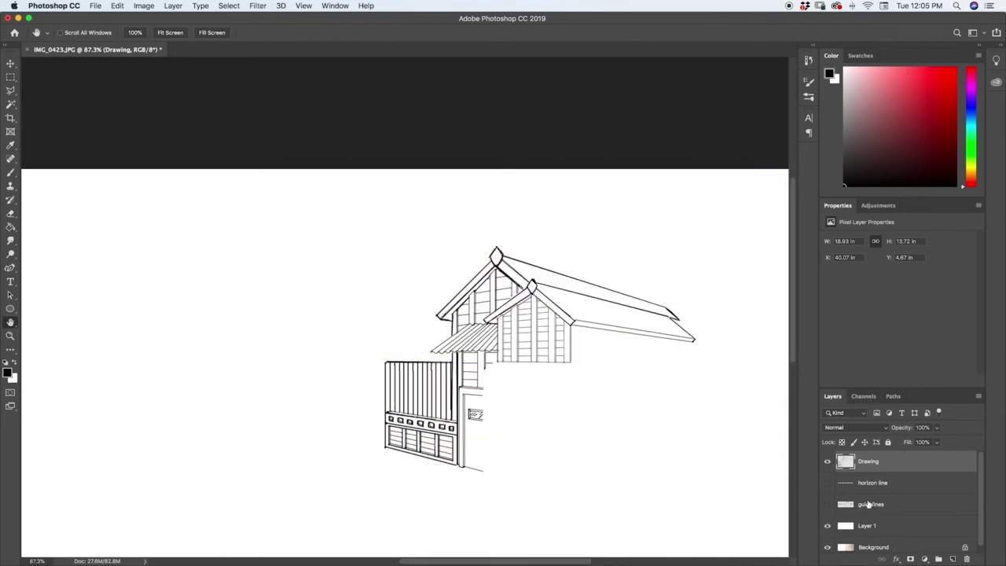
{"action": "left_click_drag", "start_coordinate": [827, 510], "coordinate": [826, 482]}
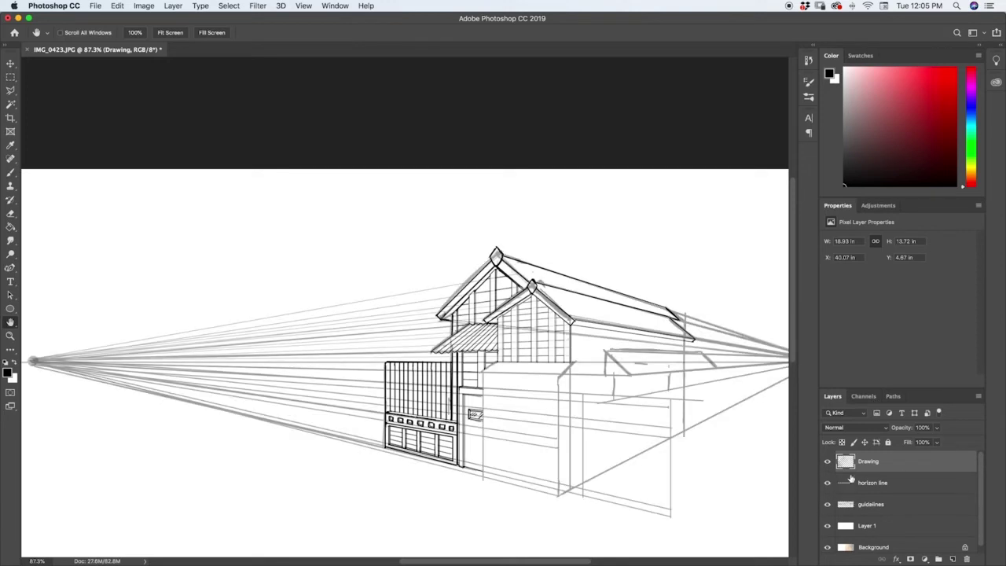
Draw the small sloping roof below the front gable wall on the Drawing layer, doubling its lower and side edges for thickness.
{"action": "key", "text": "b"}
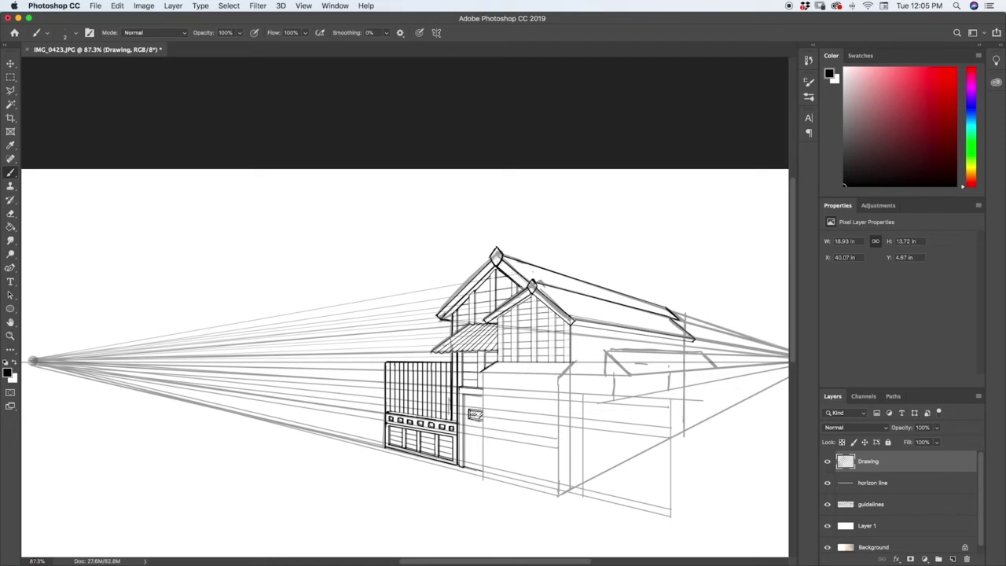
{"action": "left_click_drag", "start_coordinate": [574, 362], "coordinate": [560, 375]}
{"action": "mouse_move", "coordinate": [560, 372]}
{"action": "left_mouse_down"}
{"action": "mouse_move", "coordinate": [481, 374]}
{"action": "mouse_move", "coordinate": [558, 372]}
{"action": "left_mouse_up"}
{"action": "mouse_move", "coordinate": [484, 374]}
{"action": "left_mouse_down"}
{"action": "mouse_move", "coordinate": [540, 375]}
{"action": "mouse_move", "coordinate": [488, 374]}
{"action": "mouse_move", "coordinate": [508, 329]}
{"action": "left_mouse_up"}
{"action": "key", "text": "super+space"}
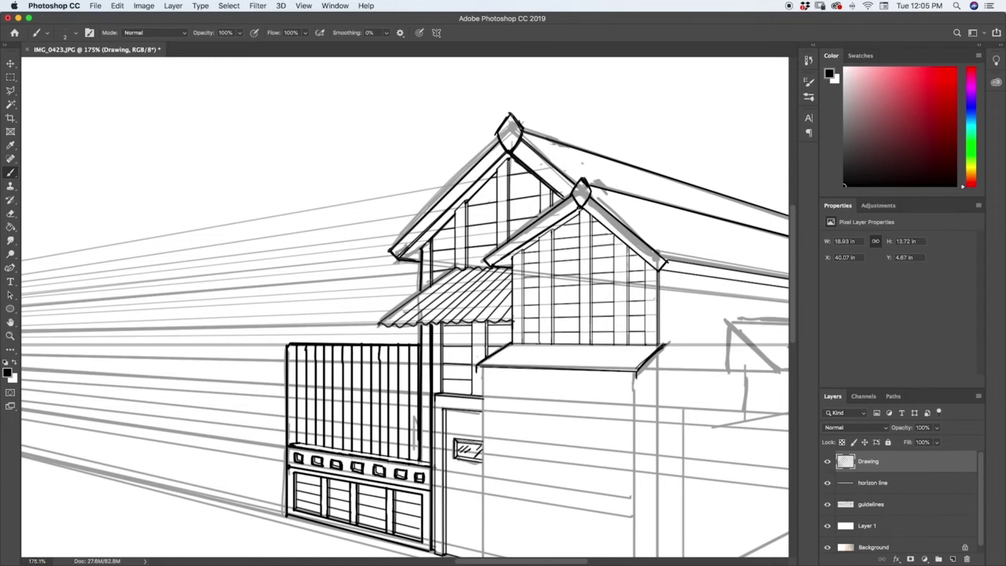
{"action": "left_click_drag", "start_coordinate": [477, 368], "coordinate": [635, 378]}
{"action": "left_click_drag", "start_coordinate": [476, 372], "coordinate": [637, 377]}
{"action": "left_click_drag", "start_coordinate": [664, 346], "coordinate": [659, 354]}
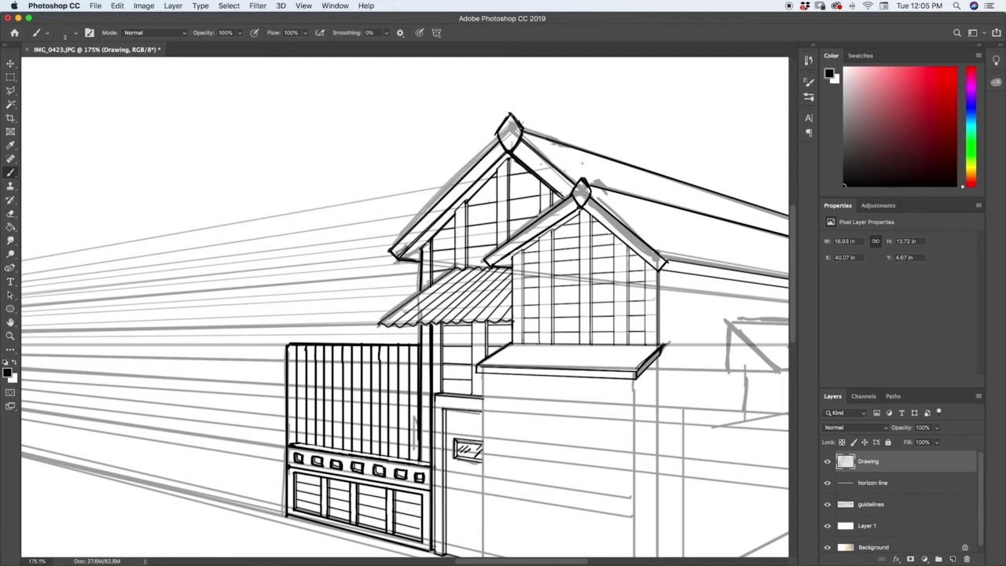
Examine the scanned sketch beneath the small front roof by temporarily hiding all layers above the Background, and restore them.
{"action": "key", "text": "space"}
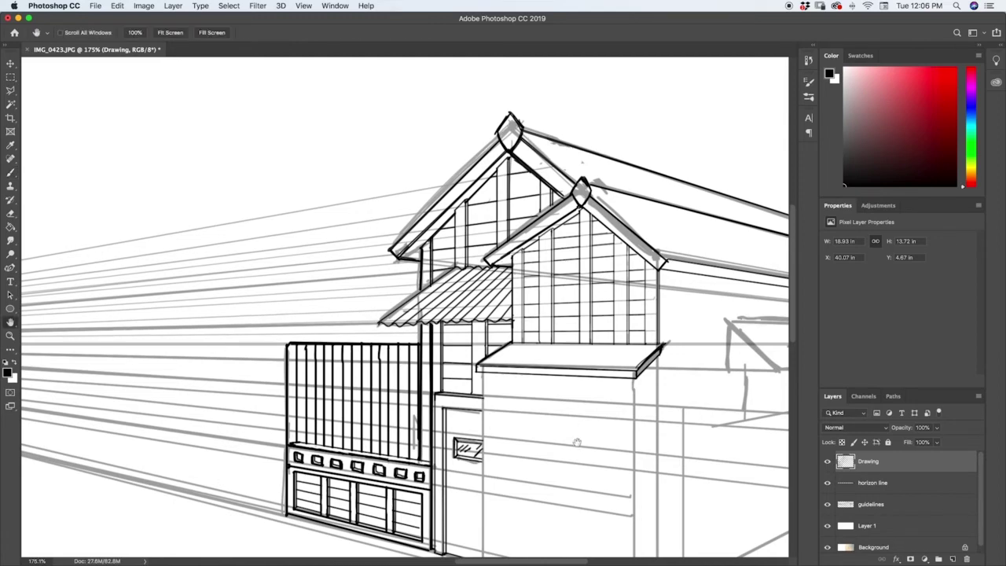
{"action": "left_click_drag", "start_coordinate": [594, 462], "coordinate": [575, 396]}
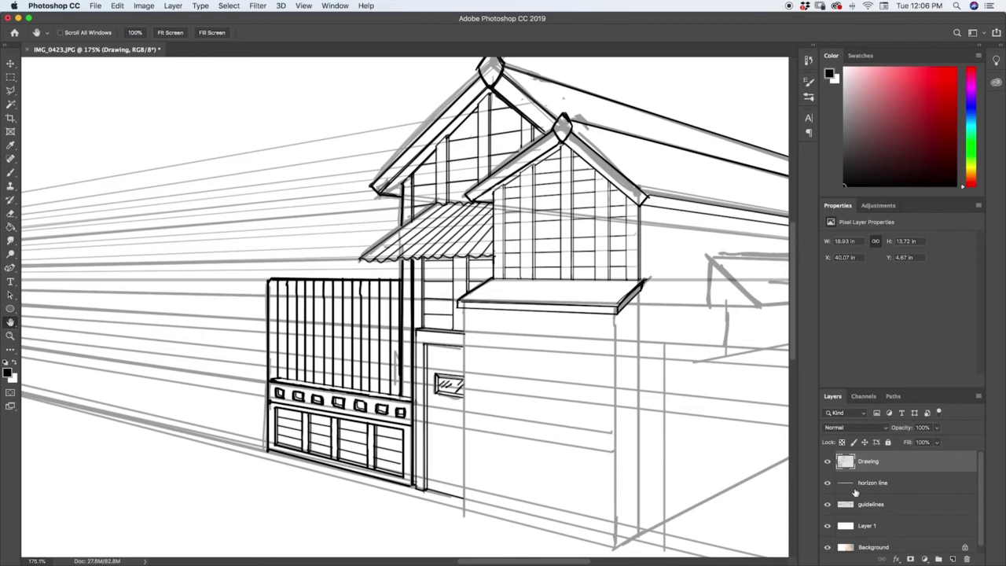
{"action": "left_click", "coordinate": [827, 526]}
{"action": "left_click_drag", "start_coordinate": [825, 509], "coordinate": [828, 464]}
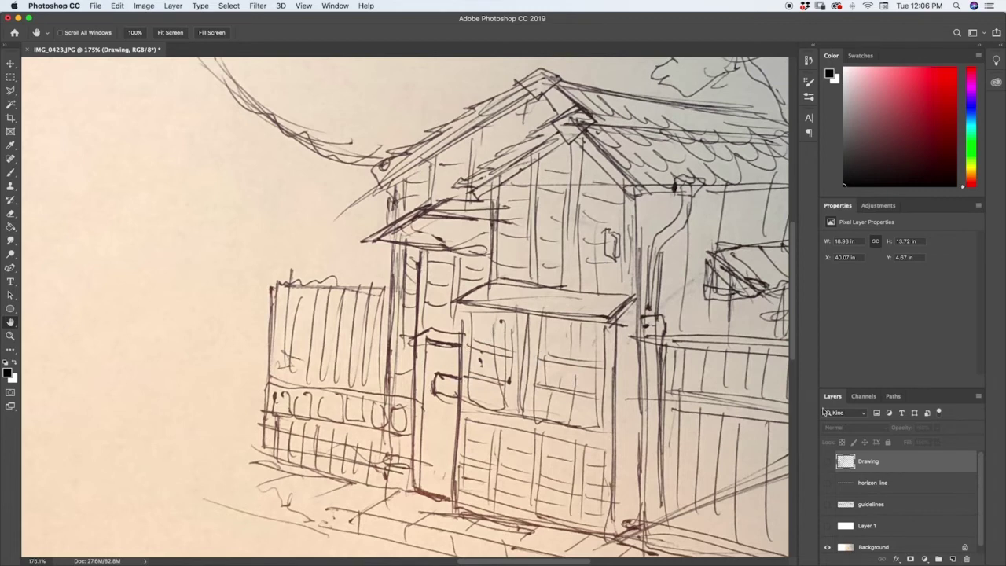
{"action": "left_click_drag", "start_coordinate": [831, 464], "coordinate": [827, 524]}
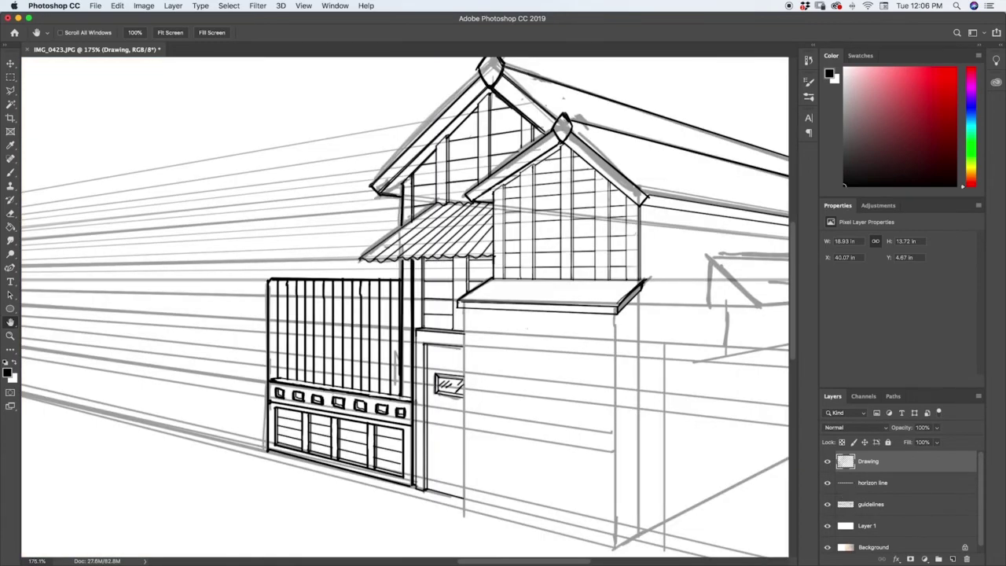
Draw the vertical side edges and the sloping ground line of the front extension wall beneath the small roof.
{"action": "key", "text": "b"}
{"action": "mouse_move", "coordinate": [464, 309]}
{"action": "left_mouse_down"}
{"action": "mouse_move", "coordinate": [463, 497]}
{"action": "mouse_move", "coordinate": [464, 315]}
{"action": "left_mouse_up"}
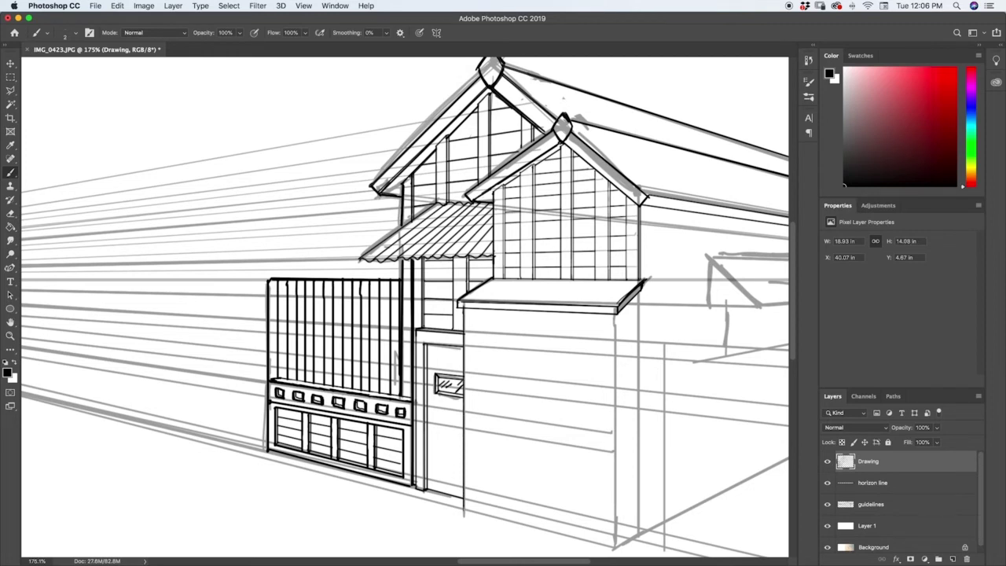
{"action": "mouse_move", "coordinate": [463, 511]}
{"action": "left_mouse_down"}
{"action": "mouse_move", "coordinate": [613, 548]}
{"action": "mouse_move", "coordinate": [614, 327]}
{"action": "mouse_move", "coordinate": [614, 545]}
{"action": "left_mouse_up"}
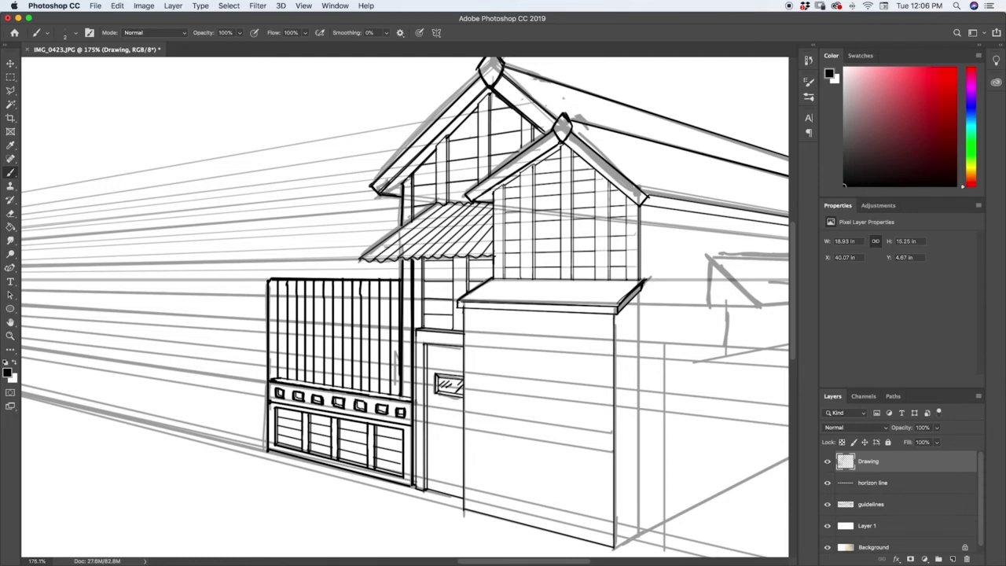
Draw two converging lines across the middle of the front extension wall as a sill band, following the guide lines.
{"action": "left_click_drag", "start_coordinate": [463, 410], "coordinate": [559, 410]}
{"action": "key", "text": "super+z"}
{"action": "left_click_drag", "start_coordinate": [463, 409], "coordinate": [612, 431]}
{"action": "left_click_drag", "start_coordinate": [463, 431], "coordinate": [613, 453]}
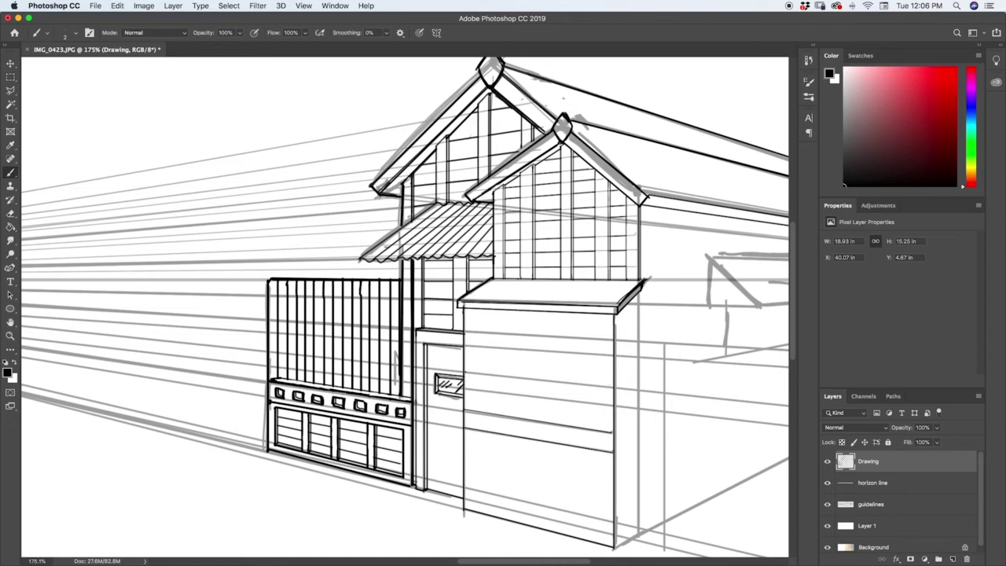
{"action": "left_click_drag", "start_coordinate": [465, 372], "coordinate": [614, 390]}
{"action": "left_click_drag", "start_coordinate": [465, 391], "coordinate": [613, 407]}
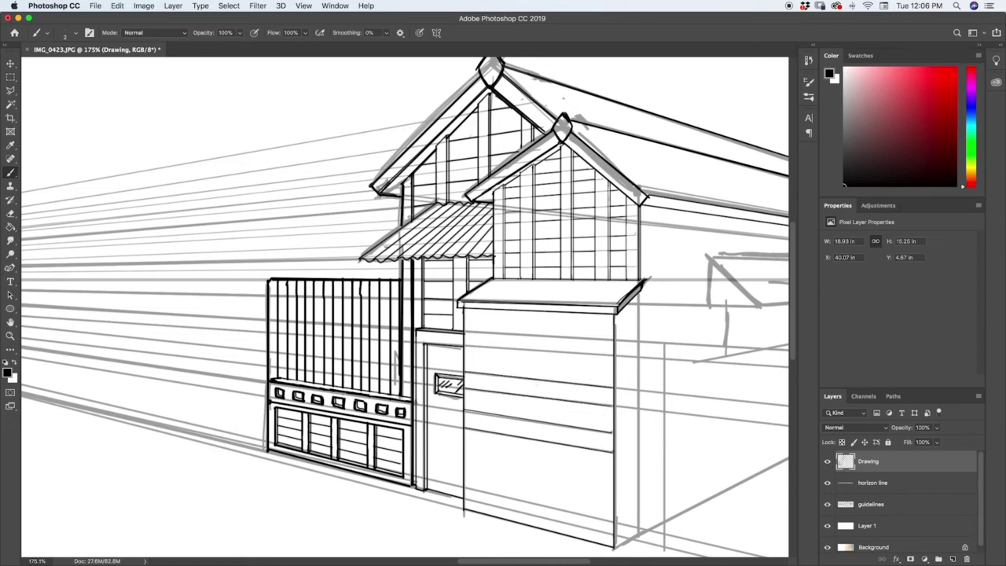
{"action": "key", "text": "super+z"}
{"action": "key", "text": "super+z"}
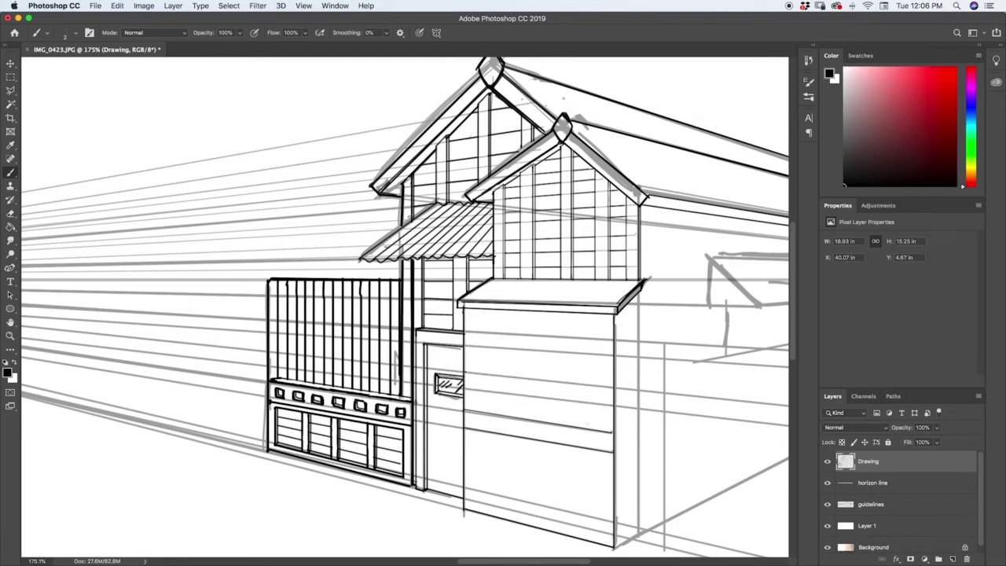
Draw the two outer vertical window edges and the first window's inner side edge between the small roof and the sill band.
{"action": "left_click_drag", "start_coordinate": [477, 409], "coordinate": [477, 312]}
{"action": "left_click_drag", "start_coordinate": [597, 428], "coordinate": [597, 316]}
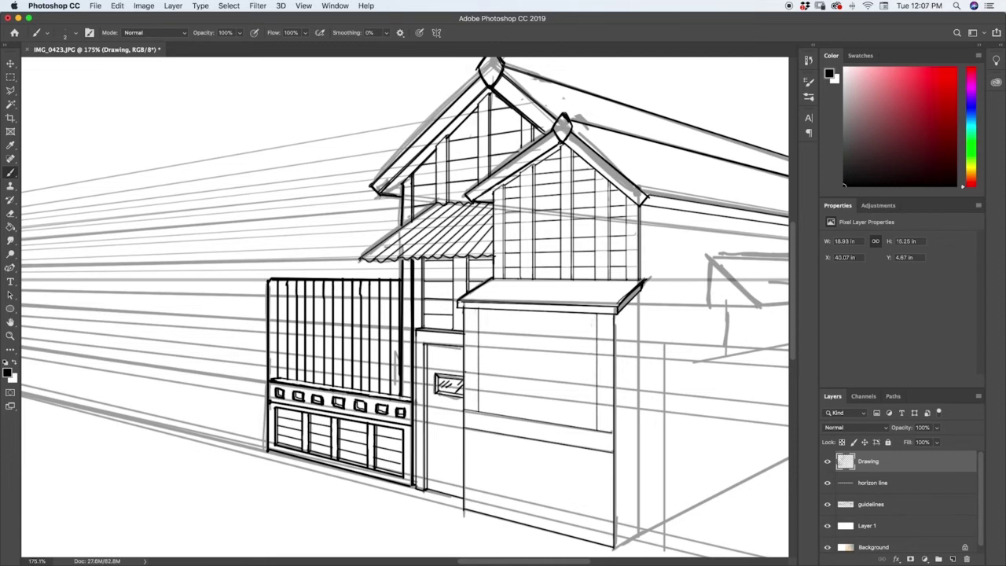
{"action": "left_click_drag", "start_coordinate": [521, 420], "coordinate": [521, 316]}
{"action": "left_click_drag", "start_coordinate": [541, 422], "coordinate": [521, 311]}
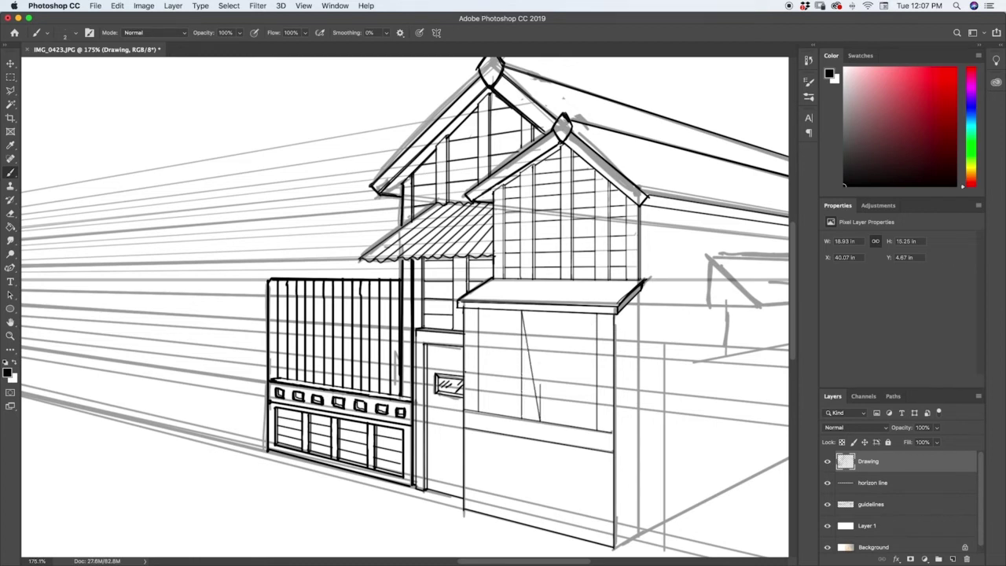
{"action": "left_click_drag", "start_coordinate": [541, 397], "coordinate": [541, 360]}
{"action": "key", "text": "ctrl+alt+z"}
{"action": "key", "text": "ctrl+alt+z"}
{"action": "key", "text": "ctrl+alt+z"}
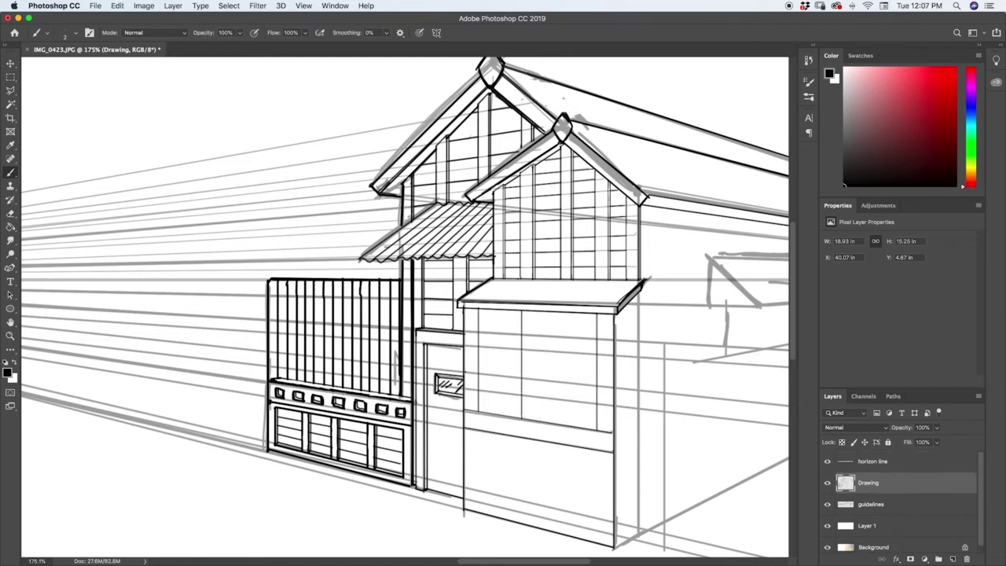
Draw the second window's inner side edge vertically from the sill band up to the small roof.
{"action": "left_click_drag", "start_coordinate": [541, 418], "coordinate": [540, 316]}
{"action": "left_click_drag", "start_coordinate": [551, 365], "coordinate": [551, 375]}
{"action": "left_click_drag", "start_coordinate": [542, 369], "coordinate": [596, 368]}
{"action": "mouse_move", "coordinate": [590, 375]}
{"action": "left_mouse_down"}
{"action": "mouse_move", "coordinate": [596, 369]}
{"action": "mouse_move", "coordinate": [586, 361]}
{"action": "left_mouse_up"}
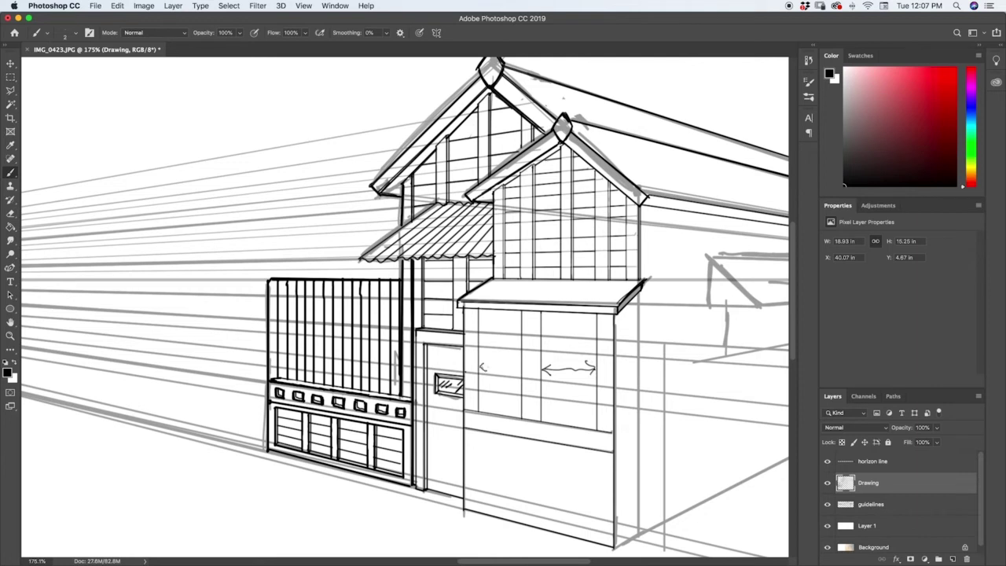
{"action": "left_click_drag", "start_coordinate": [481, 370], "coordinate": [513, 369]}
{"action": "left_click_drag", "start_coordinate": [510, 376], "coordinate": [508, 363]}
{"action": "key", "text": "super+z"}
{"action": "key", "text": "super+z"}
{"action": "key", "text": "super+z"}
{"action": "key", "text": "super+z"}
{"action": "key", "text": "super+z"}
{"action": "key", "text": "super+z"}
{"action": "key", "text": "super+z"}
{"action": "key", "text": "super+z"}
{"action": "left_click_drag", "start_coordinate": [778, 344], "coordinate": [517, 412]}
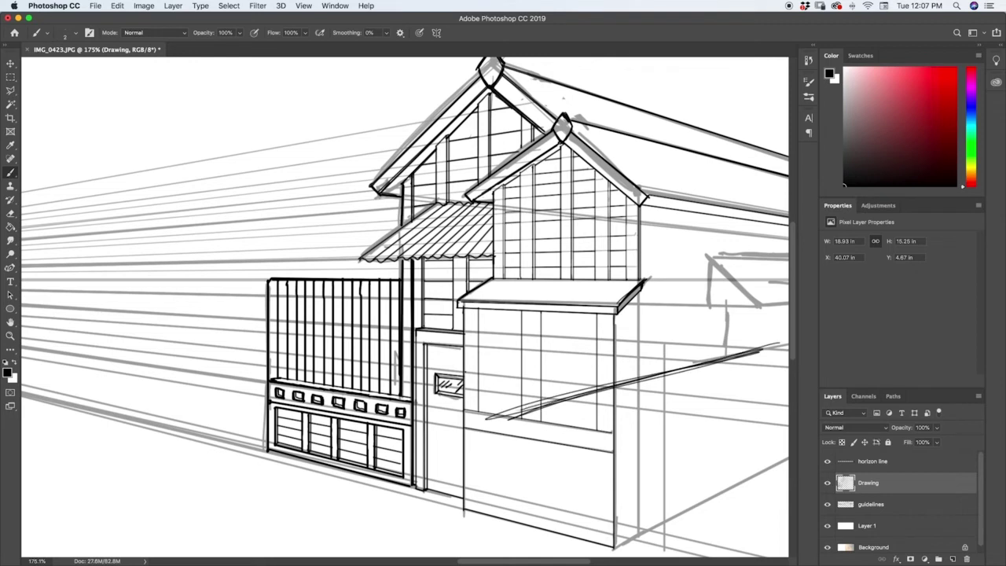
{"action": "key", "text": "super+z"}
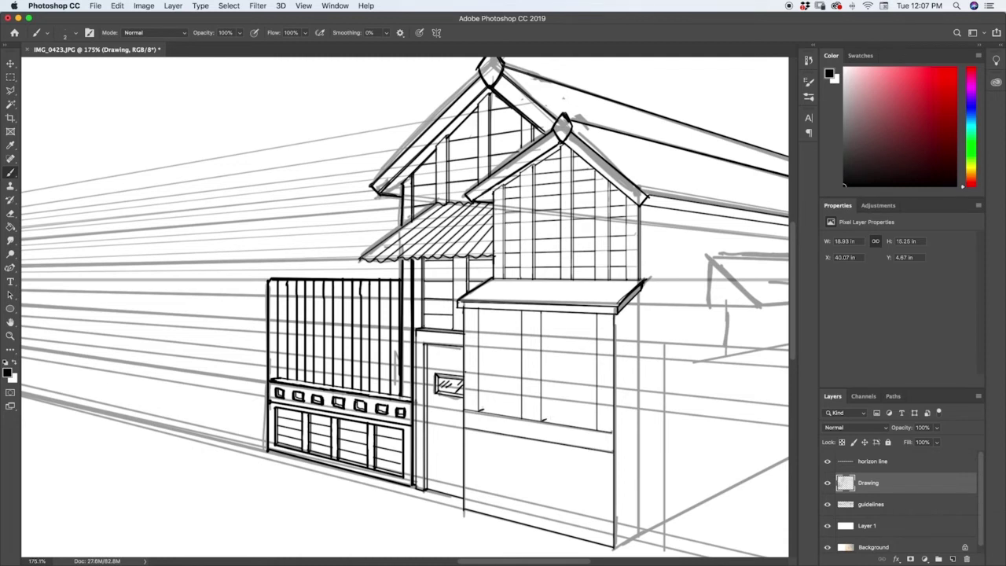
Add inner frame lines along one side and the bottom of both front extension windows to show their depth.
{"action": "left_click_drag", "start_coordinate": [483, 410], "coordinate": [482, 316]}
{"action": "left_click_drag", "start_coordinate": [483, 410], "coordinate": [522, 408]}
{"action": "key", "text": "super+z"}
{"action": "mouse_move", "coordinate": [482, 410]}
{"action": "left_mouse_down"}
{"action": "mouse_move", "coordinate": [597, 427]}
{"action": "mouse_move", "coordinate": [545, 360]}
{"action": "mouse_move", "coordinate": [545, 315]}
{"action": "left_mouse_up"}
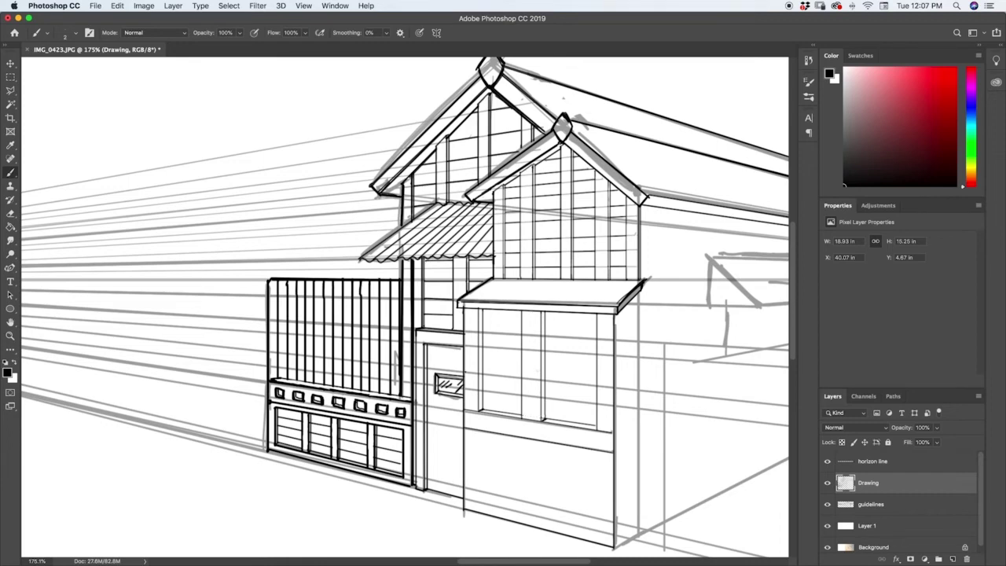
Examine the windows in the scanned sketch by temporarily showing only the Background layer, and restore the other layers.
{"action": "key", "text": "z"}
{"action": "scroll", "coordinate": [595, 362], "scroll_direction": "down", "scroll_amount": 5}
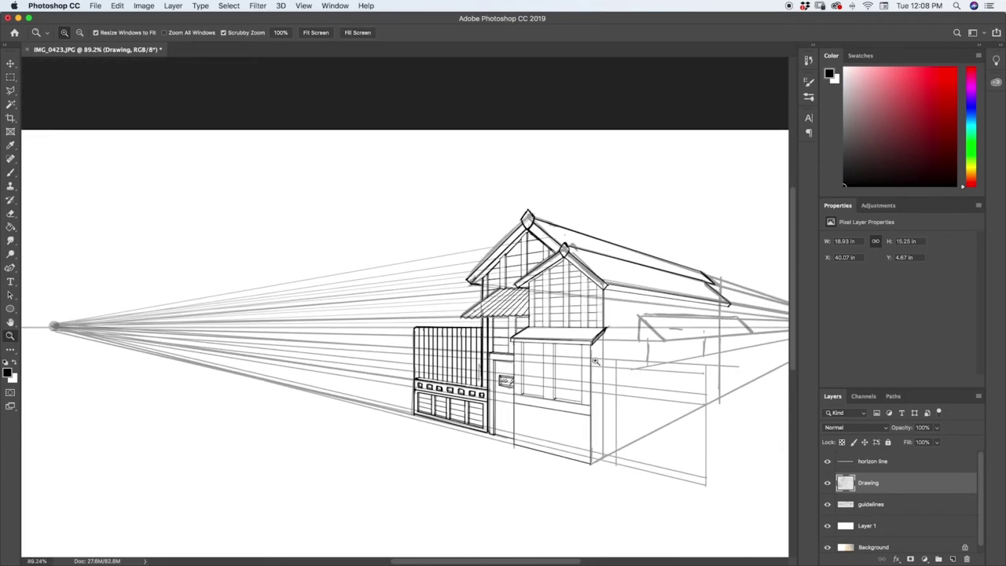
{"action": "scroll", "coordinate": [594, 389], "scroll_direction": "up", "scroll_amount": 1}
{"action": "scroll", "coordinate": [598, 382], "scroll_direction": "up", "scroll_amount": 5}
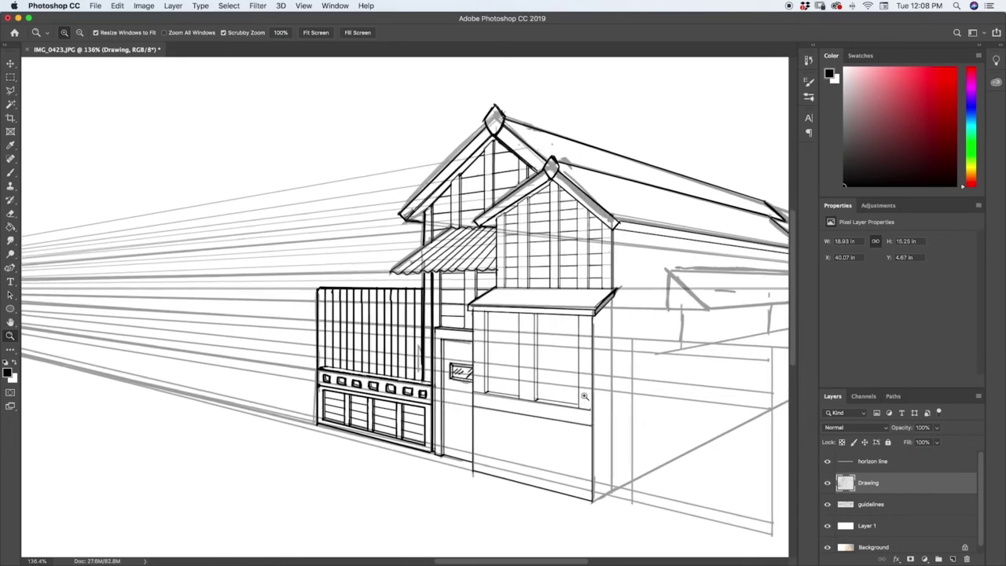
{"action": "left_click", "coordinate": [826, 548], "text": "alt"}
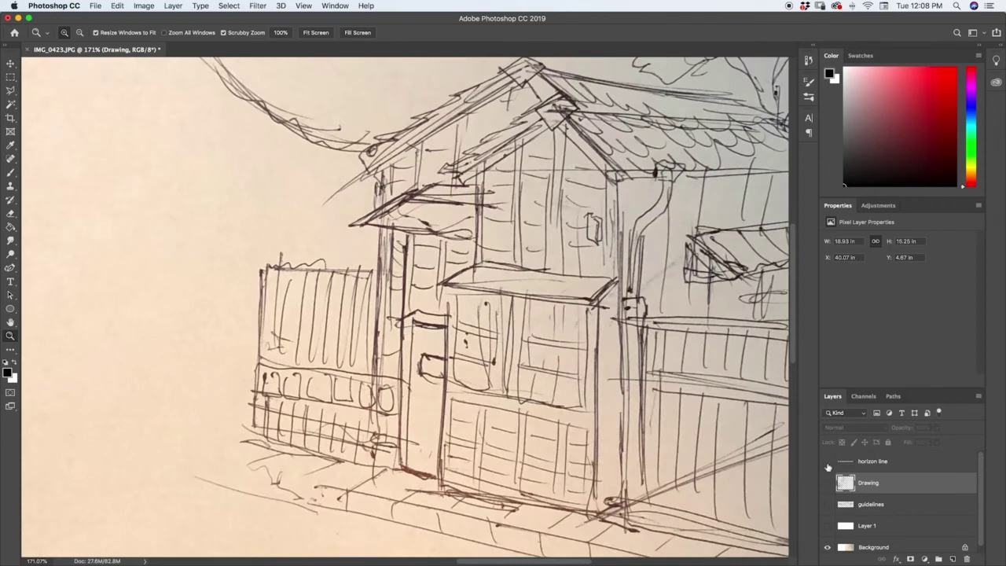
{"action": "left_click_drag", "start_coordinate": [828, 462], "coordinate": [828, 525]}
Draw the lower crossbar of both front extension windows with closely spaced lines that follow the perspective.
{"action": "key", "text": "b"}
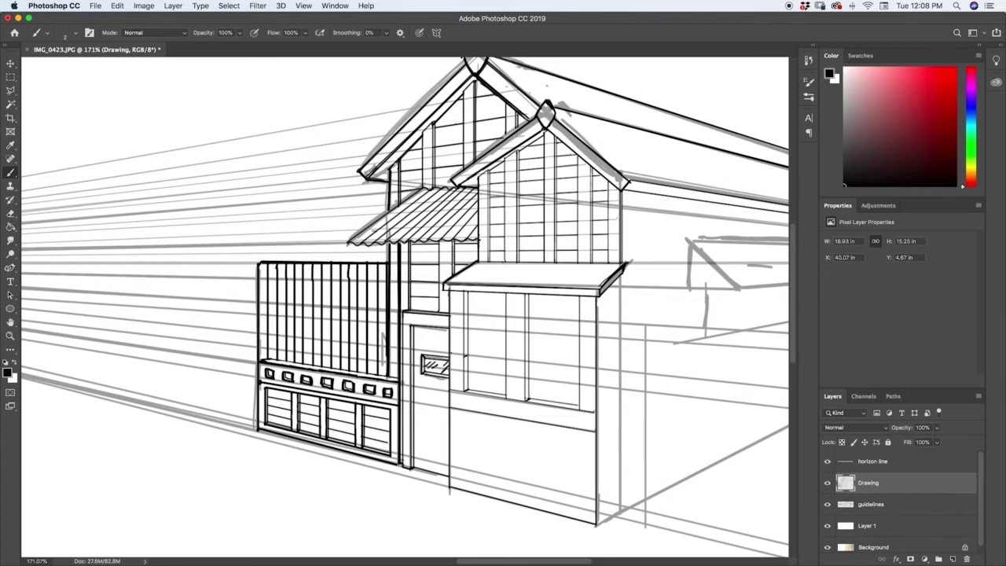
{"action": "left_click_drag", "start_coordinate": [469, 356], "coordinate": [579, 366]}
{"action": "left_click_drag", "start_coordinate": [469, 357], "coordinate": [579, 367]}
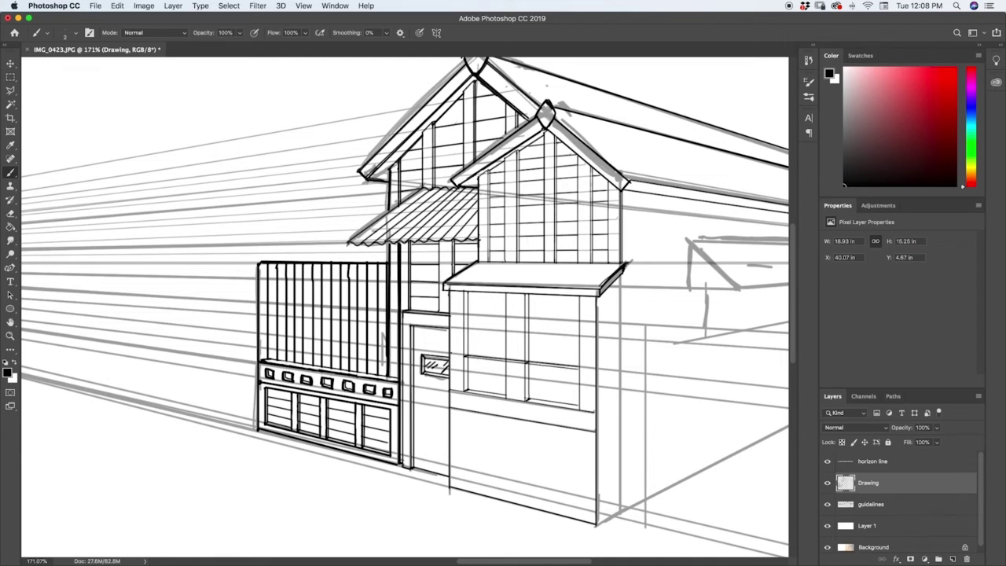
{"action": "left_click_drag", "start_coordinate": [464, 359], "coordinate": [505, 363]}
{"action": "key", "text": "super+z"}
{"action": "left_click_drag", "start_coordinate": [465, 359], "coordinate": [579, 368]}
Draw the upper crossbar of both front extension windows with closely spaced lines in perspective.
{"action": "left_click_drag", "start_coordinate": [466, 318], "coordinate": [580, 325]}
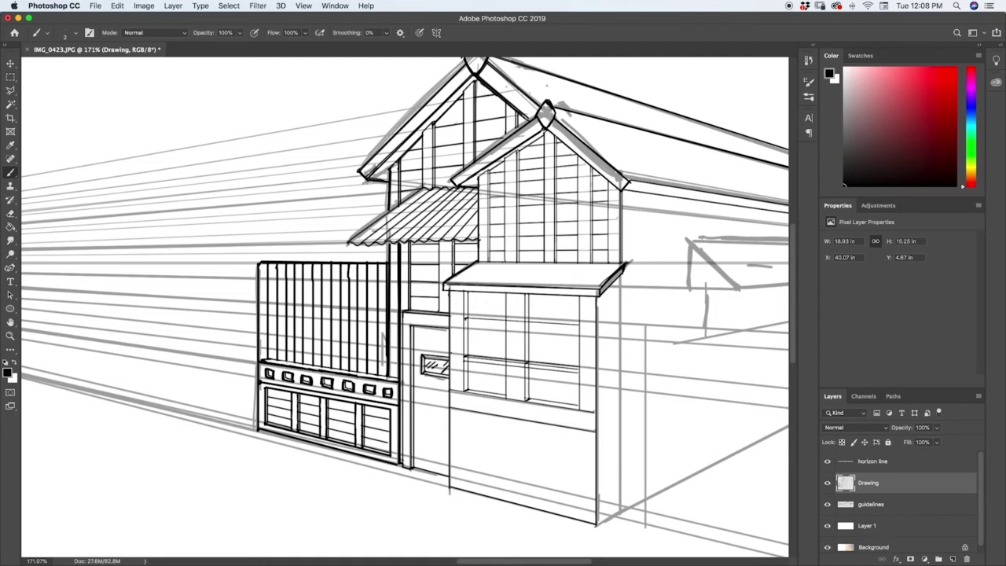
{"action": "left_click_drag", "start_coordinate": [467, 318], "coordinate": [579, 325]}
{"action": "left_click_drag", "start_coordinate": [467, 323], "coordinate": [579, 330]}
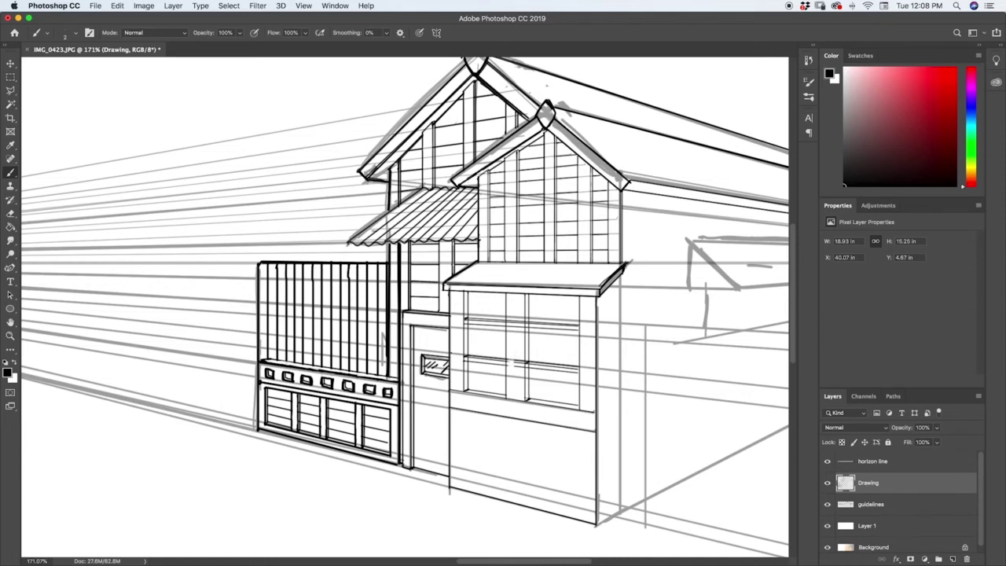
Erase the crossbar lines between the two windows and trim the frame lines where they run through the crossbars.
{"action": "left_click_drag", "start_coordinate": [513, 362], "coordinate": [519, 364]}
{"action": "key", "text": "super+space"}
{"action": "left_click_drag", "start_coordinate": [530, 334], "coordinate": [573, 334]}
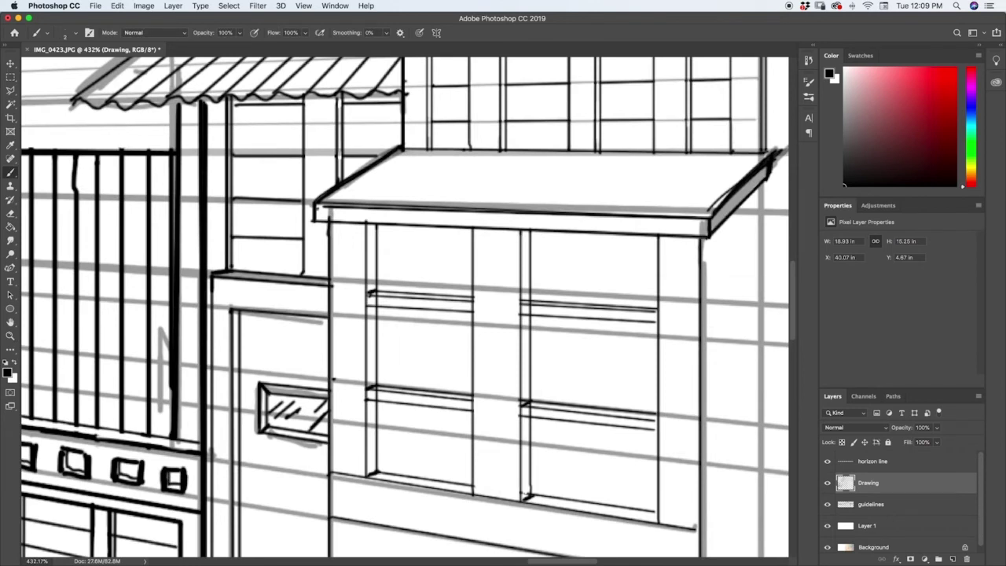
{"action": "key", "text": "e"}
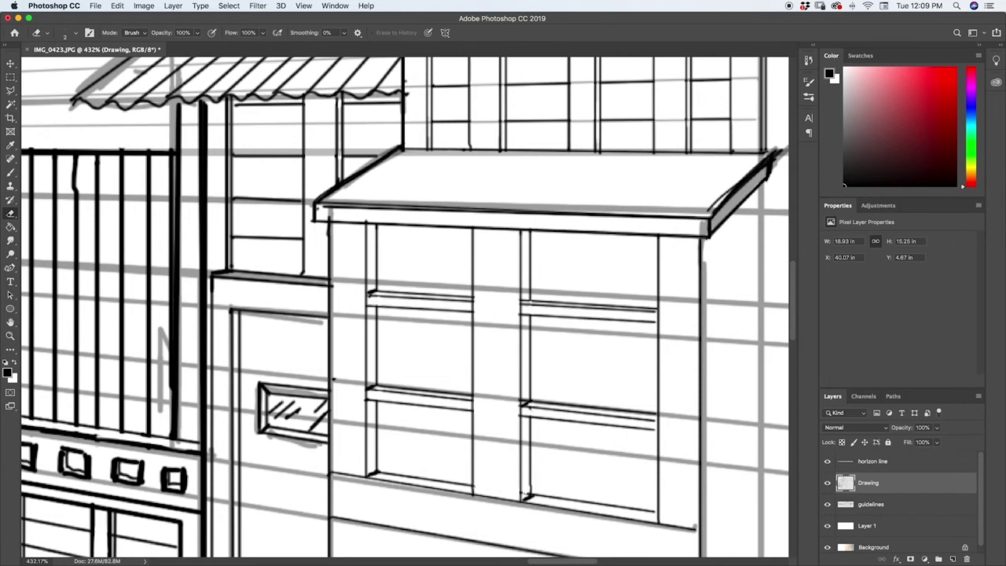
{"action": "key", "text": "b"}
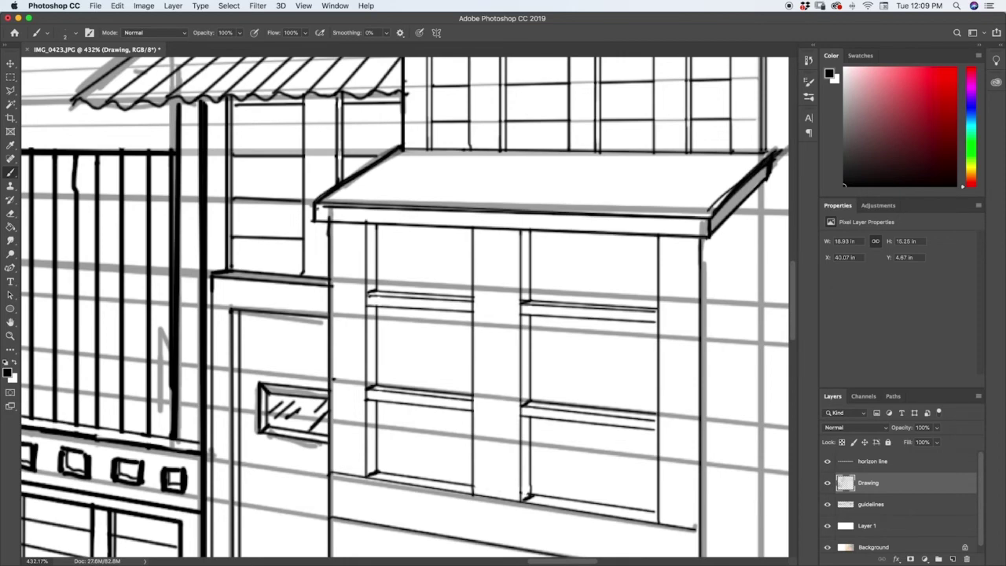
Draw short diagonal reflection strokes on the glass panes of both front extension windows.
{"action": "key", "text": "z"}
{"action": "scroll", "coordinate": [525, 497], "scroll_direction": "down", "scroll_amount": 8}
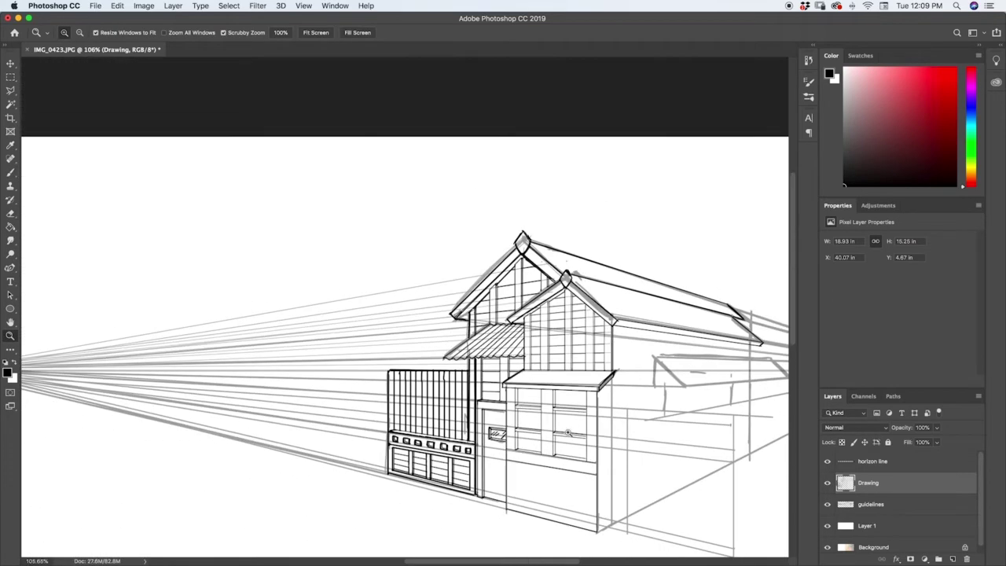
{"action": "scroll", "coordinate": [569, 428], "scroll_direction": "up", "scroll_amount": 3}
{"action": "key", "text": "b"}
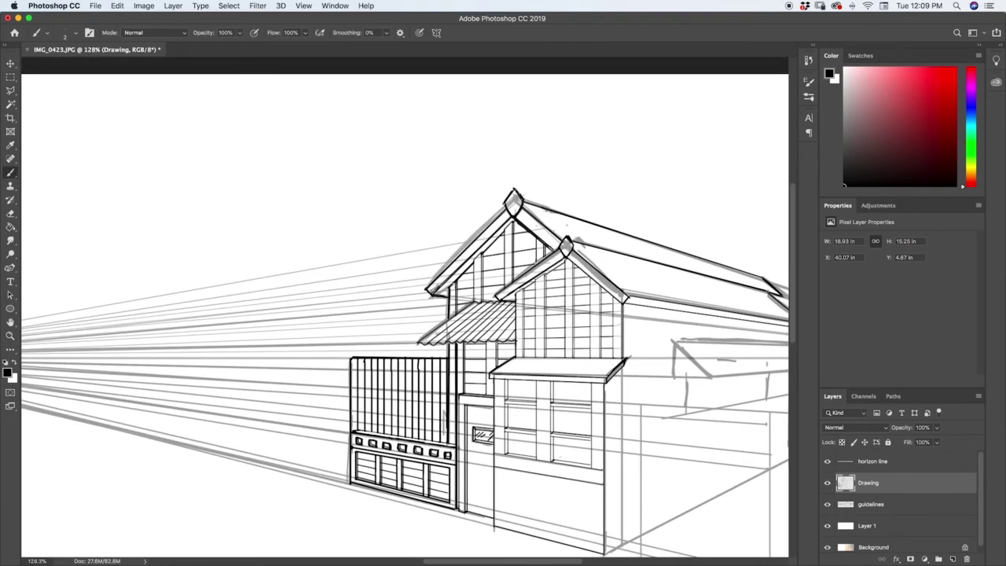
{"action": "left_click_drag", "start_coordinate": [575, 442], "coordinate": [557, 452]}
{"action": "left_click_drag", "start_coordinate": [588, 412], "coordinate": [575, 425]}
{"action": "mouse_move", "coordinate": [577, 382]}
{"action": "left_mouse_down"}
{"action": "mouse_move", "coordinate": [560, 398]}
{"action": "mouse_move", "coordinate": [569, 394]}
{"action": "mouse_move", "coordinate": [509, 391]}
{"action": "mouse_move", "coordinate": [517, 452]}
{"action": "left_mouse_up"}
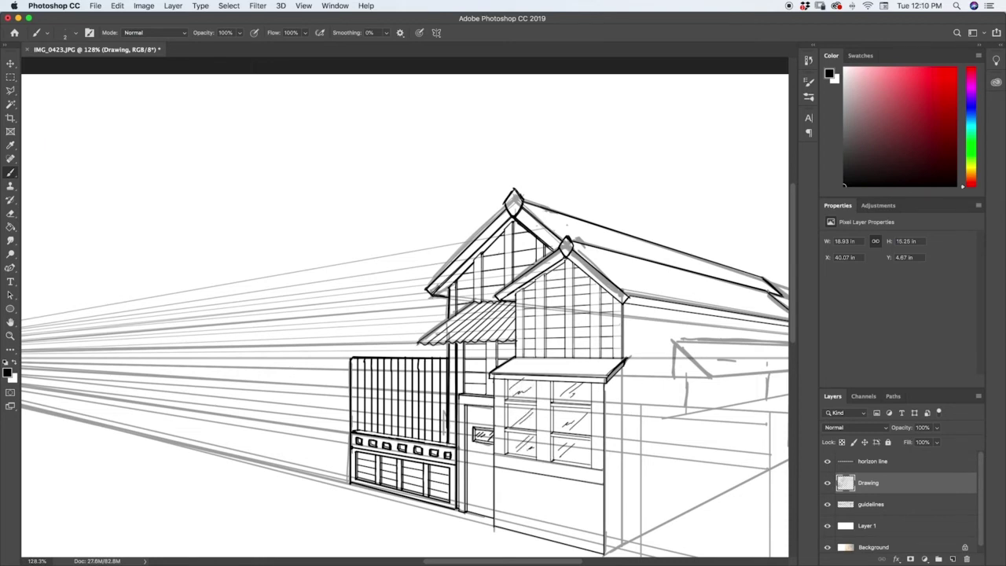
Add more scribbled and crossing reflection strokes to the upper and right-hand panes of the front extension windows.
{"action": "key", "text": "e"}
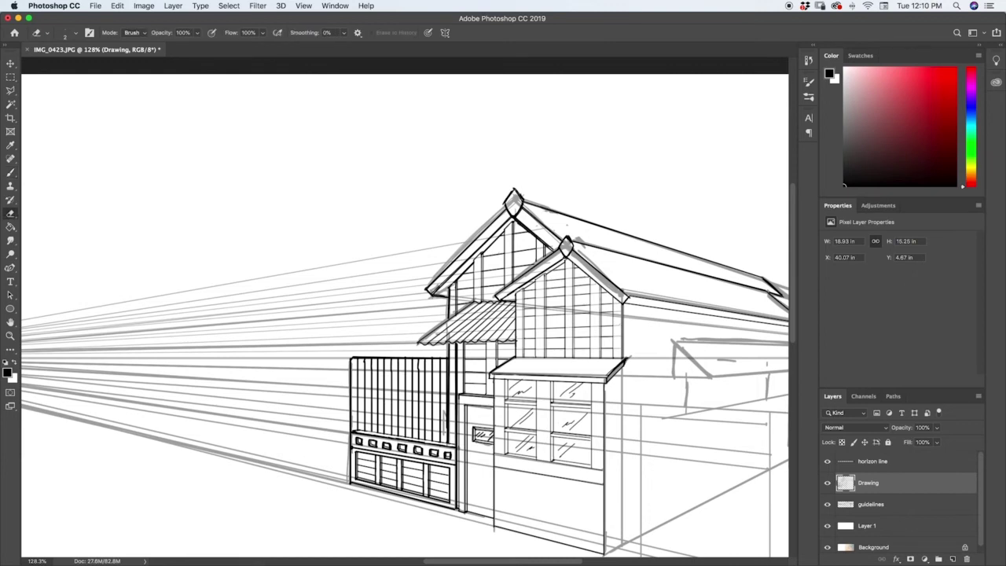
{"action": "key", "text": "b"}
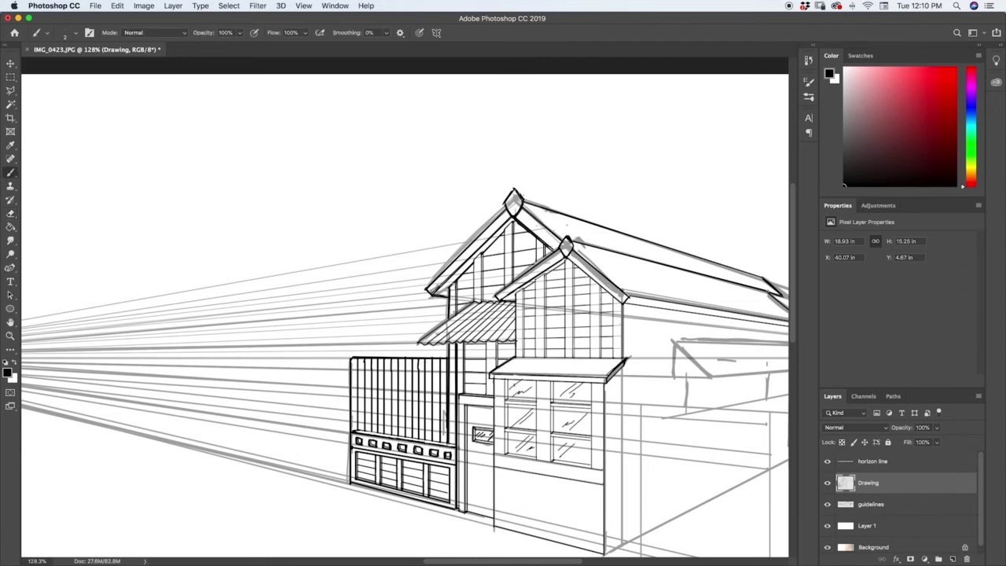
{"action": "left_click_drag", "start_coordinate": [515, 397], "coordinate": [527, 388]}
{"action": "left_click_drag", "start_coordinate": [516, 401], "coordinate": [534, 385]}
{"action": "mouse_move", "coordinate": [554, 419]}
{"action": "left_mouse_down"}
{"action": "mouse_move", "coordinate": [559, 438]}
{"action": "mouse_move", "coordinate": [581, 444]}
{"action": "left_mouse_up"}
{"action": "mouse_move", "coordinate": [558, 398]}
{"action": "left_mouse_down"}
{"action": "mouse_move", "coordinate": [568, 389]}
{"action": "mouse_move", "coordinate": [584, 410]}
{"action": "mouse_move", "coordinate": [584, 388]}
{"action": "left_mouse_up"}
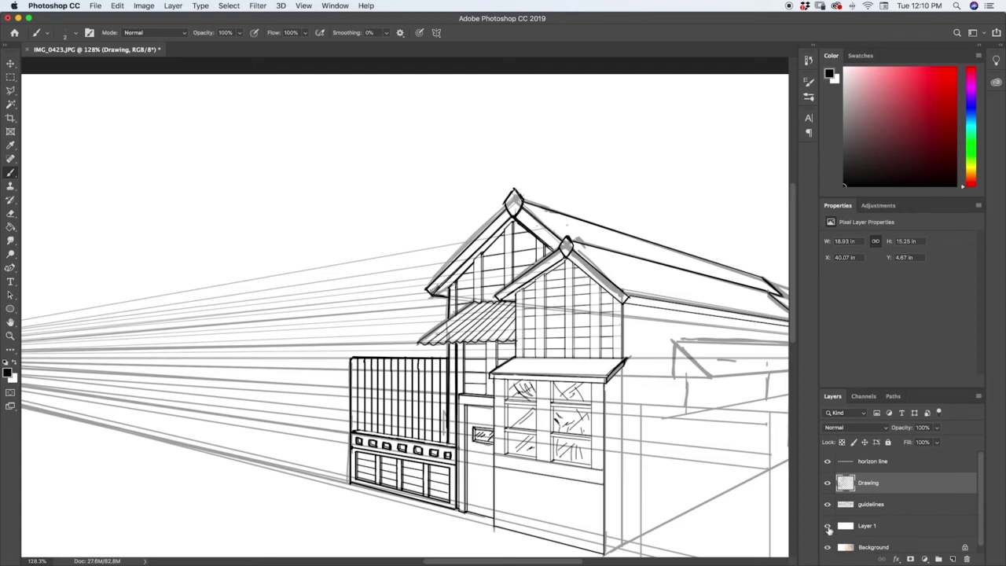
Draw the vertical post lines and the bottom rail of the two panels below the front extension windows.
{"action": "mouse_move", "coordinate": [828, 527]}
{"action": "left_mouse_down"}
{"action": "mouse_move", "coordinate": [828, 463]}
{"action": "mouse_move", "coordinate": [827, 528]}
{"action": "left_mouse_up"}
{"action": "left_click_drag", "start_coordinate": [505, 468], "coordinate": [505, 520]}
{"action": "left_click_drag", "start_coordinate": [536, 473], "coordinate": [536, 528]}
{"action": "left_click_drag", "start_coordinate": [549, 475], "coordinate": [548, 538]}
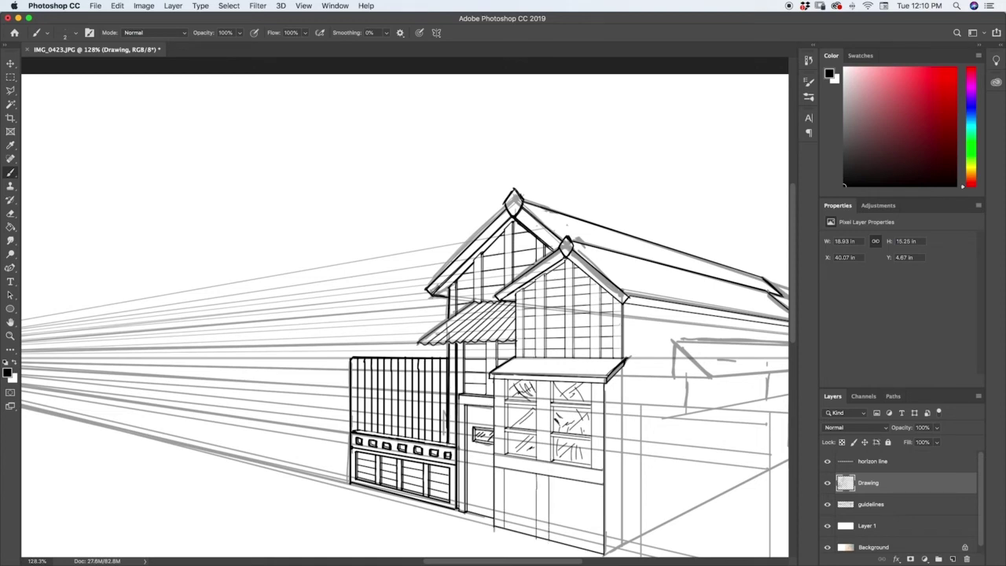
{"action": "left_click_drag", "start_coordinate": [591, 481], "coordinate": [591, 545]}
{"action": "left_click_drag", "start_coordinate": [495, 517], "coordinate": [604, 547]}
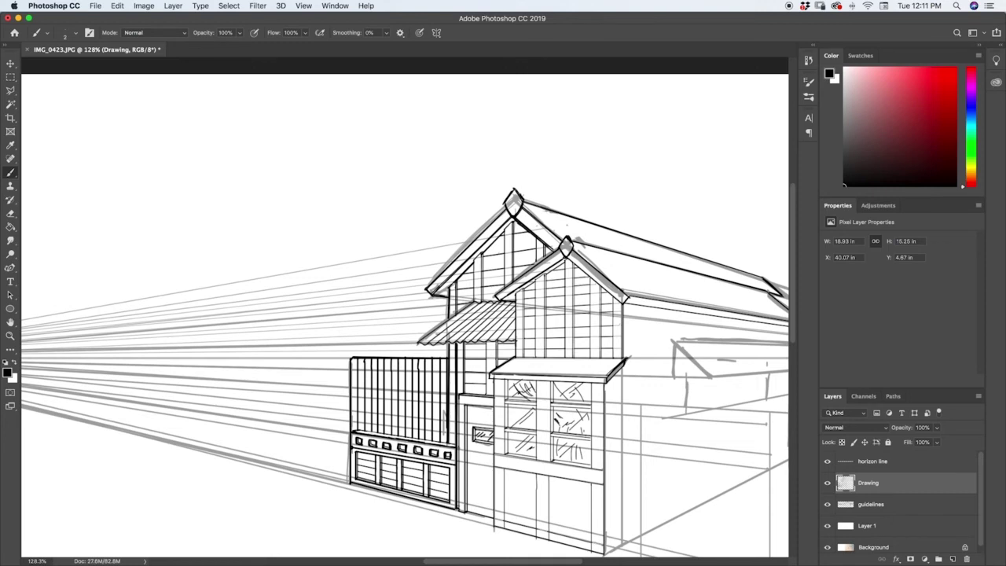
Draw inner edge lines along the left and bottom sides of both lower panels to give their frames thickness.
{"action": "key", "text": "h"}
{"action": "scroll", "coordinate": [541, 442], "scroll_direction": "up", "scroll_amount": 6}
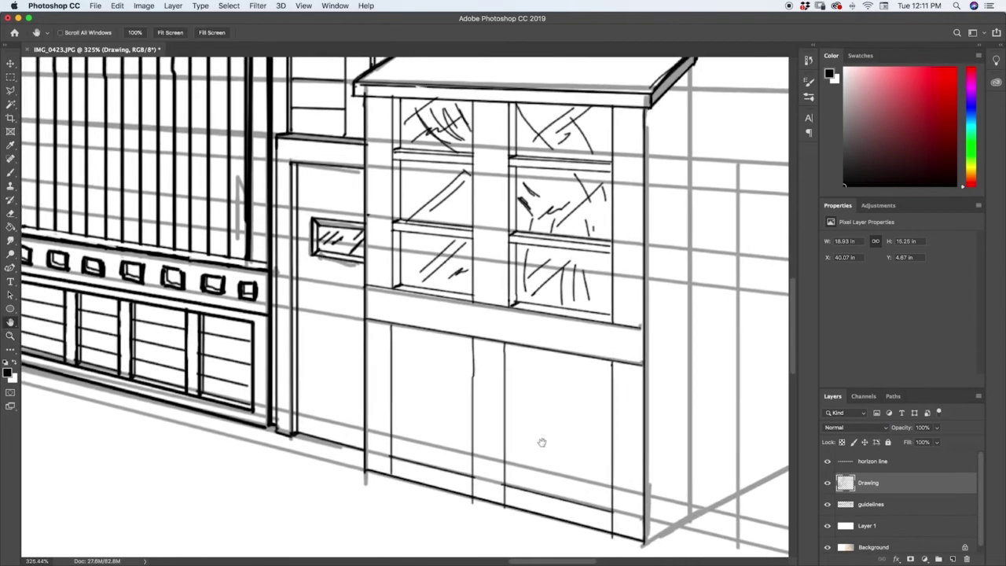
{"action": "left_click_drag", "start_coordinate": [541, 443], "coordinate": [493, 409]}
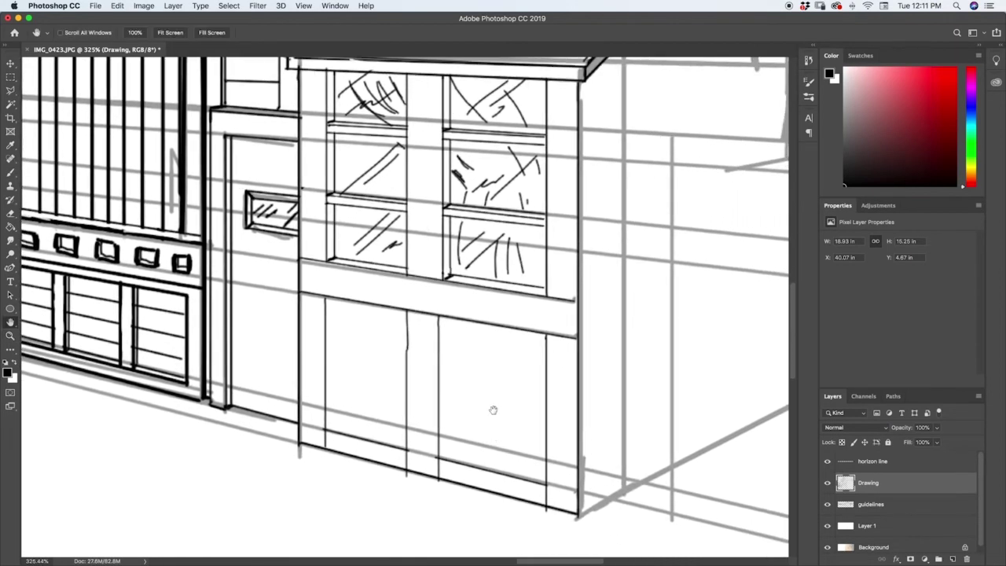
{"action": "scroll", "coordinate": [413, 442], "scroll_direction": "up", "scroll_amount": 1}
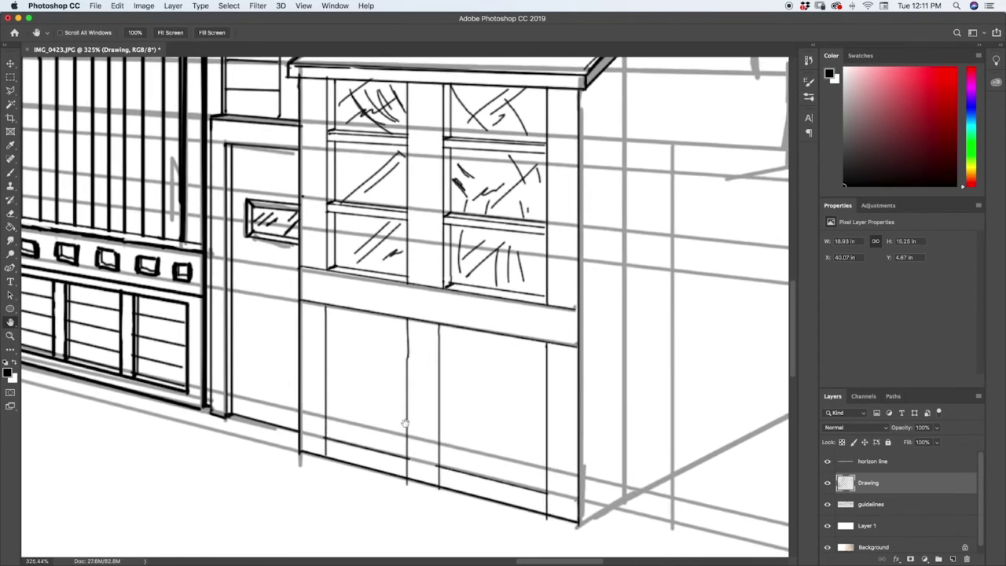
{"action": "key", "text": "e"}
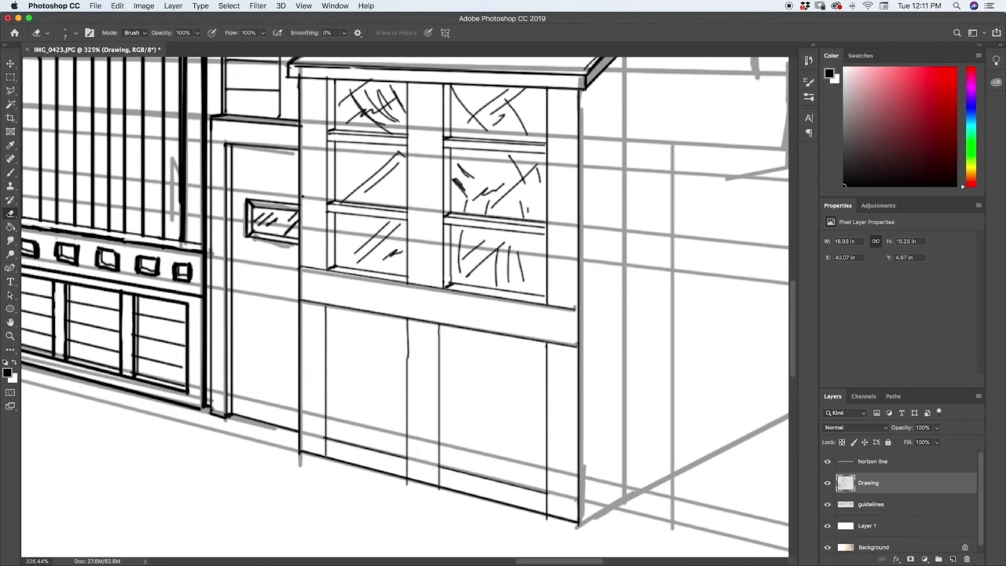
{"action": "key", "text": "b"}
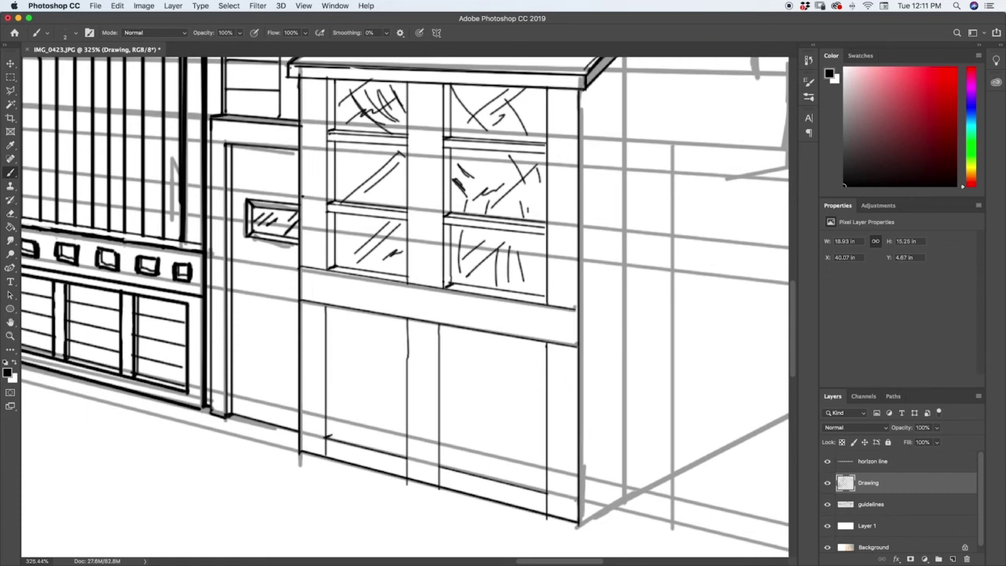
{"action": "left_click_drag", "start_coordinate": [439, 465], "coordinate": [443, 327]}
{"action": "left_click_drag", "start_coordinate": [331, 436], "coordinate": [331, 306]}
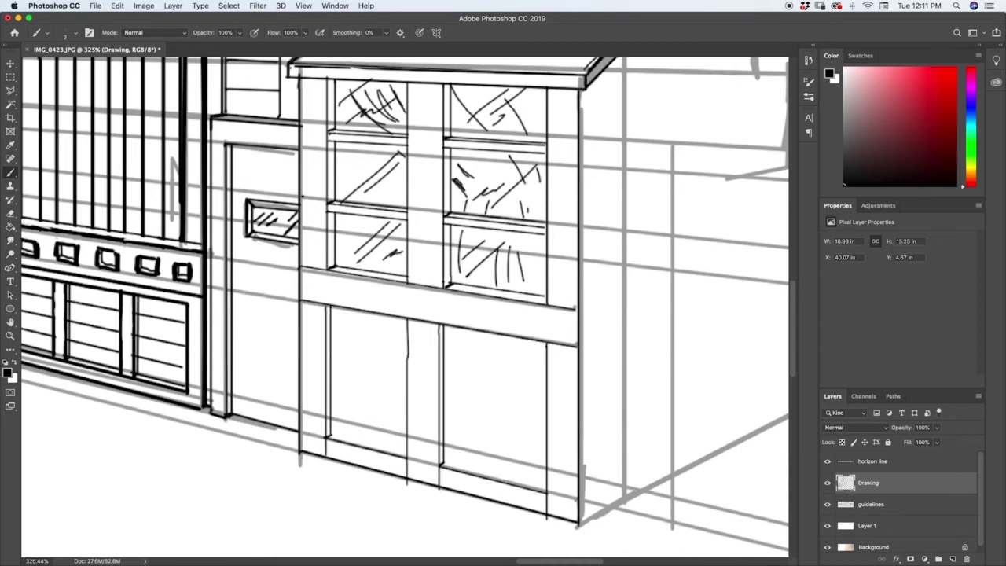
{"action": "left_click_drag", "start_coordinate": [330, 435], "coordinate": [545, 488]}
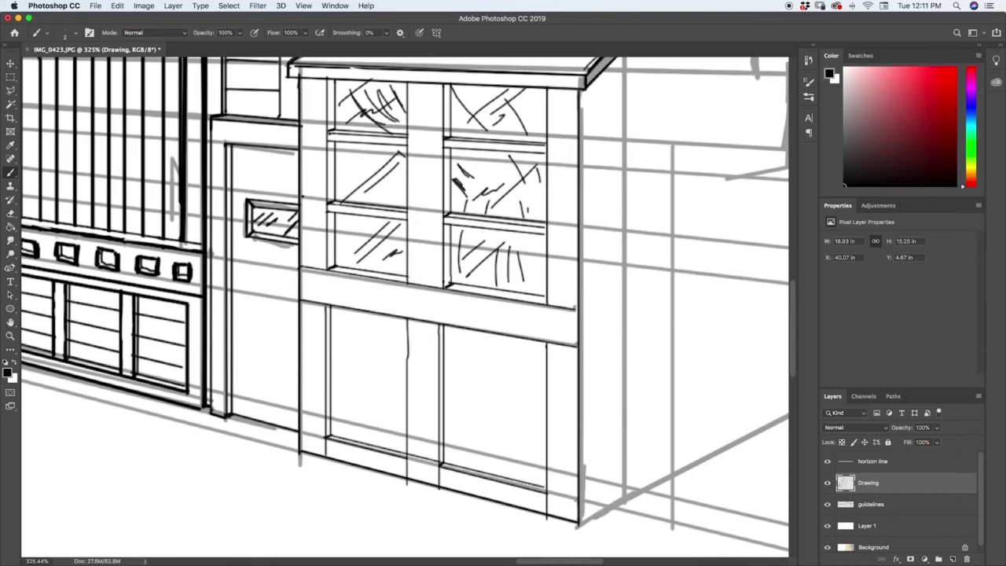
{"action": "left_click_drag", "start_coordinate": [429, 460], "coordinate": [409, 455]}
On the guidelines layer, draw closely spaced straight guide lines from the lower panels to the left vanishing point.
{"action": "key", "text": "z"}
{"action": "left_click", "coordinate": [506, 404], "text": "alt"}
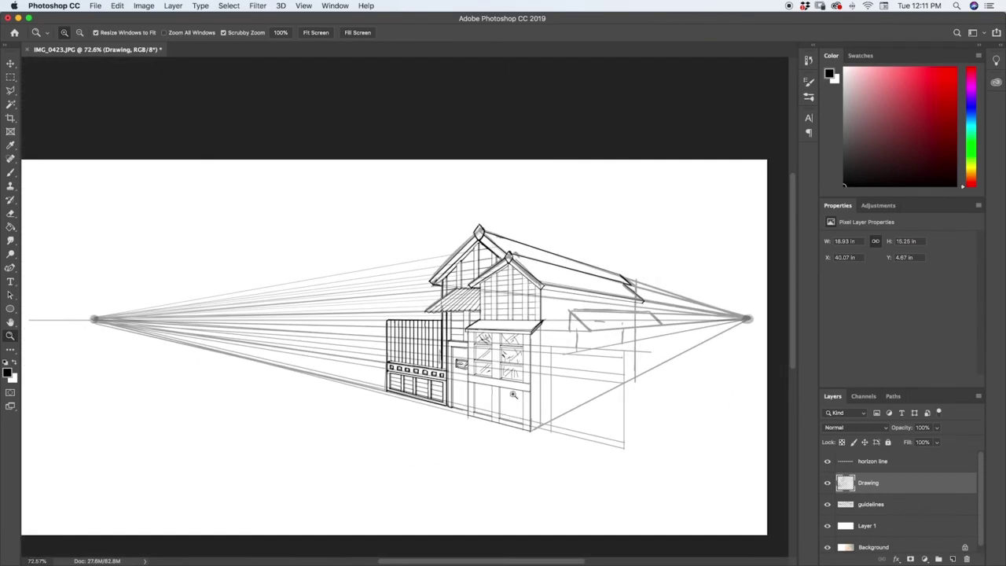
{"action": "left_click", "coordinate": [519, 395]}
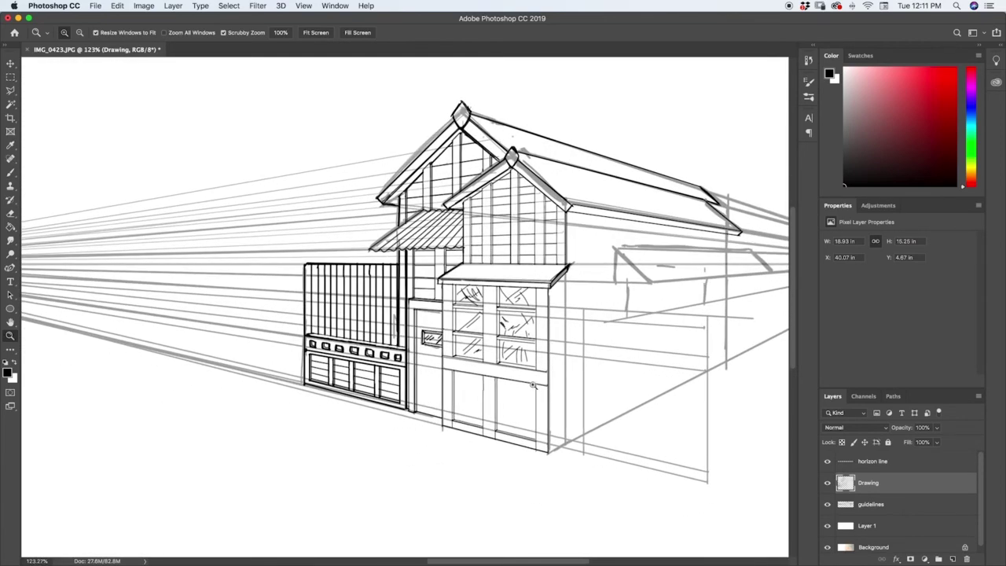
{"action": "left_click", "coordinate": [532, 385]}
{"action": "key", "text": "b"}
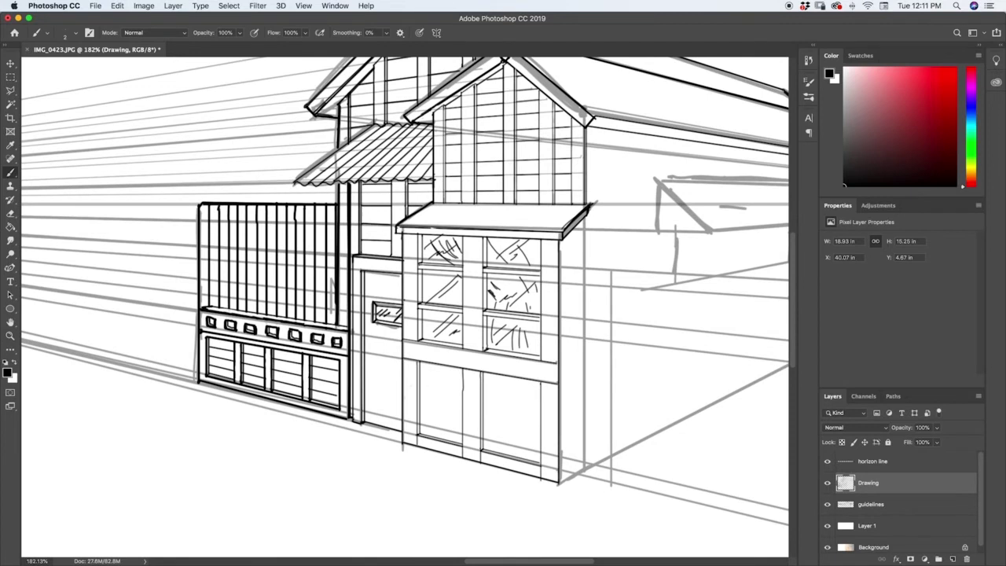
{"action": "left_click", "coordinate": [877, 508]}
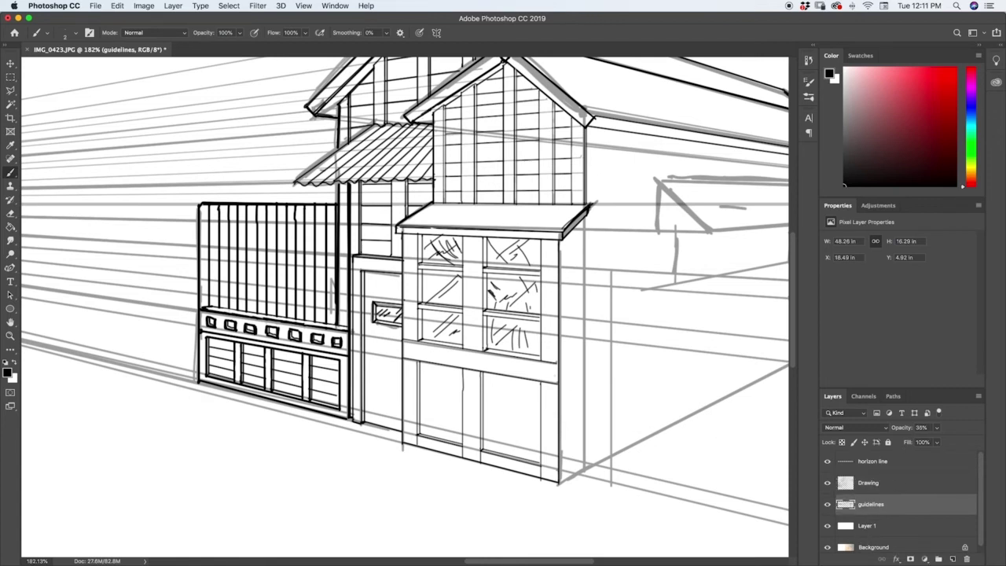
{"action": "left_click_drag", "start_coordinate": [540, 405], "coordinate": [433, 421]}
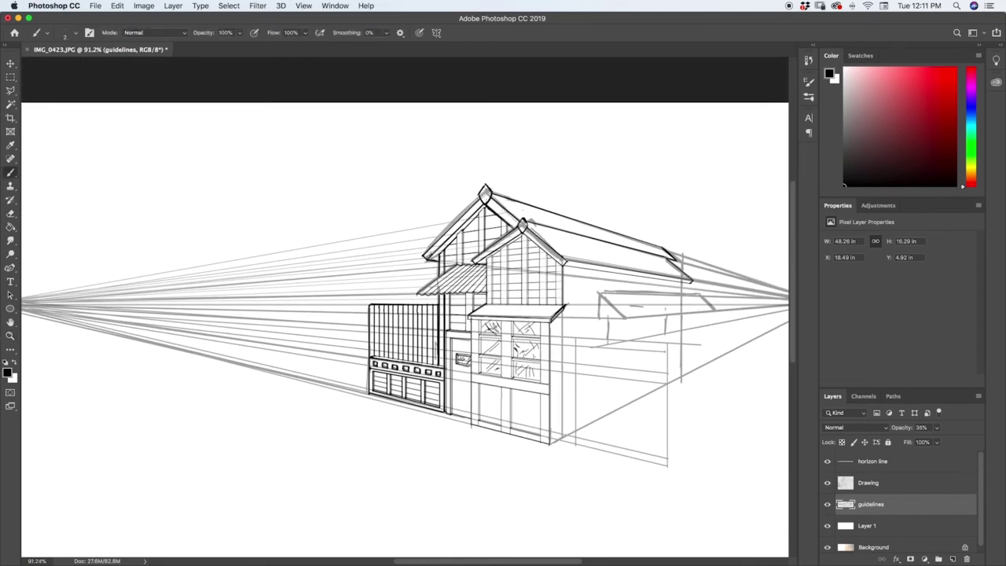
{"action": "key", "text": "space"}
{"action": "left_click_drag", "start_coordinate": [484, 386], "coordinate": [583, 406]}
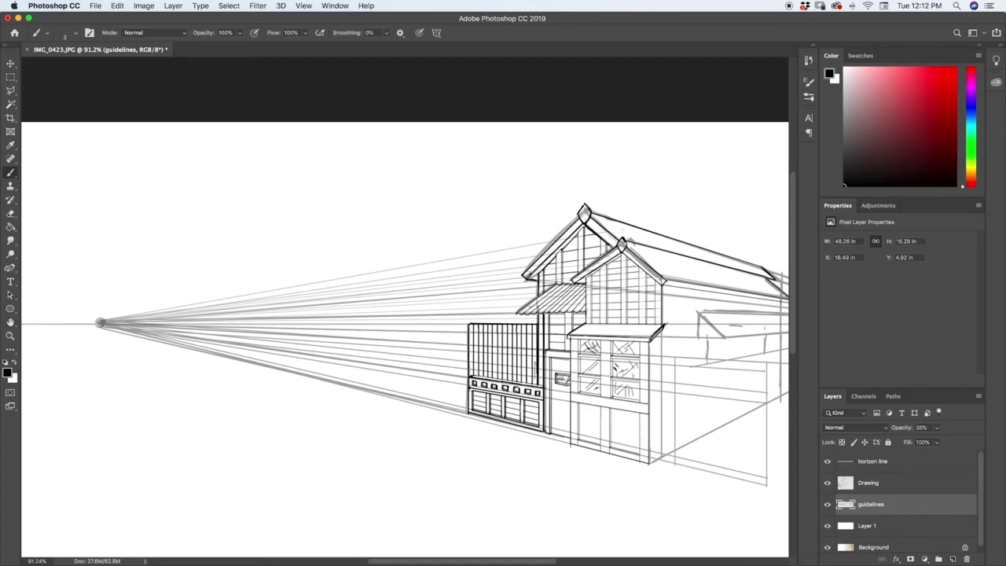
{"action": "left_click", "coordinate": [100, 322], "text": "shift"}
{"action": "left_click", "coordinate": [101, 322], "text": "shift"}
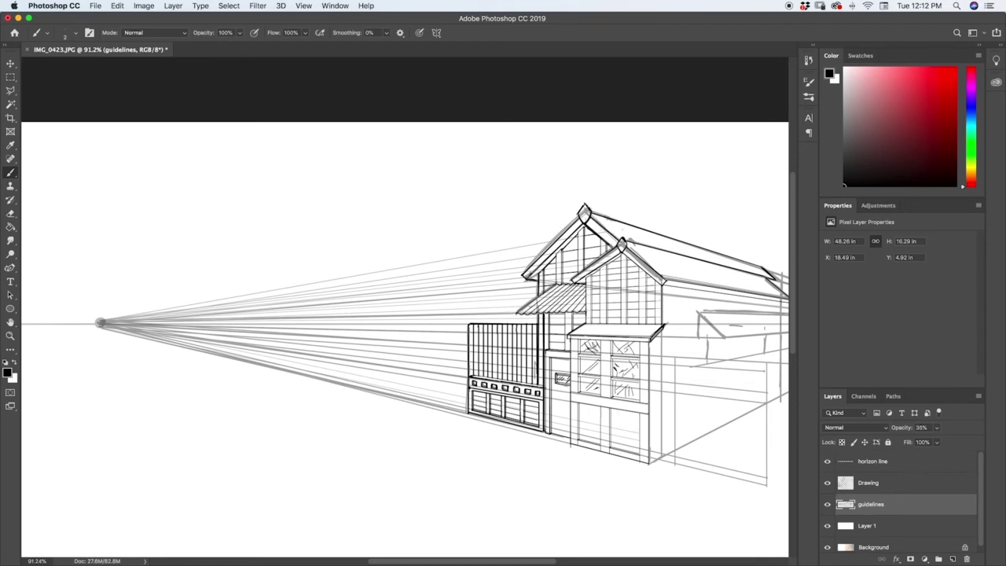
{"action": "left_click", "coordinate": [100, 322], "text": "shift"}
{"action": "left_click", "coordinate": [101, 322], "text": "shift"}
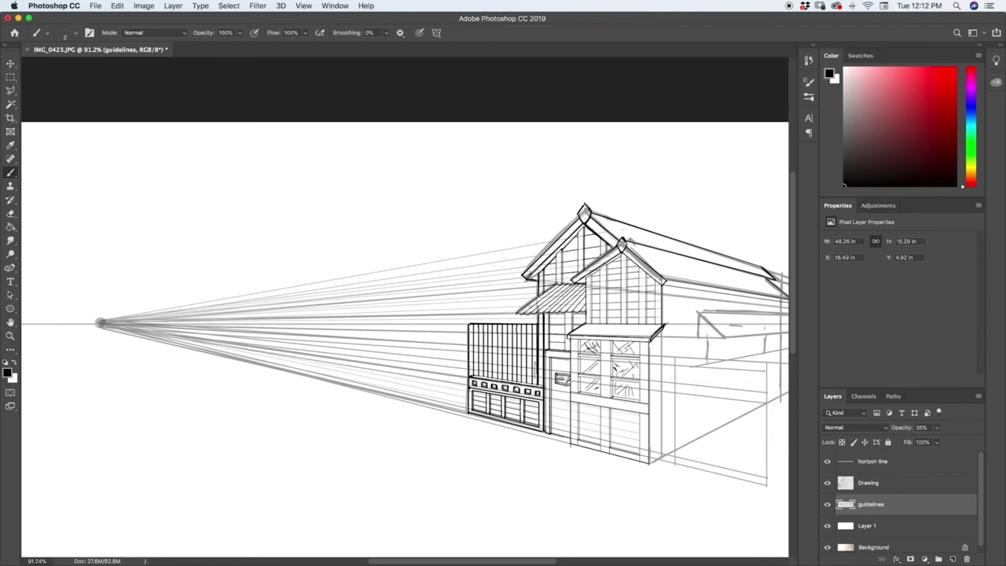
On the Drawing layer, draw five board lines across the lower panels of the front extension, following the perspective guides.
{"action": "left_click", "coordinate": [899, 484]}
{"action": "key", "text": "z"}
{"action": "mouse_move", "coordinate": [599, 400]}
{"action": "left_mouse_down"}
{"action": "mouse_move", "coordinate": [652, 371]}
{"action": "mouse_move", "coordinate": [629, 439]}
{"action": "mouse_move", "coordinate": [577, 425]}
{"action": "mouse_move", "coordinate": [569, 436]}
{"action": "left_mouse_up"}
{"action": "key", "text": "space"}
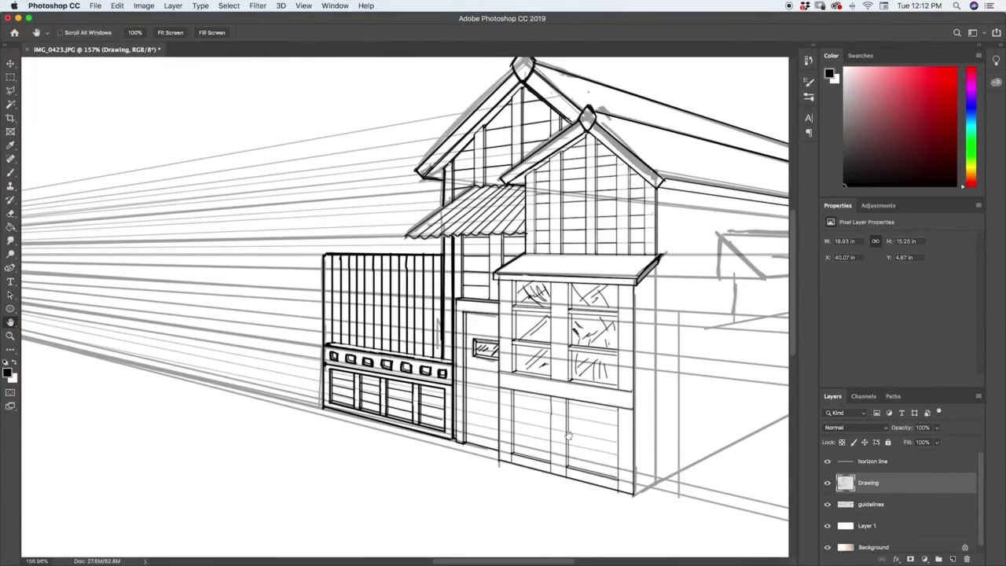
{"action": "key", "text": "b"}
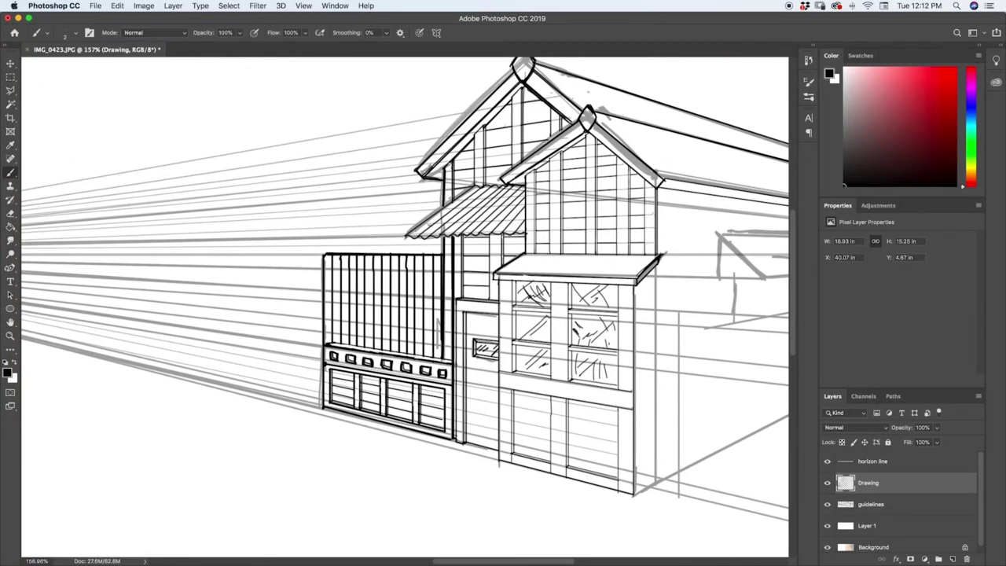
{"action": "left_click_drag", "start_coordinate": [514, 445], "coordinate": [617, 469]}
{"action": "left_click_drag", "start_coordinate": [514, 433], "coordinate": [616, 455]}
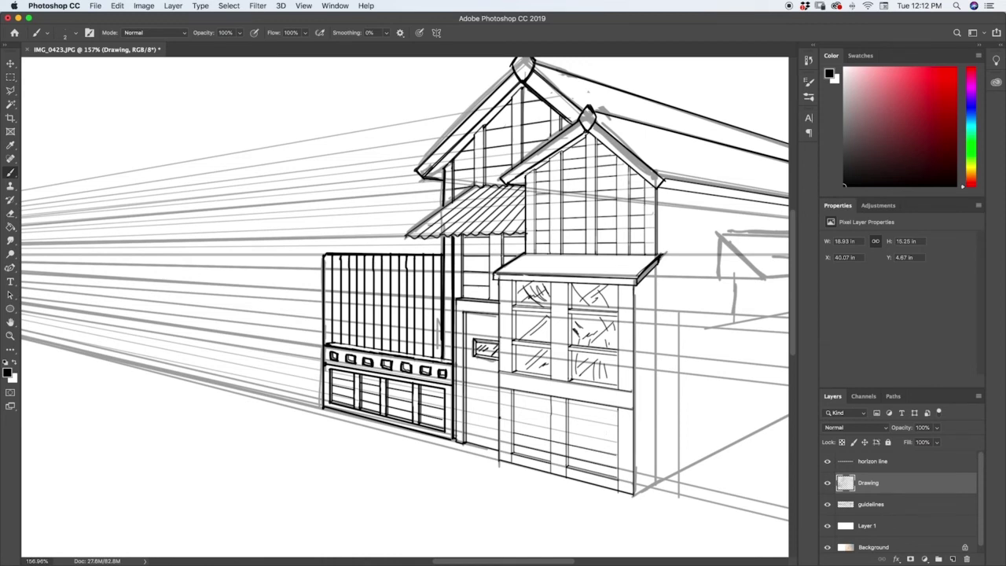
{"action": "left_click_drag", "start_coordinate": [501, 417], "coordinate": [633, 444]}
{"action": "key", "text": "super+z"}
{"action": "key", "text": "super+z"}
{"action": "left_click_drag", "start_coordinate": [514, 418], "coordinate": [619, 443]}
{"action": "left_click_drag", "start_coordinate": [514, 406], "coordinate": [616, 427]}
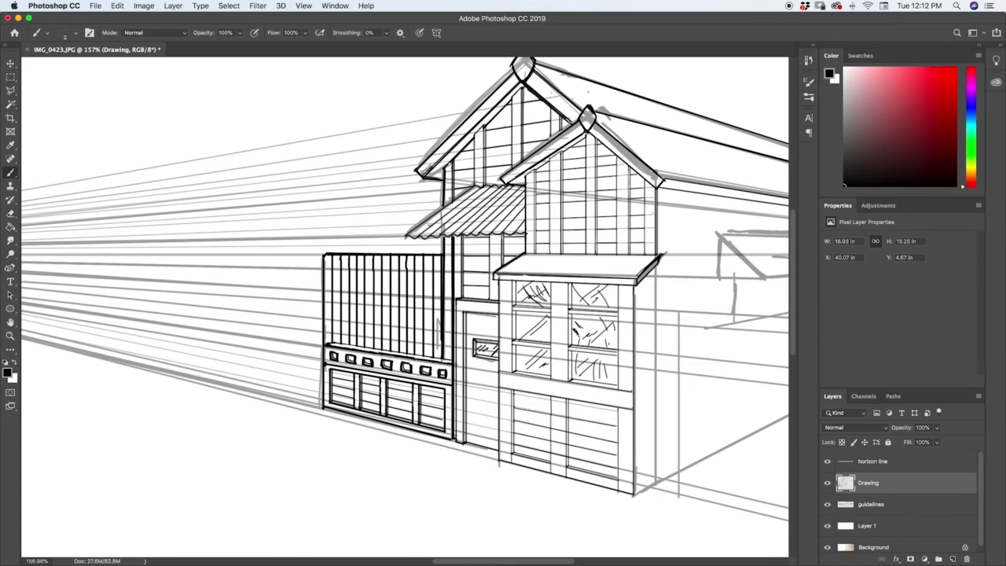
{"action": "left_click_drag", "start_coordinate": [513, 391], "coordinate": [618, 412]}
Erase the board lines where they cross the middle post between the two lower panels.
{"action": "key", "text": "e"}
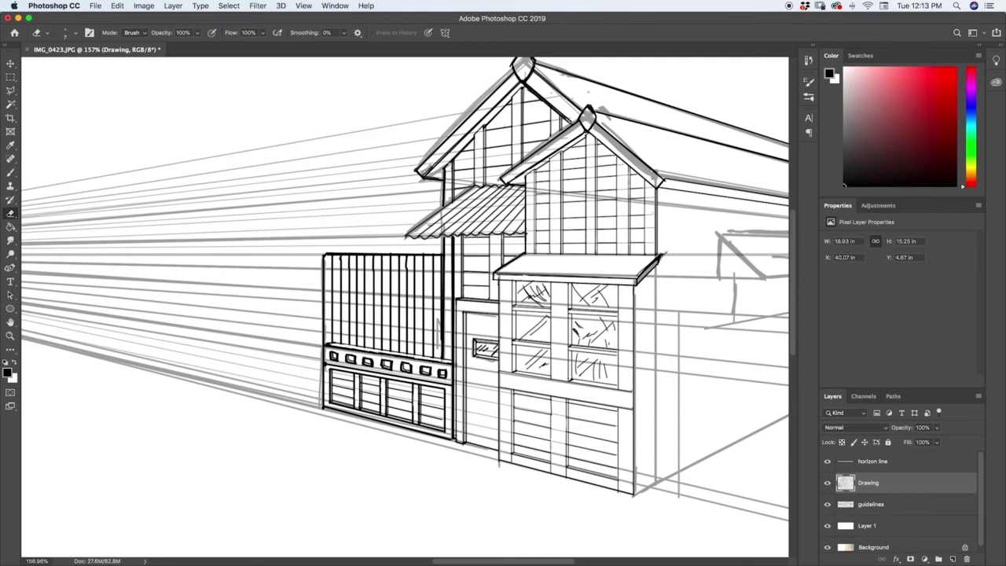
{"action": "key", "text": "z"}
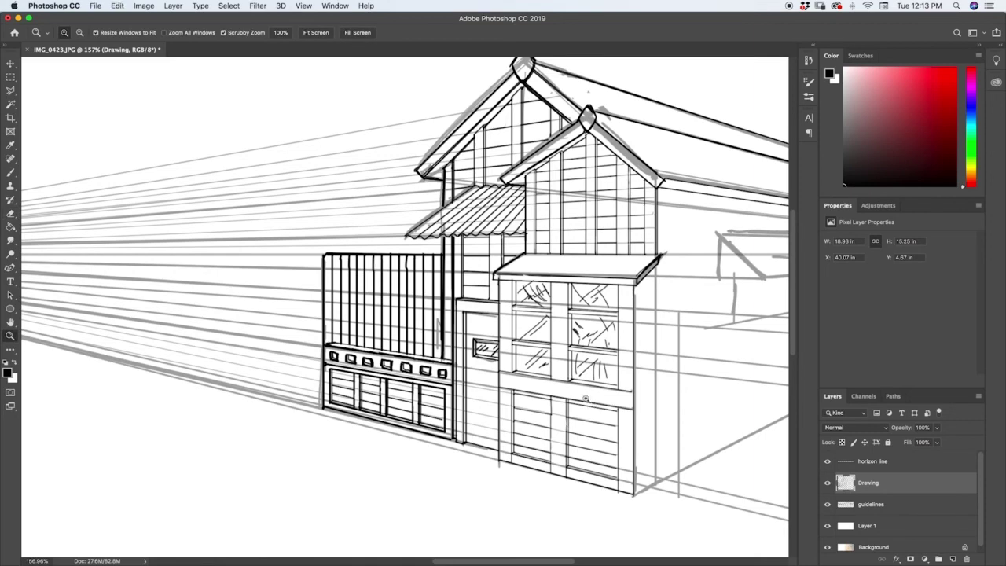
{"action": "left_click_drag", "start_coordinate": [585, 398], "coordinate": [611, 386]}
{"action": "key", "text": "e"}
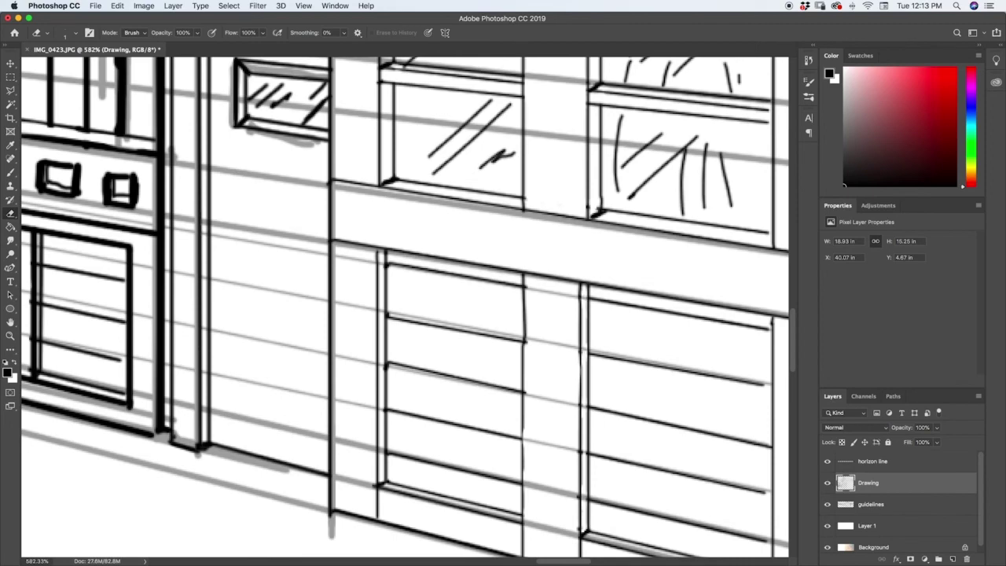
Hide the guidelines and horizon line layers and view the clean house drawing on its own.
{"action": "key", "text": "z"}
{"action": "left_click_drag", "start_coordinate": [573, 354], "coordinate": [483, 408]}
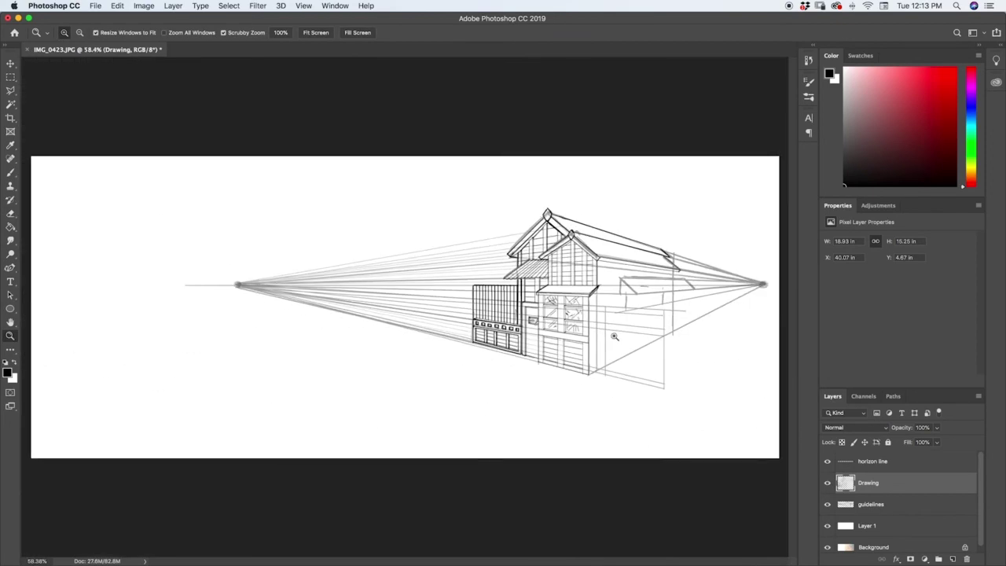
{"action": "mouse_move", "coordinate": [584, 342]}
{"action": "left_mouse_down"}
{"action": "mouse_move", "coordinate": [618, 321]}
{"action": "mouse_move", "coordinate": [594, 342]}
{"action": "left_mouse_up"}
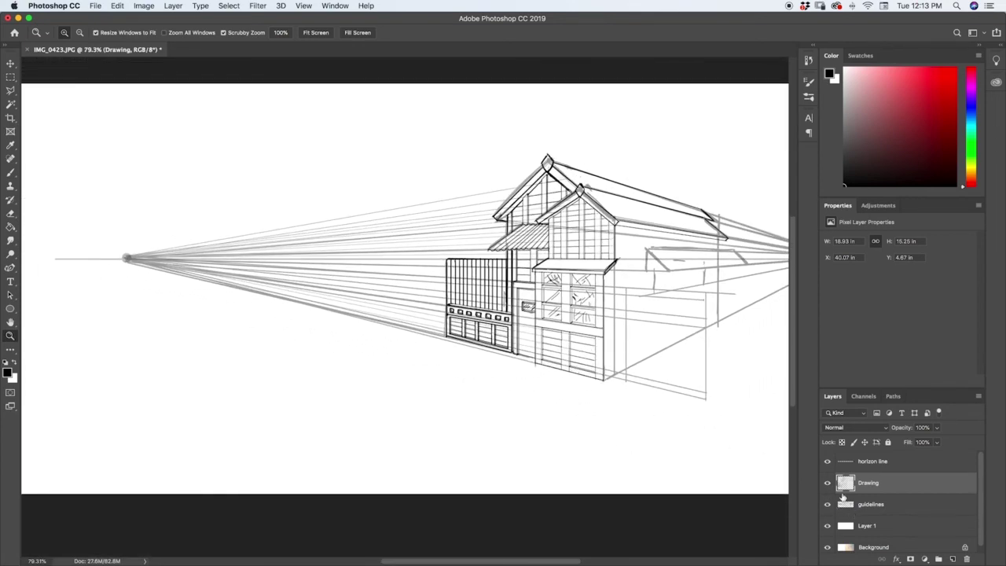
{"action": "left_click", "coordinate": [827, 504]}
{"action": "left_click", "coordinate": [827, 462]}
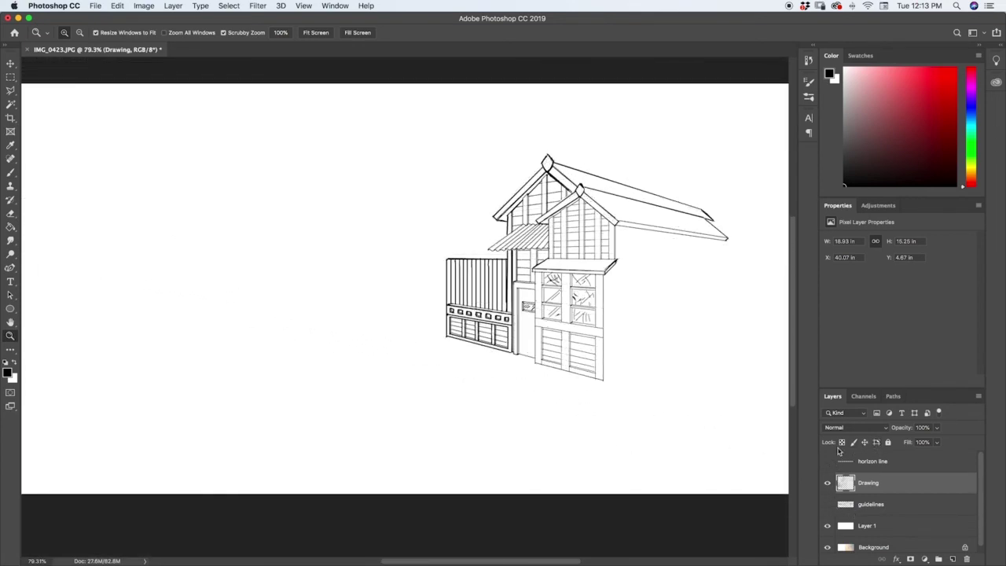
{"action": "left_click_drag", "start_coordinate": [621, 315], "coordinate": [573, 321]}
{"action": "left_click_drag", "start_coordinate": [567, 313], "coordinate": [602, 291]}
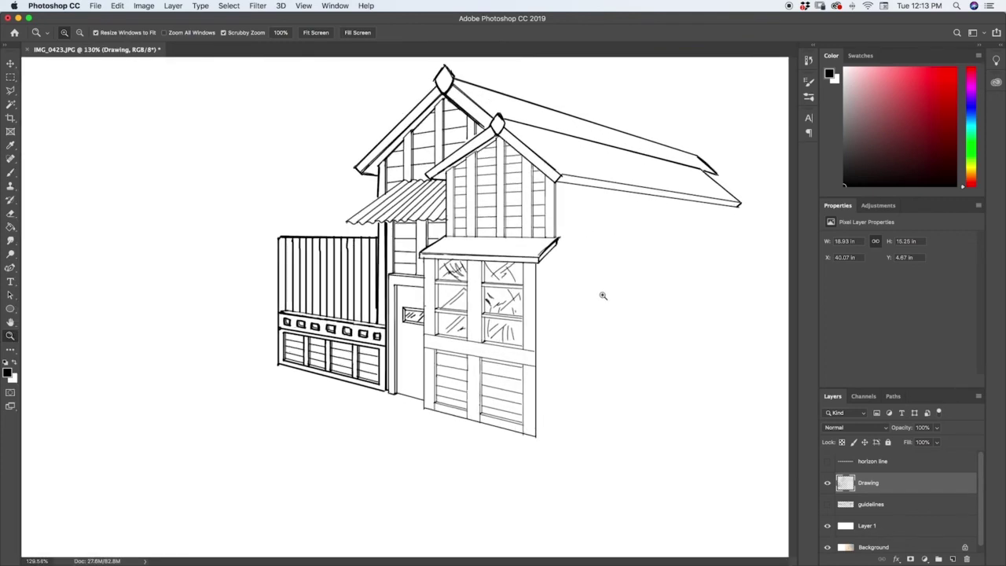
{"action": "left_click_drag", "start_coordinate": [553, 321], "coordinate": [574, 322]}
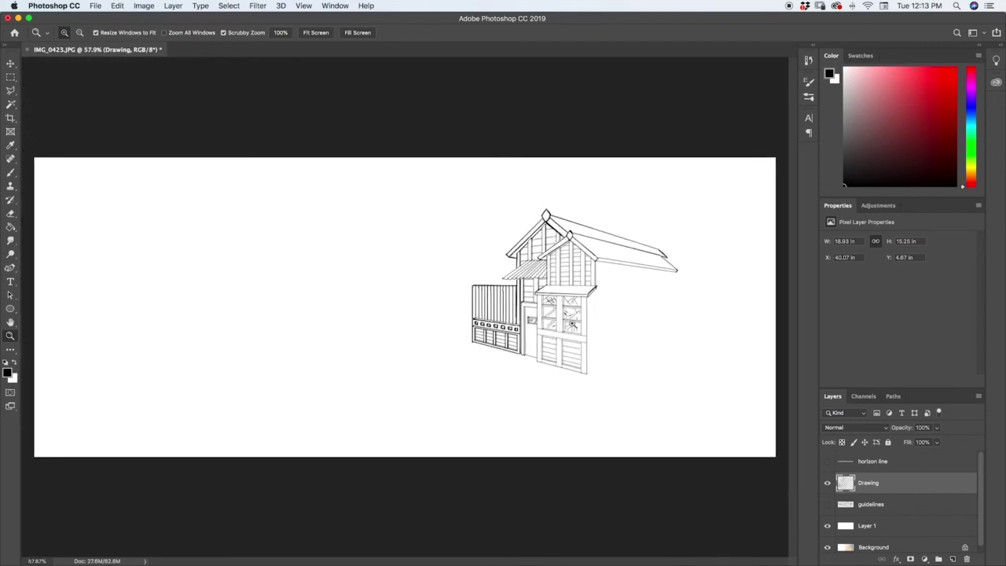
Compare the house drawing with the original scanned sketch by toggling the Drawing layer and Layer 1.
{"action": "left_click", "coordinate": [827, 484]}
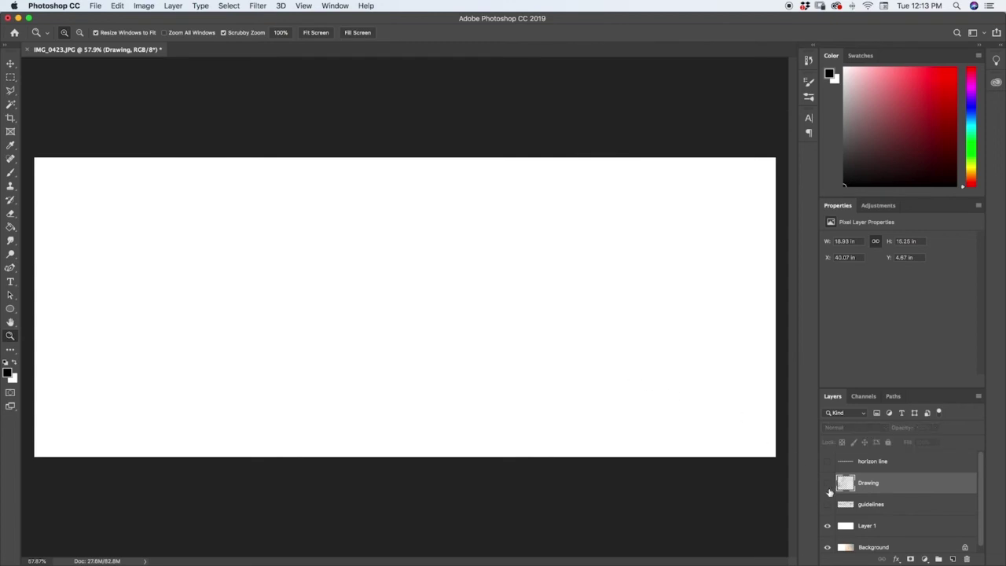
{"action": "left_click", "coordinate": [827, 525]}
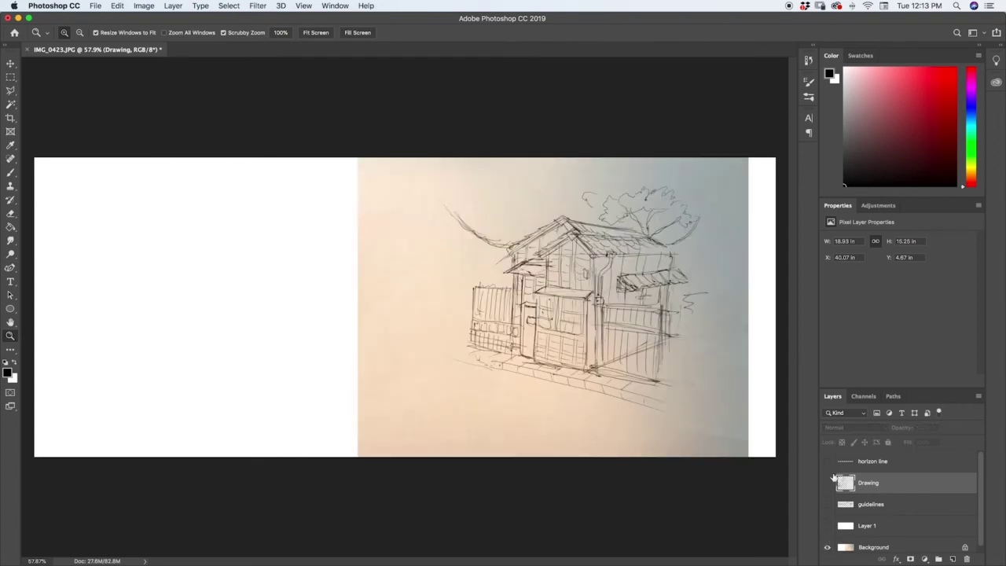
{"action": "left_click", "coordinate": [827, 482]}
{"action": "left_click", "coordinate": [826, 525]}
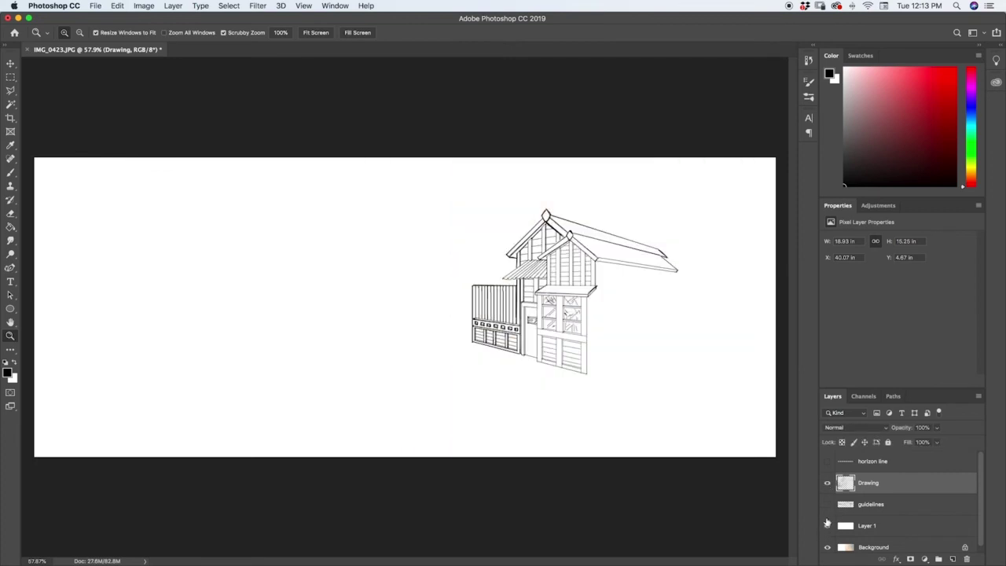
{"action": "mouse_move", "coordinate": [602, 331]}
{"action": "left_mouse_down"}
{"action": "mouse_move", "coordinate": [559, 348]}
{"action": "mouse_move", "coordinate": [621, 317]}
{"action": "mouse_move", "coordinate": [597, 348]}
{"action": "mouse_move", "coordinate": [571, 348]}
{"action": "mouse_move", "coordinate": [614, 320]}
{"action": "left_mouse_up"}
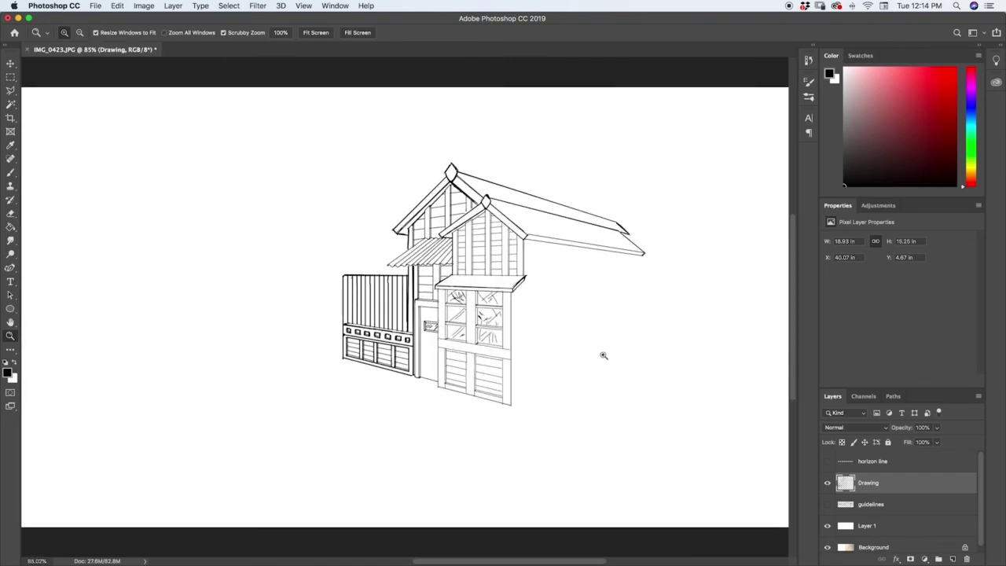
{"action": "mouse_move", "coordinate": [604, 356]}
{"action": "left_mouse_down"}
{"action": "mouse_move", "coordinate": [592, 359]}
{"action": "mouse_move", "coordinate": [614, 353]}
{"action": "left_mouse_up"}
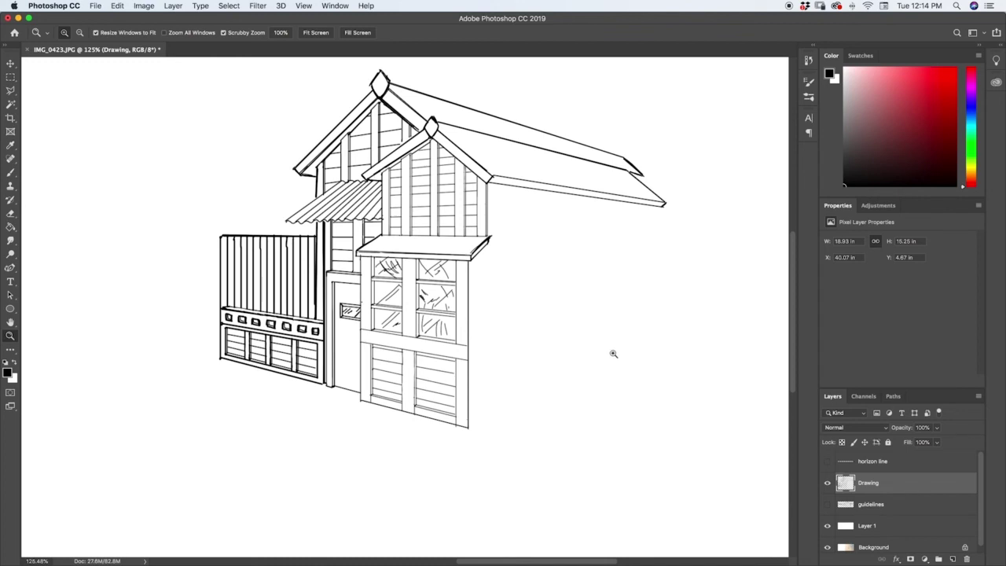
{"action": "left_click_drag", "start_coordinate": [613, 353], "coordinate": [602, 360]}
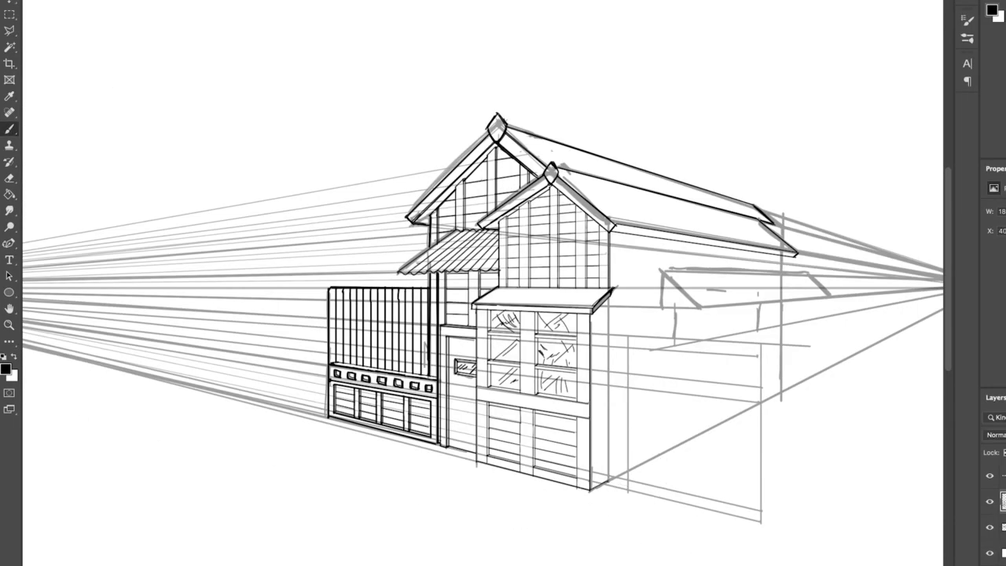
Draw a tall gate post beside the front extension with two vertical edges, a top edge and a ball finial.
{"action": "left_click_drag", "start_coordinate": [608, 484], "coordinate": [608, 335]}
{"action": "left_click_drag", "start_coordinate": [628, 490], "coordinate": [628, 337]}
{"action": "mouse_move", "coordinate": [608, 337]}
{"action": "left_mouse_down"}
{"action": "mouse_move", "coordinate": [628, 336]}
{"action": "mouse_move", "coordinate": [620, 332]}
{"action": "left_mouse_up"}
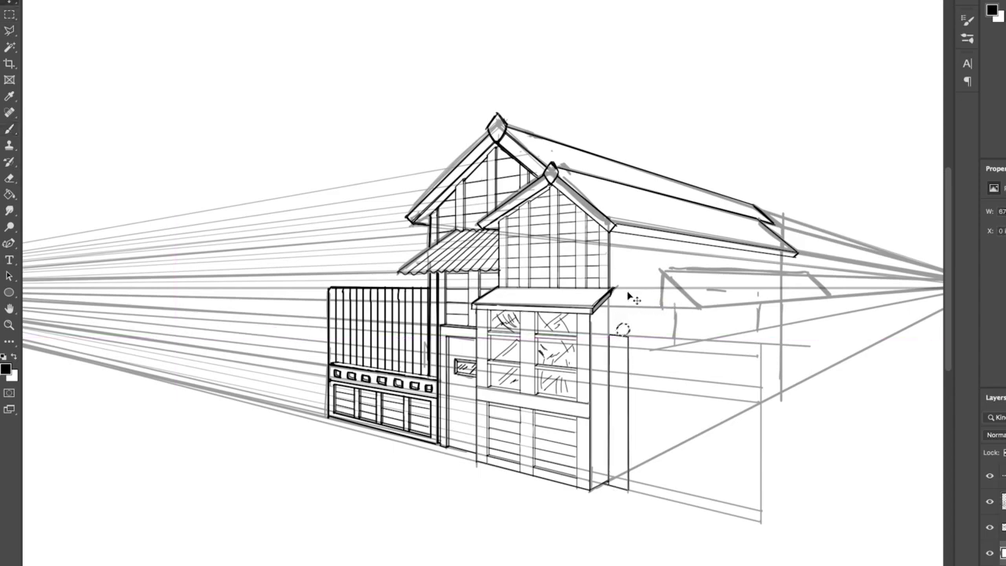
{"action": "scroll", "coordinate": [634, 292], "scroll_direction": "up", "scroll_amount": 3}
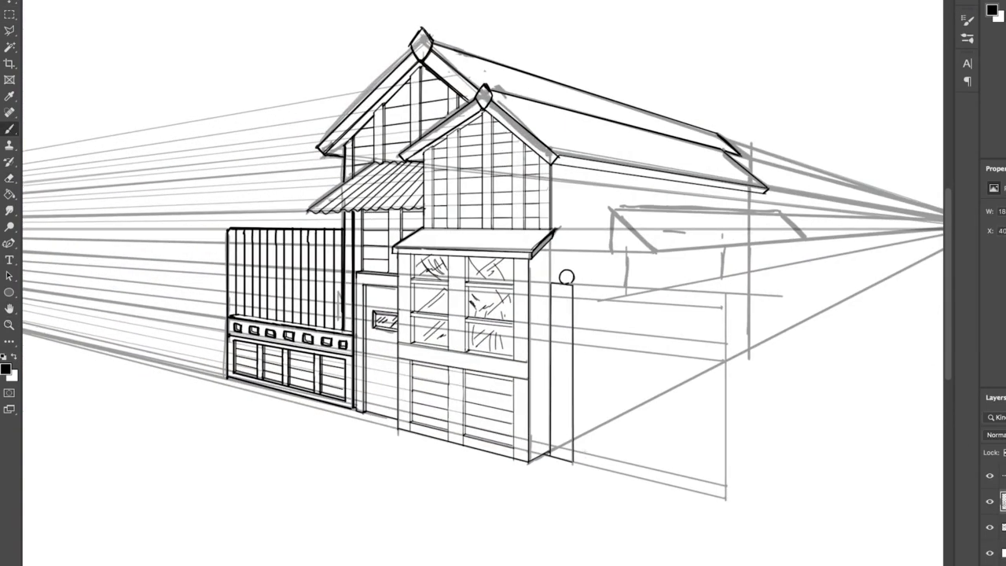
Draw the top and middle rails of the side fence running from the gate post along the left vanishing-point guides.
{"action": "mouse_move", "coordinate": [578, 460]}
{"action": "left_mouse_down"}
{"action": "mouse_move", "coordinate": [578, 299]}
{"action": "mouse_move", "coordinate": [751, 257]}
{"action": "left_mouse_up"}
{"action": "left_click_drag", "start_coordinate": [578, 298], "coordinate": [673, 278]}
{"action": "mouse_move", "coordinate": [751, 258]}
{"action": "left_mouse_down"}
{"action": "mouse_move", "coordinate": [591, 287]}
{"action": "mouse_move", "coordinate": [583, 300]}
{"action": "mouse_move", "coordinate": [559, 283]}
{"action": "left_mouse_up"}
{"action": "mouse_move", "coordinate": [731, 262]}
{"action": "left_mouse_down"}
{"action": "mouse_move", "coordinate": [601, 281]}
{"action": "mouse_move", "coordinate": [726, 308]}
{"action": "left_mouse_up"}
{"action": "key", "text": "b"}
{"action": "left_click_drag", "start_coordinate": [578, 286], "coordinate": [727, 293]}
{"action": "mouse_move", "coordinate": [579, 329]}
{"action": "left_mouse_down"}
{"action": "mouse_move", "coordinate": [726, 342]}
{"action": "mouse_move", "coordinate": [727, 359]}
{"action": "left_mouse_up"}
{"action": "scroll", "coordinate": [575, 279], "scroll_direction": "up", "scroll_amount": 3}
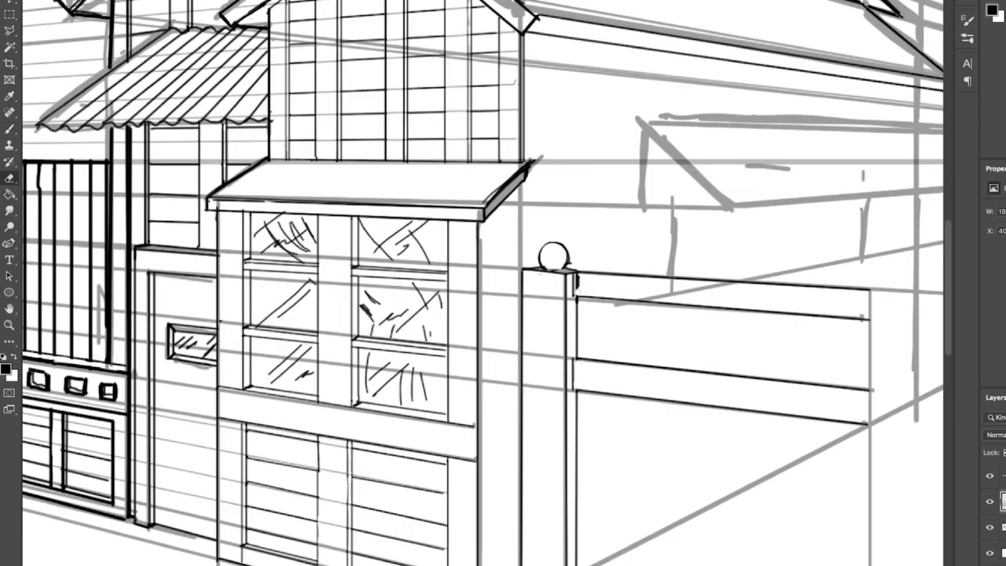
Complete the side fence frame with its bottom rail, far vertical edge and the short lines at its outer corners.
{"action": "scroll", "coordinate": [619, 271], "scroll_direction": "down", "scroll_amount": 2}
{"action": "left_click_drag", "start_coordinate": [596, 332], "coordinate": [775, 350]}
{"action": "left_click_drag", "start_coordinate": [596, 280], "coordinate": [776, 290]}
{"action": "left_click_drag", "start_coordinate": [597, 493], "coordinate": [775, 528]}
{"action": "left_click_drag", "start_coordinate": [775, 419], "coordinate": [792, 547]}
{"action": "left_click_drag", "start_coordinate": [775, 285], "coordinate": [774, 420]}
{"action": "left_click_drag", "start_coordinate": [775, 291], "coordinate": [809, 291]}
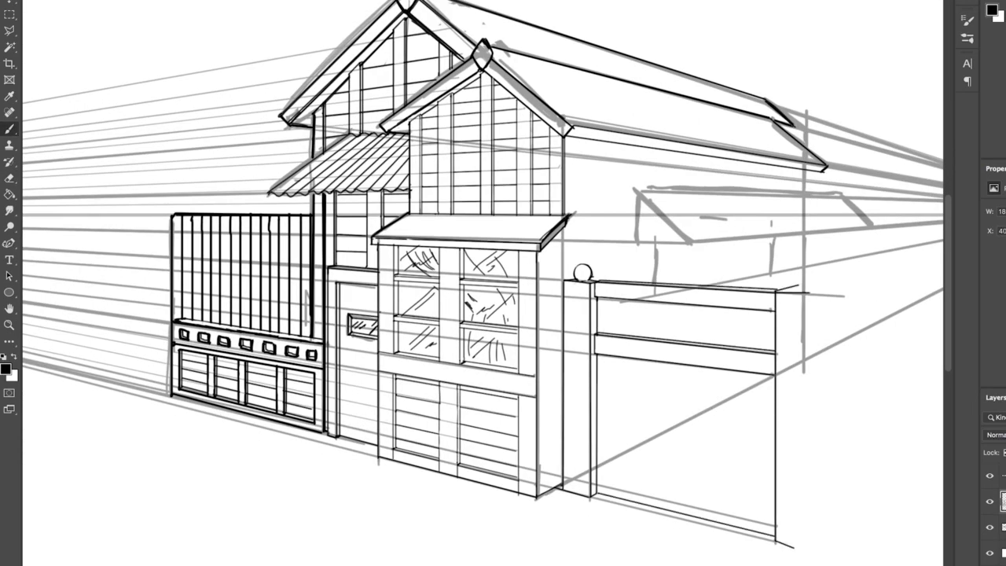
{"action": "left_click_drag", "start_coordinate": [594, 476], "coordinate": [775, 511]}
Fill the side fence frame with evenly spaced vertical slats from the top rail down to the bottom rail.
{"action": "scroll", "coordinate": [605, 393], "scroll_direction": "up", "scroll_amount": 2}
{"action": "left_click_drag", "start_coordinate": [605, 476], "coordinate": [605, 298]}
{"action": "left_click_drag", "start_coordinate": [616, 479], "coordinate": [615, 297]}
{"action": "left_click_drag", "start_coordinate": [621, 480], "coordinate": [621, 298]}
{"action": "left_click_drag", "start_coordinate": [629, 481], "coordinate": [629, 298]}
{"action": "left_click_drag", "start_coordinate": [636, 484], "coordinate": [636, 296]}
{"action": "left_click_drag", "start_coordinate": [561, 530], "coordinate": [561, 308]}
{"action": "mouse_move", "coordinate": [580, 533]}
{"action": "left_mouse_down"}
{"action": "mouse_move", "coordinate": [580, 309]}
{"action": "mouse_move", "coordinate": [598, 310]}
{"action": "left_mouse_up"}
{"action": "mouse_move", "coordinate": [613, 540]}
{"action": "left_mouse_down"}
{"action": "mouse_move", "coordinate": [613, 311]}
{"action": "mouse_move", "coordinate": [626, 306]}
{"action": "left_mouse_up"}
{"action": "mouse_move", "coordinate": [641, 545]}
{"action": "left_mouse_down"}
{"action": "mouse_move", "coordinate": [640, 311]}
{"action": "mouse_move", "coordinate": [659, 313]}
{"action": "left_mouse_up"}
{"action": "mouse_move", "coordinate": [675, 552]}
{"action": "left_mouse_down"}
{"action": "mouse_move", "coordinate": [675, 317]}
{"action": "mouse_move", "coordinate": [689, 316]}
{"action": "left_mouse_up"}
{"action": "left_click_drag", "start_coordinate": [700, 557], "coordinate": [699, 317]}
{"action": "left_click_drag", "start_coordinate": [710, 558], "coordinate": [710, 317]}
Erase the slat lines where they cross the middle rail of the side fence.
{"action": "key", "text": "e"}
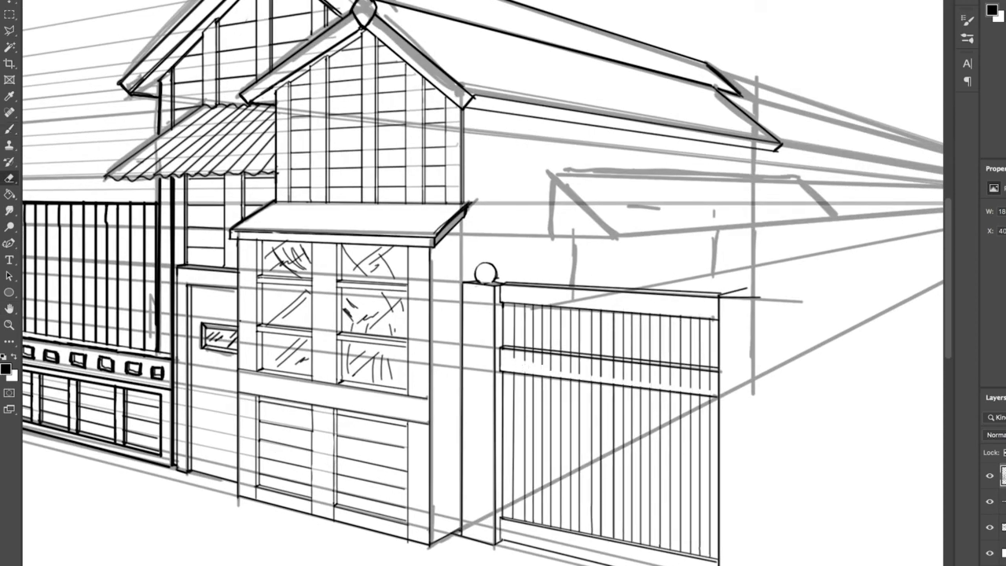
{"action": "mouse_move", "coordinate": [542, 367]}
{"action": "left_mouse_down"}
{"action": "mouse_move", "coordinate": [678, 382]}
{"action": "mouse_move", "coordinate": [763, 356]}
{"action": "left_mouse_up"}
{"action": "left_click_drag", "start_coordinate": [662, 399], "coordinate": [715, 407]}
{"action": "mouse_move", "coordinate": [649, 367]}
{"action": "left_mouse_down"}
{"action": "mouse_move", "coordinate": [640, 372]}
{"action": "mouse_move", "coordinate": [676, 361]}
{"action": "left_mouse_up"}
{"action": "key", "text": "b"}
{"action": "left_click_drag", "start_coordinate": [438, 494], "coordinate": [444, 548]}
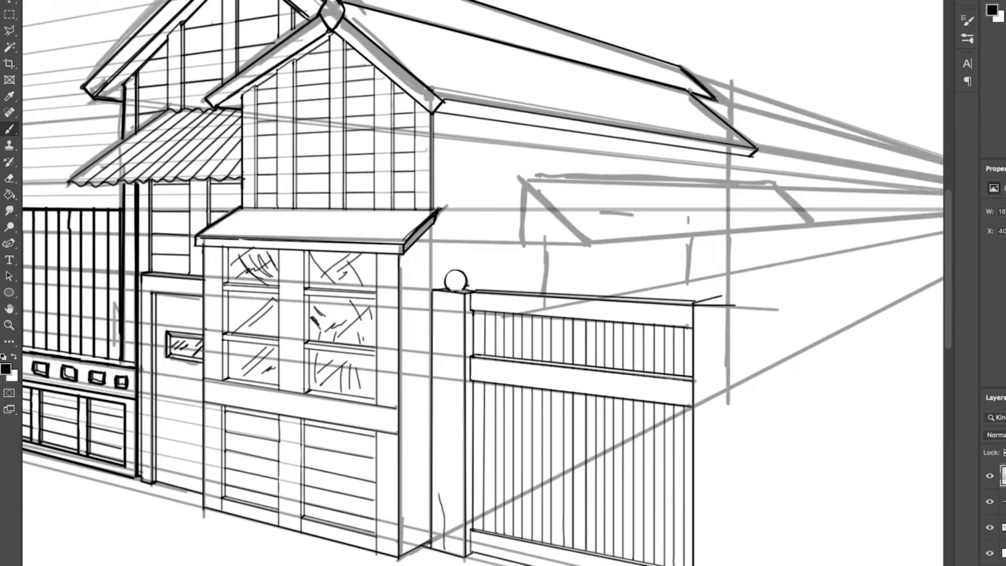
{"action": "left_click_drag", "start_coordinate": [435, 296], "coordinate": [438, 494]}
{"action": "mouse_move", "coordinate": [445, 295]}
{"action": "left_mouse_down"}
{"action": "mouse_move", "coordinate": [454, 553]}
{"action": "mouse_move", "coordinate": [460, 350]}
{"action": "left_mouse_up"}
{"action": "left_click_drag", "start_coordinate": [468, 401], "coordinate": [459, 520]}
{"action": "left_click_drag", "start_coordinate": [457, 344], "coordinate": [459, 464]}
{"action": "key", "text": "super+z"}
{"action": "key", "text": "super+z"}
{"action": "key", "text": "super+z"}
{"action": "key", "text": "super+z"}
{"action": "key", "text": "super+z"}
{"action": "key", "text": "super+z"}
{"action": "key", "text": "super+z"}
{"action": "key", "text": "super+z"}
Draw the vertical posts and short cross rails on the narrow side face of the front extension.
{"action": "left_click_drag", "start_coordinate": [409, 283], "coordinate": [410, 550]}
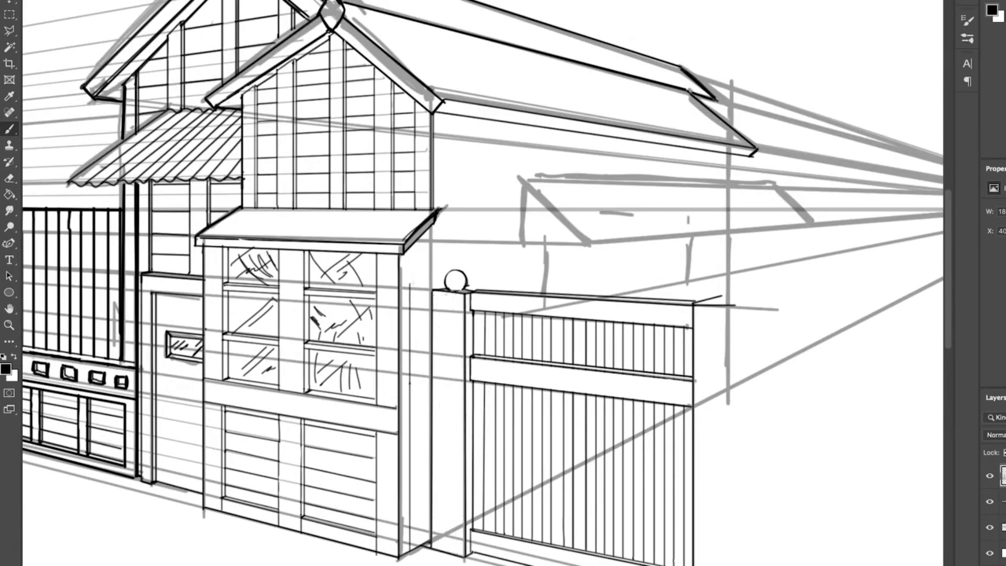
{"action": "left_click_drag", "start_coordinate": [412, 245], "coordinate": [412, 284]}
{"action": "left_click_drag", "start_coordinate": [426, 229], "coordinate": [426, 542]}
{"action": "left_click_drag", "start_coordinate": [436, 220], "coordinate": [437, 289]}
{"action": "left_click_drag", "start_coordinate": [408, 529], "coordinate": [425, 522]}
{"action": "left_click_drag", "start_coordinate": [421, 235], "coordinate": [421, 523]}
{"action": "left_click_drag", "start_coordinate": [409, 431], "coordinate": [421, 429]}
Draw short horizontal board lines between the posts on the front extension's narrow side face.
{"action": "key", "text": "e"}
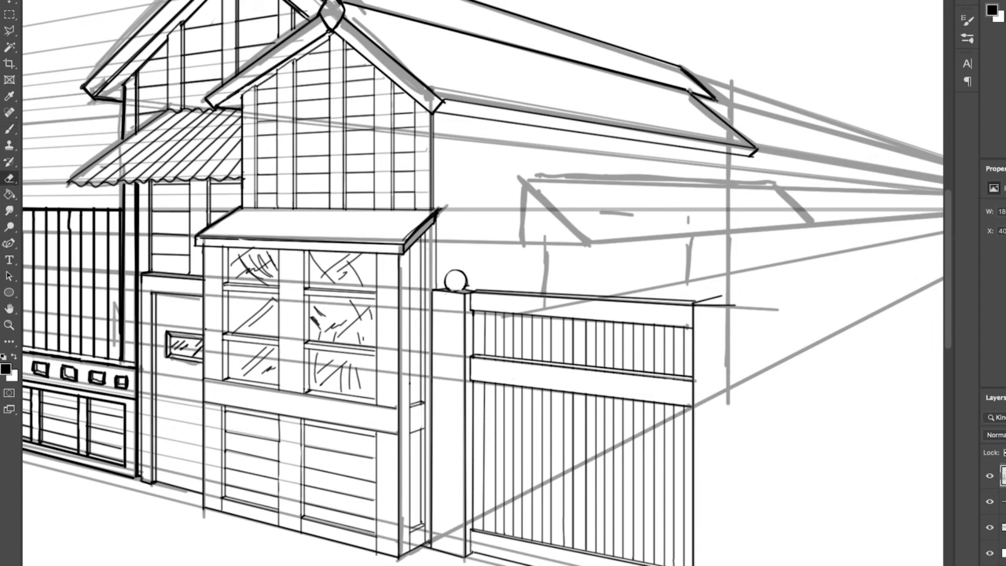
{"action": "key", "text": "b"}
{"action": "scroll", "coordinate": [417, 314], "scroll_direction": "down", "scroll_amount": 1}
{"action": "left_click_drag", "start_coordinate": [410, 288], "coordinate": [424, 288]}
{"action": "left_click_drag", "start_coordinate": [411, 334], "coordinate": [423, 334]}
{"action": "left_click_drag", "start_coordinate": [410, 269], "coordinate": [422, 269]}
{"action": "left_click_drag", "start_coordinate": [412, 249], "coordinate": [422, 249]}
{"action": "left_click_drag", "start_coordinate": [410, 352], "coordinate": [421, 352]}
{"action": "left_click_drag", "start_coordinate": [410, 366], "coordinate": [425, 367]}
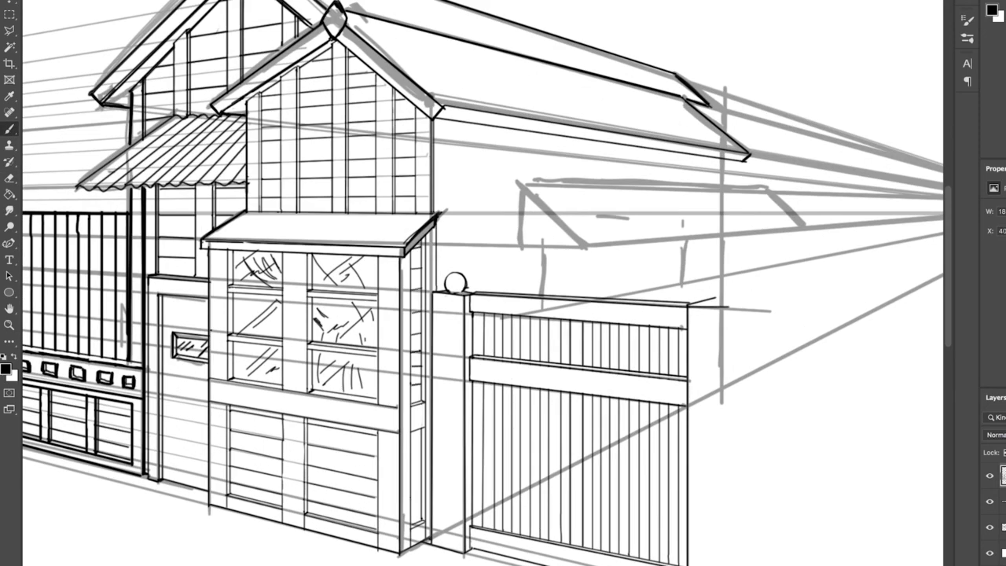
Draw a sloping corrugated awning over the side wall window, with its outline, diagonal ridges and side bracket.
{"action": "scroll", "coordinate": [471, 283], "scroll_direction": "down", "scroll_amount": 3}
{"action": "left_click_drag", "start_coordinate": [635, 259], "coordinate": [657, 288]}
{"action": "left_click_drag", "start_coordinate": [527, 253], "coordinate": [564, 296]}
{"action": "left_click_drag", "start_coordinate": [534, 253], "coordinate": [635, 258]}
{"action": "left_click_drag", "start_coordinate": [564, 293], "coordinate": [657, 288]}
{"action": "left_click_drag", "start_coordinate": [531, 254], "coordinate": [574, 293]}
{"action": "left_click_drag", "start_coordinate": [572, 254], "coordinate": [616, 286]}
{"action": "left_click_drag", "start_coordinate": [613, 256], "coordinate": [639, 286]}
{"action": "left_click_drag", "start_coordinate": [633, 258], "coordinate": [651, 284]}
{"action": "mouse_move", "coordinate": [525, 255]}
{"action": "left_mouse_down"}
{"action": "mouse_move", "coordinate": [534, 295]}
{"action": "mouse_move", "coordinate": [560, 296]}
{"action": "mouse_move", "coordinate": [547, 289]}
{"action": "mouse_move", "coordinate": [557, 334]}
{"action": "left_mouse_up"}
Draw the two-pane window beneath the side awning, with its frame, middle divider, sill and glass reflection strokes.
{"action": "scroll", "coordinate": [541, 280], "scroll_direction": "up", "scroll_amount": 3}
{"action": "scroll", "coordinate": [542, 283], "scroll_direction": "down", "scroll_amount": 2}
{"action": "left_click_drag", "start_coordinate": [605, 330], "coordinate": [662, 288]}
{"action": "left_click_drag", "start_coordinate": [565, 294], "coordinate": [564, 330]}
{"action": "left_click_drag", "start_coordinate": [656, 288], "coordinate": [655, 308]}
{"action": "mouse_move", "coordinate": [579, 330]}
{"action": "left_mouse_down"}
{"action": "mouse_move", "coordinate": [658, 305]}
{"action": "mouse_move", "coordinate": [613, 325]}
{"action": "left_mouse_up"}
{"action": "mouse_move", "coordinate": [620, 289]}
{"action": "left_mouse_down"}
{"action": "mouse_move", "coordinate": [620, 324]}
{"action": "mouse_move", "coordinate": [610, 322]}
{"action": "left_mouse_up"}
{"action": "left_click_drag", "start_coordinate": [653, 288], "coordinate": [652, 317]}
{"action": "scroll", "coordinate": [649, 308], "scroll_direction": "up", "scroll_amount": 1}
{"action": "mouse_move", "coordinate": [573, 321]}
{"action": "left_mouse_down"}
{"action": "mouse_move", "coordinate": [600, 299]}
{"action": "mouse_move", "coordinate": [554, 330]}
{"action": "left_mouse_up"}
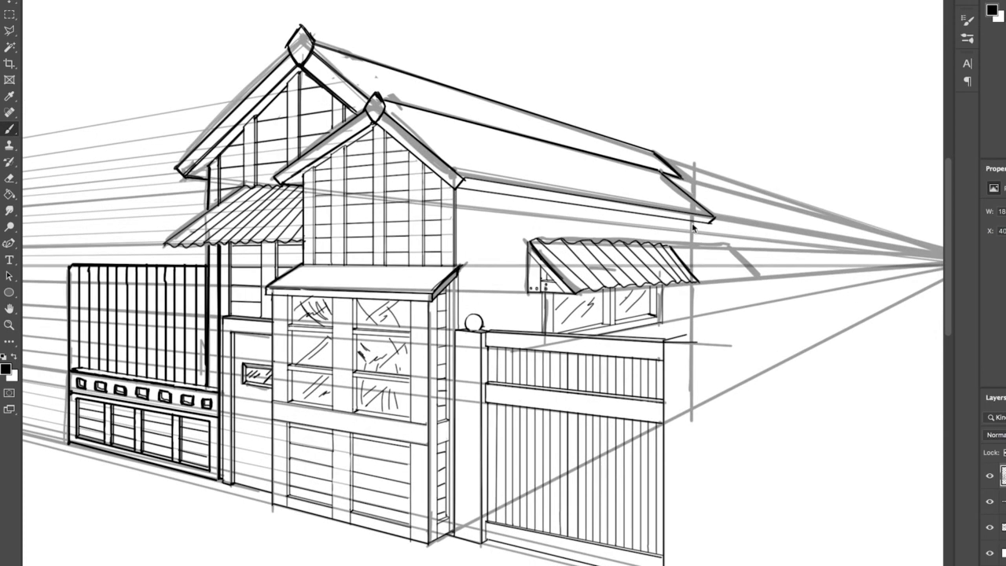
Draw the side wall's near and far vertical edges and a second ball finial at the fence's far corner.
{"action": "left_click_drag", "start_coordinate": [694, 317], "coordinate": [692, 317]}
{"action": "left_click_drag", "start_coordinate": [692, 219], "coordinate": [691, 317]}
{"action": "left_click_drag", "start_coordinate": [467, 317], "coordinate": [467, 189]}
Draw vertical batten lines on the side wall above and beside the awning.
{"action": "mouse_move", "coordinate": [500, 330]}
{"action": "left_mouse_down"}
{"action": "mouse_move", "coordinate": [499, 193]}
{"action": "mouse_move", "coordinate": [514, 332]}
{"action": "left_mouse_up"}
{"action": "left_click_drag", "start_coordinate": [546, 200], "coordinate": [546, 243]}
{"action": "left_click_drag", "start_coordinate": [558, 201], "coordinate": [558, 244]}
{"action": "left_click_drag", "start_coordinate": [592, 206], "coordinate": [593, 242]}
{"action": "left_click_drag", "start_coordinate": [604, 209], "coordinate": [604, 242]}
{"action": "mouse_move", "coordinate": [631, 212]}
{"action": "left_mouse_down"}
{"action": "mouse_move", "coordinate": [631, 244]}
{"action": "mouse_move", "coordinate": [661, 244]}
{"action": "left_mouse_up"}
{"action": "left_click_drag", "start_coordinate": [671, 282], "coordinate": [671, 339]}
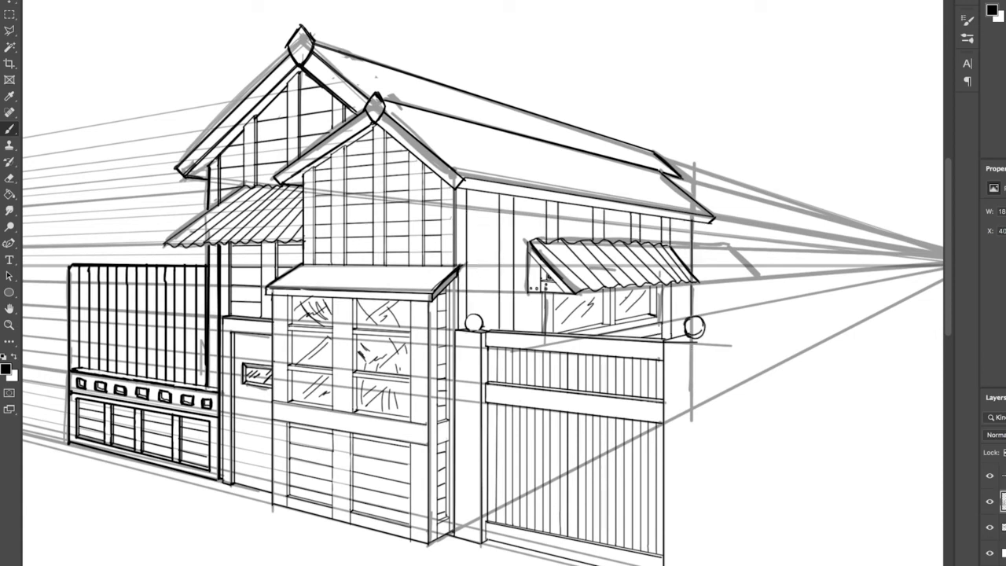
Add a second edge line to each side wall batten and start the boards in the narrow panel beside the window.
{"action": "left_click_drag", "start_coordinate": [497, 194], "coordinate": [496, 331]}
{"action": "left_click_drag", "start_coordinate": [544, 199], "coordinate": [545, 242]}
{"action": "left_click_drag", "start_coordinate": [591, 206], "coordinate": [590, 245]}
{"action": "left_click_drag", "start_coordinate": [629, 212], "coordinate": [630, 247]}
{"action": "left_click_drag", "start_coordinate": [682, 219], "coordinate": [682, 261]}
{"action": "left_click_drag", "start_coordinate": [682, 280], "coordinate": [682, 336]}
{"action": "left_click_drag", "start_coordinate": [671, 291], "coordinate": [682, 292]}
{"action": "left_click_drag", "start_coordinate": [671, 329], "coordinate": [683, 329]}
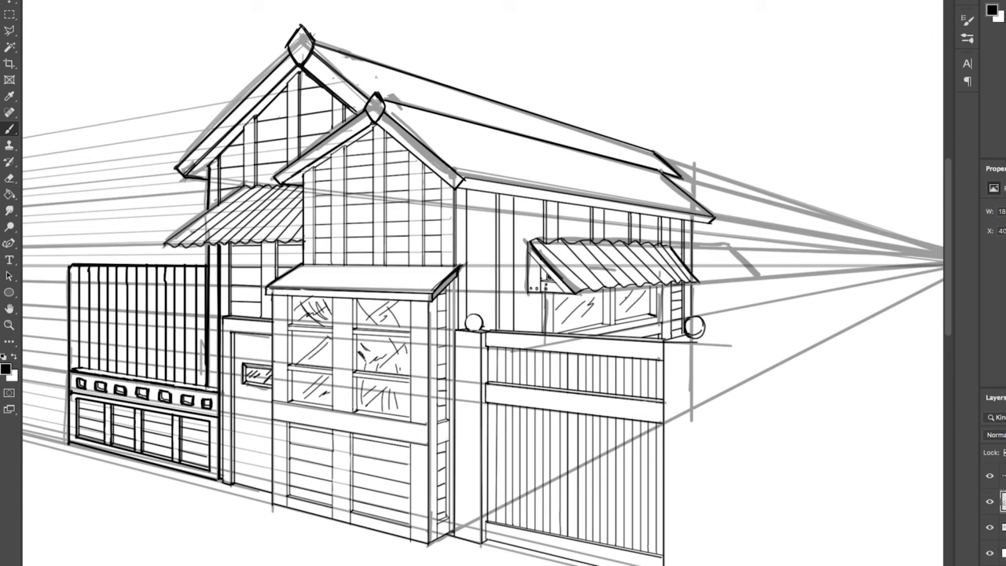
Draw horizontal board lines across the side wall around the awning, following the right vanishing-point guides.
{"action": "left_click_drag", "start_coordinate": [467, 240], "coordinate": [530, 241]}
{"action": "left_click_drag", "start_coordinate": [532, 243], "coordinate": [682, 246]}
{"action": "left_click_drag", "start_coordinate": [467, 258], "coordinate": [527, 259]}
{"action": "left_click_drag", "start_coordinate": [467, 305], "coordinate": [542, 308]}
{"action": "left_click_drag", "start_coordinate": [483, 323], "coordinate": [540, 324]}
{"action": "left_click_drag", "start_coordinate": [467, 206], "coordinate": [682, 228]}
{"action": "mouse_move", "coordinate": [504, 201]}
{"action": "left_mouse_down"}
{"action": "mouse_move", "coordinate": [504, 326]}
{"action": "mouse_move", "coordinate": [510, 210]}
{"action": "left_mouse_up"}
{"action": "left_click_drag", "start_coordinate": [509, 289], "coordinate": [509, 292]}
{"action": "left_click_drag", "start_coordinate": [552, 207], "coordinate": [552, 231]}
{"action": "mouse_move", "coordinate": [598, 214]}
{"action": "left_mouse_down"}
{"action": "mouse_move", "coordinate": [598, 236]}
{"action": "mouse_move", "coordinate": [621, 249]}
{"action": "left_mouse_up"}
Retouch the side wall's batten edges and erase the board lines that cross the battens.
{"action": "scroll", "coordinate": [638, 230], "scroll_direction": "up", "scroll_amount": 3}
{"action": "left_click_drag", "start_coordinate": [541, 192], "coordinate": [541, 241]}
{"action": "mouse_move", "coordinate": [444, 202]}
{"action": "left_mouse_down"}
{"action": "mouse_move", "coordinate": [444, 240]}
{"action": "mouse_move", "coordinate": [444, 228]}
{"action": "left_mouse_up"}
{"action": "left_click_drag", "start_coordinate": [346, 165], "coordinate": [346, 433]}
{"action": "key", "text": "e"}
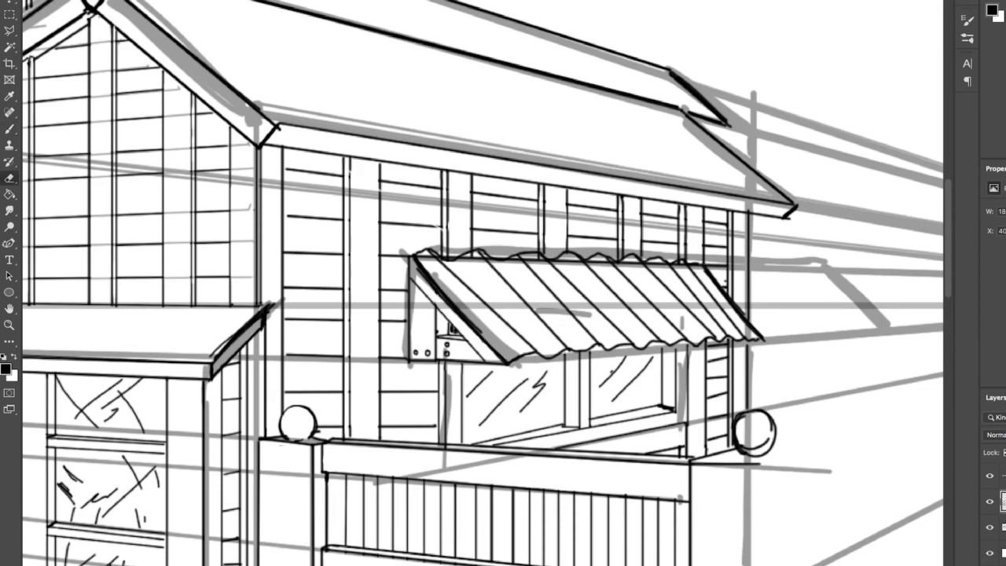
{"action": "scroll", "coordinate": [880, 227], "scroll_direction": "down", "scroll_amount": 2}
{"action": "key", "text": "b"}
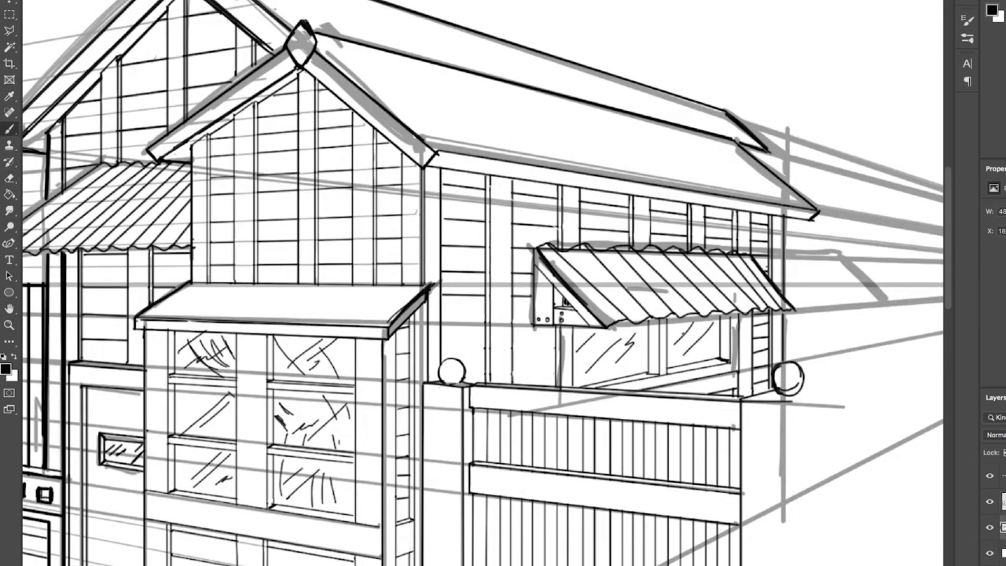
{"action": "scroll", "coordinate": [503, 283], "scroll_direction": "down", "scroll_amount": 4}
{"action": "scroll", "coordinate": [550, 283], "scroll_direction": "up", "scroll_amount": 3}
{"action": "scroll", "coordinate": [592, 283], "scroll_direction": "up", "scroll_amount": 2}
{"action": "key", "text": "e"}
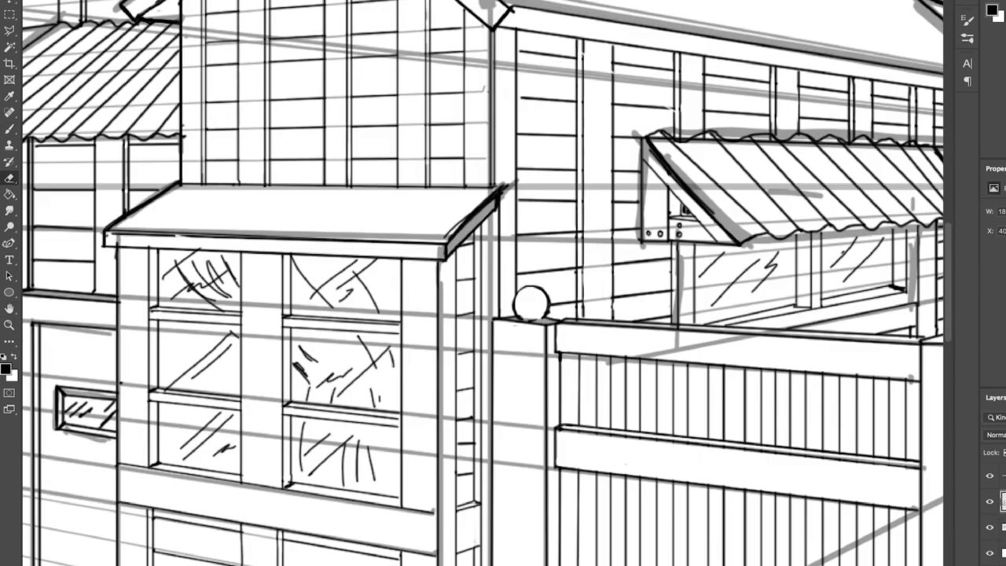
{"action": "key", "text": "b"}
{"action": "left_click_drag", "start_coordinate": [583, 190], "coordinate": [583, 317]}
Hide and show the guidelines layer to check the house drawing without its guides.
{"action": "key", "text": "z"}
{"action": "left_click_drag", "start_coordinate": [725, 299], "coordinate": [652, 298]}
{"action": "left_click", "coordinate": [989, 527]}
{"action": "left_click", "coordinate": [989, 528]}
Draw parallel sloping lines across the long side roof planes to show the roofing strips.
{"action": "key", "text": "b"}
{"action": "mouse_move", "coordinate": [582, 120]}
{"action": "left_mouse_down"}
{"action": "mouse_move", "coordinate": [652, 182]}
{"action": "mouse_move", "coordinate": [669, 183]}
{"action": "left_mouse_up"}
{"action": "left_click_drag", "start_coordinate": [786, 173], "coordinate": [822, 208]}
{"action": "left_click_drag", "start_coordinate": [695, 148], "coordinate": [748, 198]}
{"action": "left_click_drag", "start_coordinate": [649, 139], "coordinate": [703, 190]}
{"action": "left_click_drag", "start_coordinate": [739, 160], "coordinate": [769, 201]}
{"action": "left_click_drag", "start_coordinate": [524, 73], "coordinate": [578, 118]}
{"action": "left_click_drag", "start_coordinate": [553, 82], "coordinate": [597, 123]}
{"action": "mouse_move", "coordinate": [640, 111]}
{"action": "left_mouse_down"}
{"action": "mouse_move", "coordinate": [666, 140]}
{"action": "mouse_move", "coordinate": [742, 161]}
{"action": "left_mouse_up"}
{"action": "left_click_drag", "start_coordinate": [601, 99], "coordinate": [635, 132]}
{"action": "mouse_move", "coordinate": [580, 93]}
{"action": "left_mouse_down"}
{"action": "mouse_move", "coordinate": [613, 126]}
{"action": "mouse_move", "coordinate": [648, 135]}
{"action": "left_mouse_up"}
{"action": "left_click_drag", "start_coordinate": [660, 120], "coordinate": [685, 144]}
{"action": "mouse_move", "coordinate": [729, 142]}
{"action": "left_mouse_down"}
{"action": "mouse_move", "coordinate": [752, 162]}
{"action": "mouse_move", "coordinate": [804, 176]}
{"action": "left_mouse_up"}
Draw the pavement's outer kerb edge in front of the house from the left vanishing point, closing its near end.
{"action": "key", "text": "ctrl+minus"}
{"action": "key", "text": "ctrl+minus"}
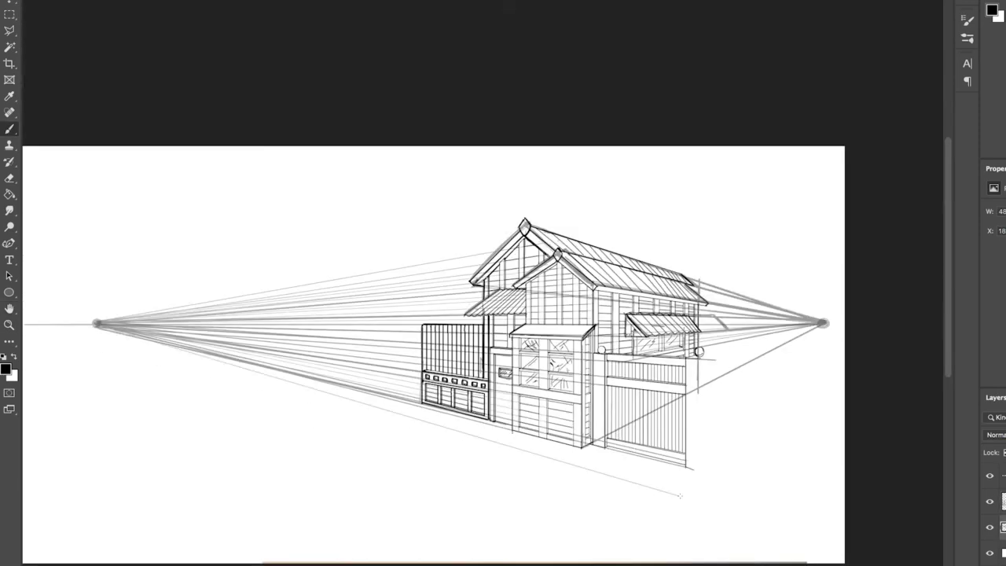
{"action": "left_click_drag", "start_coordinate": [97, 323], "coordinate": [681, 506]}
{"action": "left_click_drag", "start_coordinate": [676, 494], "coordinate": [676, 504]}
Divide the pavement into slabs with lines drawn from the right vanishing point to the kerb.
{"action": "left_click_drag", "start_coordinate": [823, 323], "coordinate": [660, 490]}
{"action": "left_click_drag", "start_coordinate": [823, 323], "coordinate": [616, 477]}
{"action": "mouse_move", "coordinate": [824, 323]}
{"action": "left_mouse_down"}
{"action": "mouse_move", "coordinate": [556, 461]}
{"action": "mouse_move", "coordinate": [485, 436]}
{"action": "left_mouse_up"}
{"action": "left_click_drag", "start_coordinate": [823, 323], "coordinate": [452, 429]}
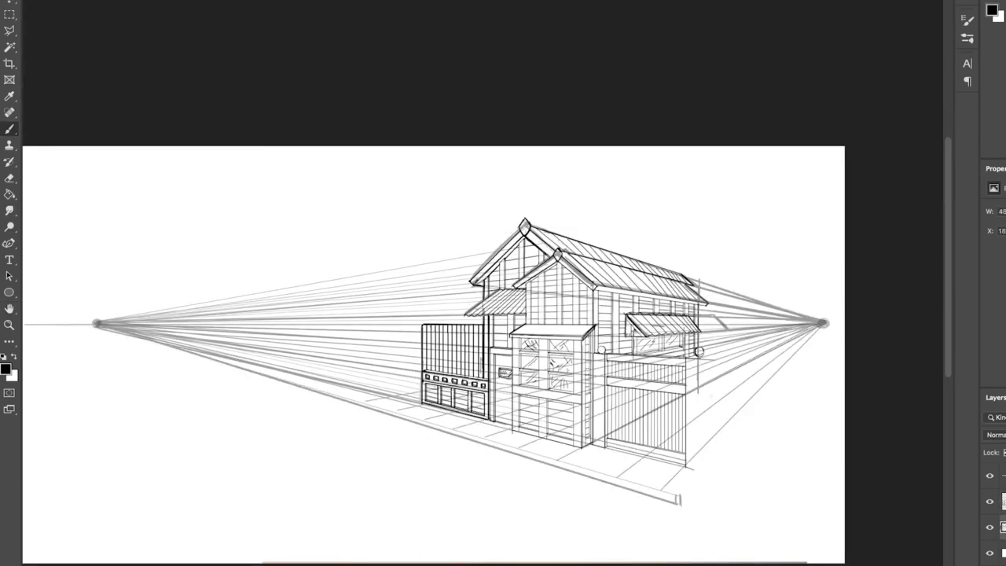
Ink the pavement in dark lines over the guides, tracing its slab divisions and the double kerb edge in front of the house.
{"action": "left_click_drag", "start_coordinate": [662, 489], "coordinate": [685, 466]}
{"action": "left_click_drag", "start_coordinate": [617, 476], "coordinate": [647, 455]}
{"action": "left_click_drag", "start_coordinate": [451, 429], "coordinate": [487, 418]}
{"action": "left_click_drag", "start_coordinate": [420, 419], "coordinate": [459, 409]}
{"action": "left_click_drag", "start_coordinate": [360, 404], "coordinate": [396, 394]}
{"action": "mouse_move", "coordinate": [360, 403]}
{"action": "left_mouse_down"}
{"action": "mouse_move", "coordinate": [696, 506]}
{"action": "mouse_move", "coordinate": [664, 501]}
{"action": "left_mouse_up"}
{"action": "key", "text": "ctrl+plus"}
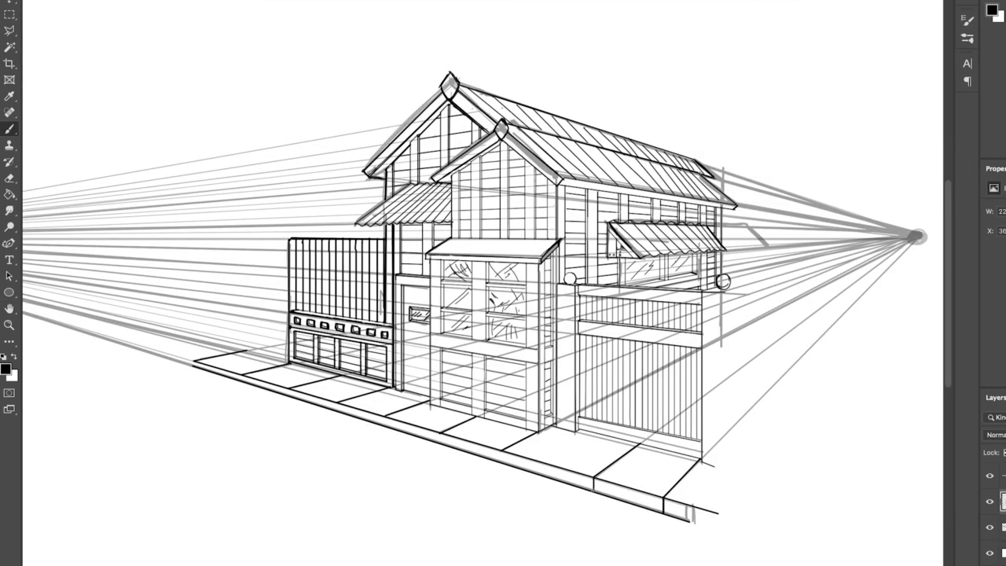
Hide the perspective guidelines layer, leaving the inked house, pavement and horizon line.
{"action": "key", "text": "ctrl+minus"}
{"action": "key", "text": "ctrl+comma"}
{"action": "key", "text": "ctrl+plus"}
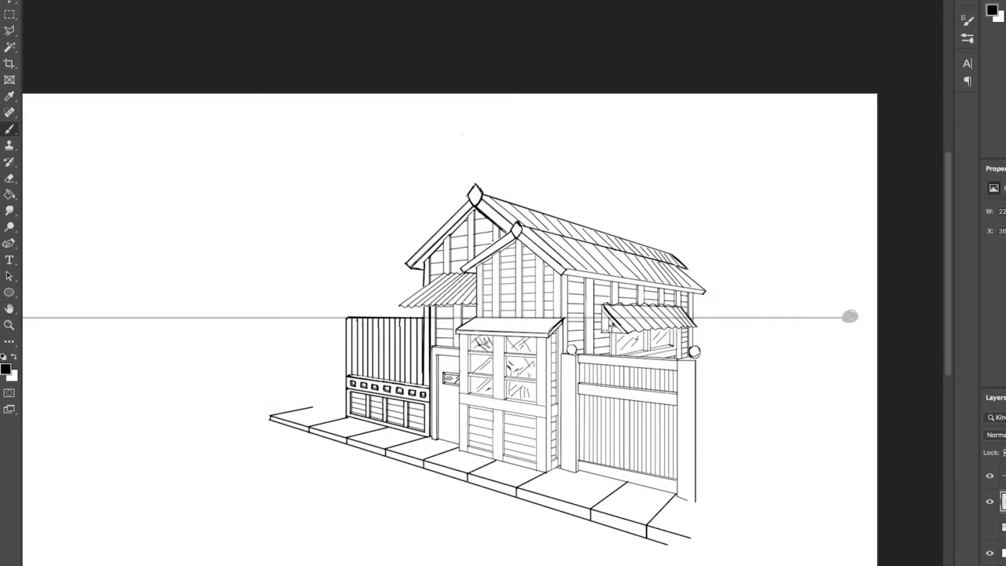
Sketch freehand trees behind the house, a small one above the slatted fence and two larger ones behind the far roof end.
{"action": "mouse_move", "coordinate": [370, 317]}
{"action": "left_mouse_down"}
{"action": "mouse_move", "coordinate": [355, 291]}
{"action": "mouse_move", "coordinate": [371, 300]}
{"action": "mouse_move", "coordinate": [352, 281]}
{"action": "mouse_move", "coordinate": [416, 262]}
{"action": "left_mouse_up"}
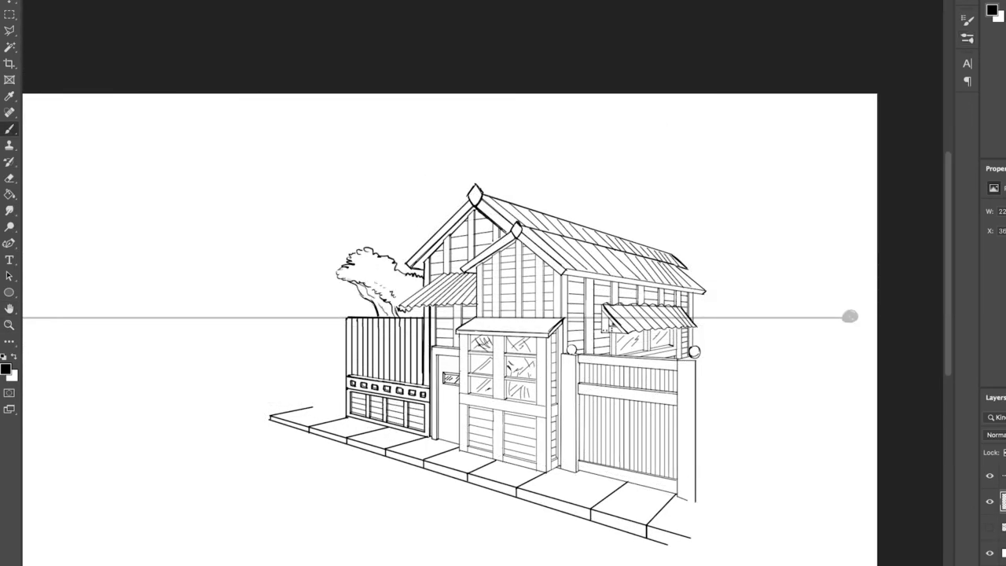
{"action": "mouse_move", "coordinate": [644, 243]}
{"action": "left_mouse_down"}
{"action": "mouse_move", "coordinate": [598, 196]}
{"action": "mouse_move", "coordinate": [708, 259]}
{"action": "left_mouse_up"}
{"action": "left_click_drag", "start_coordinate": [676, 220], "coordinate": [747, 236]}
{"action": "left_click_drag", "start_coordinate": [581, 165], "coordinate": [700, 142]}
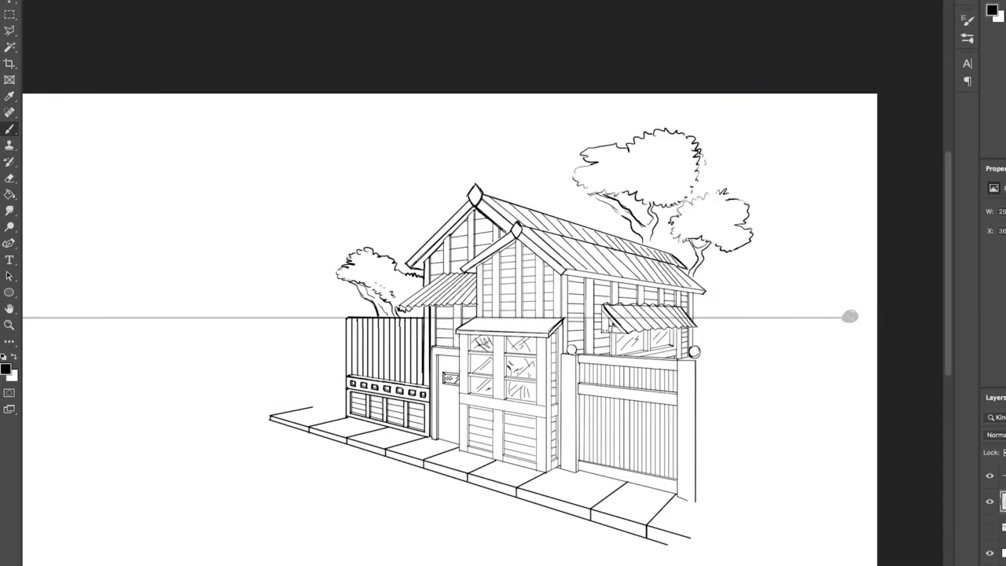
Draw loose curves sweeping upward from both ends of the roof and a vertical line beside the gate's outer post.
{"action": "left_click_drag", "start_coordinate": [713, 278], "coordinate": [784, 215]}
{"action": "left_click_drag", "start_coordinate": [431, 260], "coordinate": [365, 195]}
{"action": "left_click_drag", "start_coordinate": [717, 279], "coordinate": [783, 218]}
{"action": "key", "text": "z"}
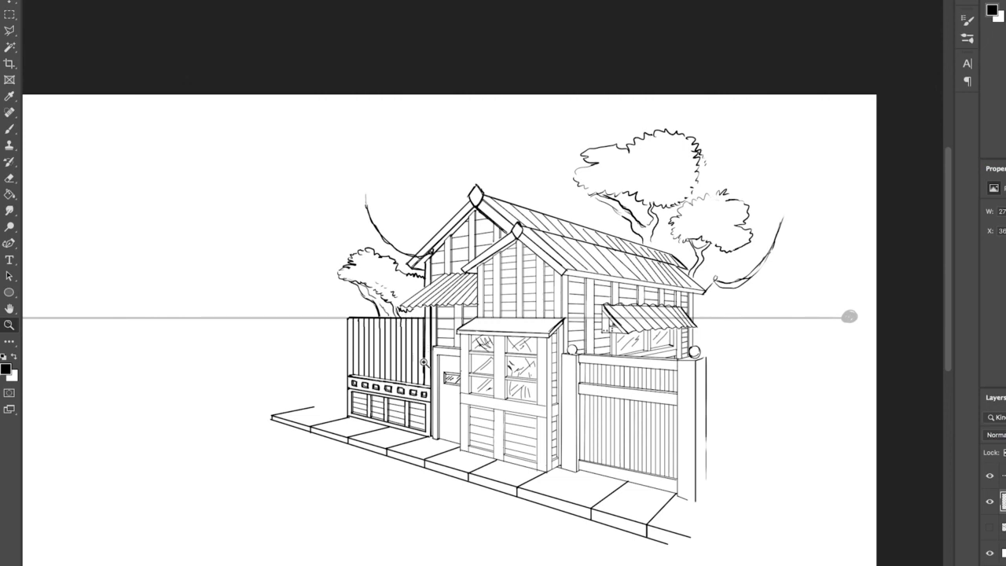
{"action": "key", "text": "b"}
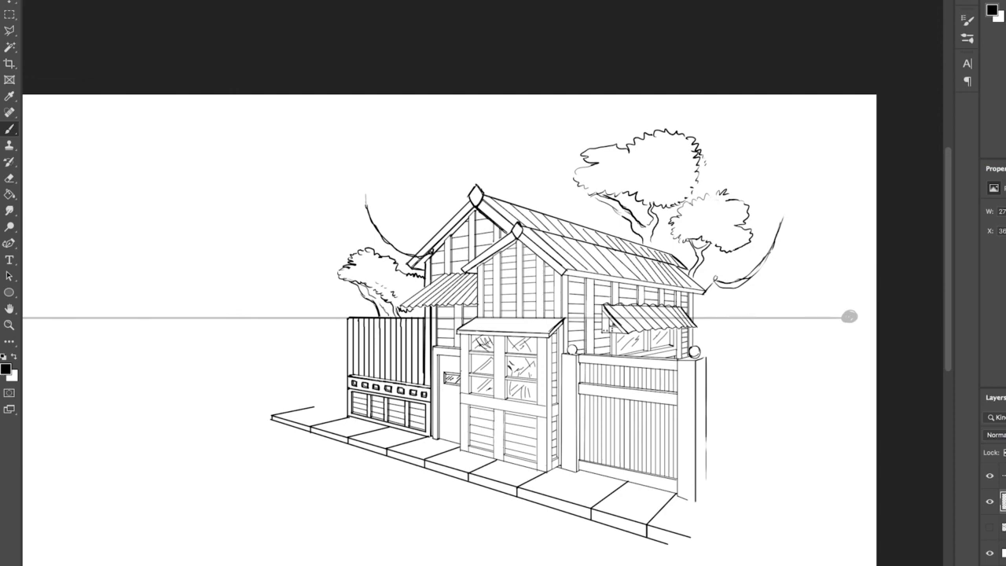
{"action": "left_click_drag", "start_coordinate": [477, 264], "coordinate": [556, 316]}
{"action": "mouse_move", "coordinate": [568, 253]}
{"action": "left_mouse_down"}
{"action": "mouse_move", "coordinate": [478, 318]}
{"action": "mouse_move", "coordinate": [514, 226]}
{"action": "left_mouse_up"}
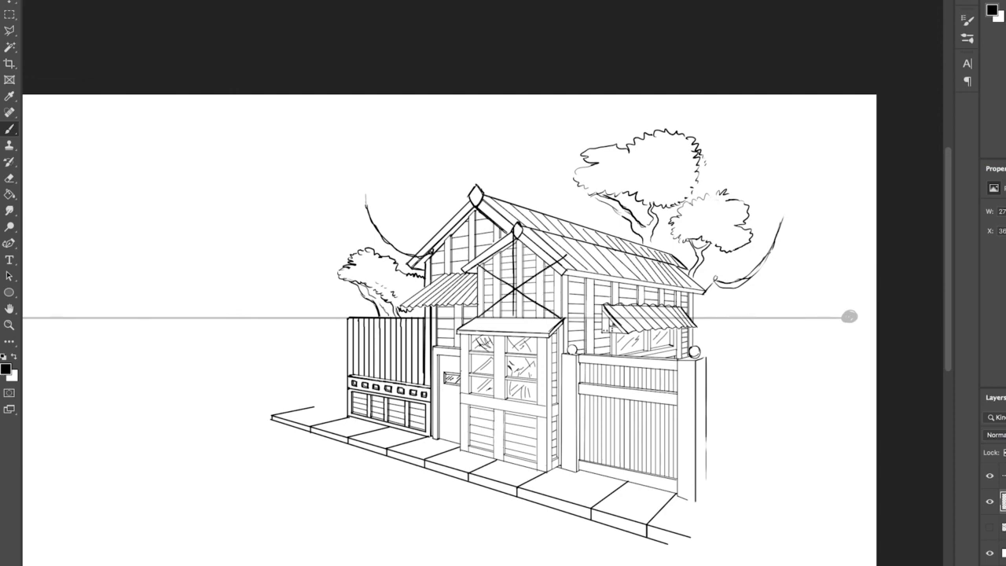
{"action": "key", "text": "ctrl+z"}
{"action": "key", "text": "ctrl+z"}
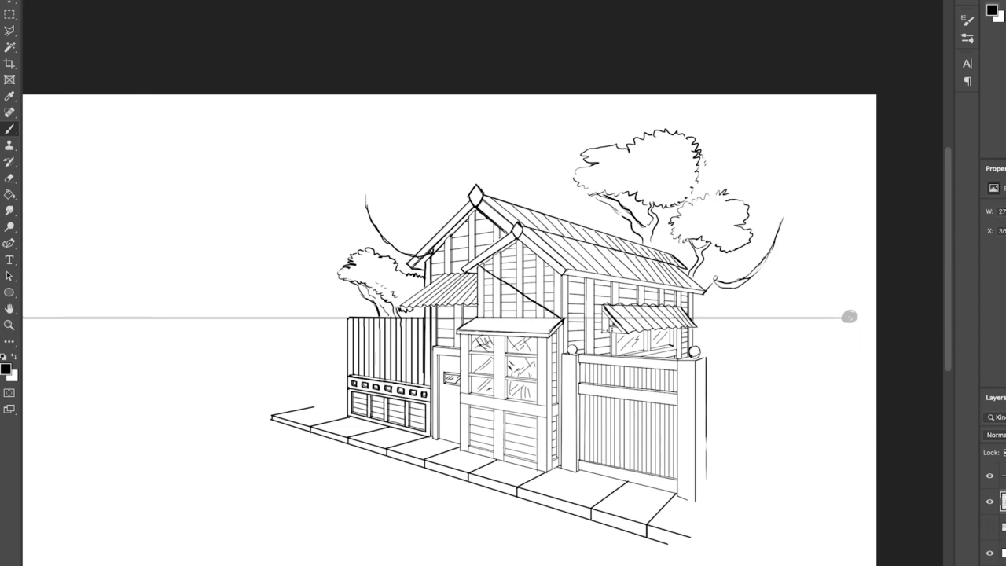
{"action": "key", "text": "ctrl+z"}
{"action": "key", "text": "ctrl+z"}
Crop the canvas closely around the house, cutting away the empty area towards the left vanishing point and trimming the other sides.
{"action": "key", "text": "z"}
{"action": "left_click", "coordinate": [682, 335], "text": "alt"}
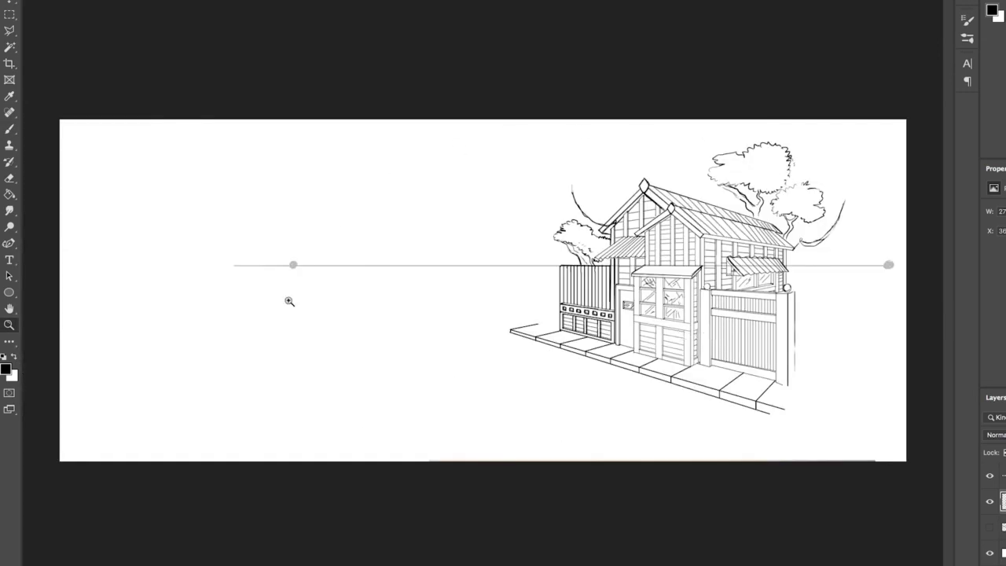
{"action": "key", "text": "c"}
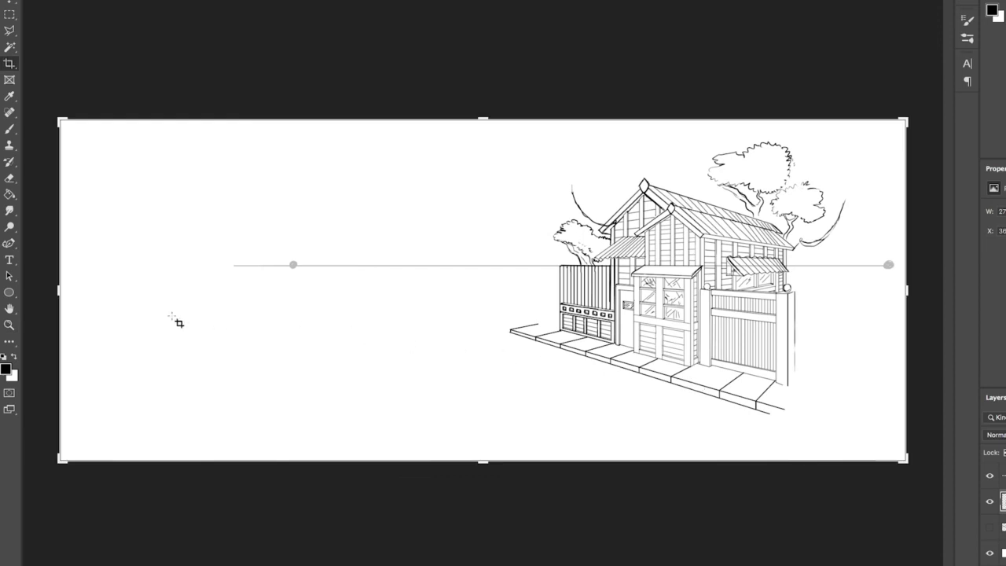
{"action": "left_click_drag", "start_coordinate": [60, 289], "coordinate": [282, 264]}
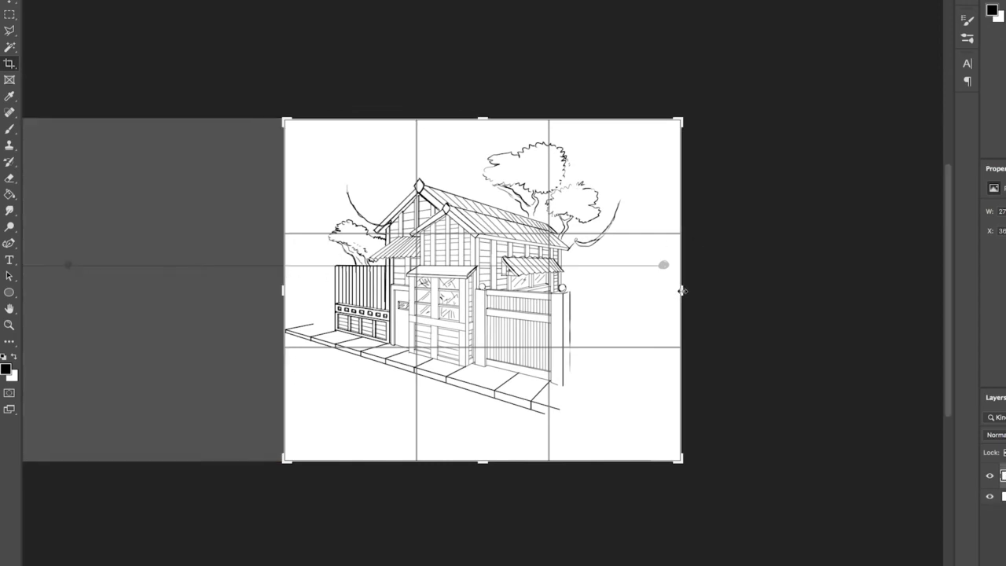
{"action": "left_click_drag", "start_coordinate": [682, 291], "coordinate": [642, 289]}
{"action": "left_click_drag", "start_coordinate": [481, 461], "coordinate": [482, 430]}
{"action": "left_click_drag", "start_coordinate": [482, 148], "coordinate": [481, 174]}
{"action": "left_click_drag", "start_coordinate": [321, 291], "coordinate": [301, 290]}
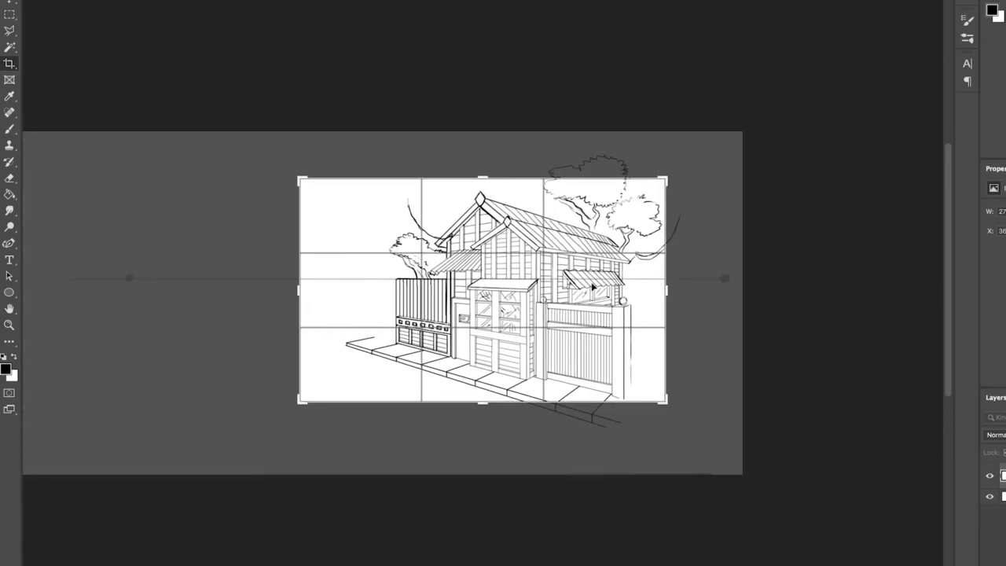
{"action": "left_click_drag", "start_coordinate": [667, 290], "coordinate": [682, 288]}
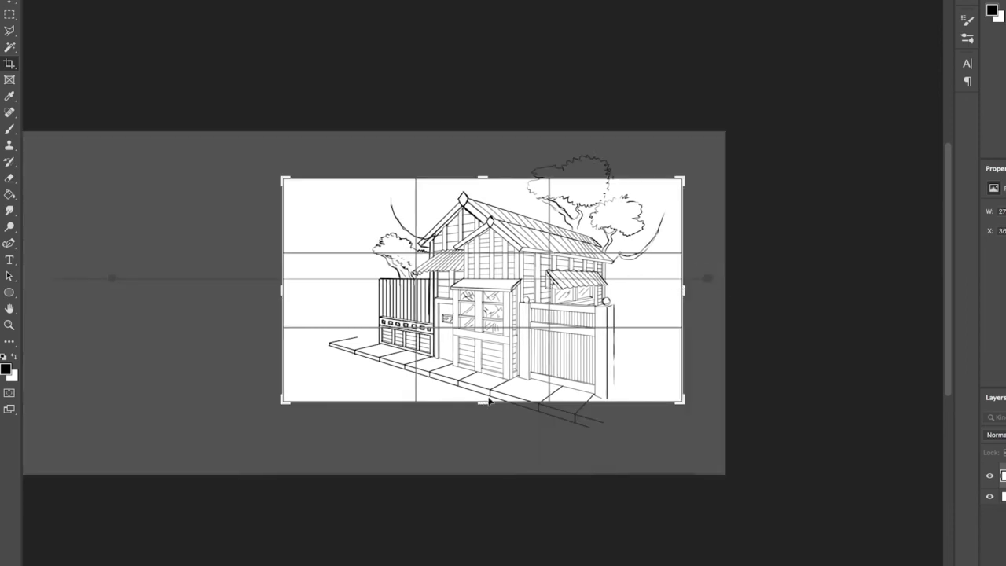
{"action": "key", "text": "Return"}
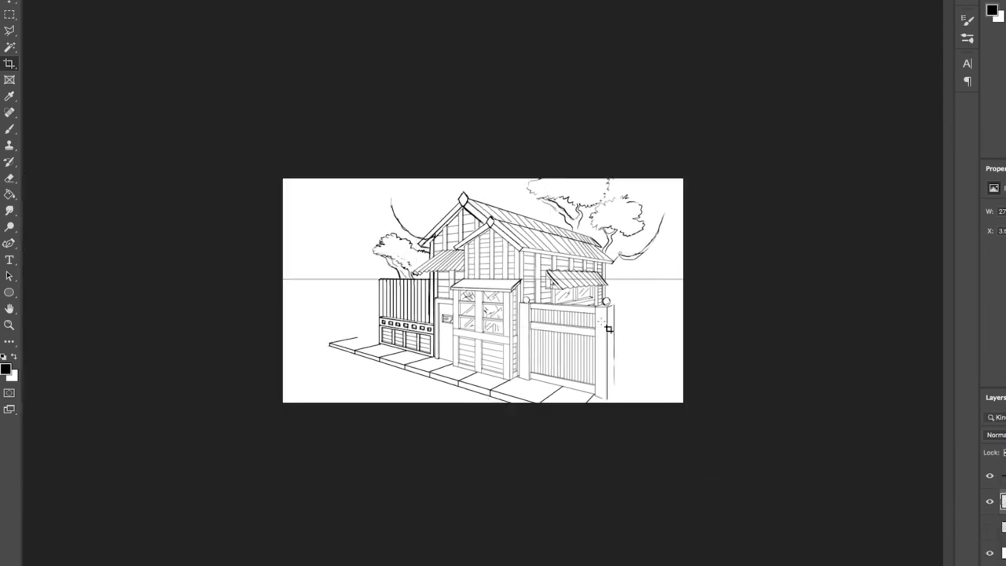
{"action": "key", "text": "z"}
{"action": "left_click_drag", "start_coordinate": [605, 329], "coordinate": [639, 366]}
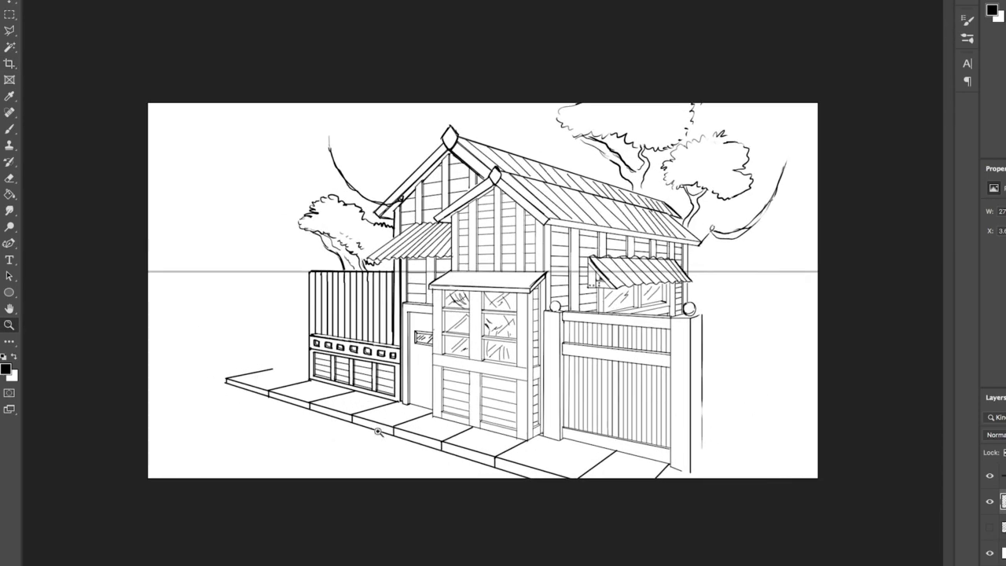
{"action": "left_click_drag", "start_coordinate": [697, 345], "coordinate": [674, 370]}
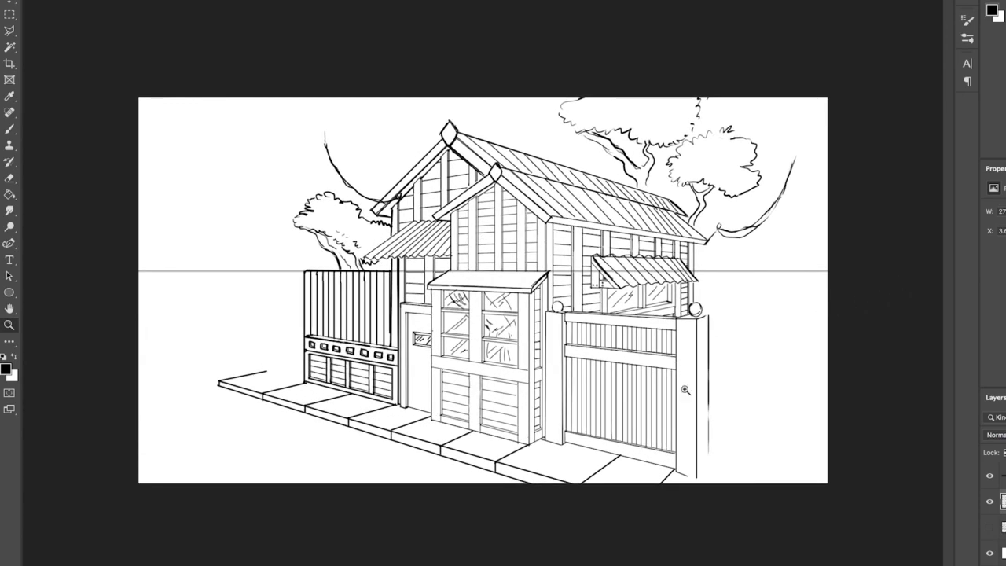
{"action": "left_click_drag", "start_coordinate": [820, 321], "coordinate": [763, 341]}
{"action": "left_click_drag", "start_coordinate": [671, 400], "coordinate": [684, 389]}
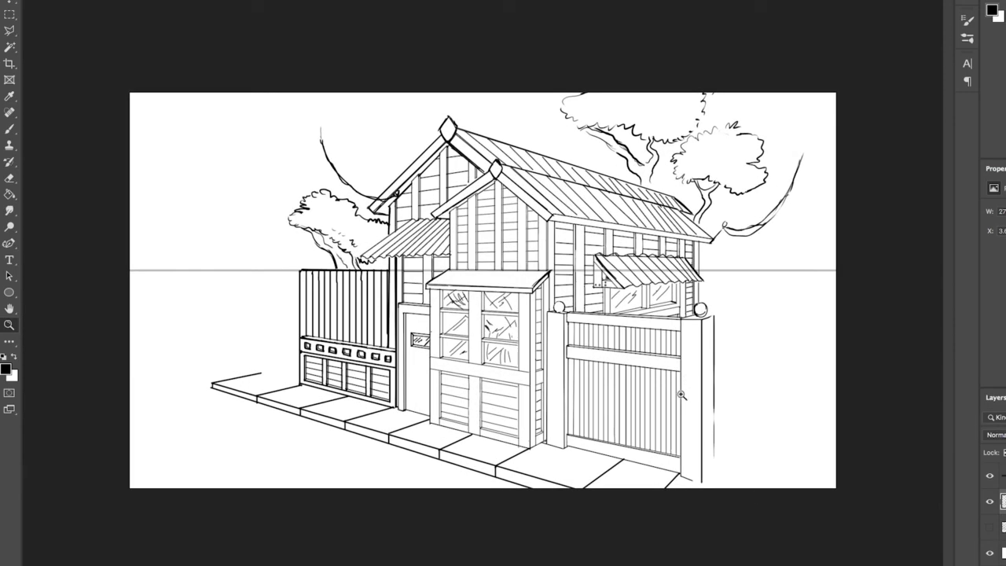
{"action": "left_click_drag", "start_coordinate": [724, 389], "coordinate": [694, 390]}
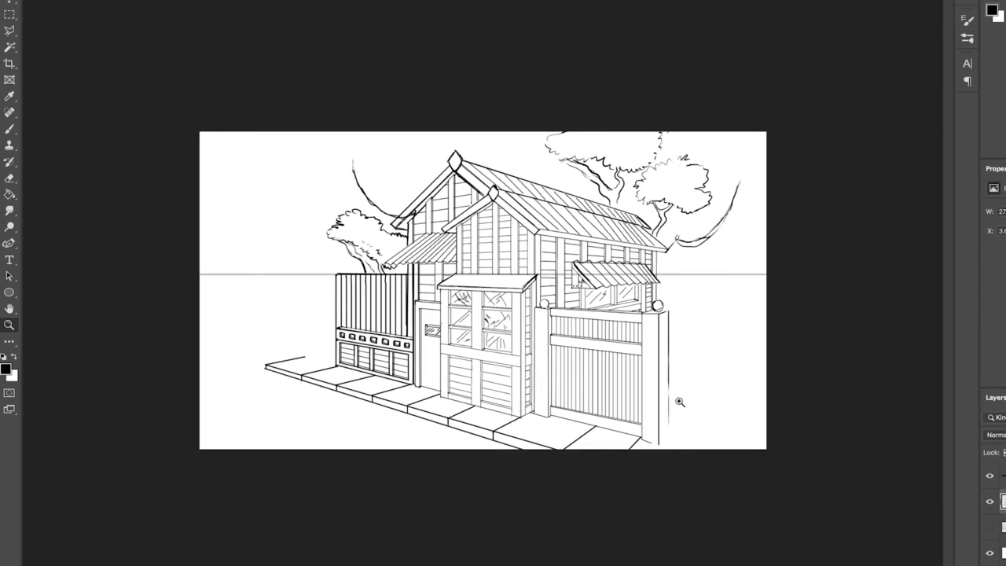